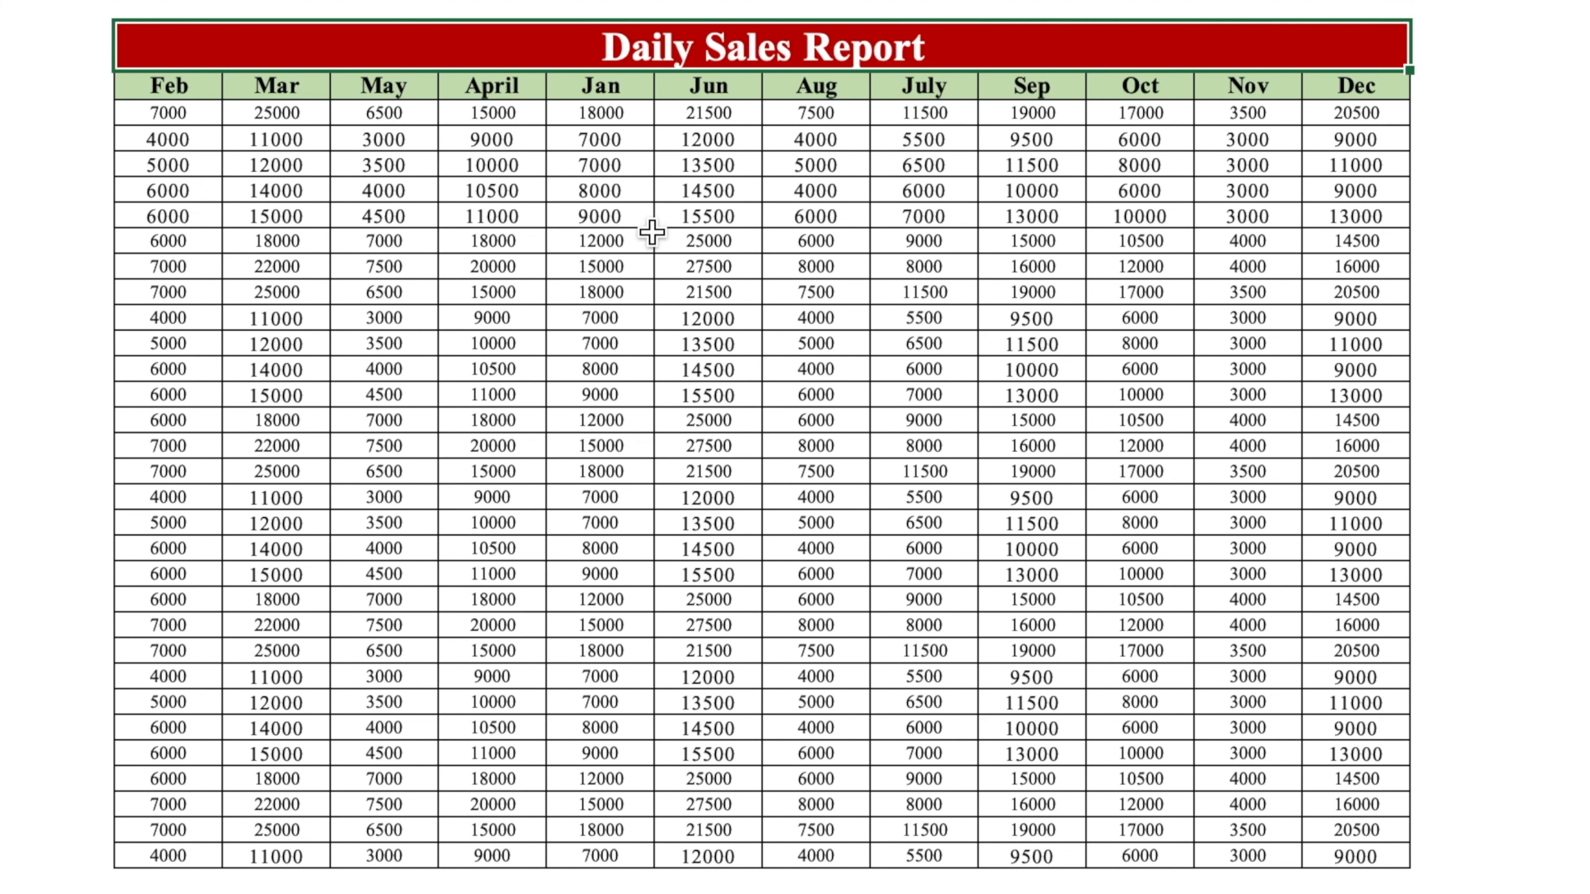
# - Move the Jan column so it sits first, in front of Feb
pyautogui.click(591, 87)
pyautogui.click(845, 92)
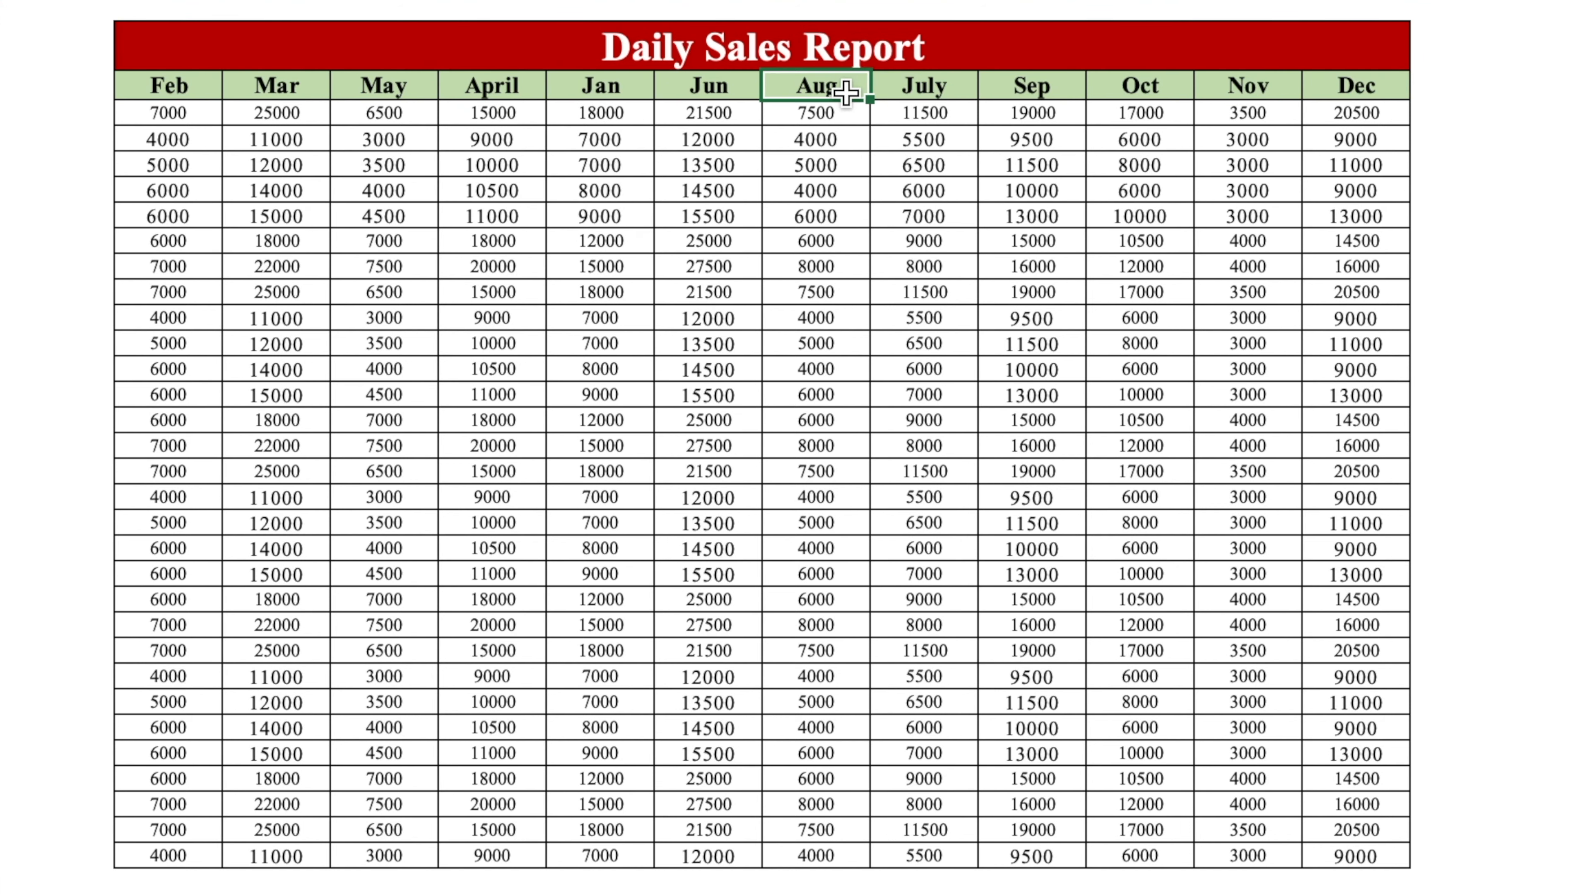
pyautogui.click(563, 88)
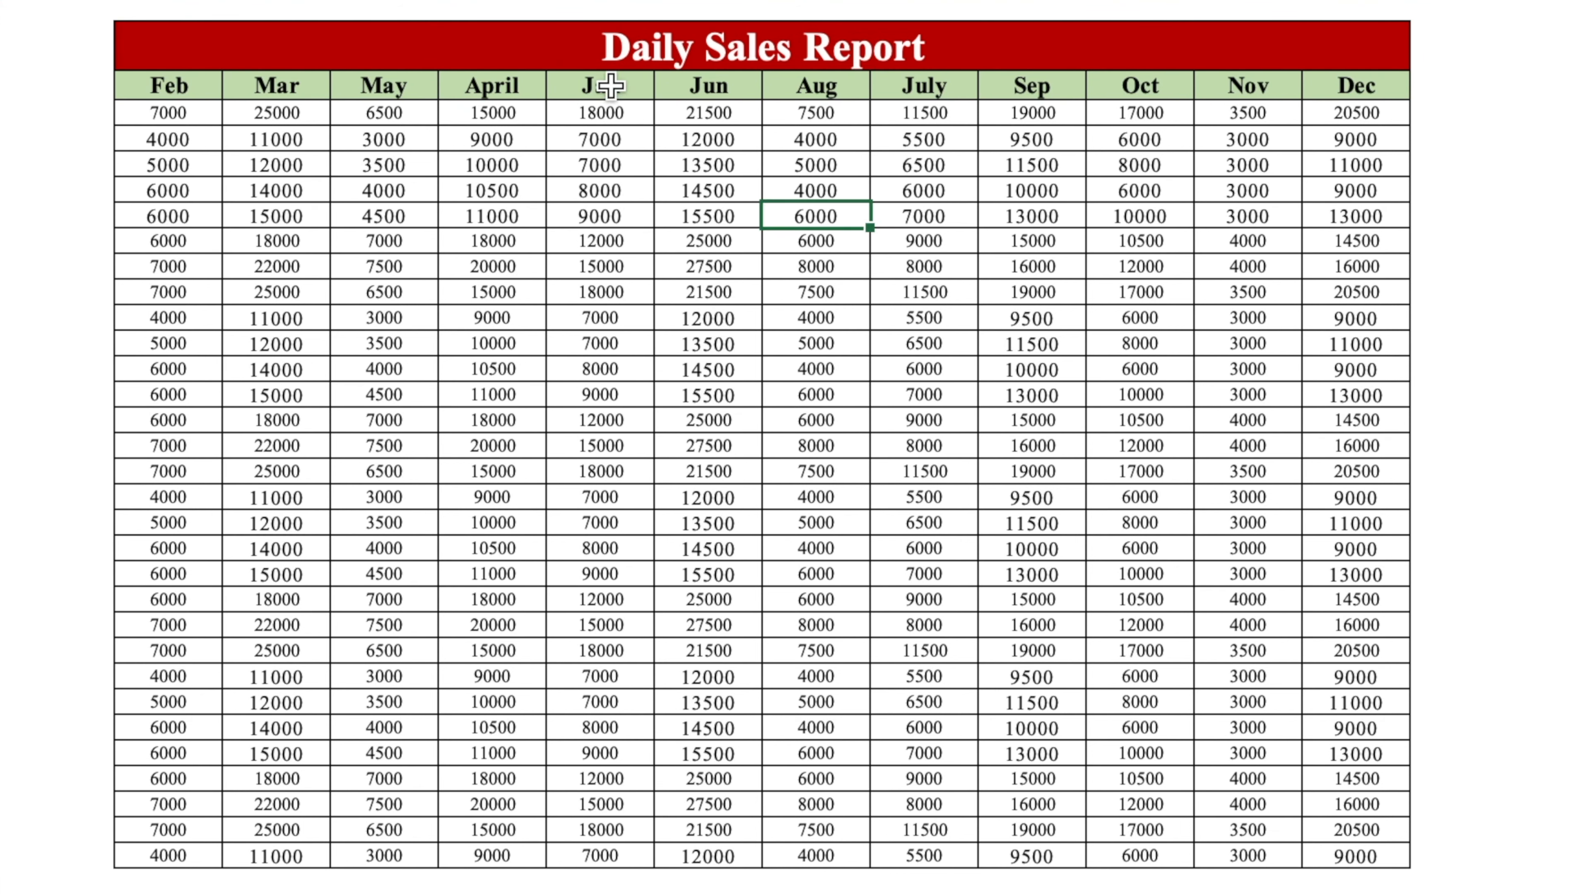
pyautogui.click(748, 185)
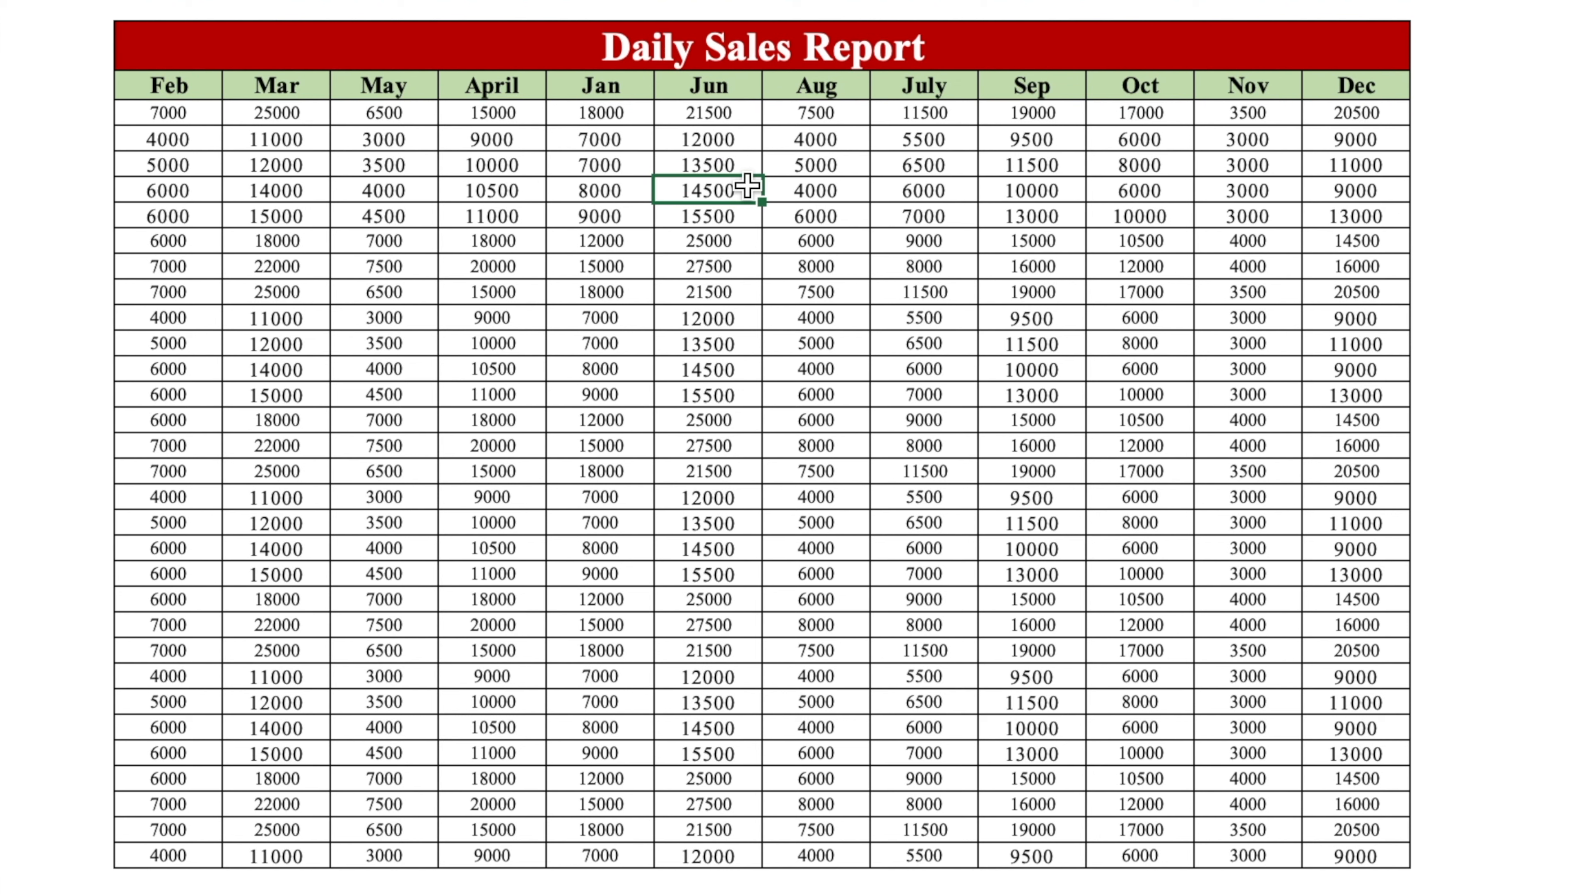
pyautogui.moveTo(600, 86); pyautogui.dragTo(600, 855)
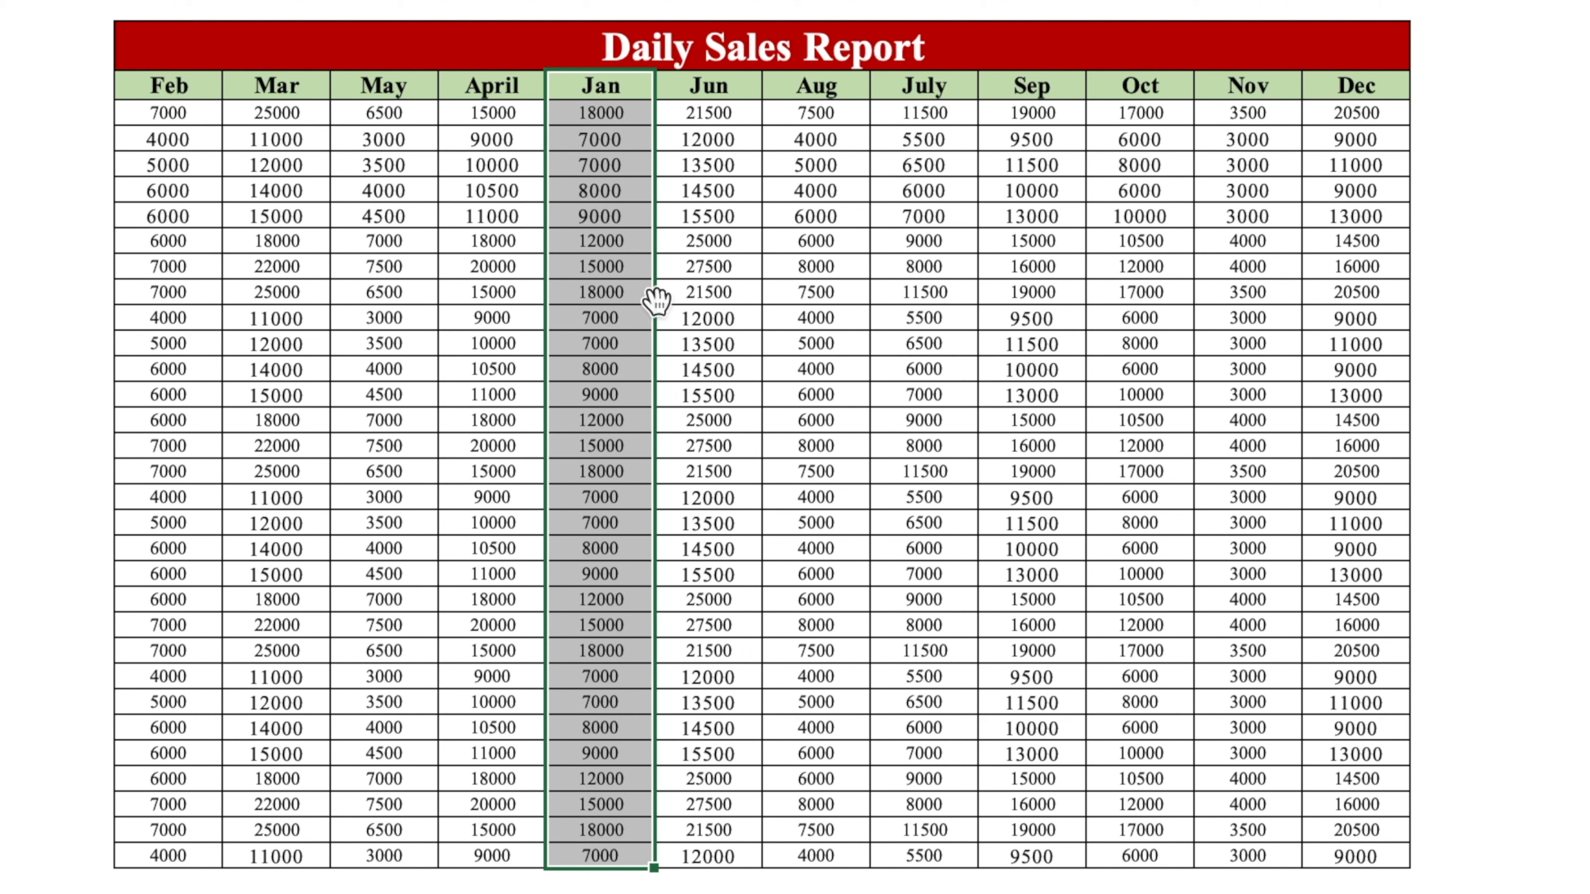
pyautogui.moveTo(655, 170)
pyautogui.mouseDown()
pyautogui.moveTo(341, 191)
pyautogui.moveTo(150, 169)
pyautogui.mouseUp()
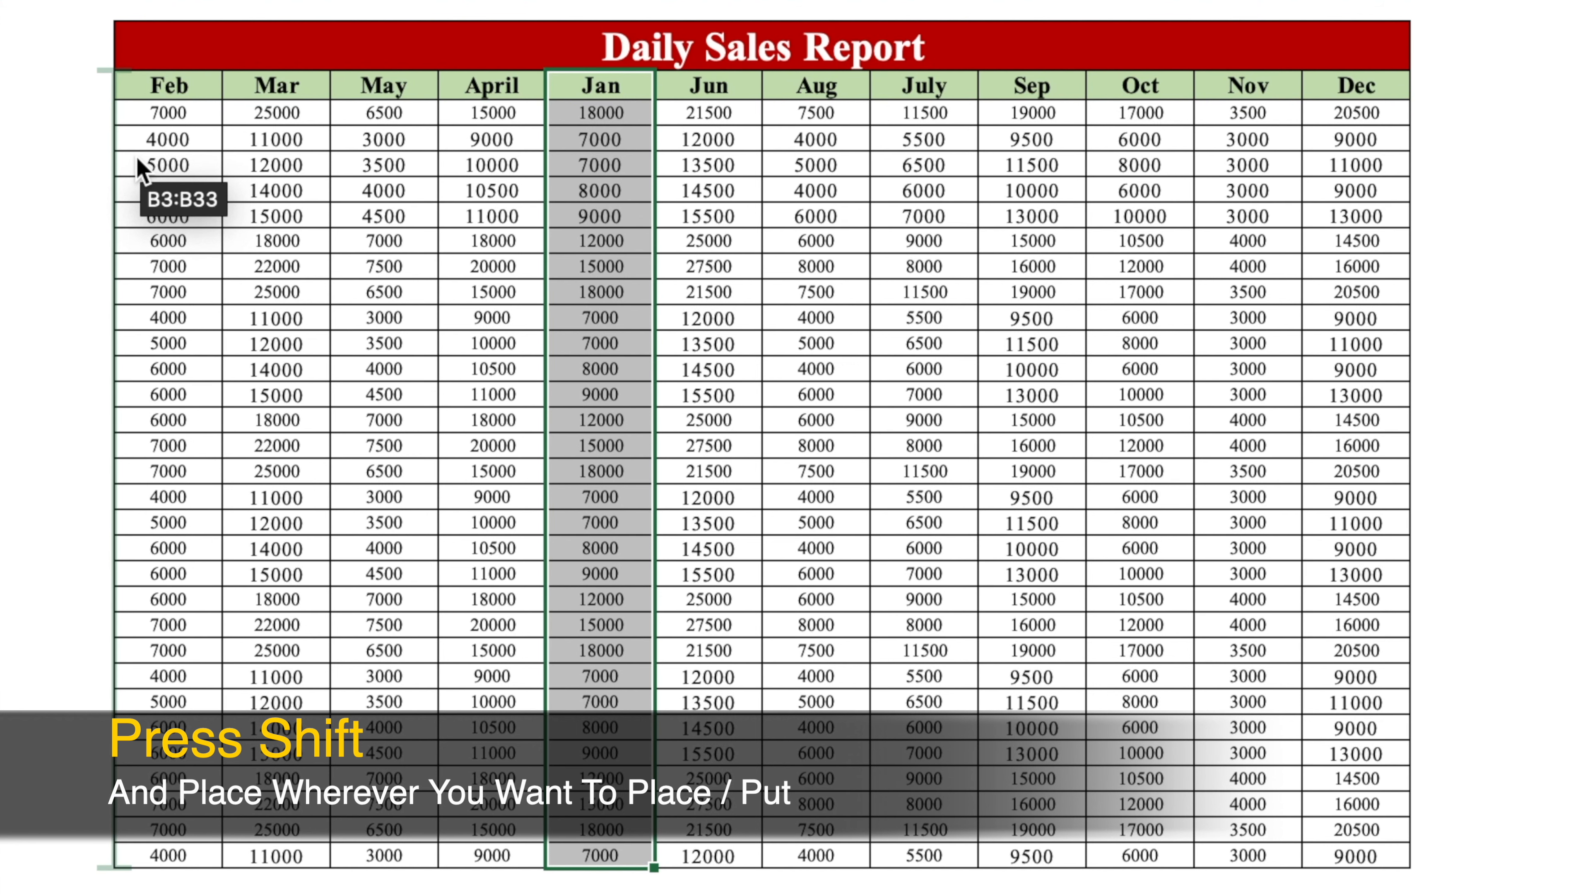
pyautogui.moveTo(138, 161); pyautogui.dragTo(138, 160)
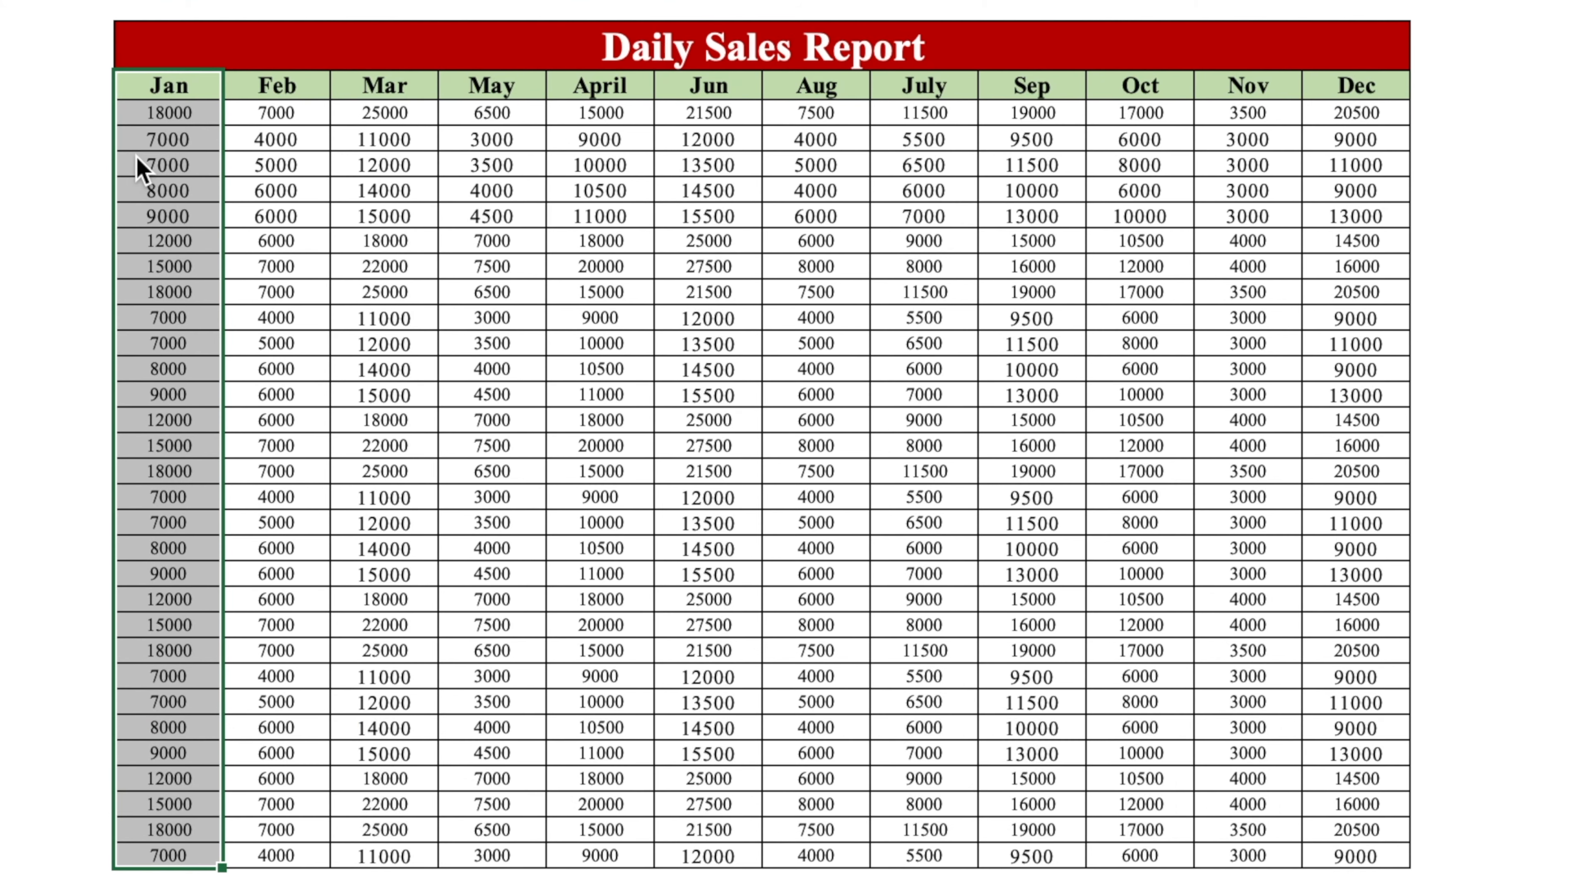
# - Move the April column between Mar and May
pyautogui.click(164, 86)
pyautogui.click(376, 85)
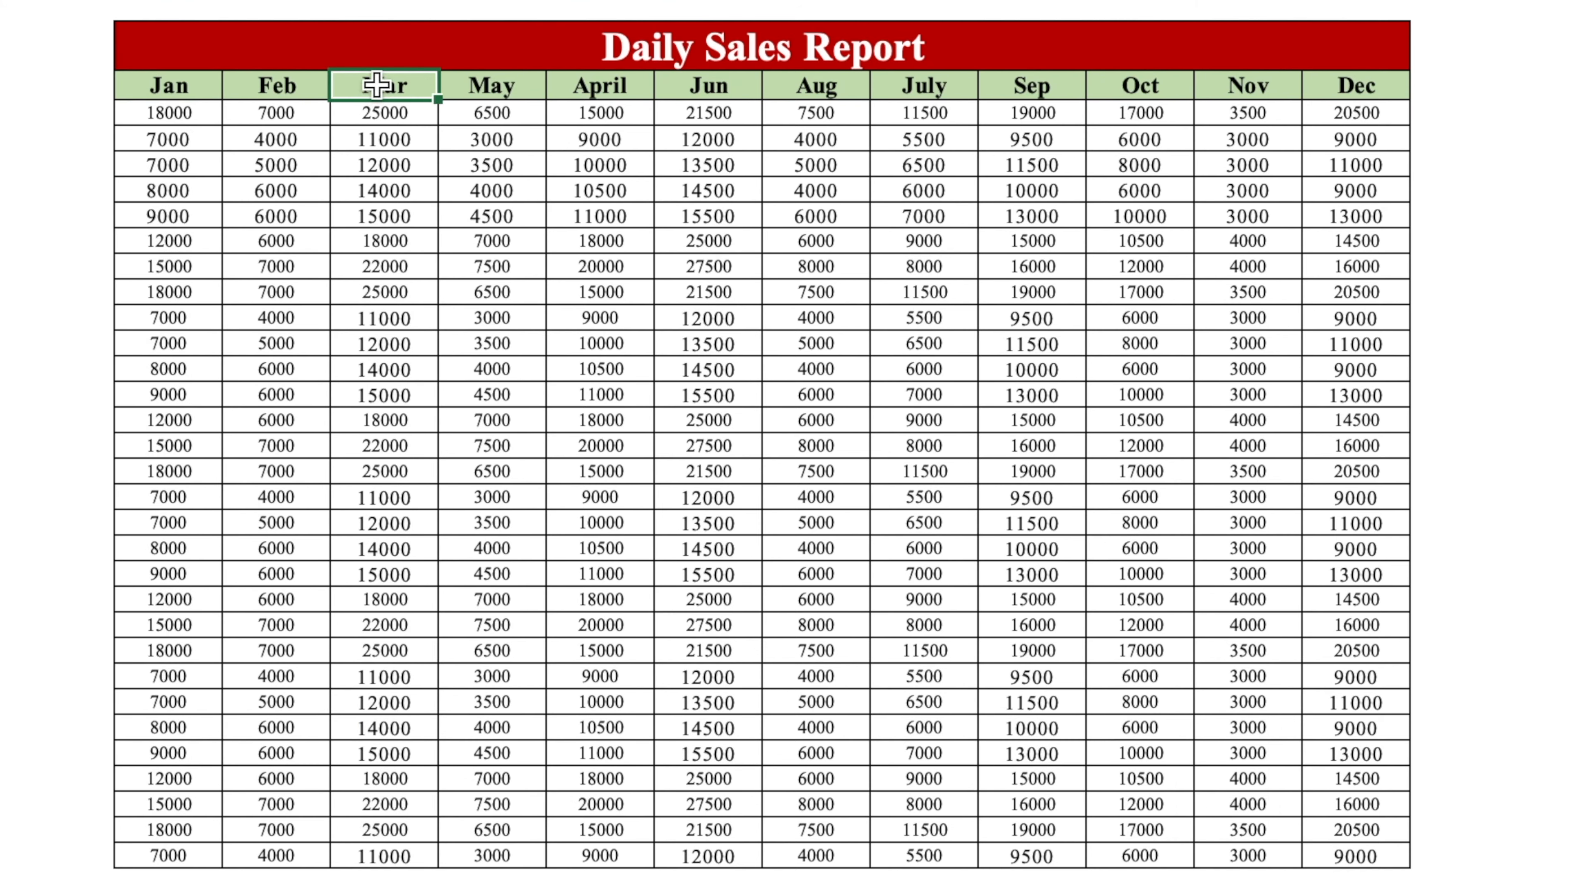
pyautogui.click(514, 88)
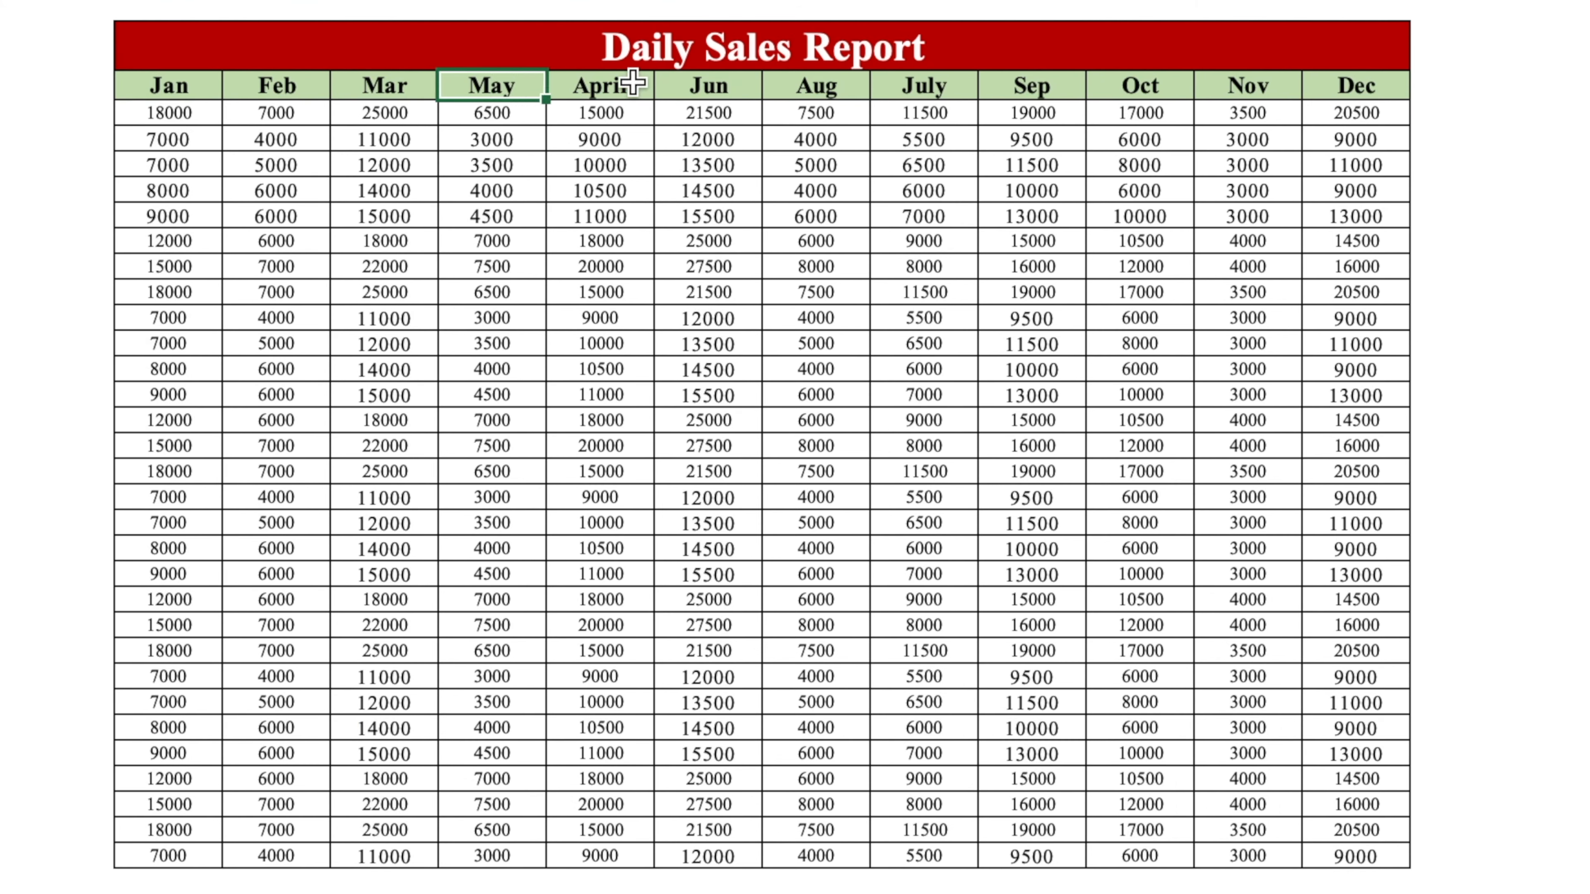
pyautogui.moveTo(635, 82); pyautogui.dragTo(626, 861)
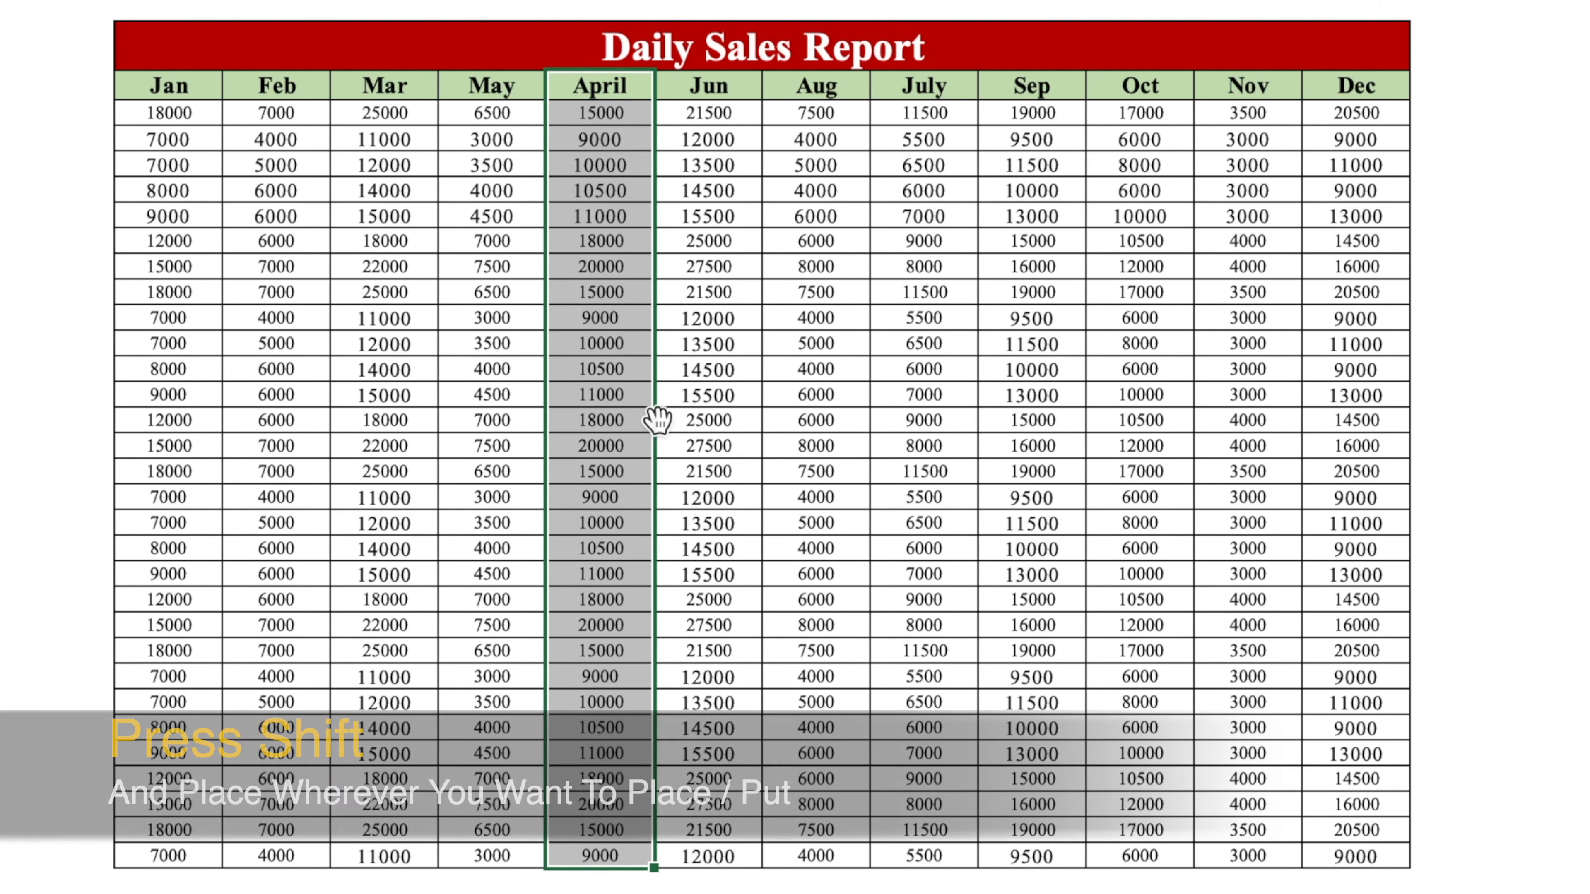
pyautogui.moveTo(654, 371); pyautogui.dragTo(446, 214)
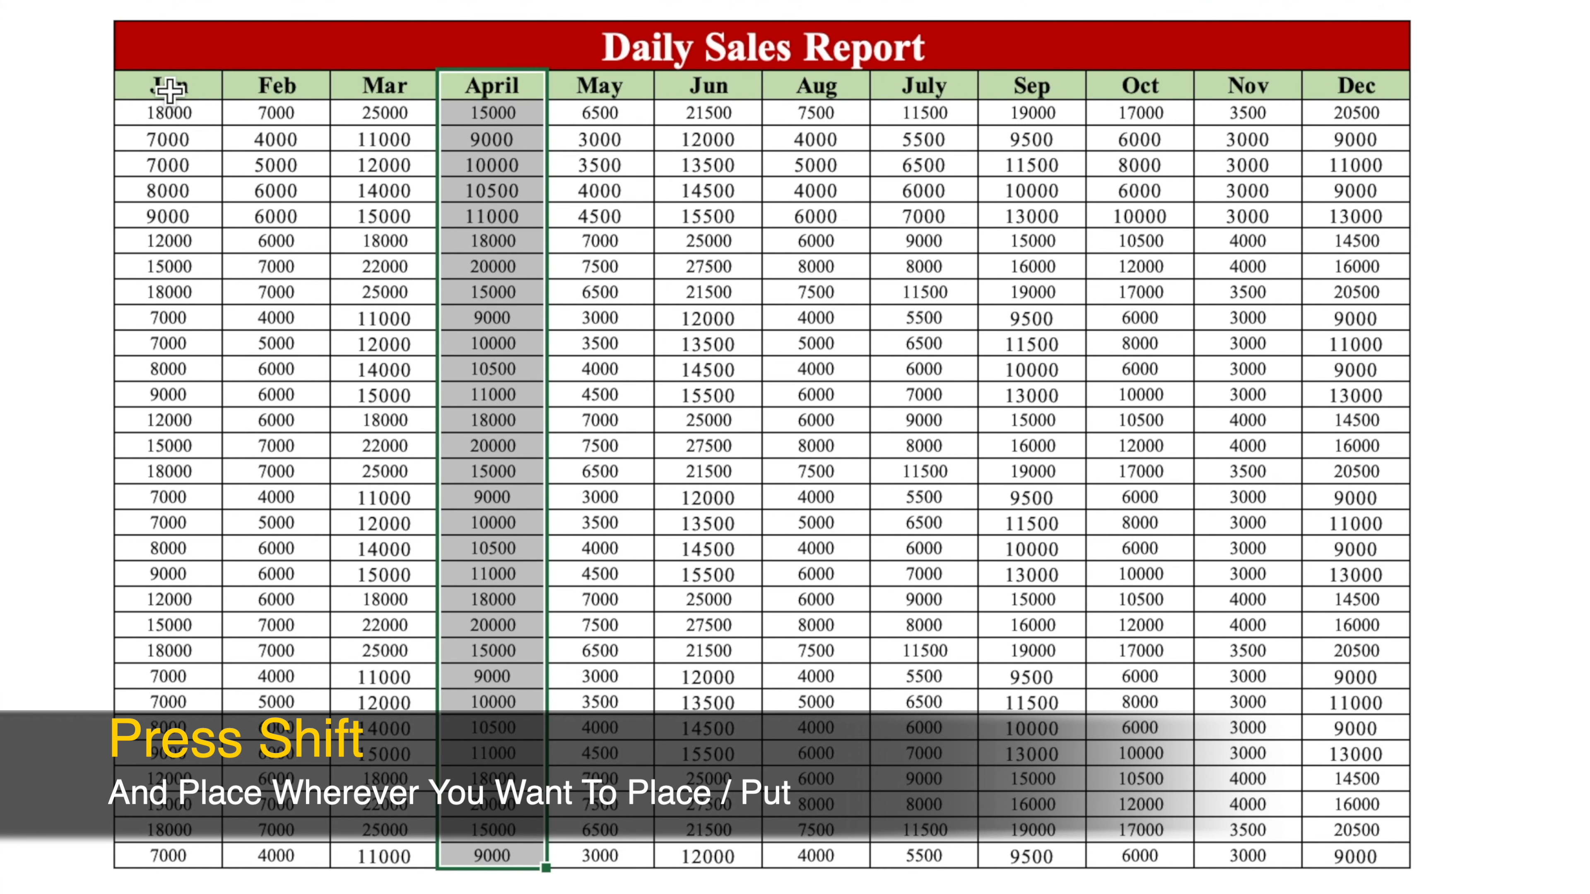
pyautogui.click(246, 197)
# - Move the July column between Jun and Aug
pyautogui.click(176, 81)
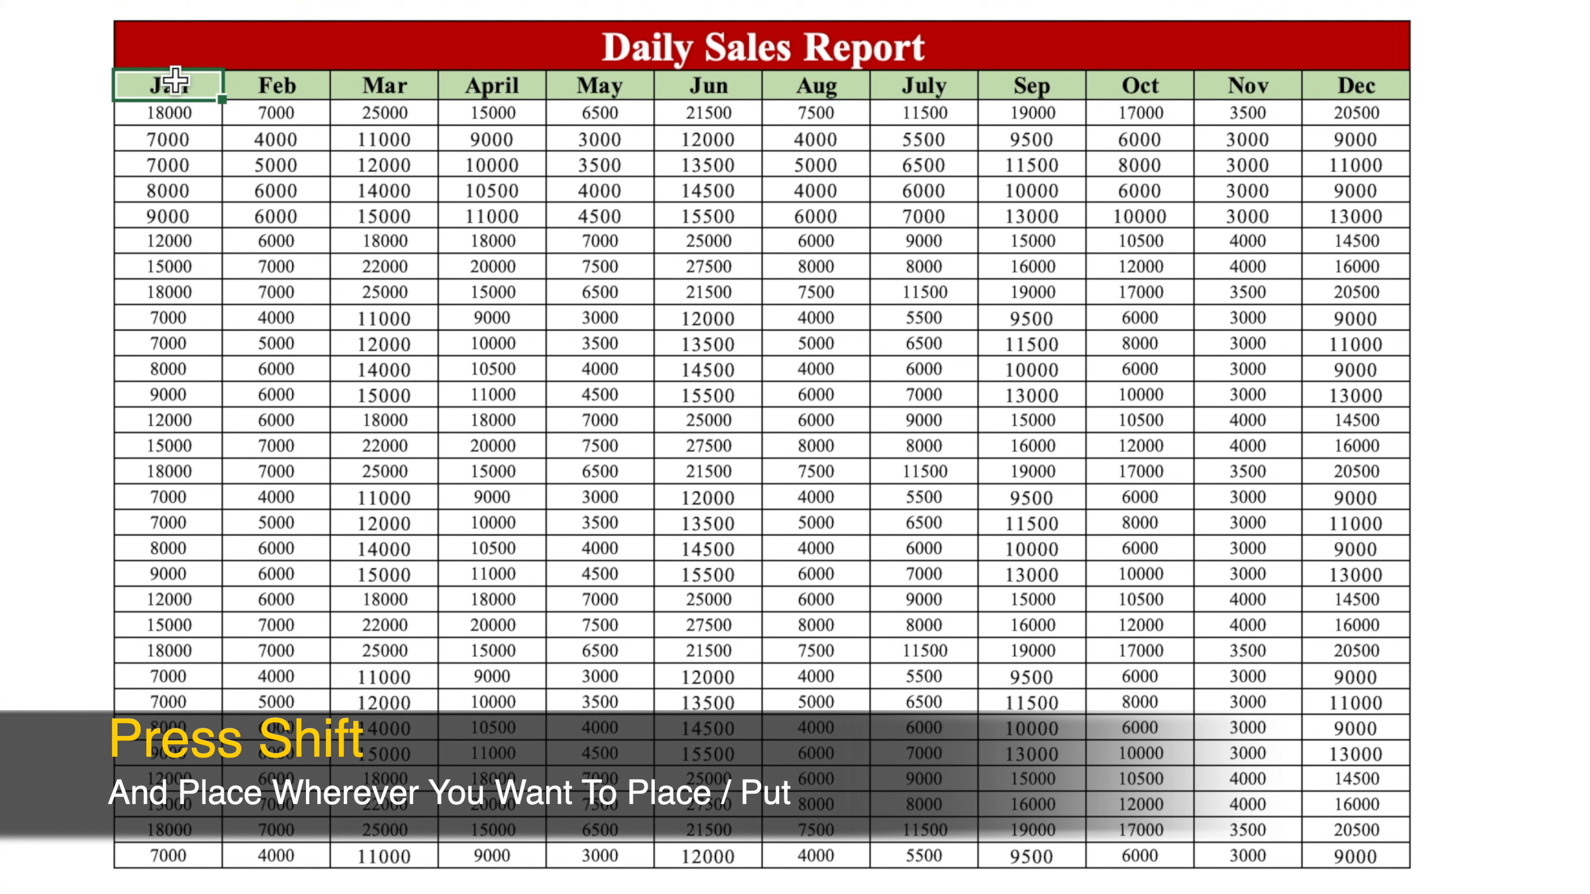
pyautogui.press('Right')
pyautogui.press('Right')
pyautogui.press('Right')
pyautogui.press('Right')
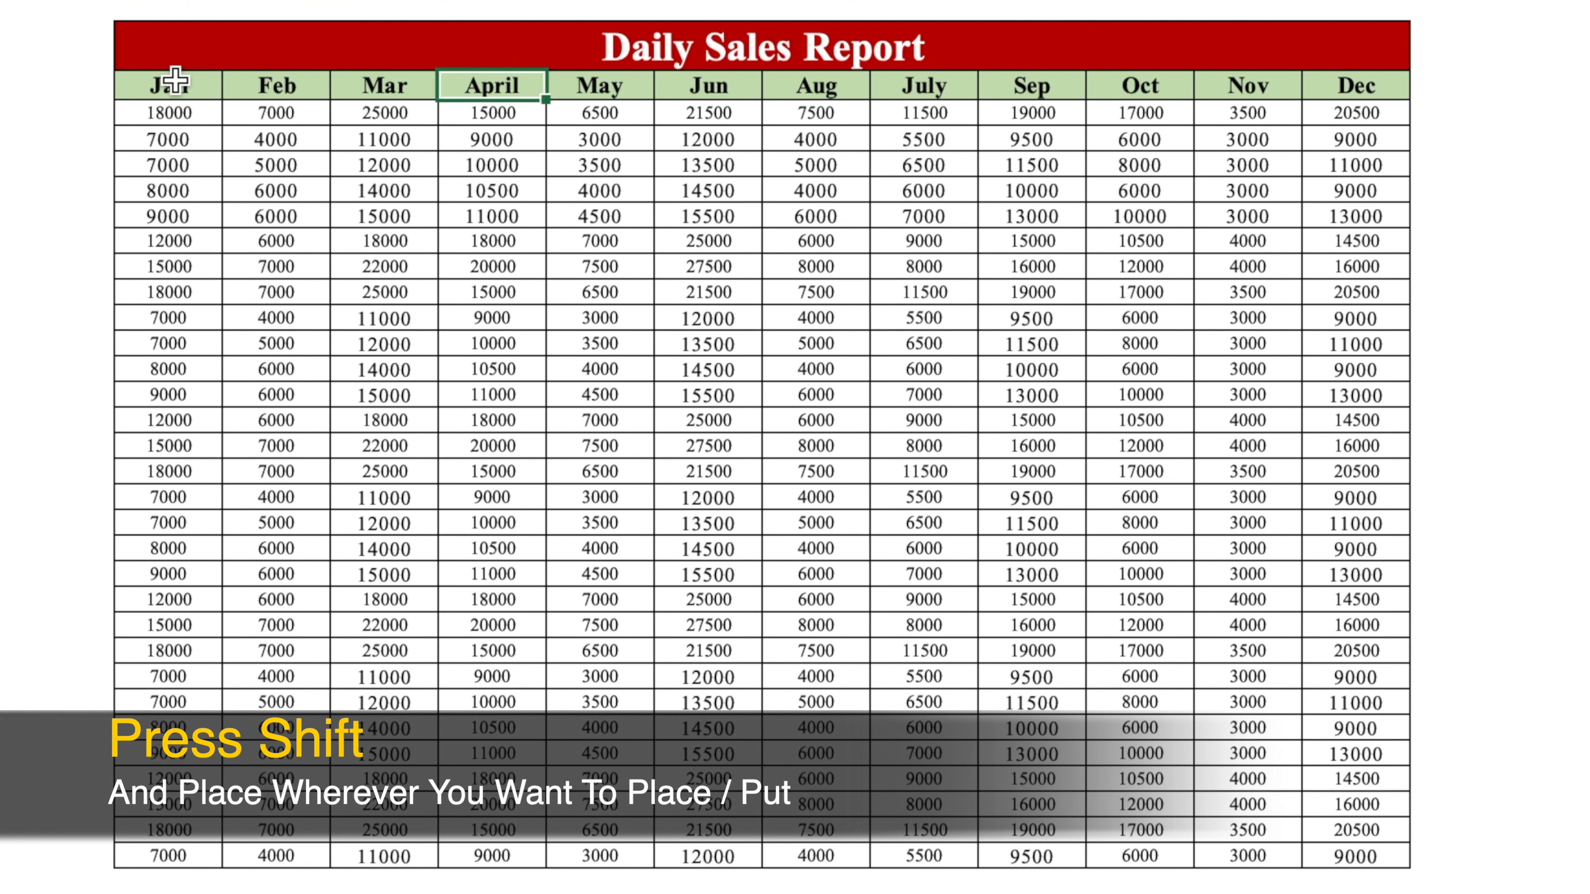
pyautogui.press('Right')
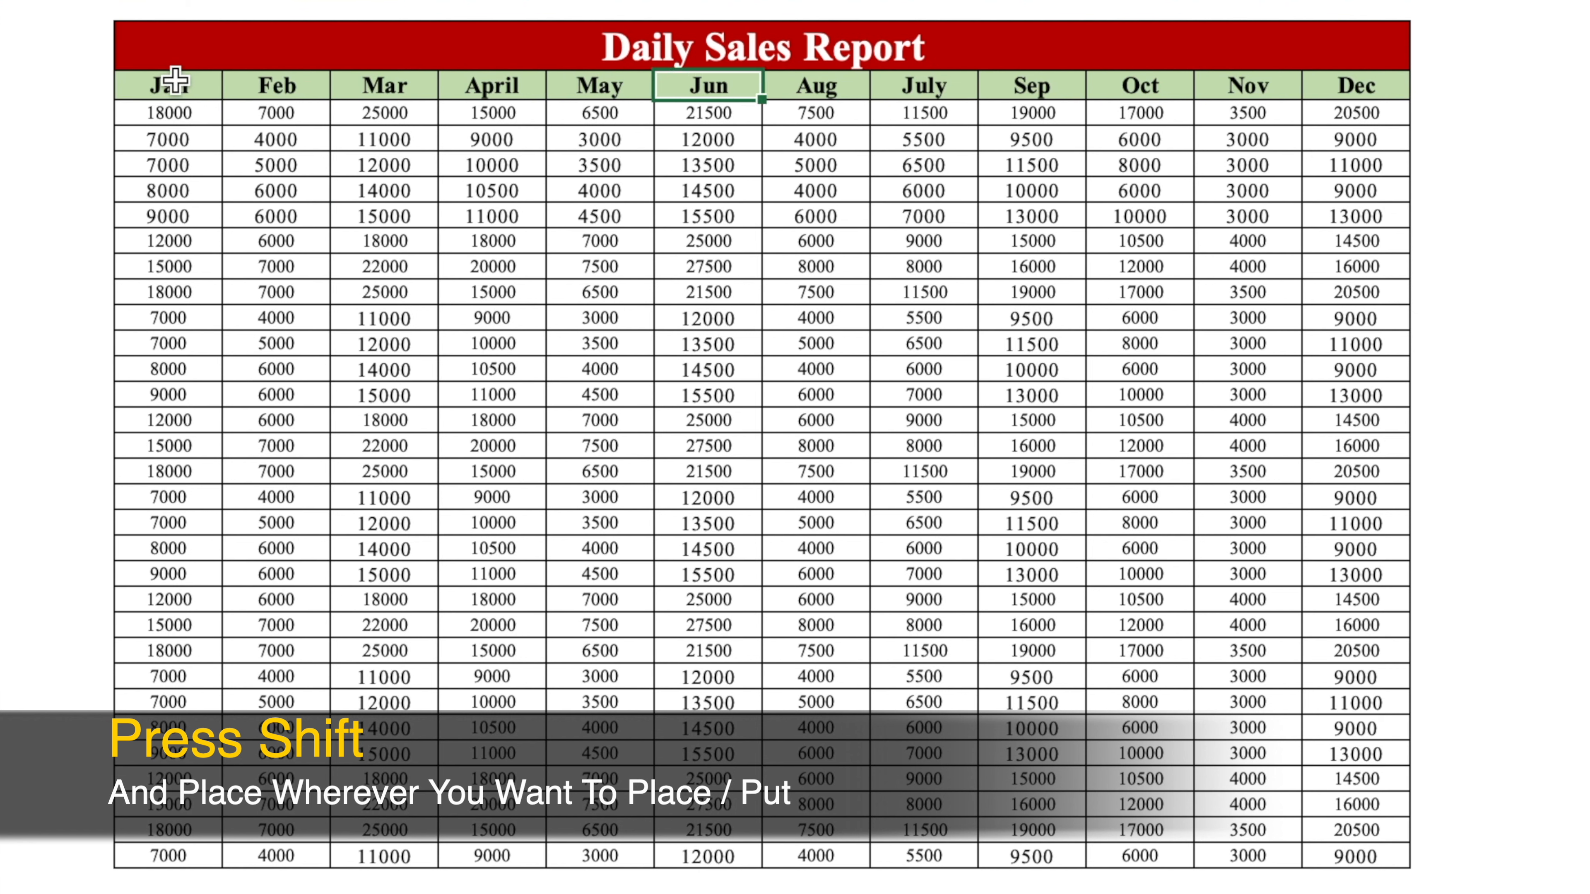
pyautogui.moveTo(952, 89); pyautogui.dragTo(912, 867)
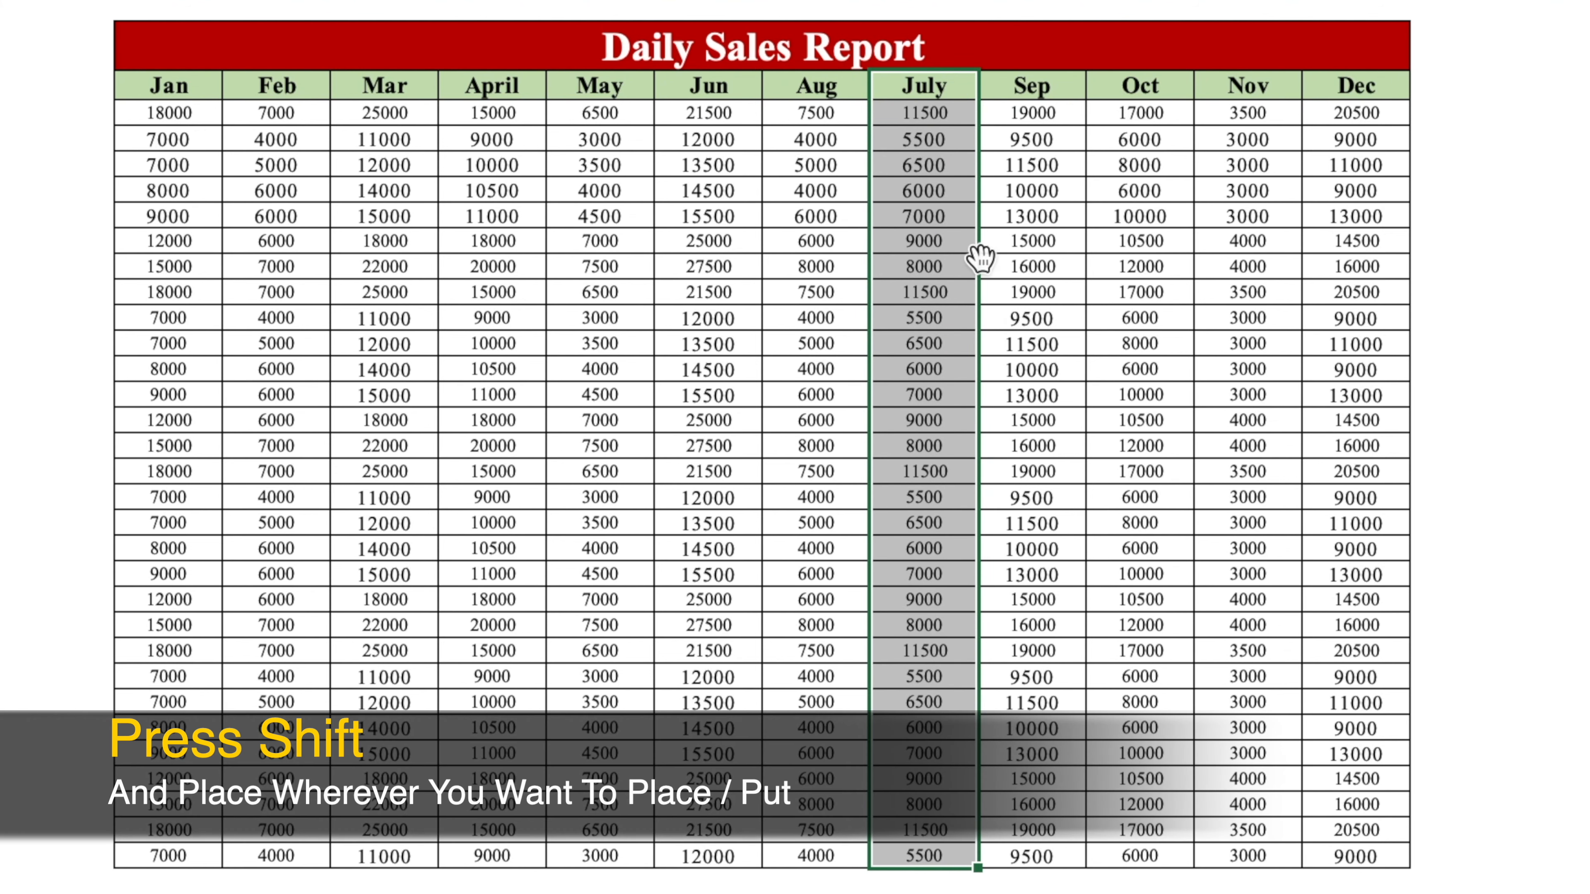
pyautogui.moveTo(978, 269); pyautogui.dragTo(774, 281)
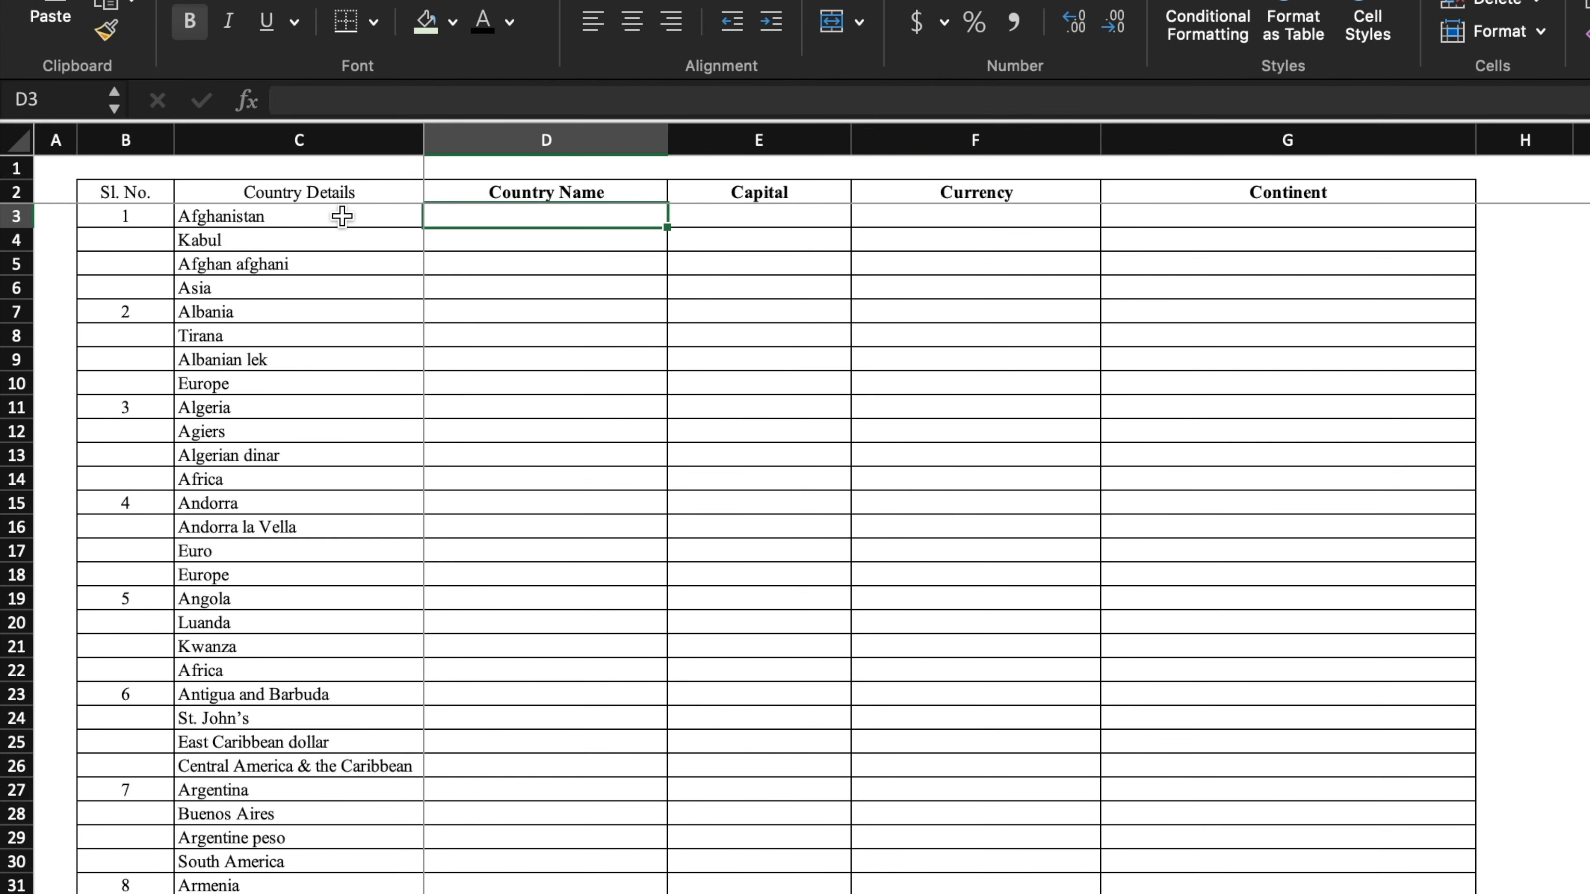
# - Enter references C3, C4, C5 and C6 across the first Country Name to Continent row
pyautogui.click(342, 216)
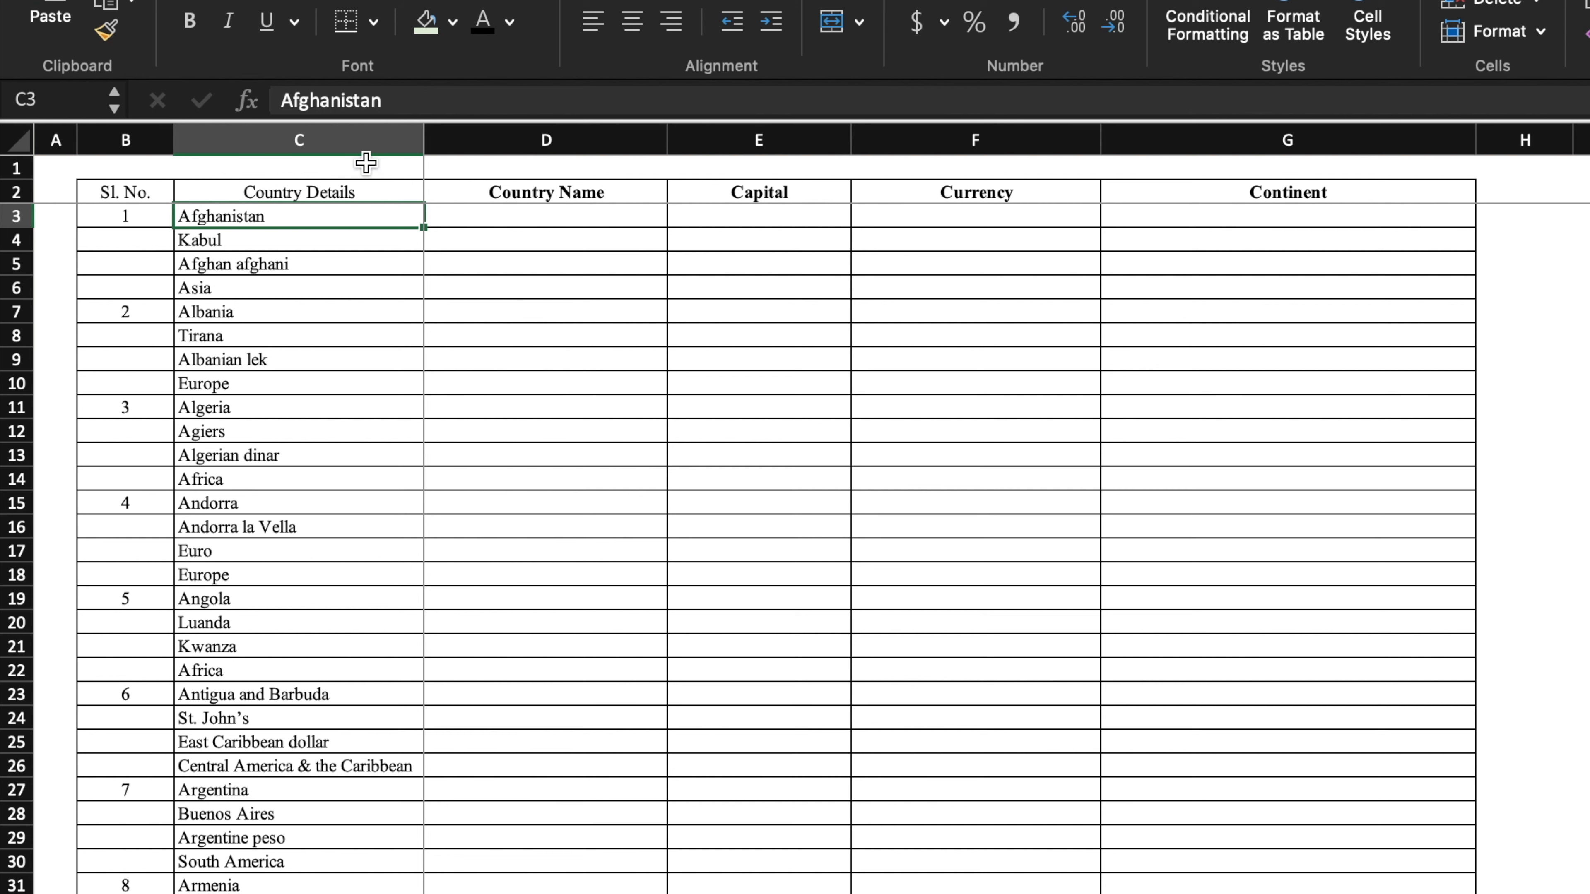
pyautogui.click(519, 218)
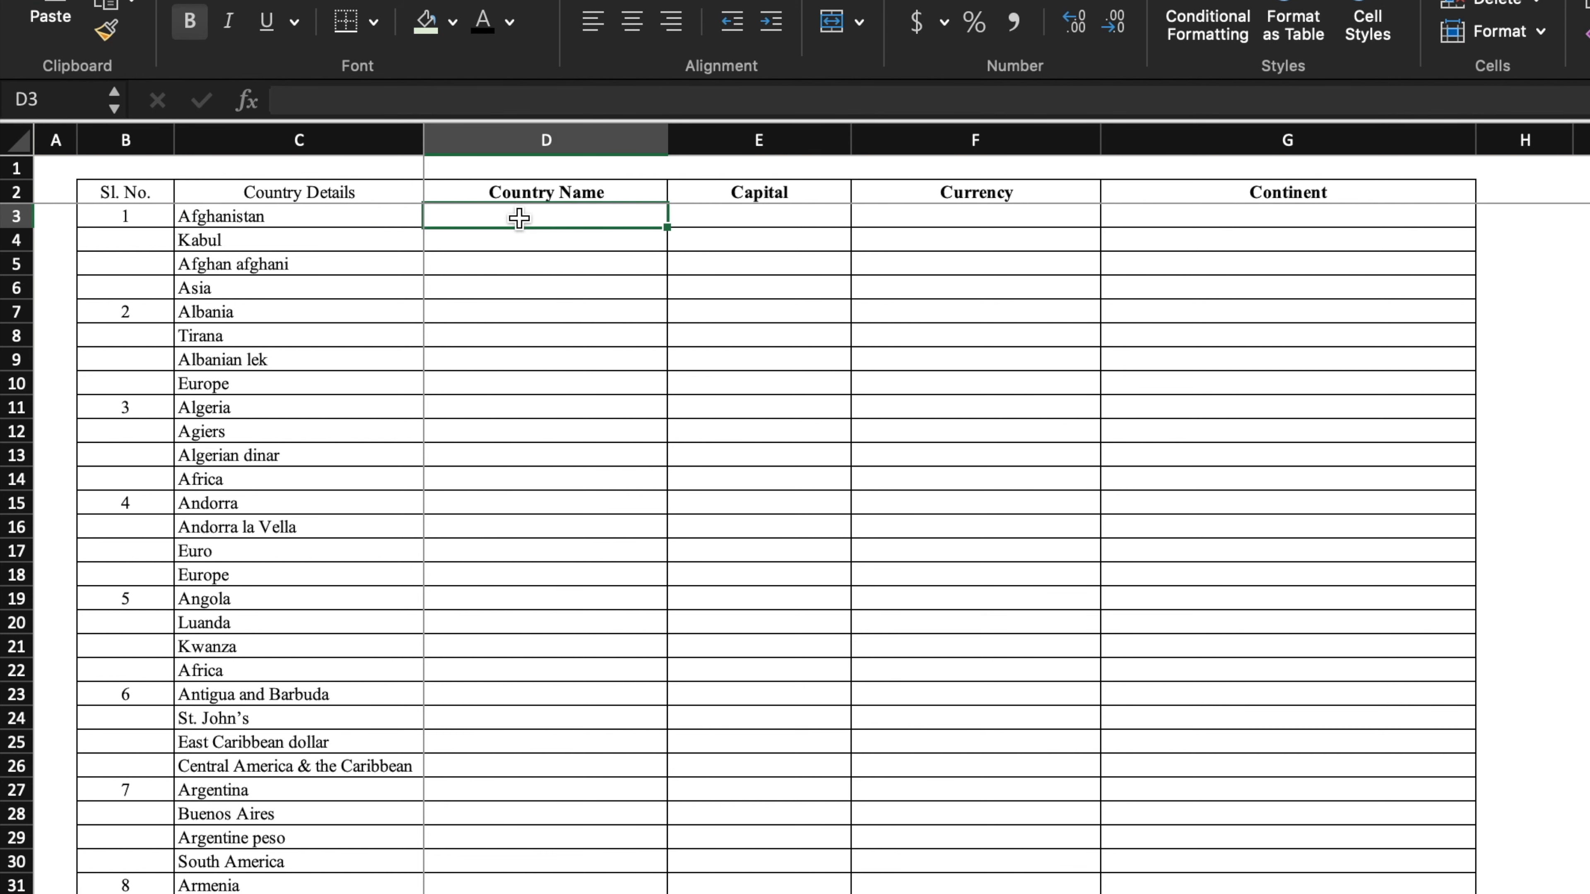
pyautogui.write('C3')
pyautogui.click(737, 215)
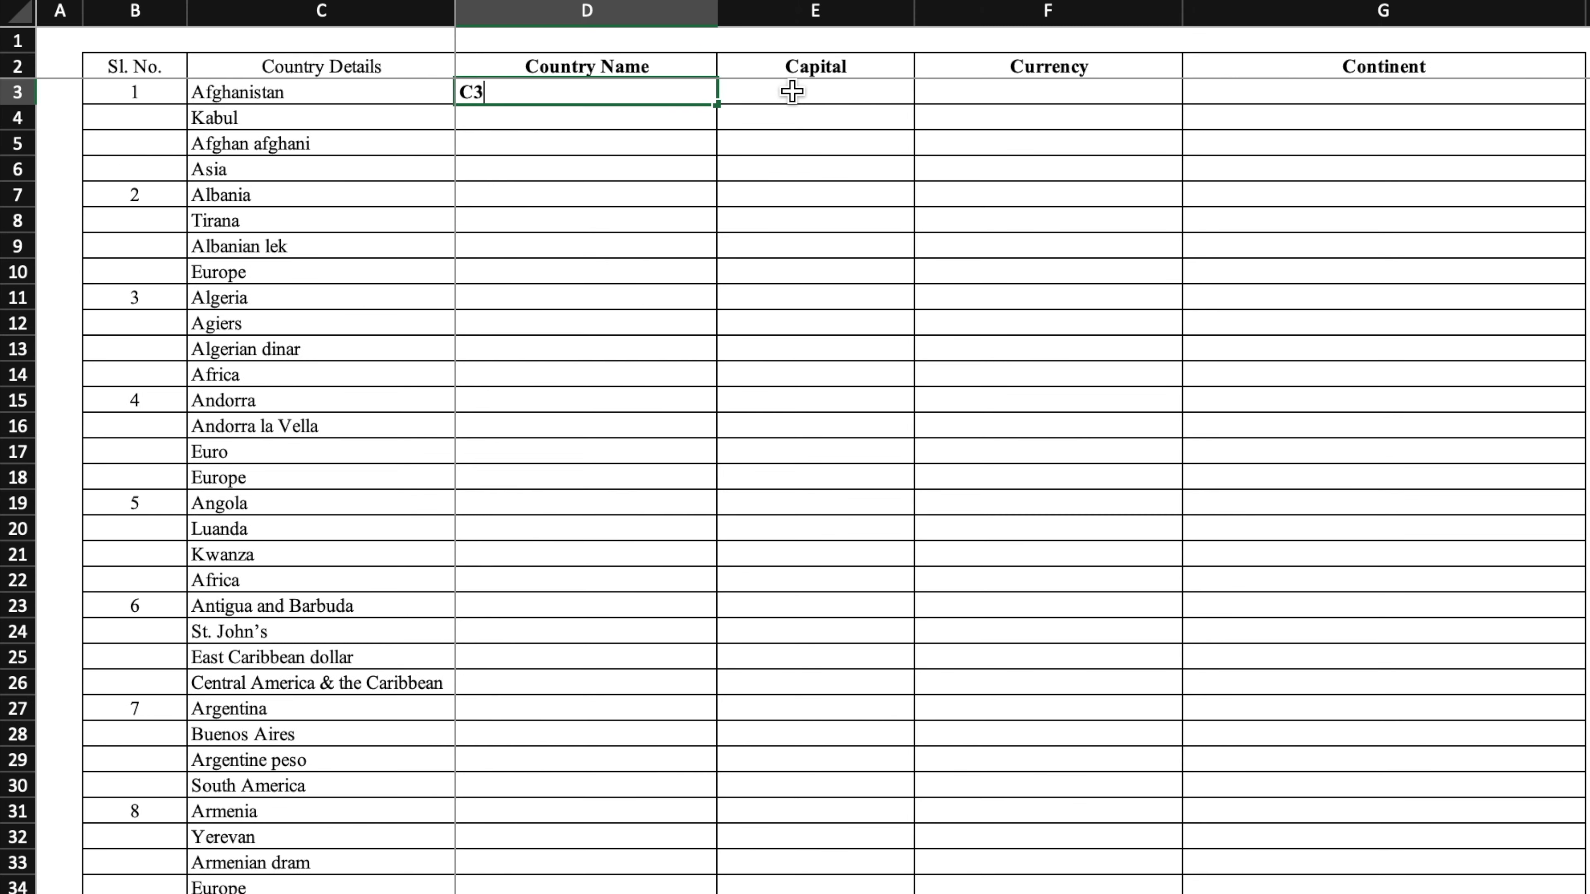
pyautogui.write('C4')
pyautogui.click(1008, 91)
pyautogui.write('C5')
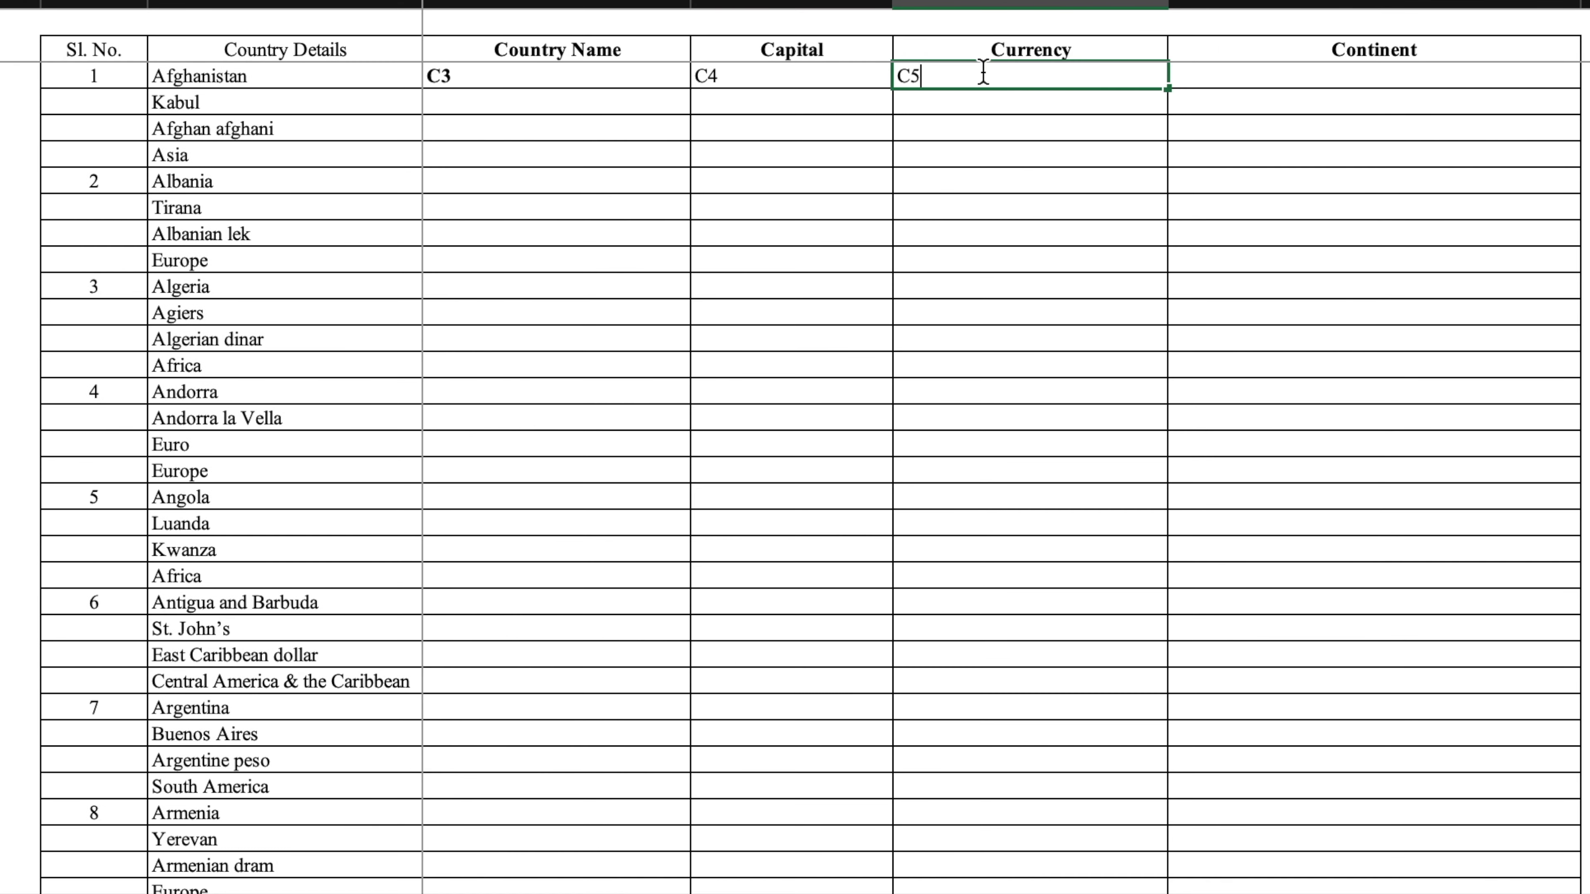
pyautogui.click(1213, 84)
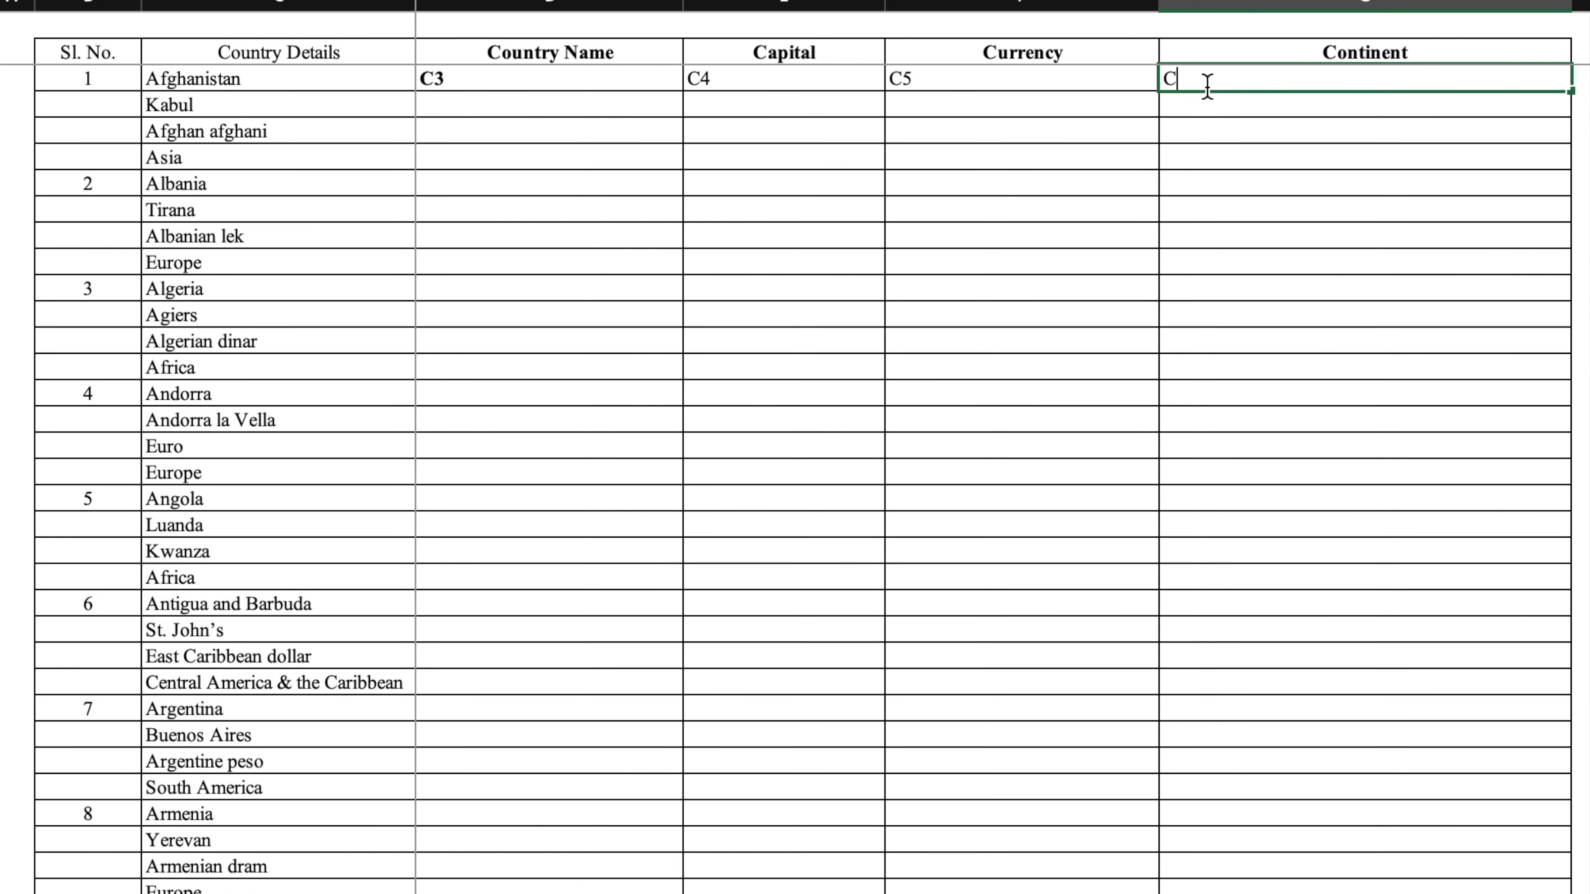
pyautogui.write('C6')
pyautogui.click(261, 182)
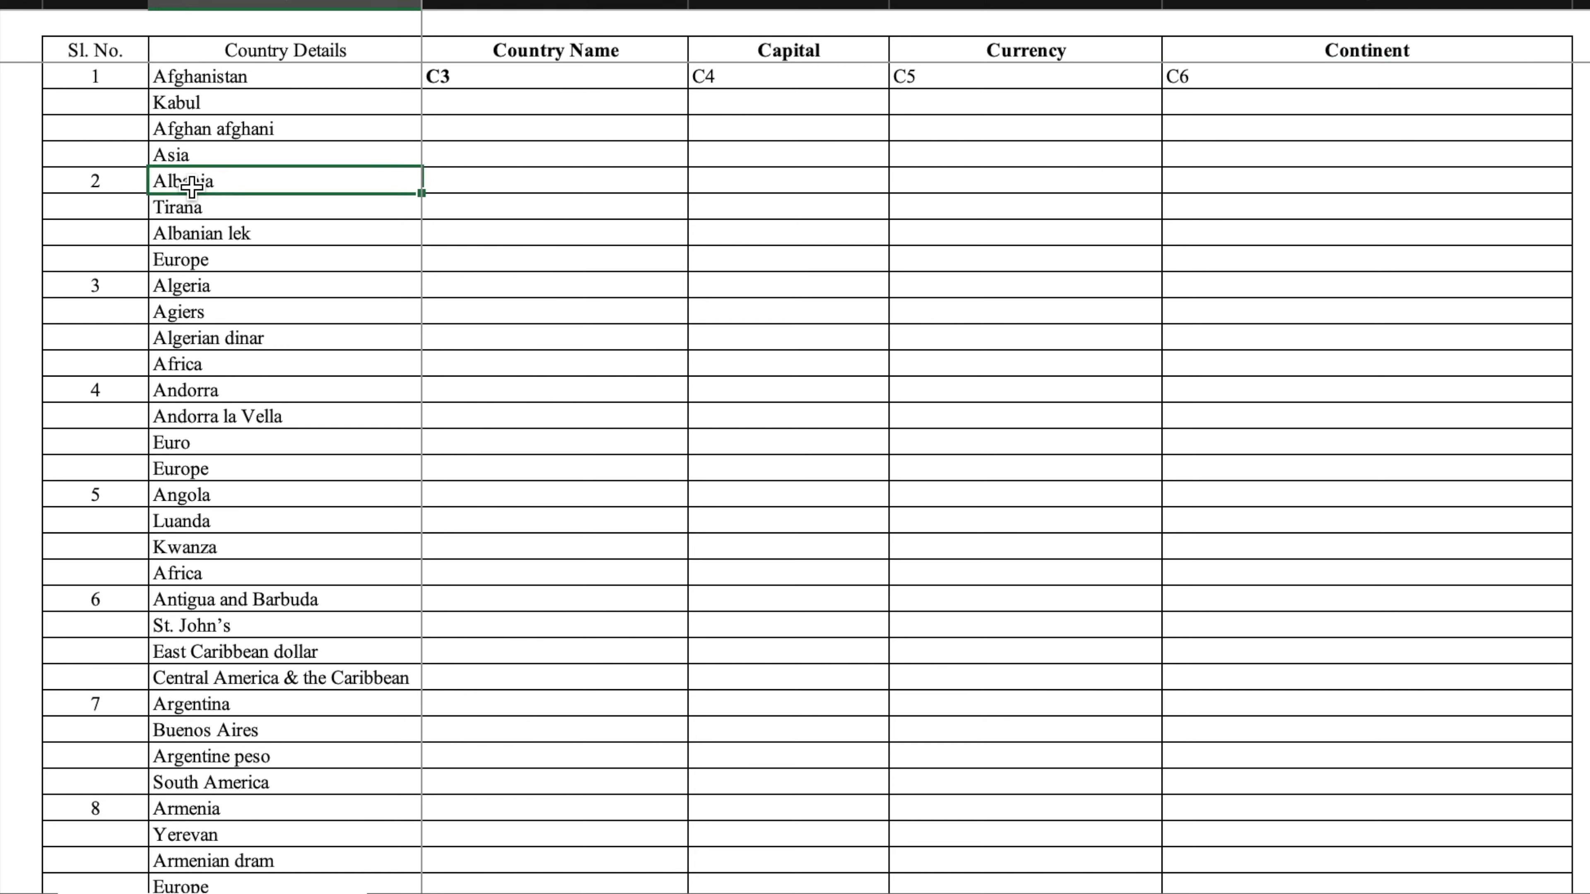
# - Enter references C7 through C10 across the Kabul row
pyautogui.click(612, 101)
pyautogui.write('C7')
pyautogui.click(795, 133)
pyautogui.write('C')
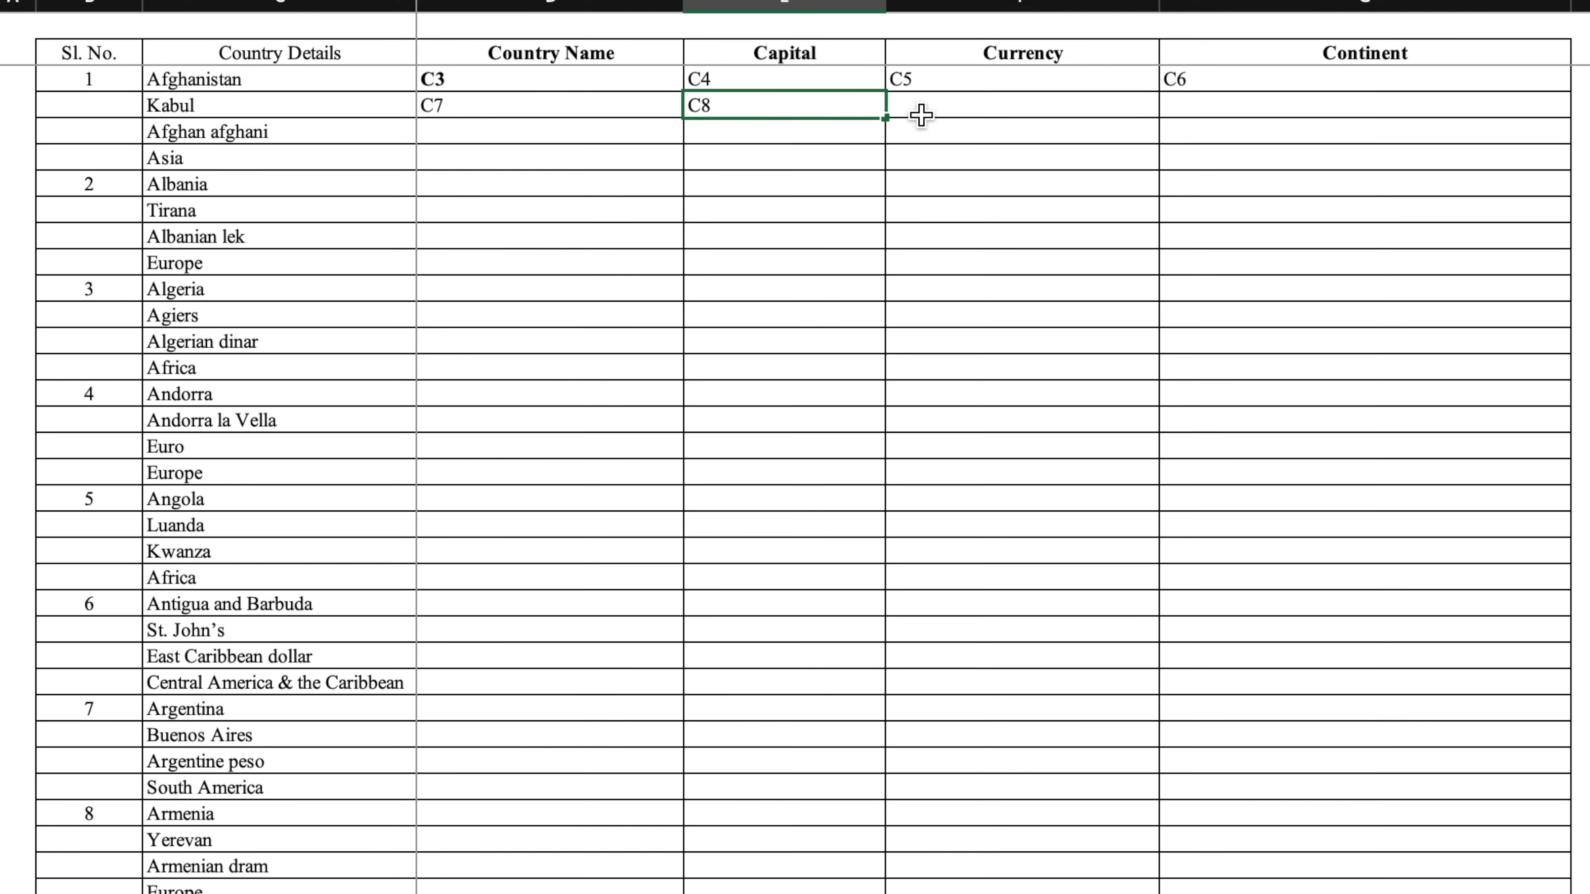
pyautogui.click(955, 98)
pyautogui.write('C9')
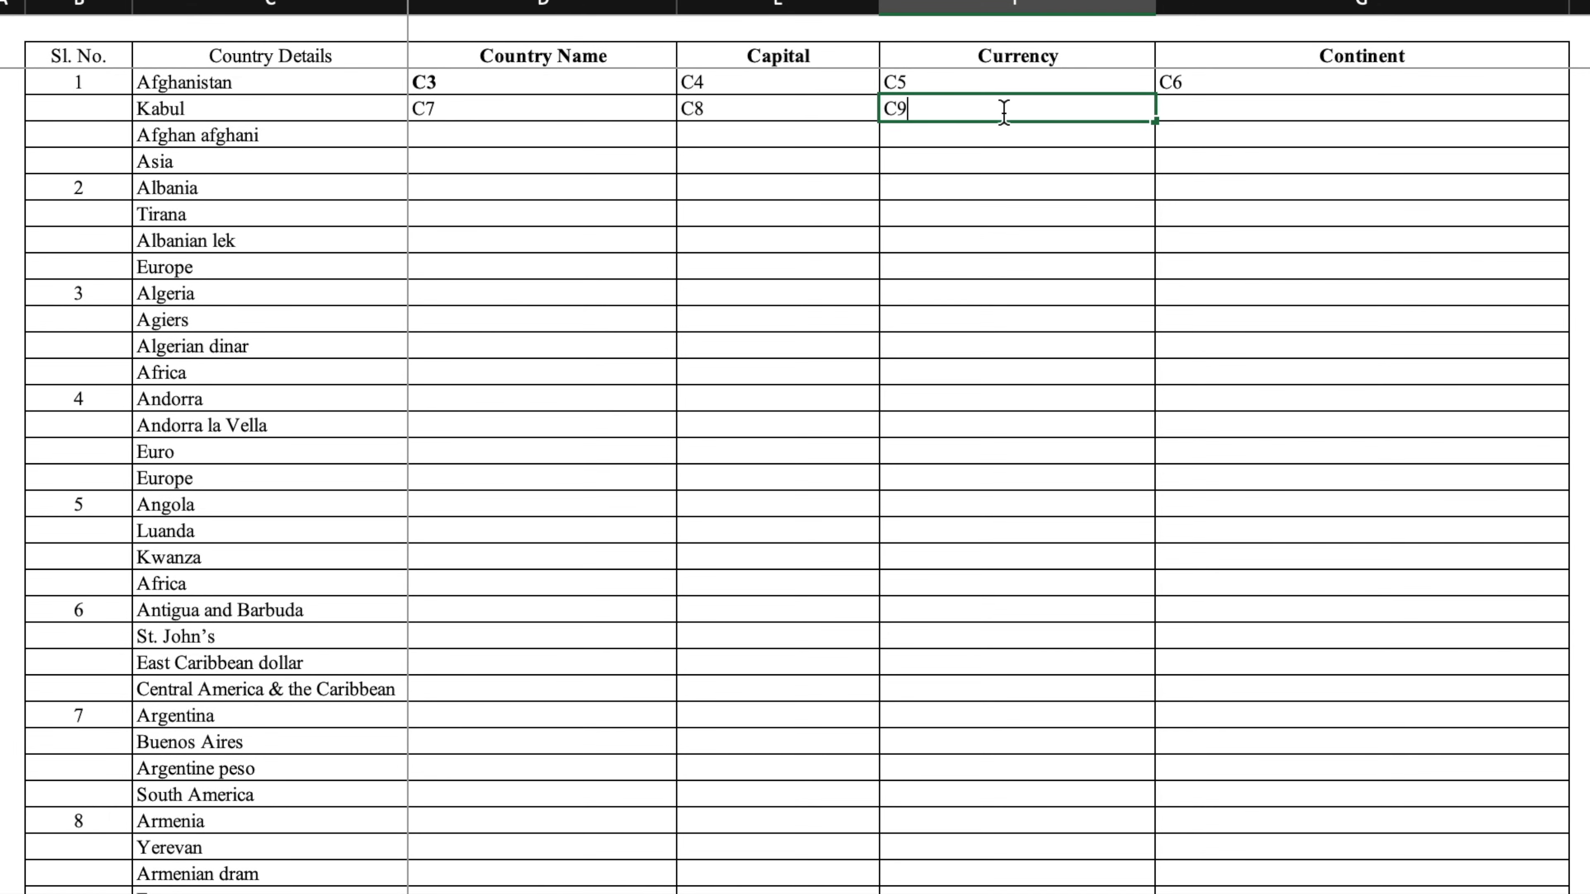
pyautogui.click(1227, 108)
pyautogui.write('C10')
pyautogui.press('Return')
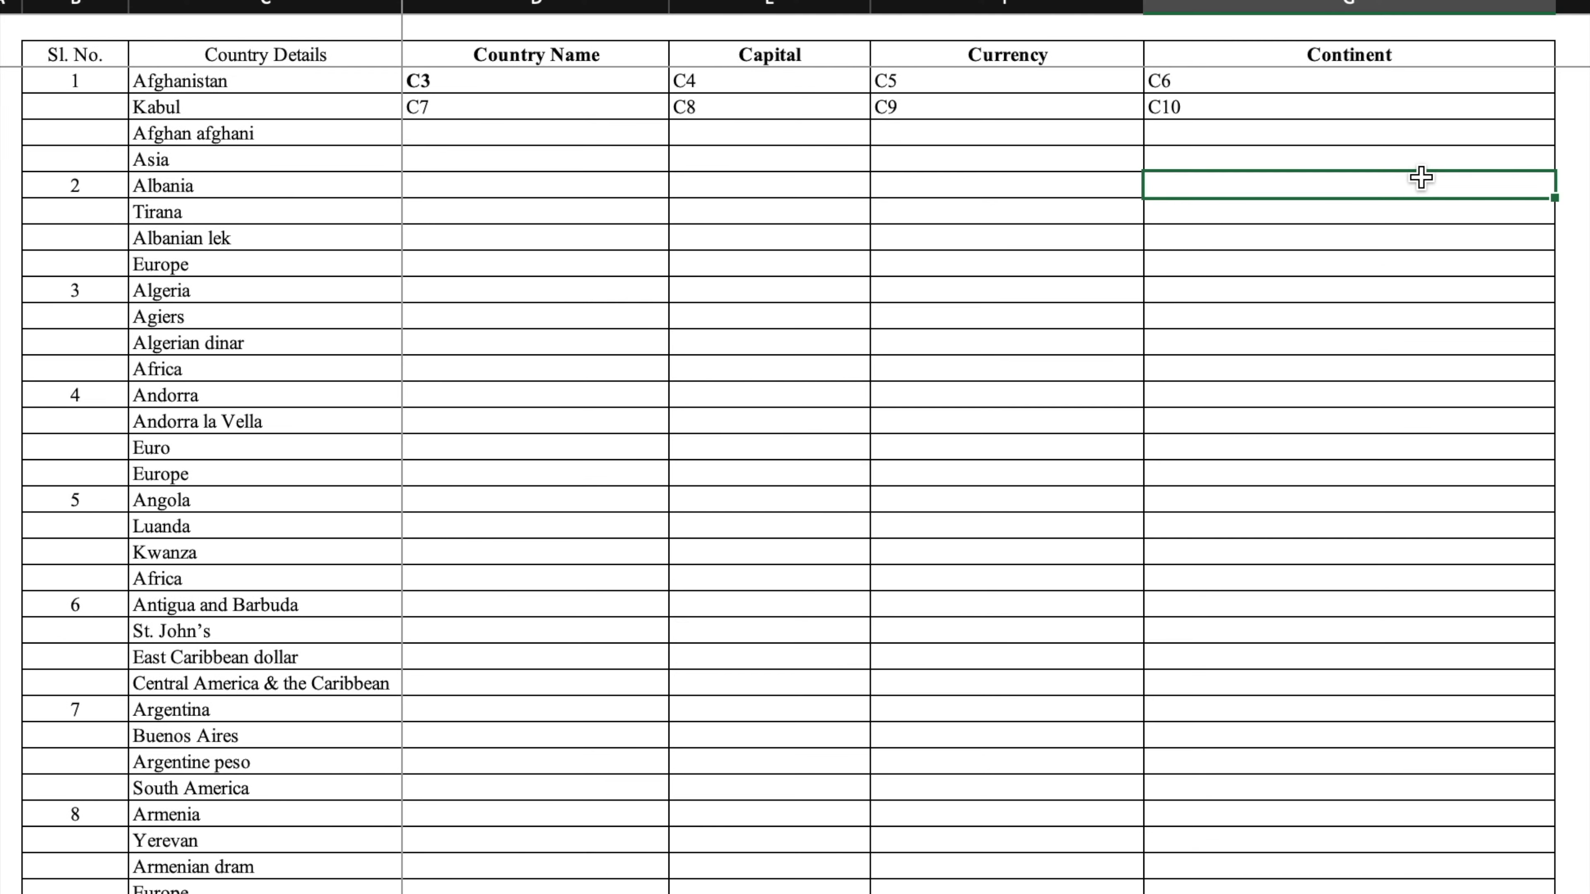
# - Fill the two-row reference pattern down so it ends at C42
pyautogui.scroll(-4, 795, 438)
pyautogui.scroll(-2, 795, 439)
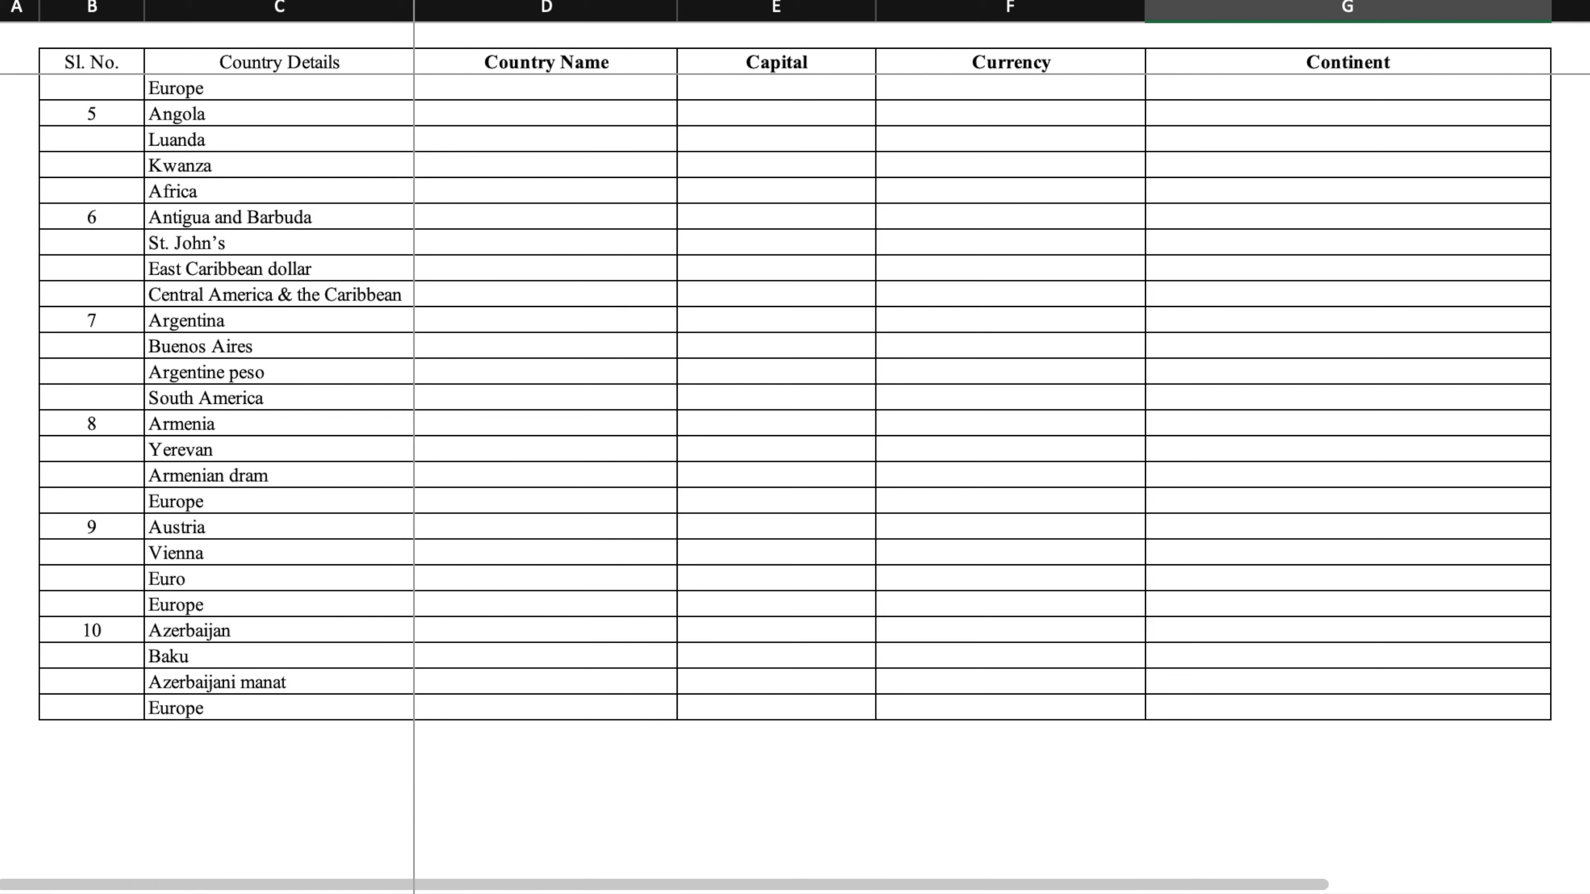
pyautogui.click(291, 708)
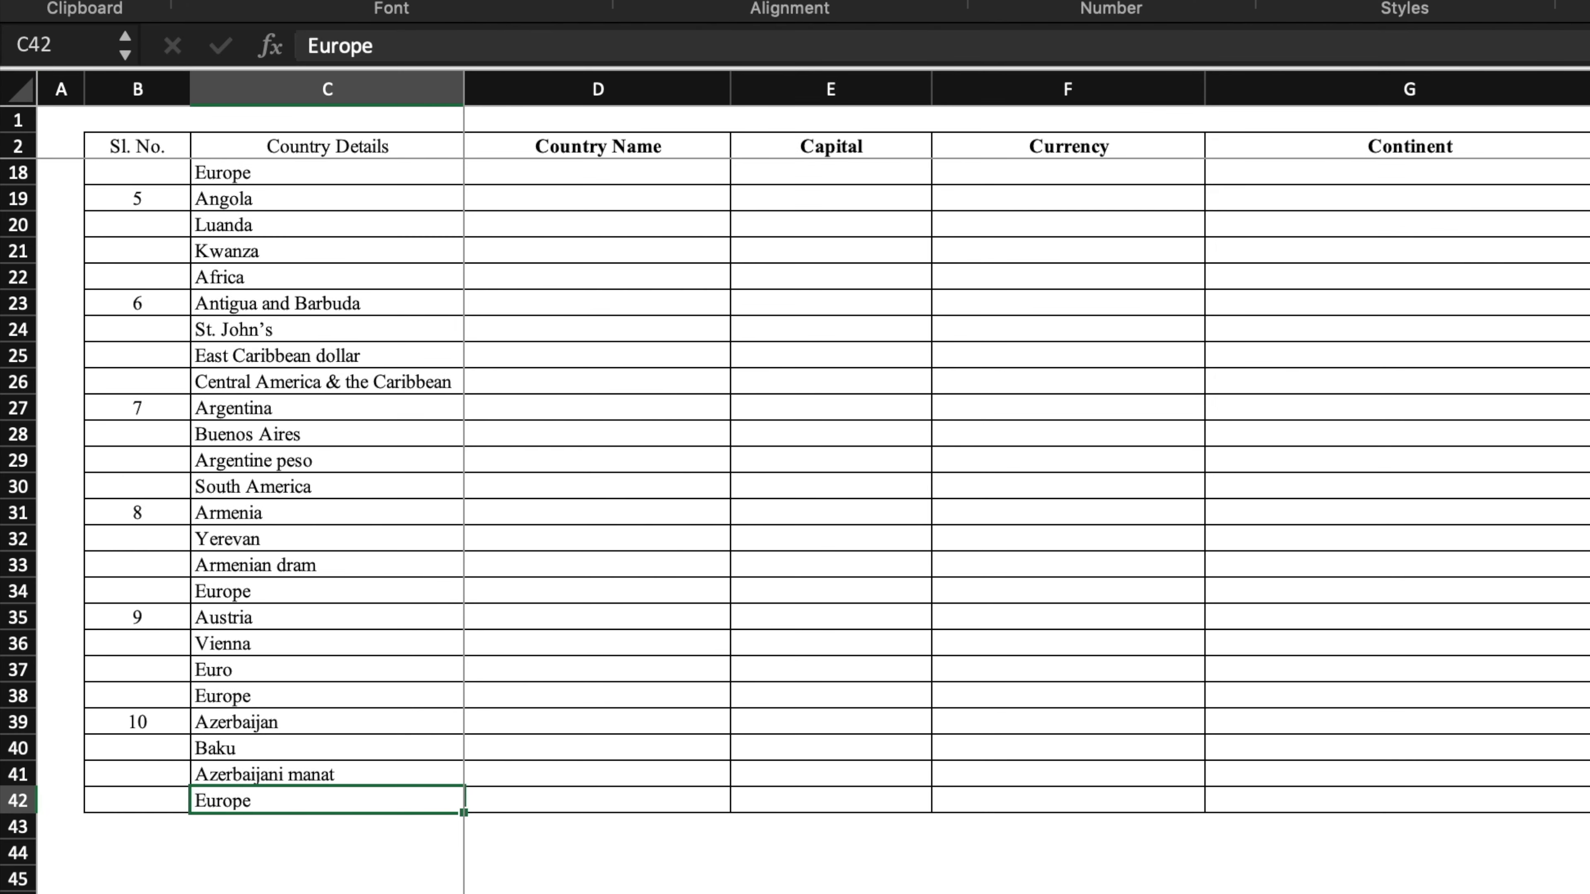
pyautogui.scroll(8, 795, 501)
pyautogui.moveTo(708, 179)
pyautogui.mouseDown()
pyautogui.moveTo(849, 200)
pyautogui.moveTo(1194, 175)
pyautogui.mouseUp()
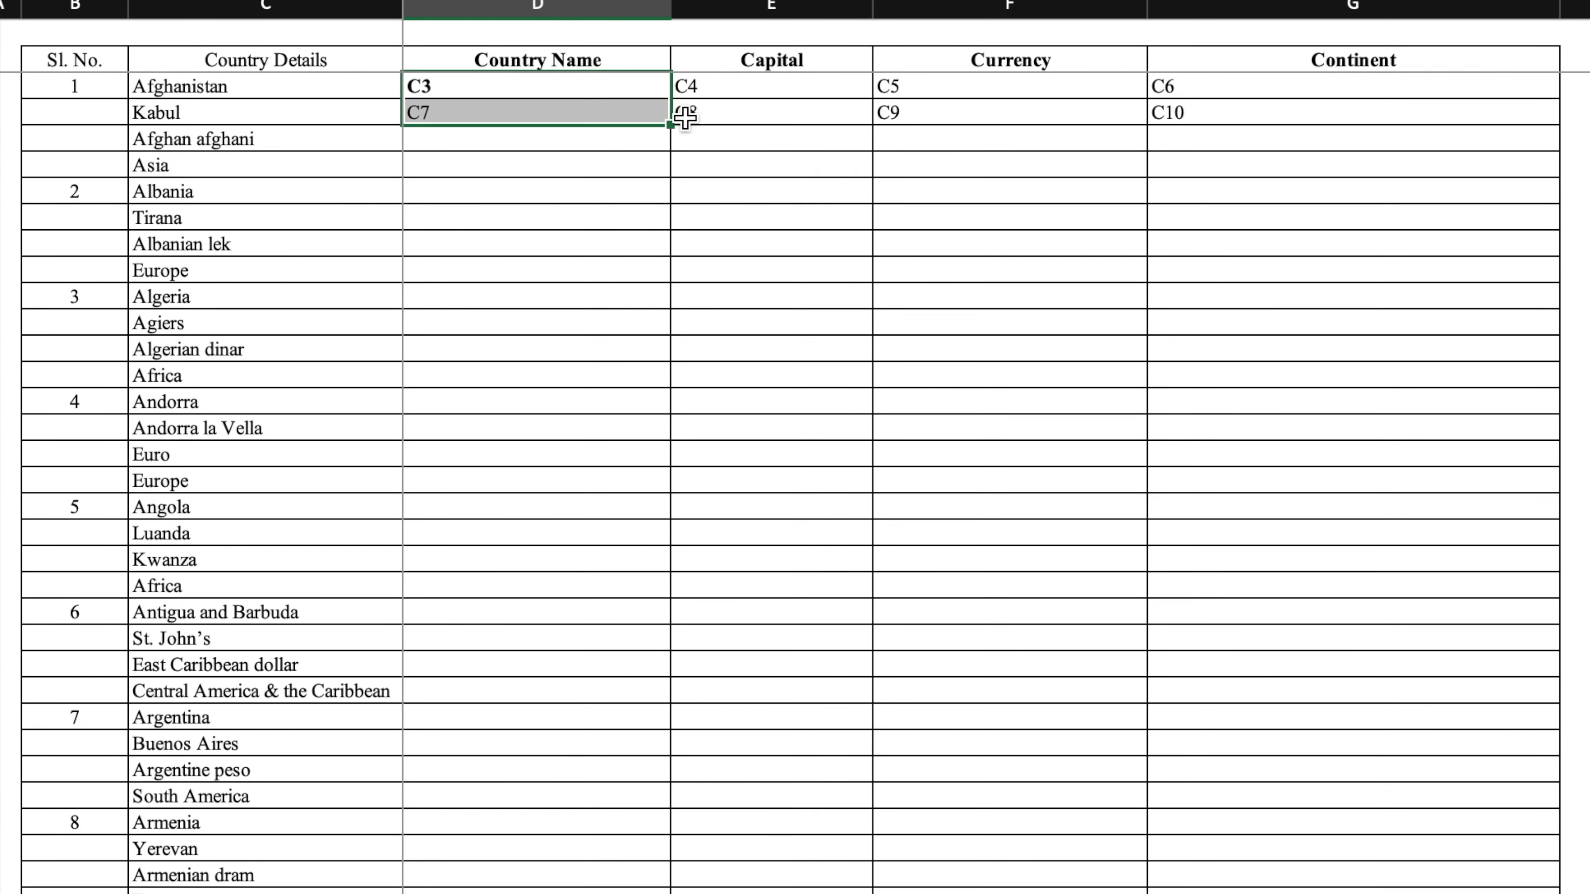
pyautogui.moveTo(1132, 90); pyautogui.dragTo(1214, 113)
pyautogui.moveTo(1559, 124); pyautogui.dragTo(1495, 353)
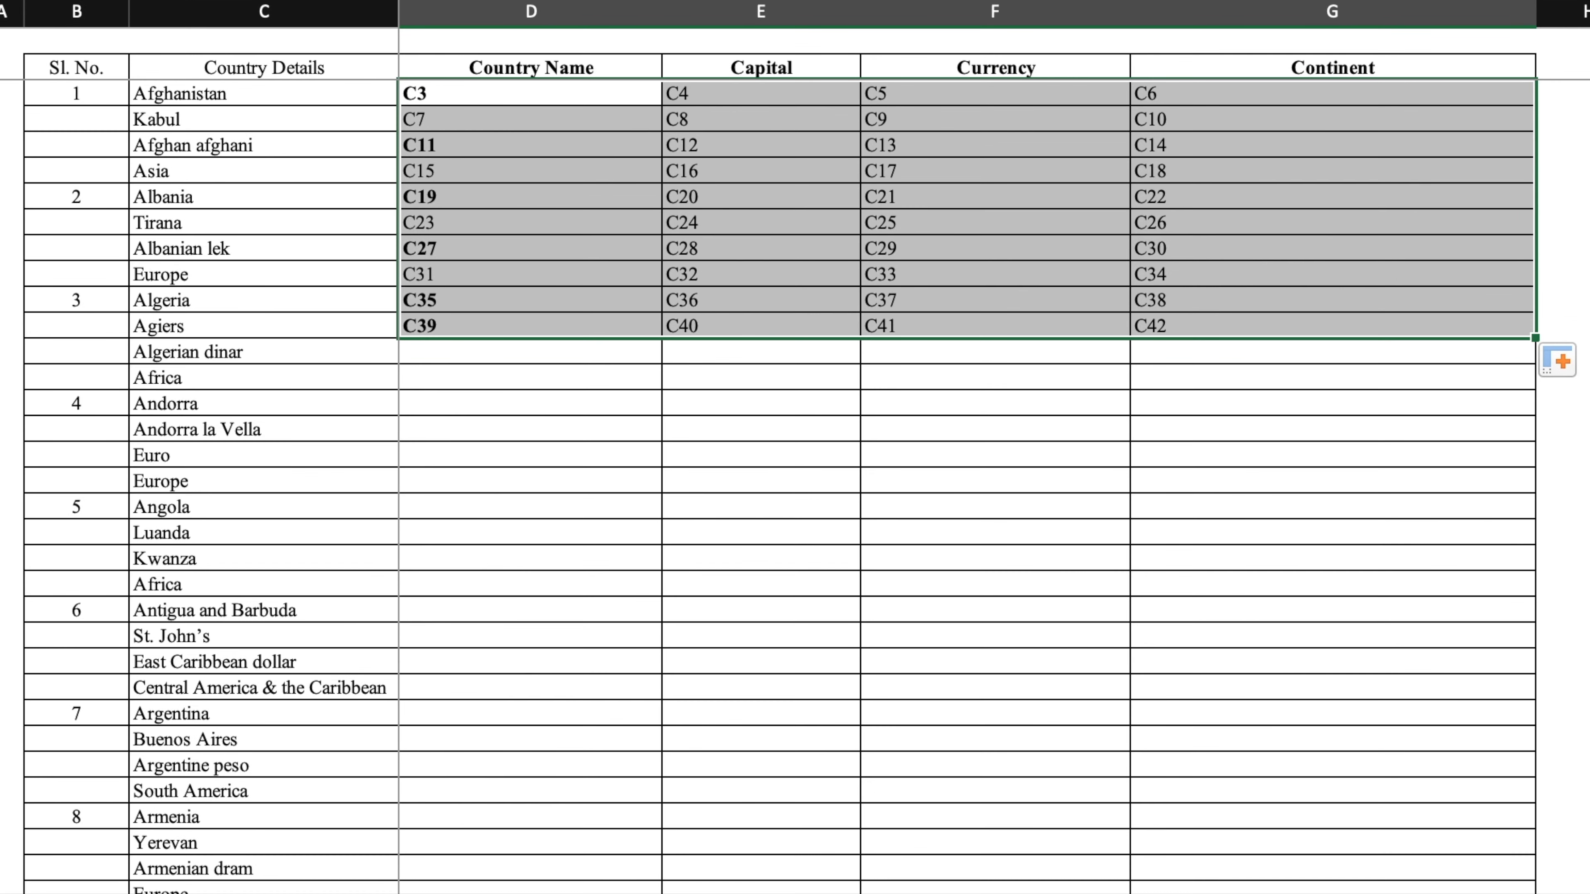
pyautogui.press('super+f')
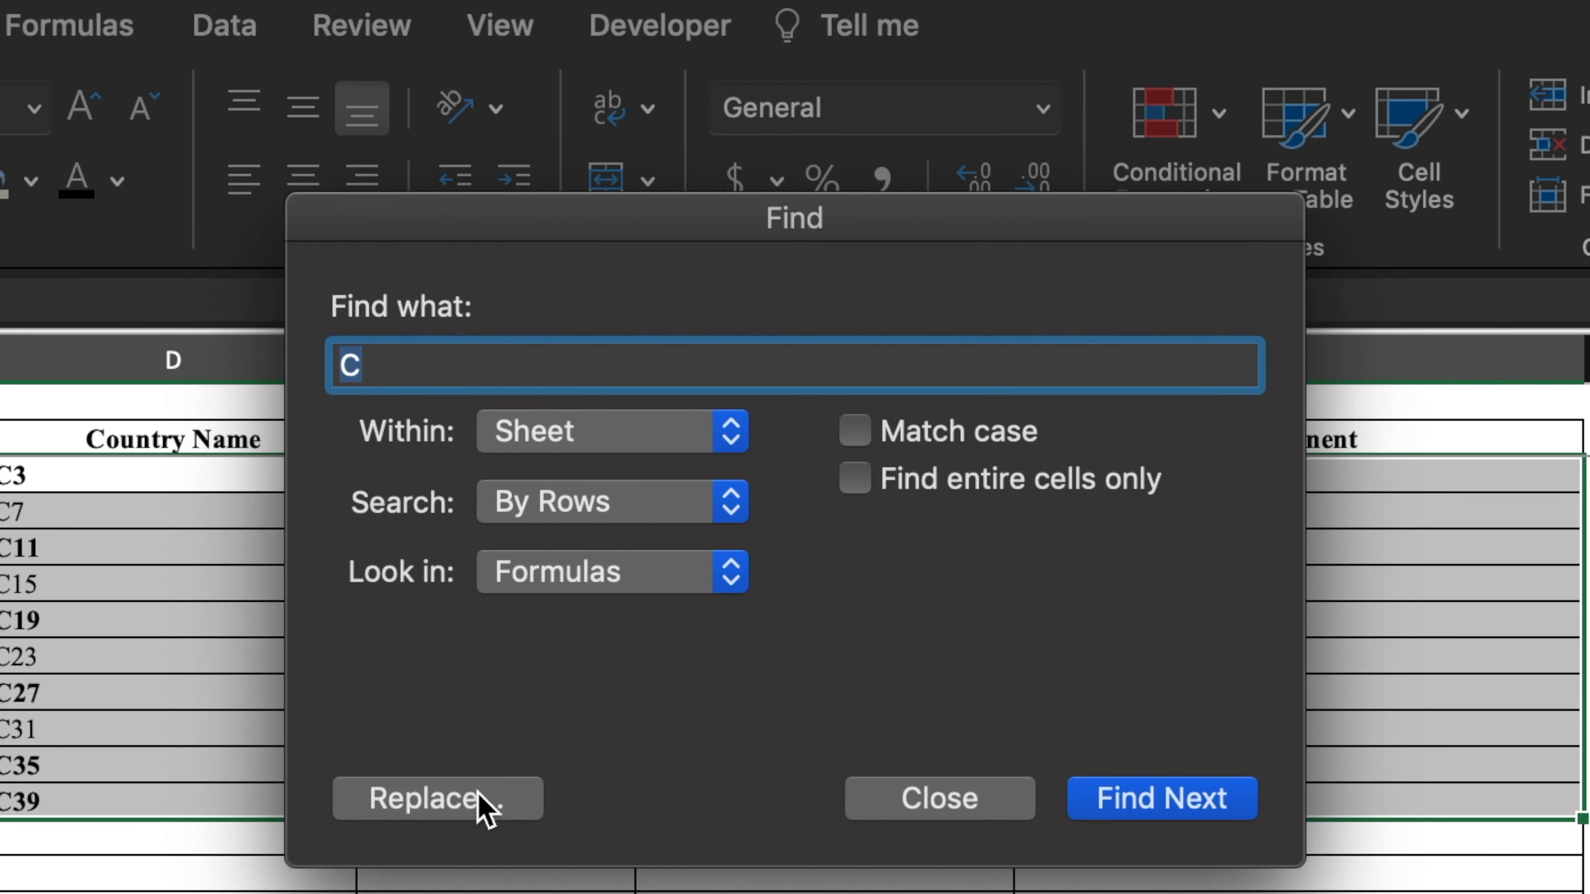
# - Replace every C with =C, turning the 40 references into country-detail formulas
pyautogui.click(495, 786)
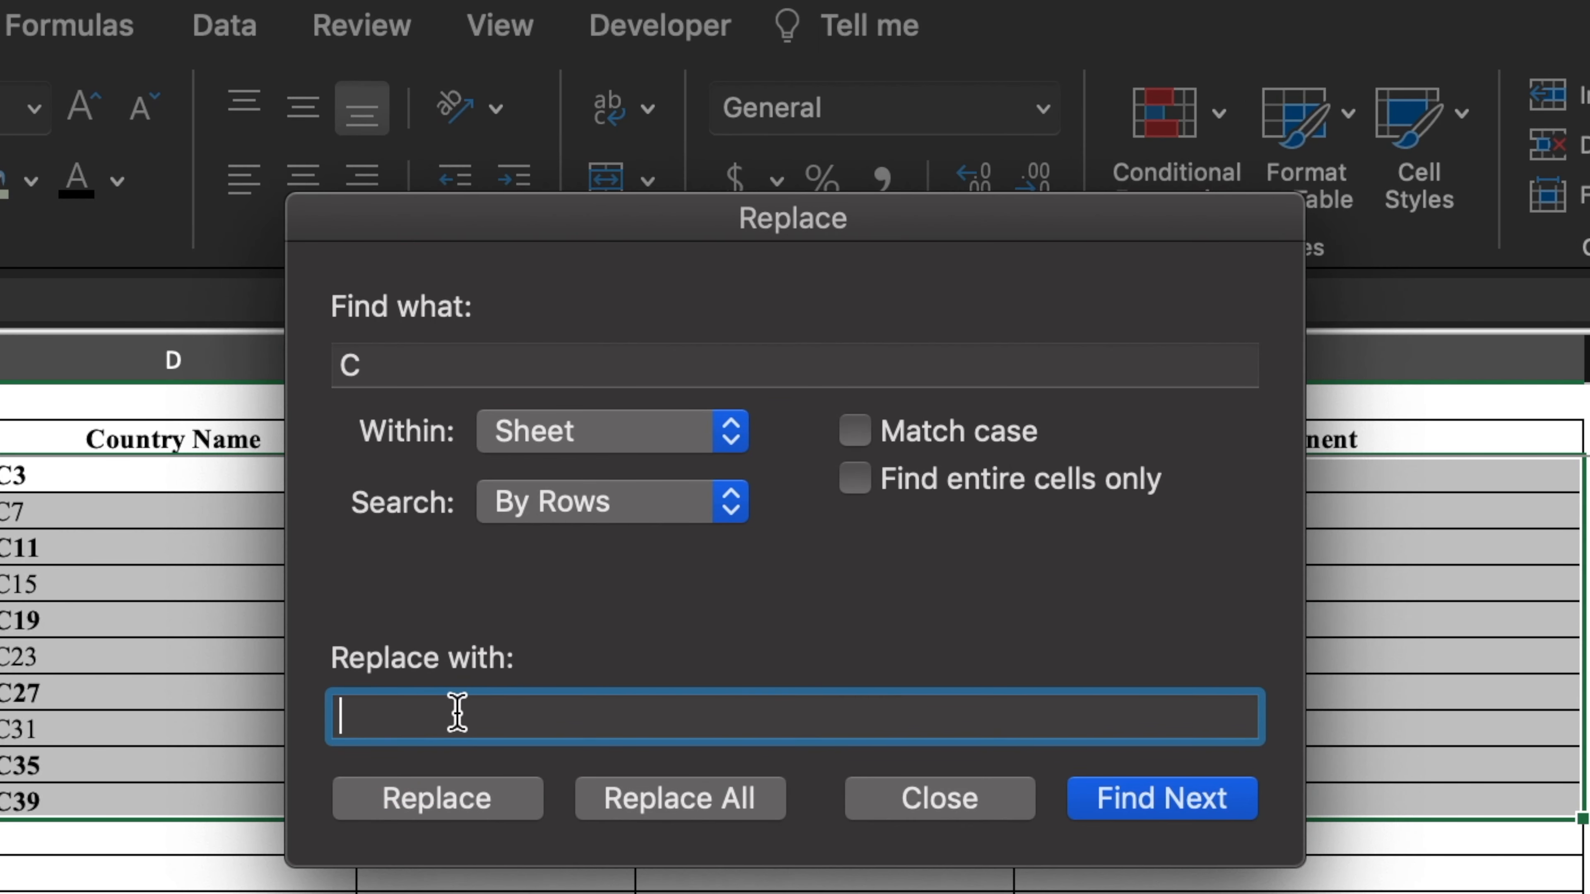
pyautogui.write('=C')
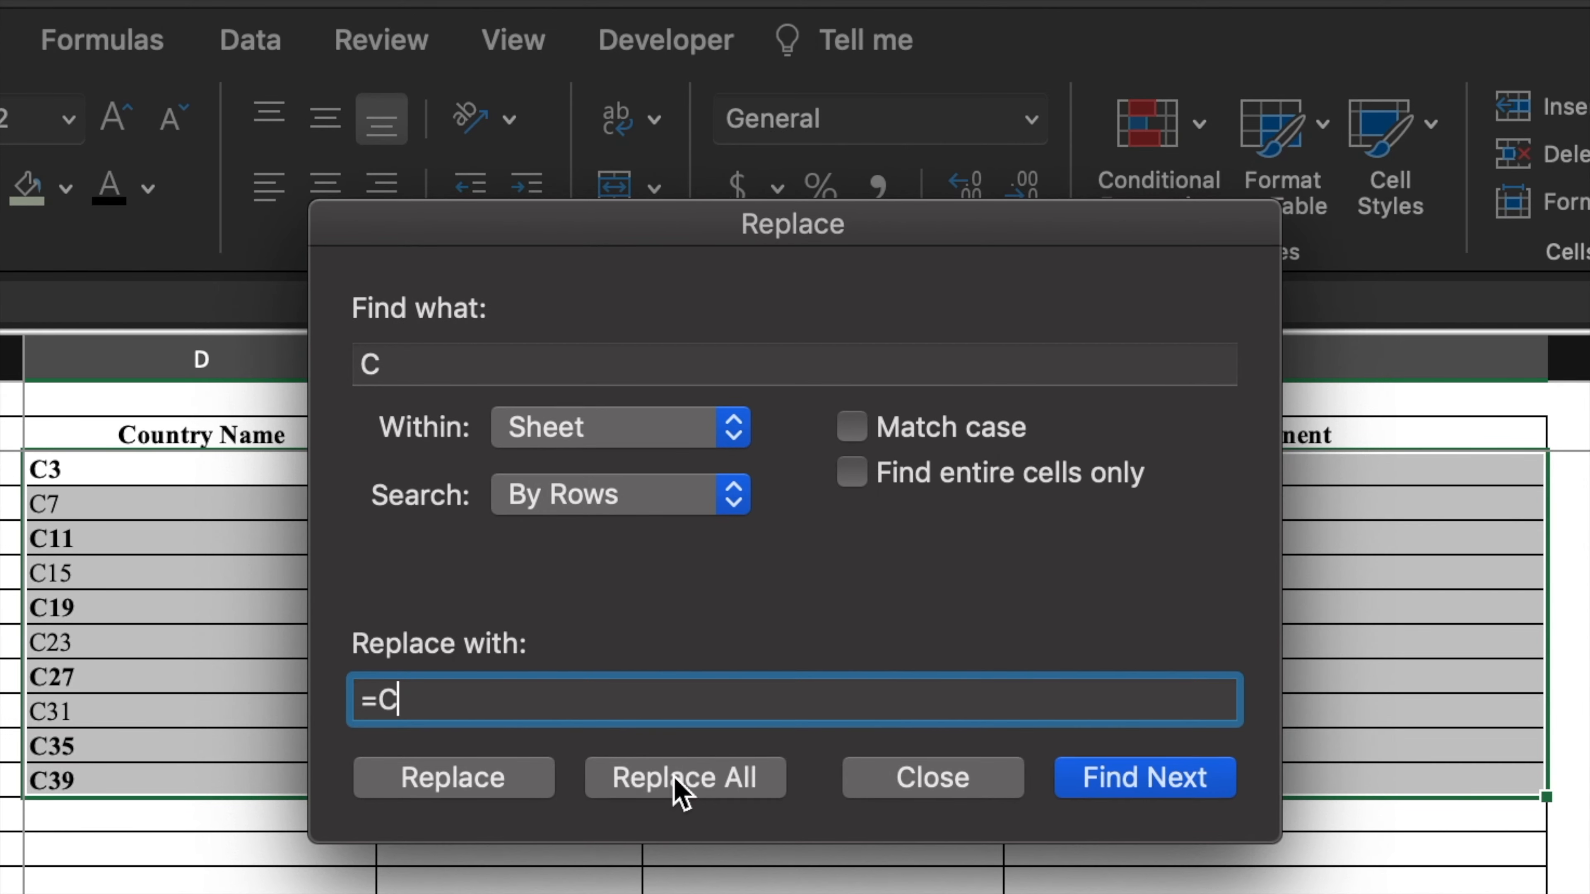
pyautogui.click(676, 783)
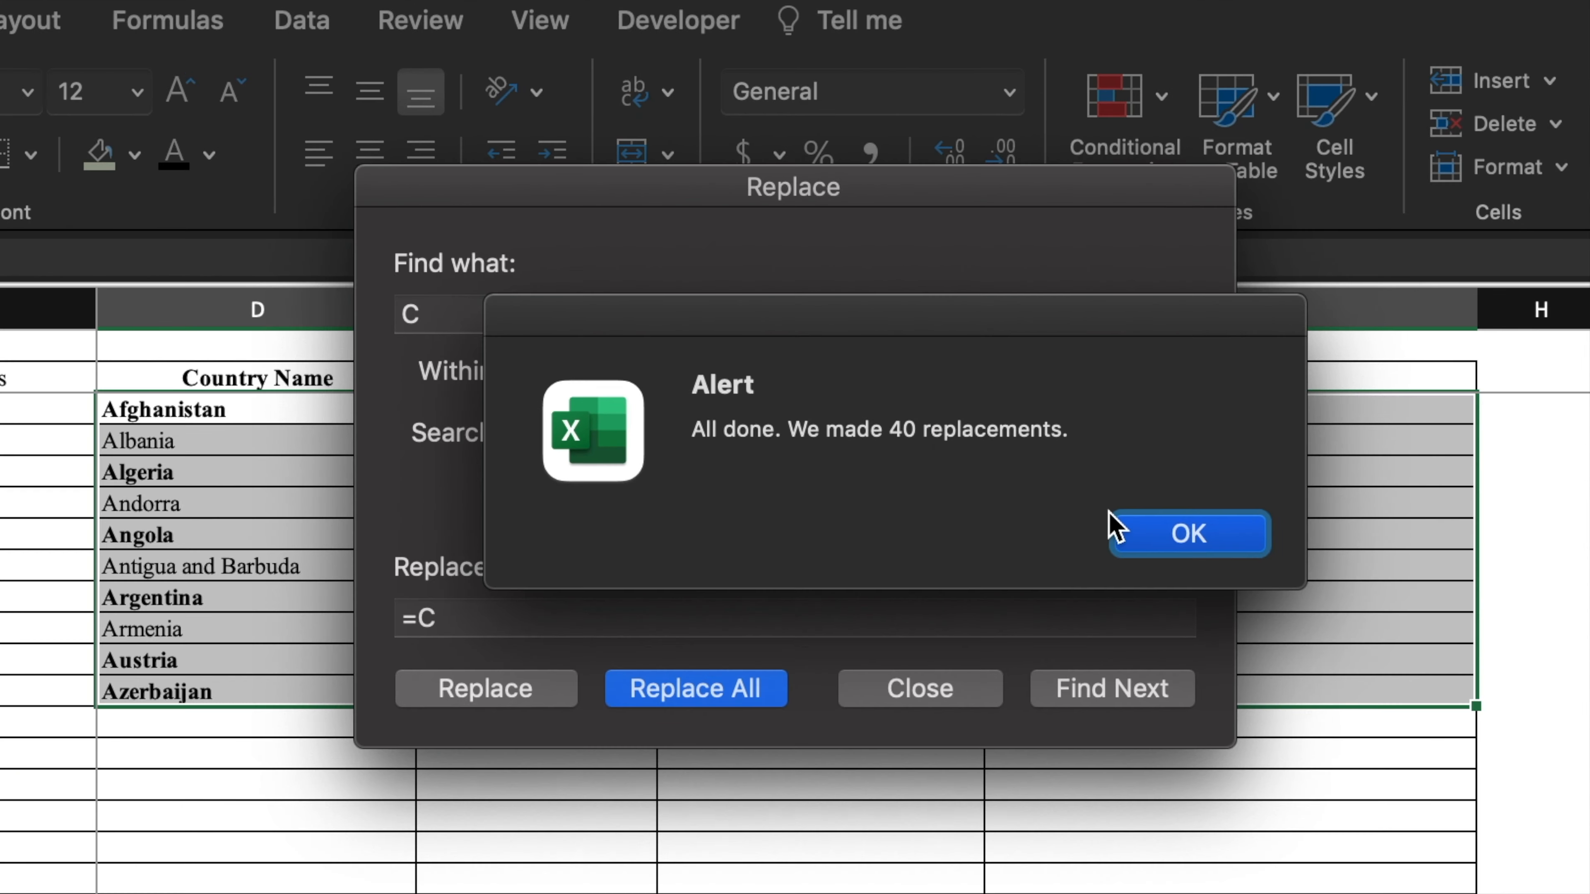
pyautogui.click(1118, 529)
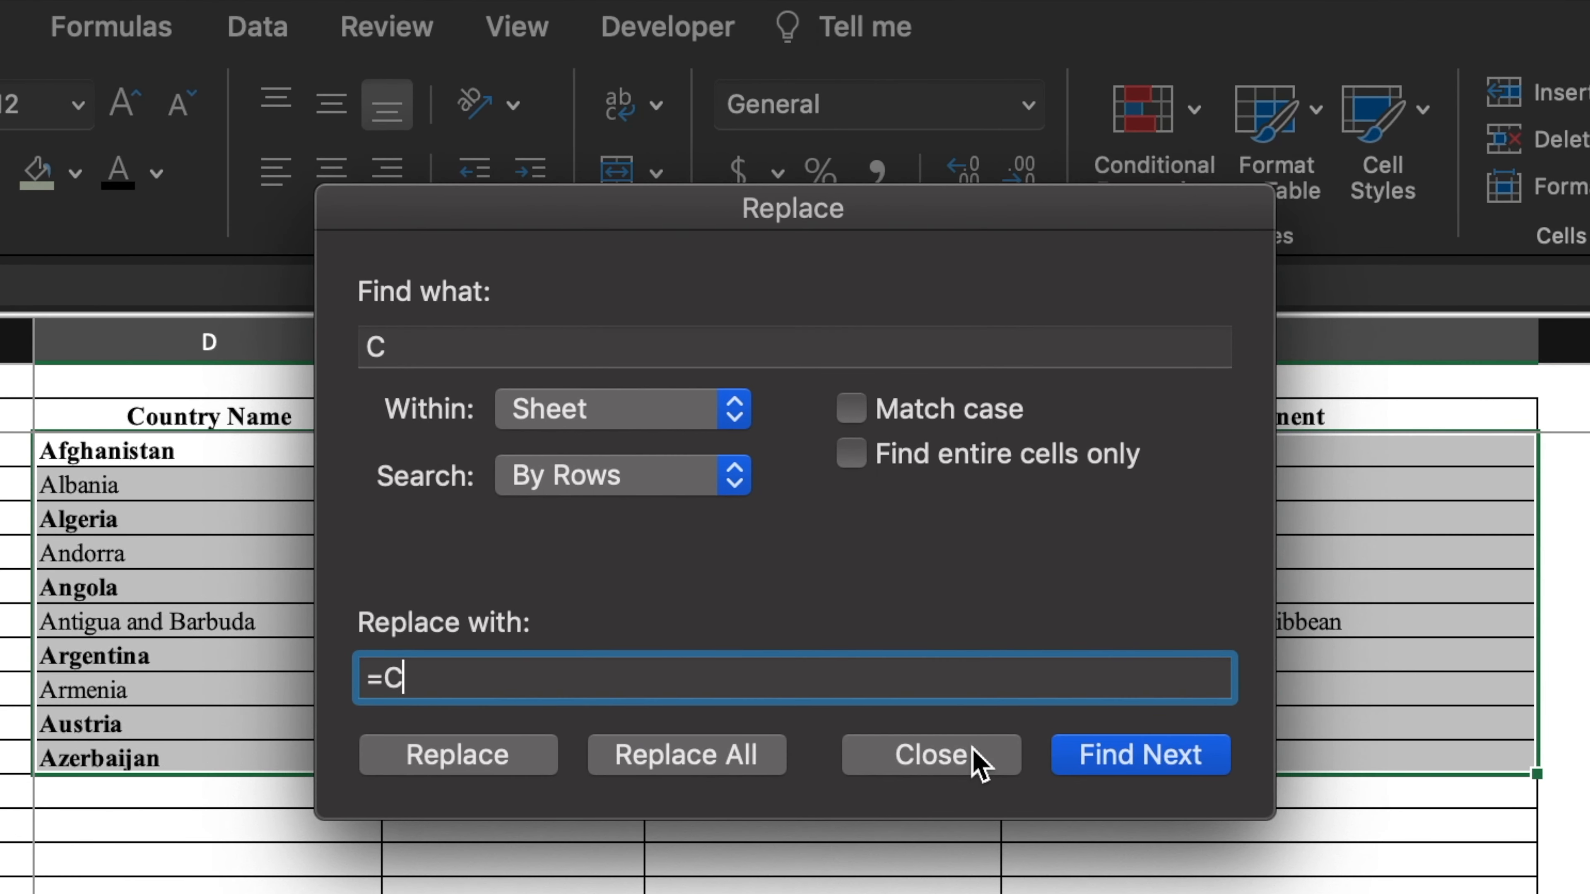
pyautogui.click(964, 691)
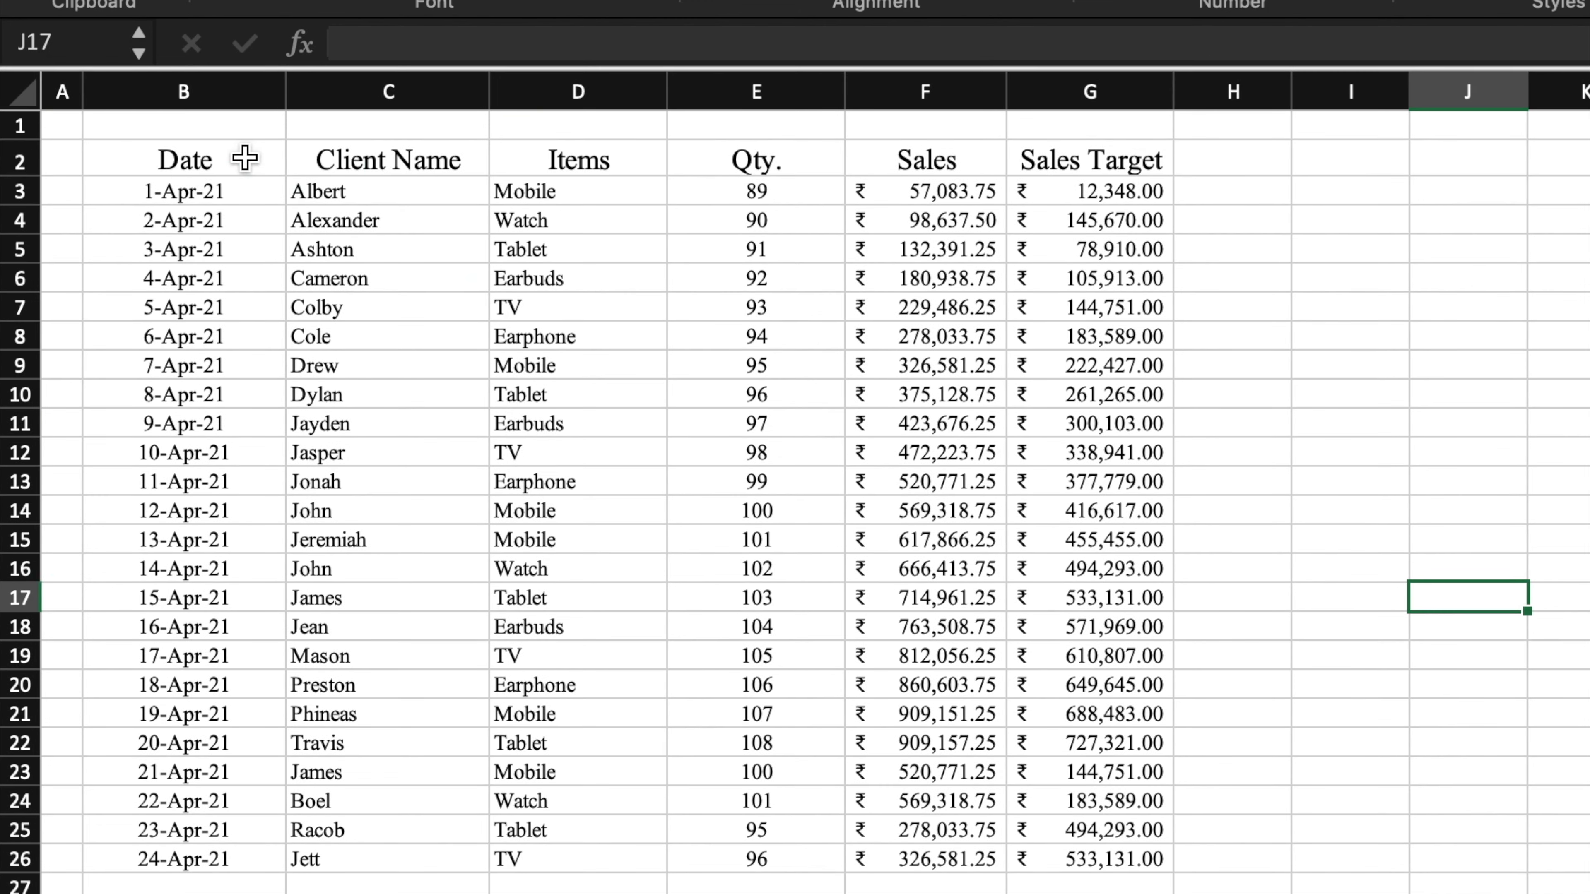
# - Convert the sales data B2:G26 into a table with headers
pyautogui.moveTo(239, 153); pyautogui.dragTo(1107, 863)
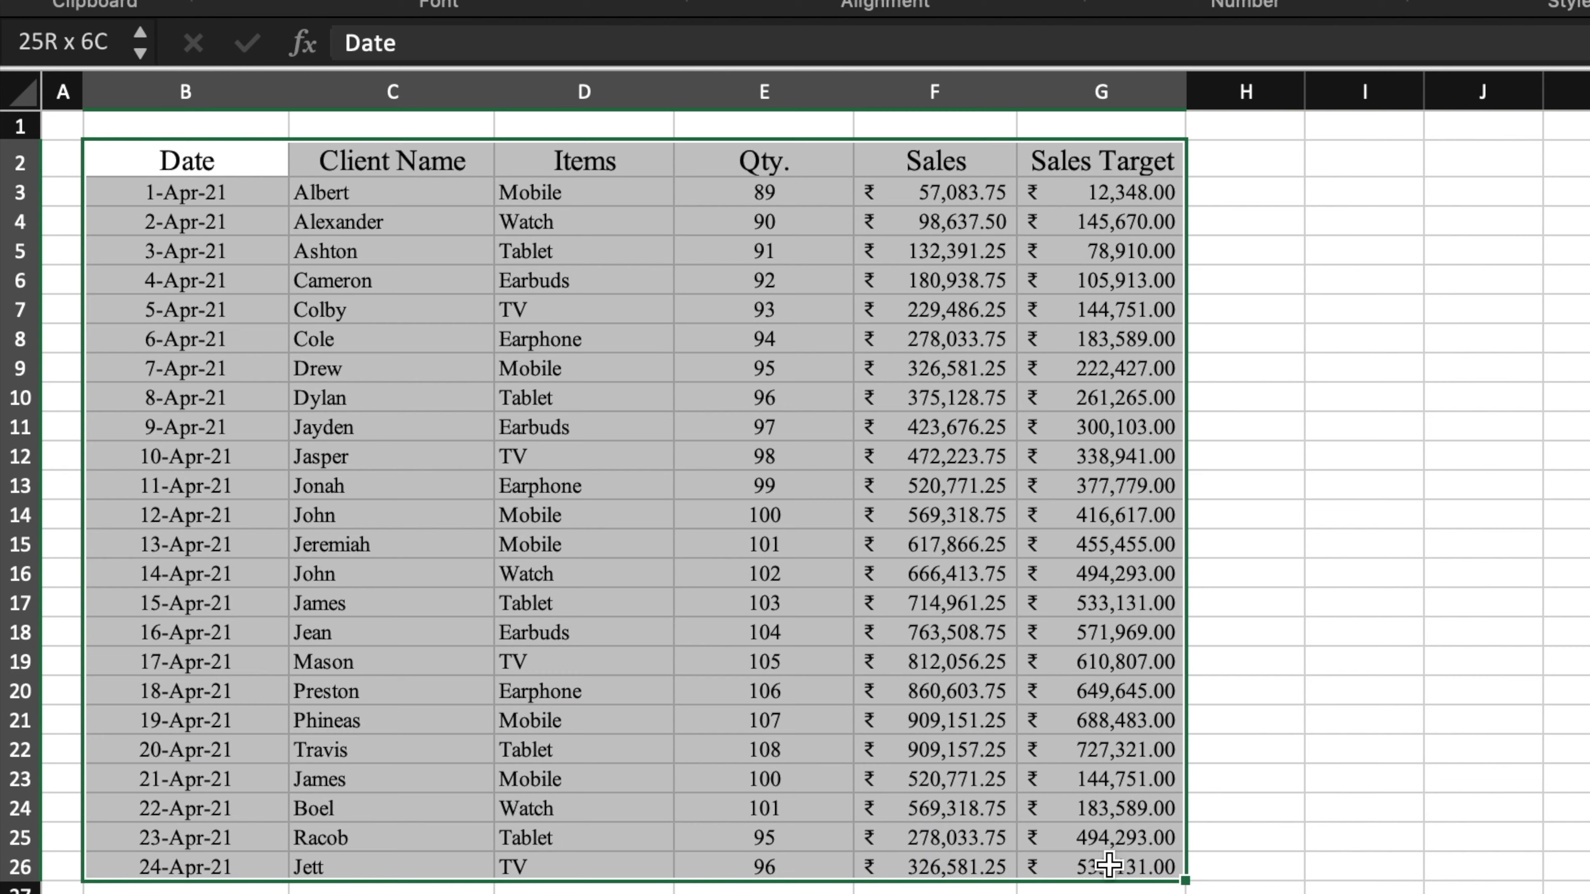
pyautogui.hotkey('ctrl', 't')
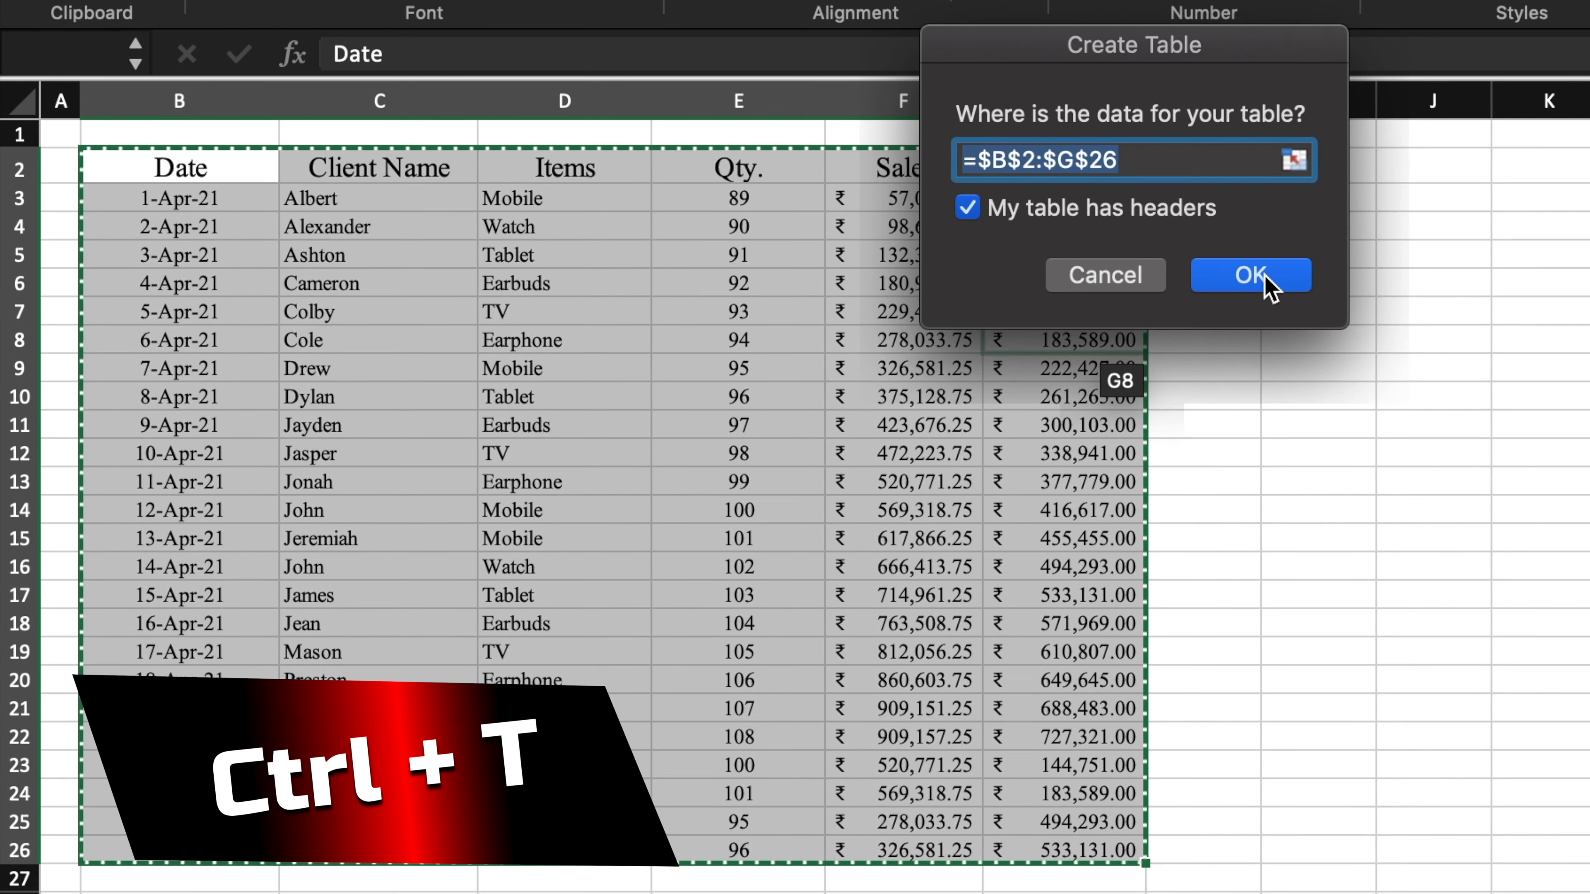
pyautogui.click(1271, 292)
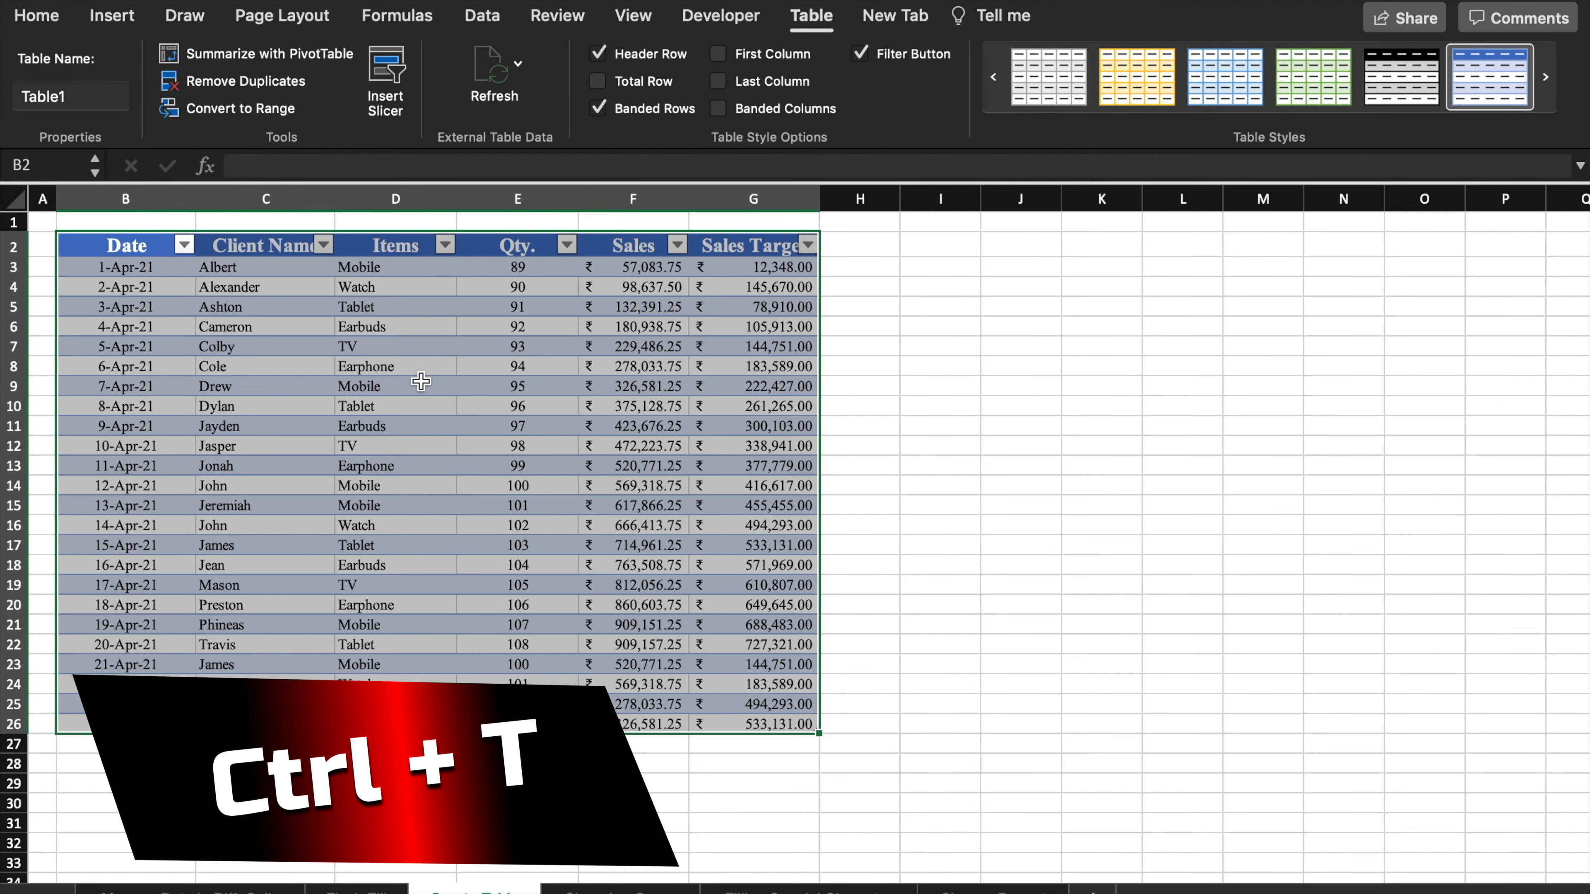
# - Try tan and blue table styles, settling on a green style
pyautogui.click(1111, 82)
pyautogui.click(1191, 87)
pyautogui.click(1312, 78)
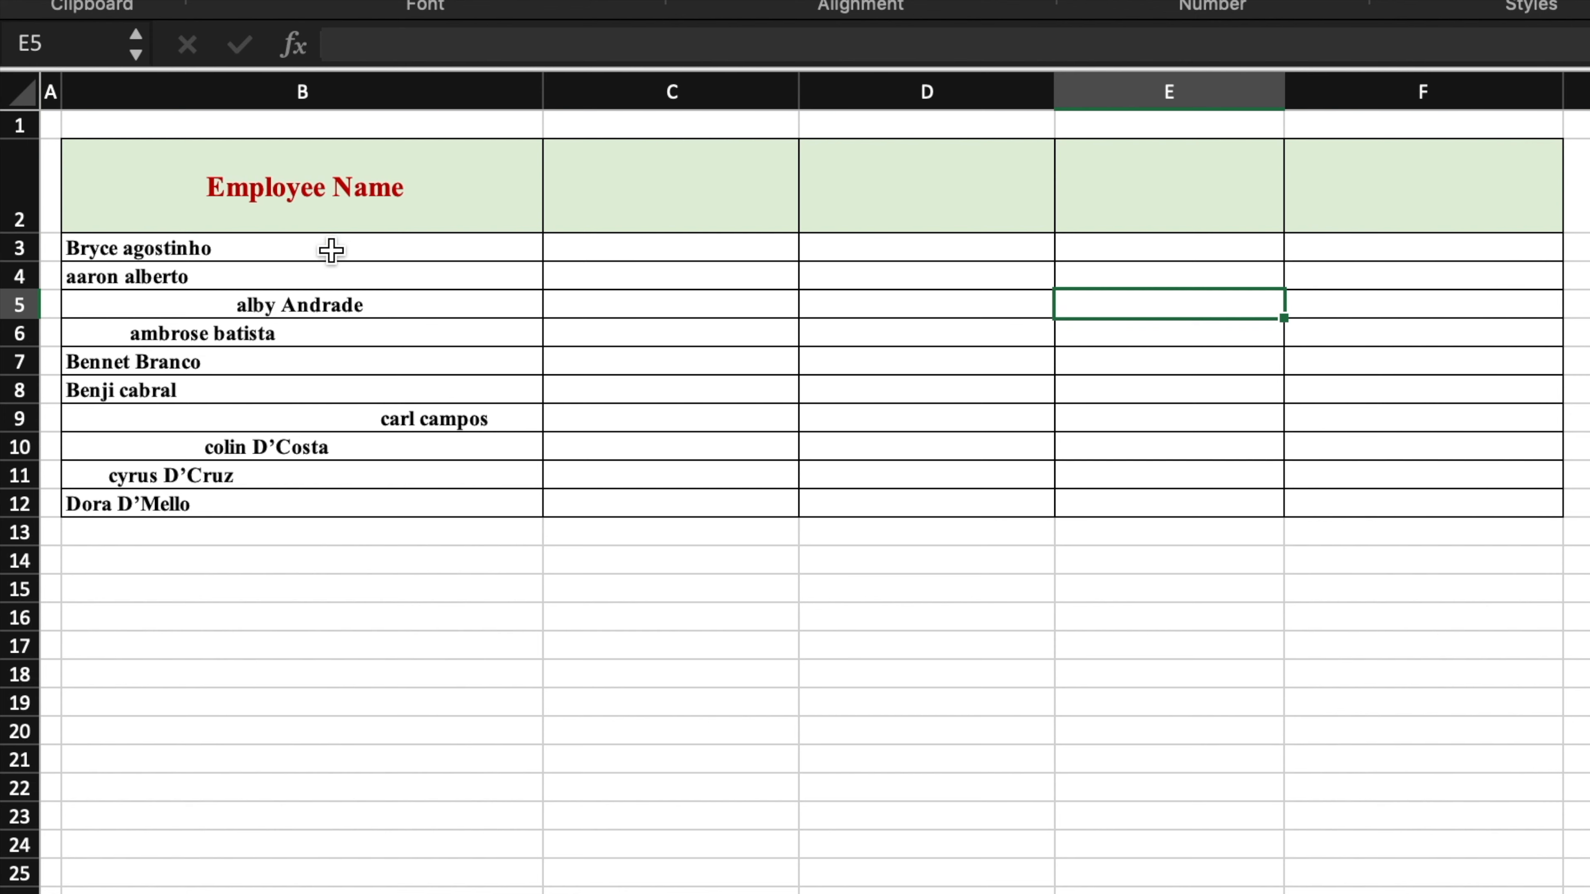
# - Enter =TRIM(B3) in C3 and fill it down to C12
pyautogui.click(610, 247)
pyautogui.write('=TRIM(')
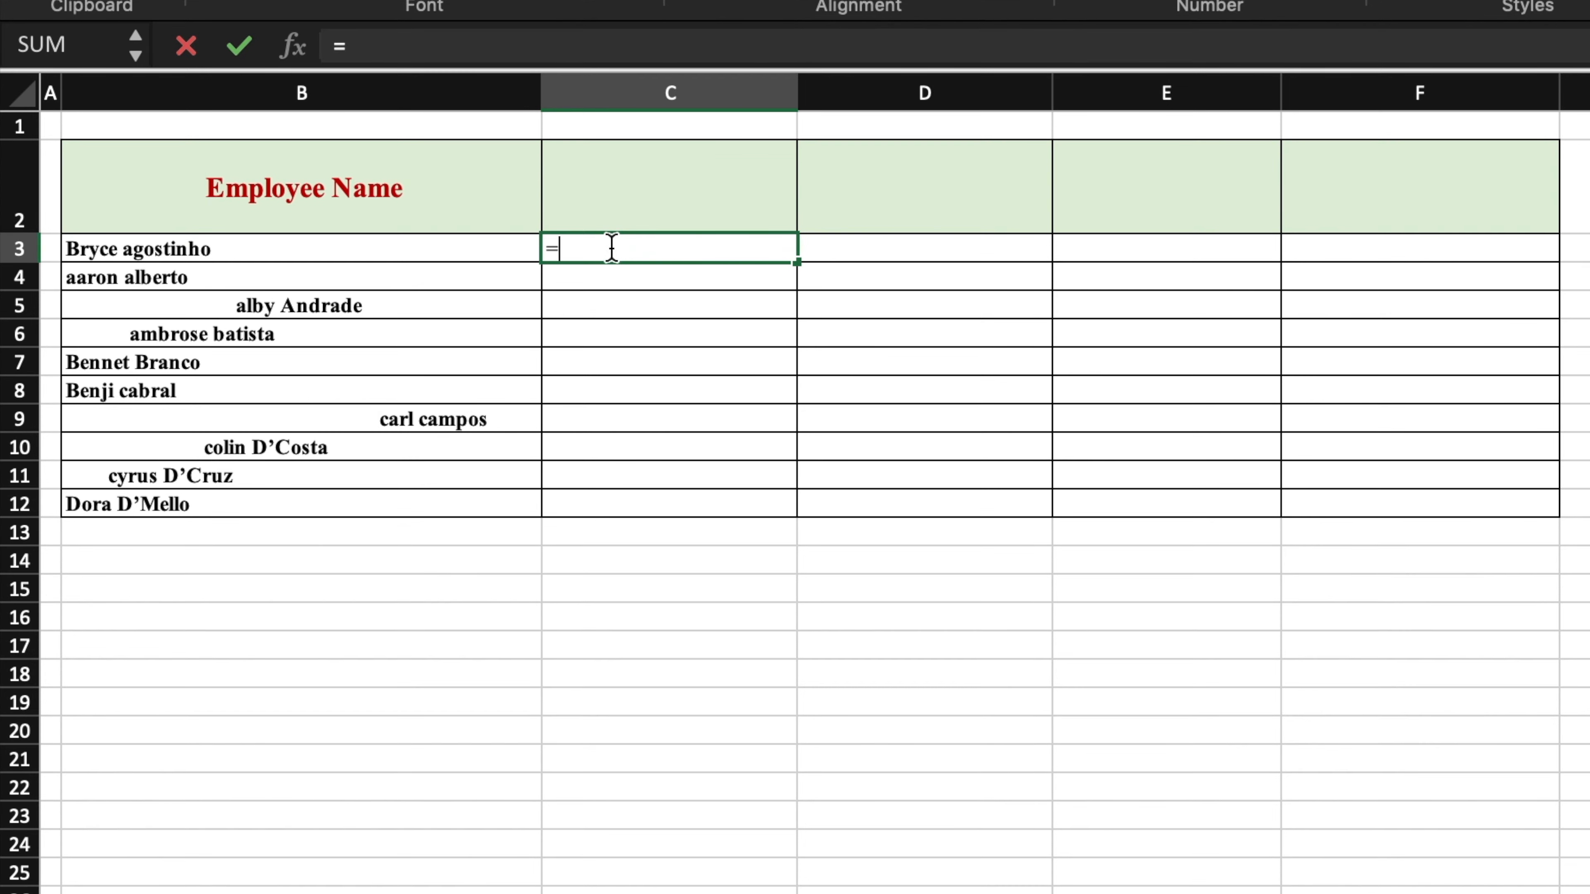
pyautogui.click(522, 249)
pyautogui.write(')')
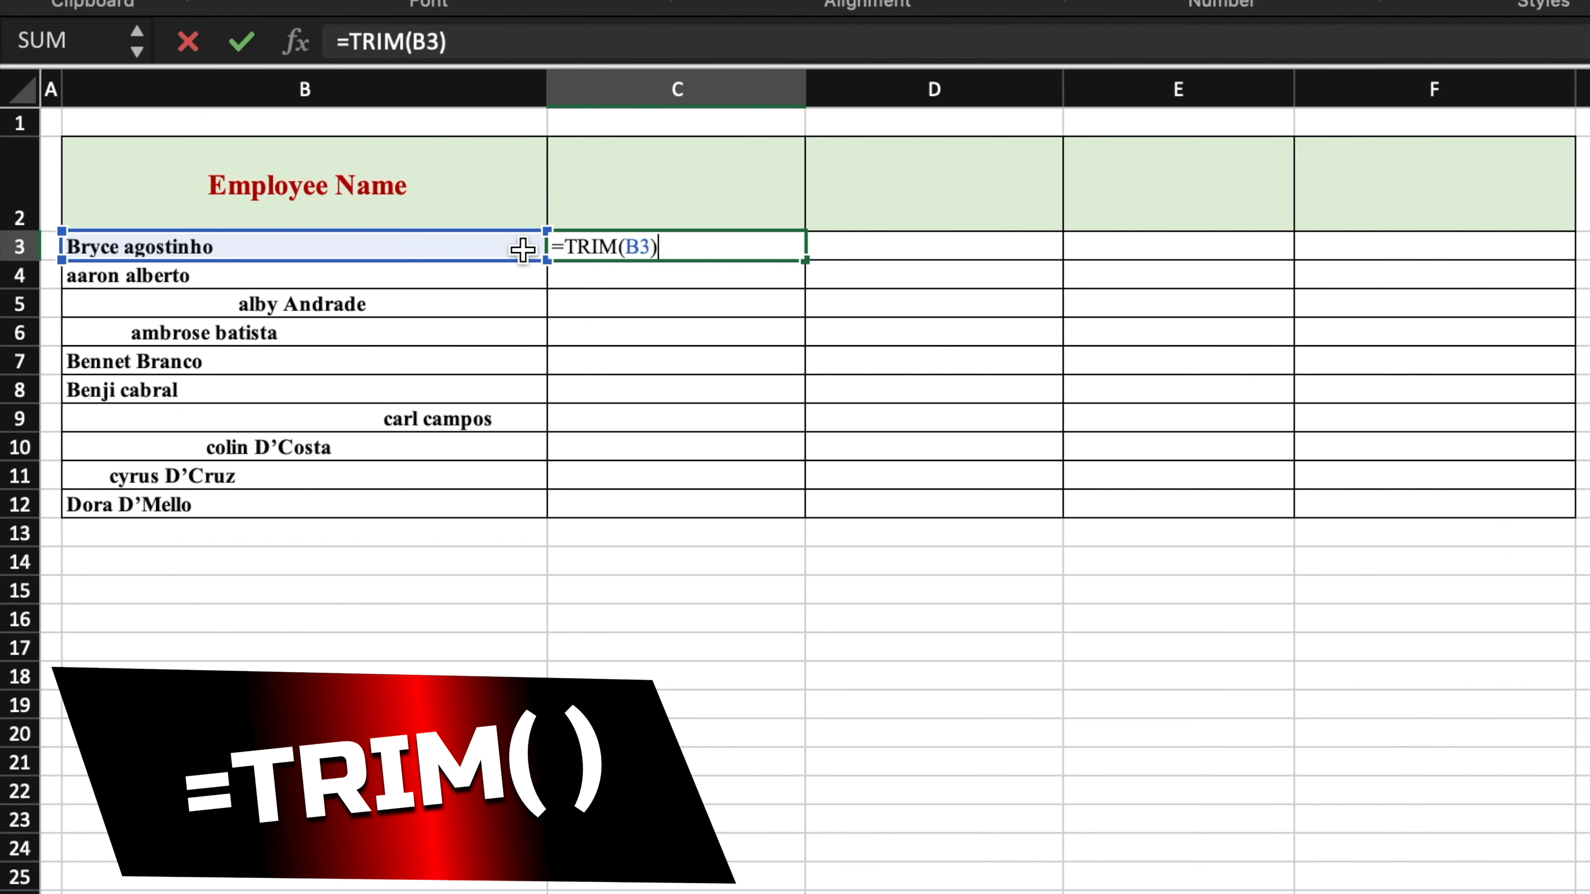
pyautogui.press('Return')
pyautogui.click(626, 249)
pyautogui.moveTo(807, 256); pyautogui.dragTo(800, 515)
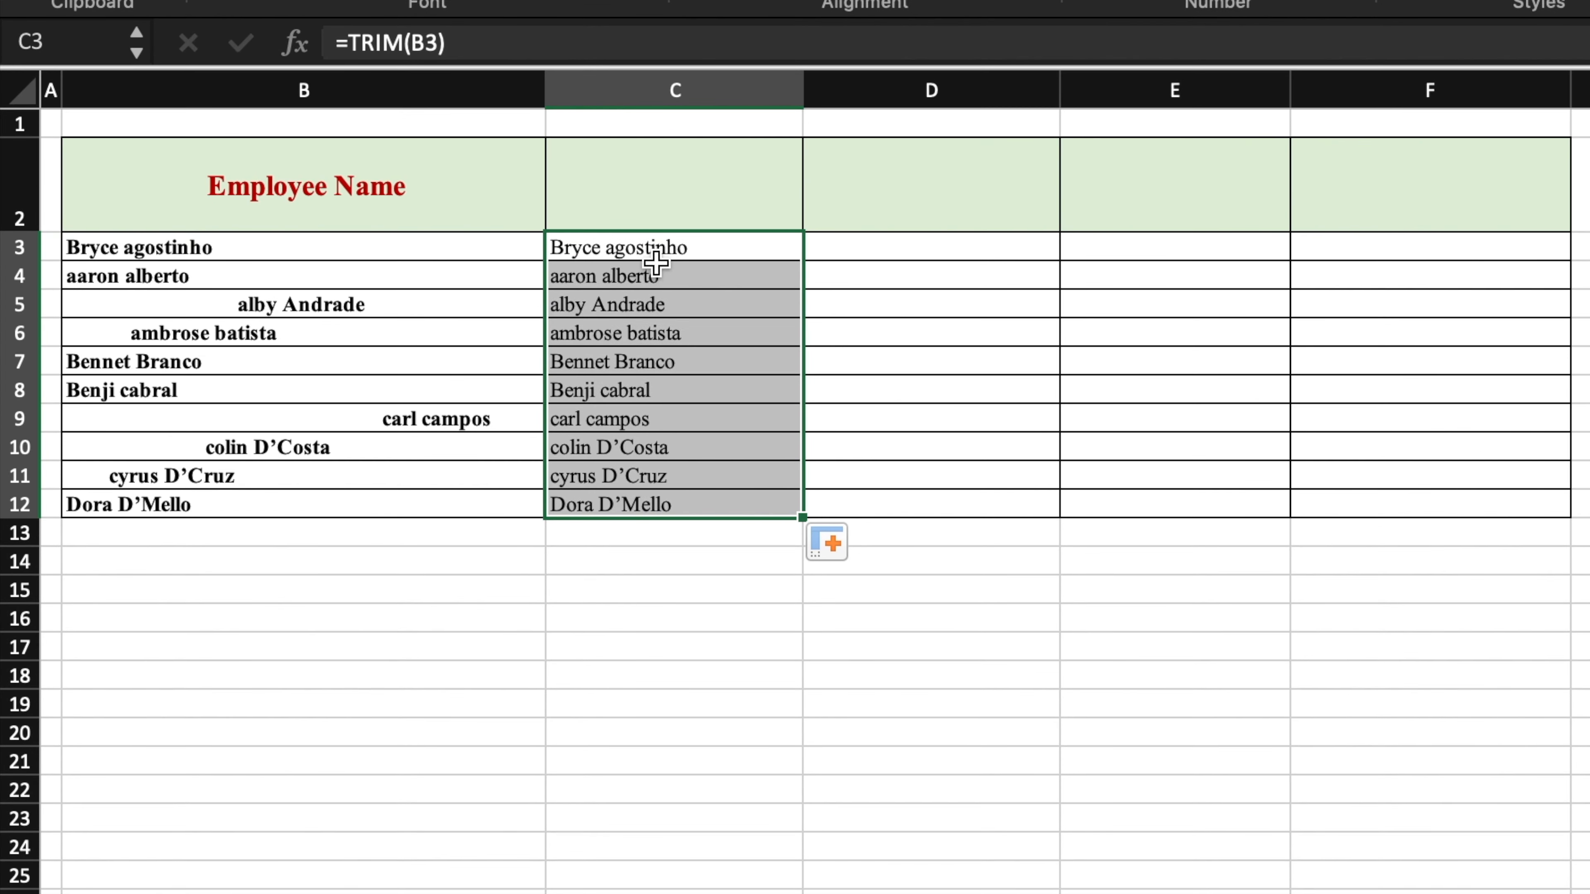
pyautogui.click(651, 247)
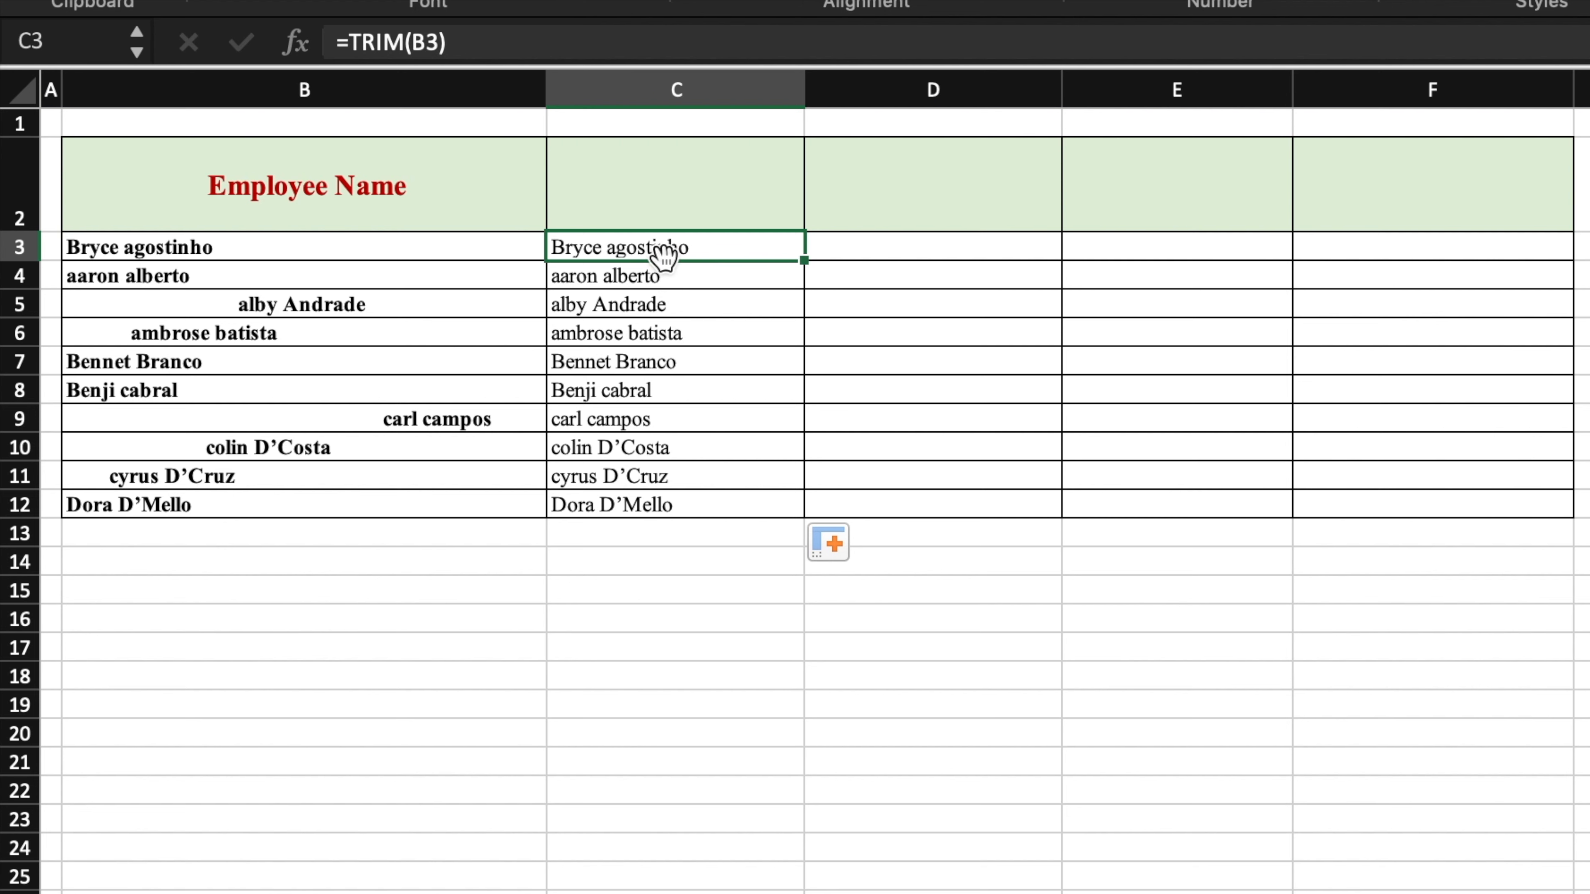
# - Enter =PROPER(C3) in D3 and fill it down to D12
pyautogui.click(886, 244)
pyautogui.write('=')
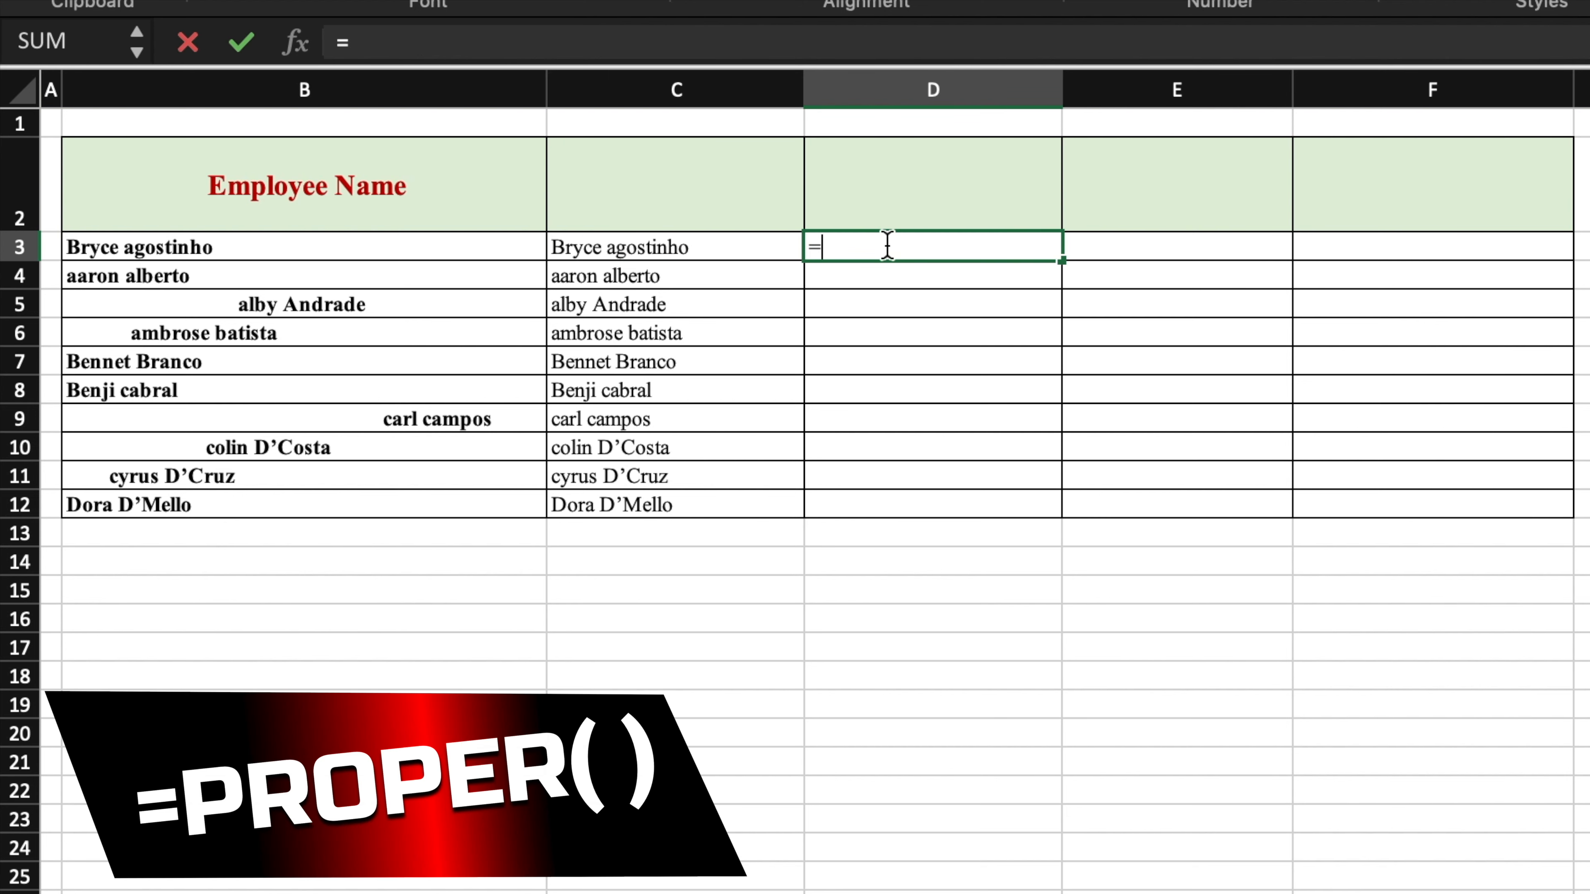
pyautogui.write('PROPER(')
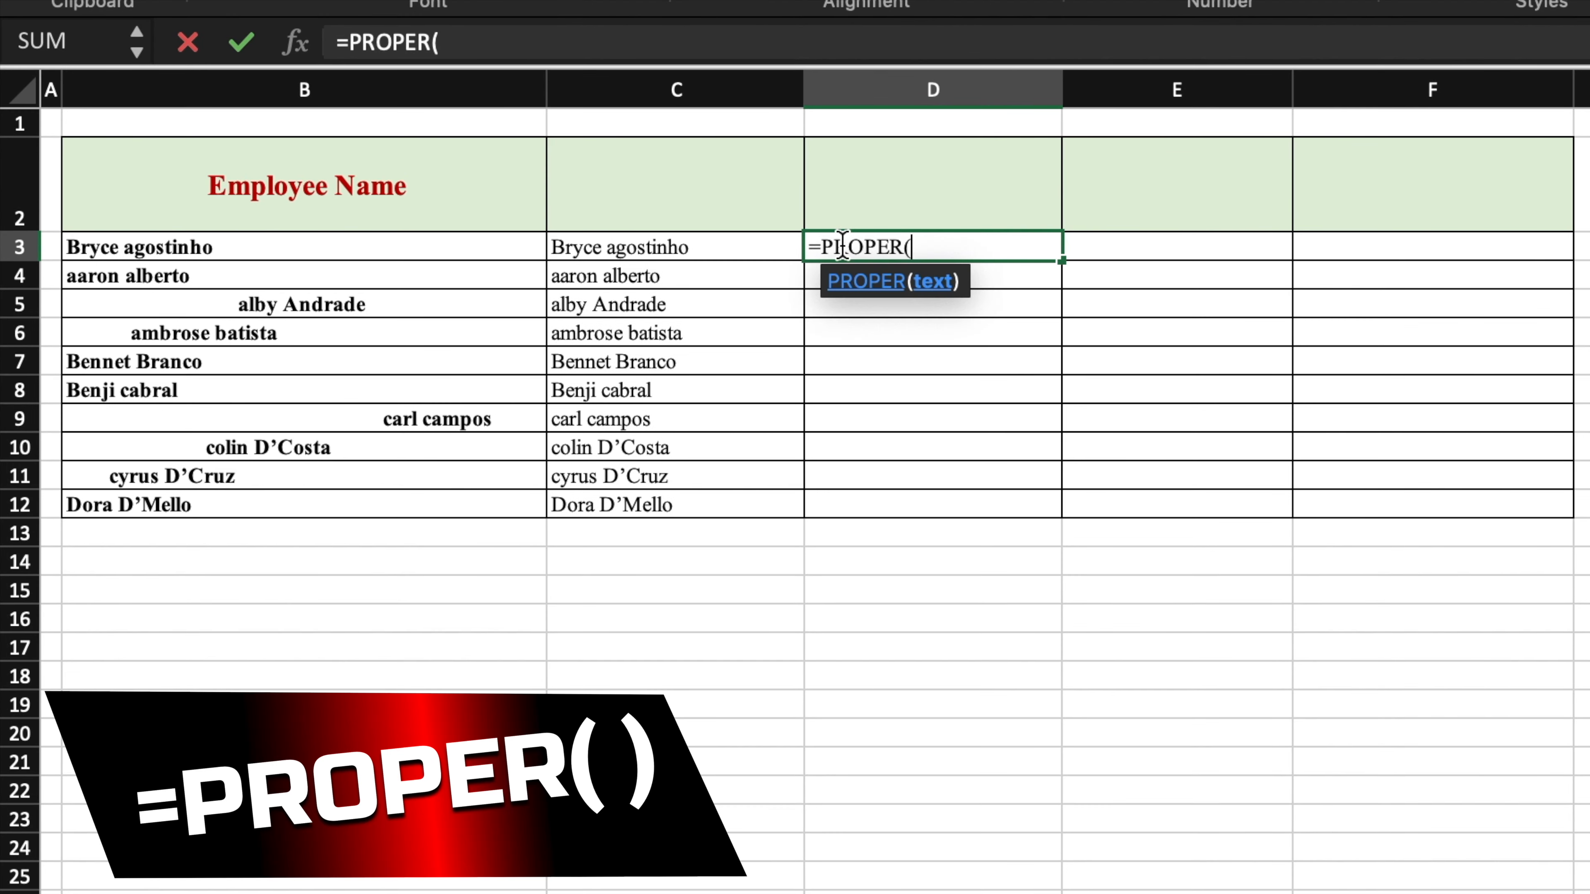
pyautogui.click(731, 250)
pyautogui.write(')')
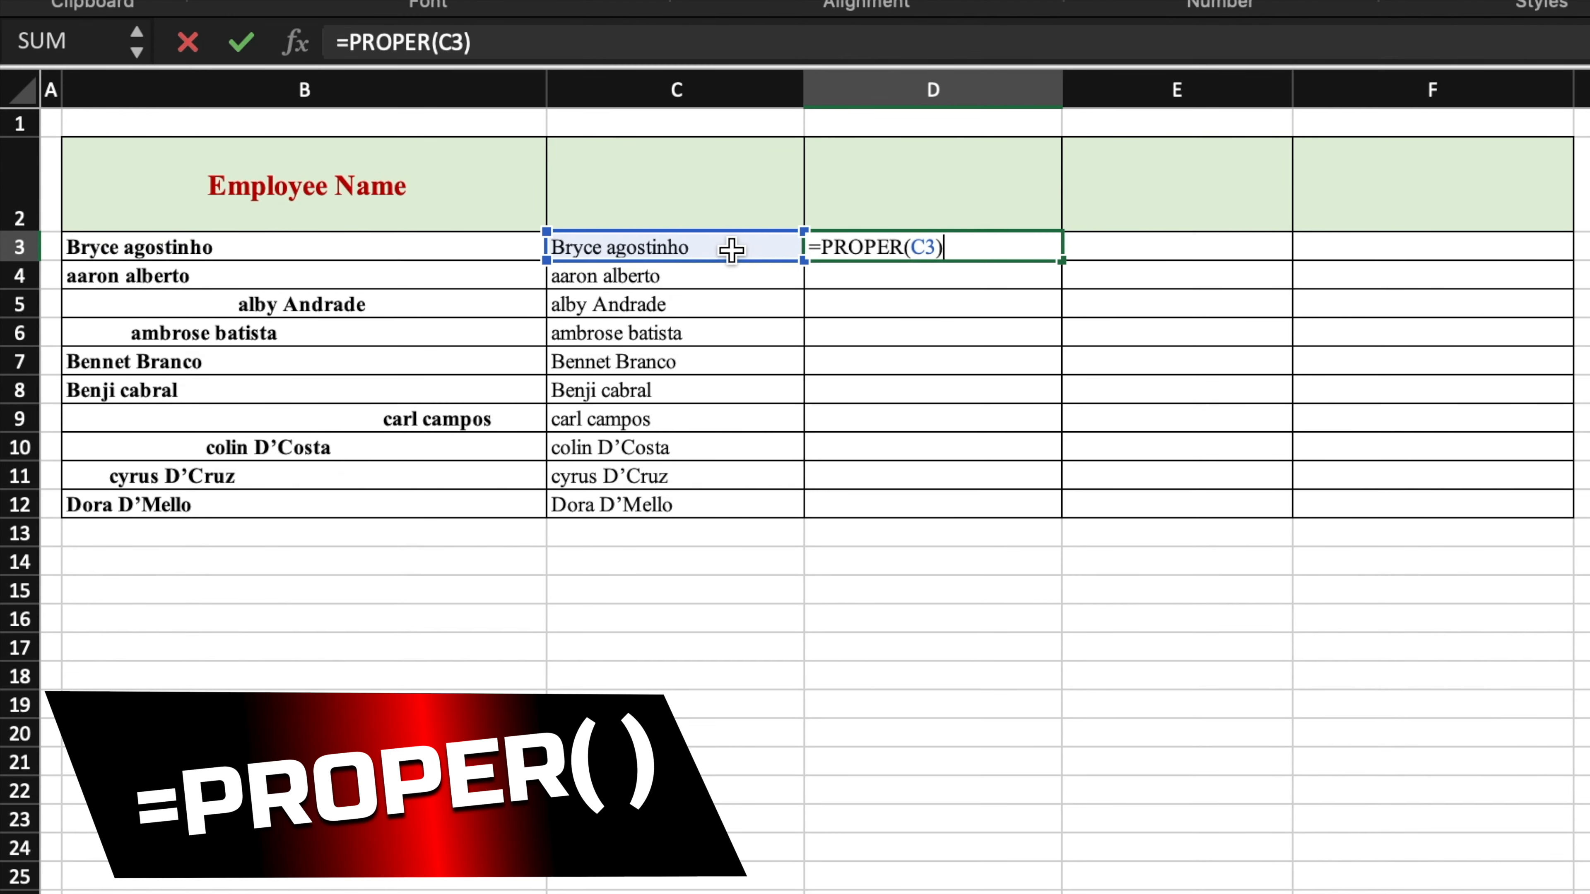
pyautogui.press('Return')
pyautogui.click(932, 245)
pyautogui.moveTo(1062, 259); pyautogui.dragTo(1065, 508)
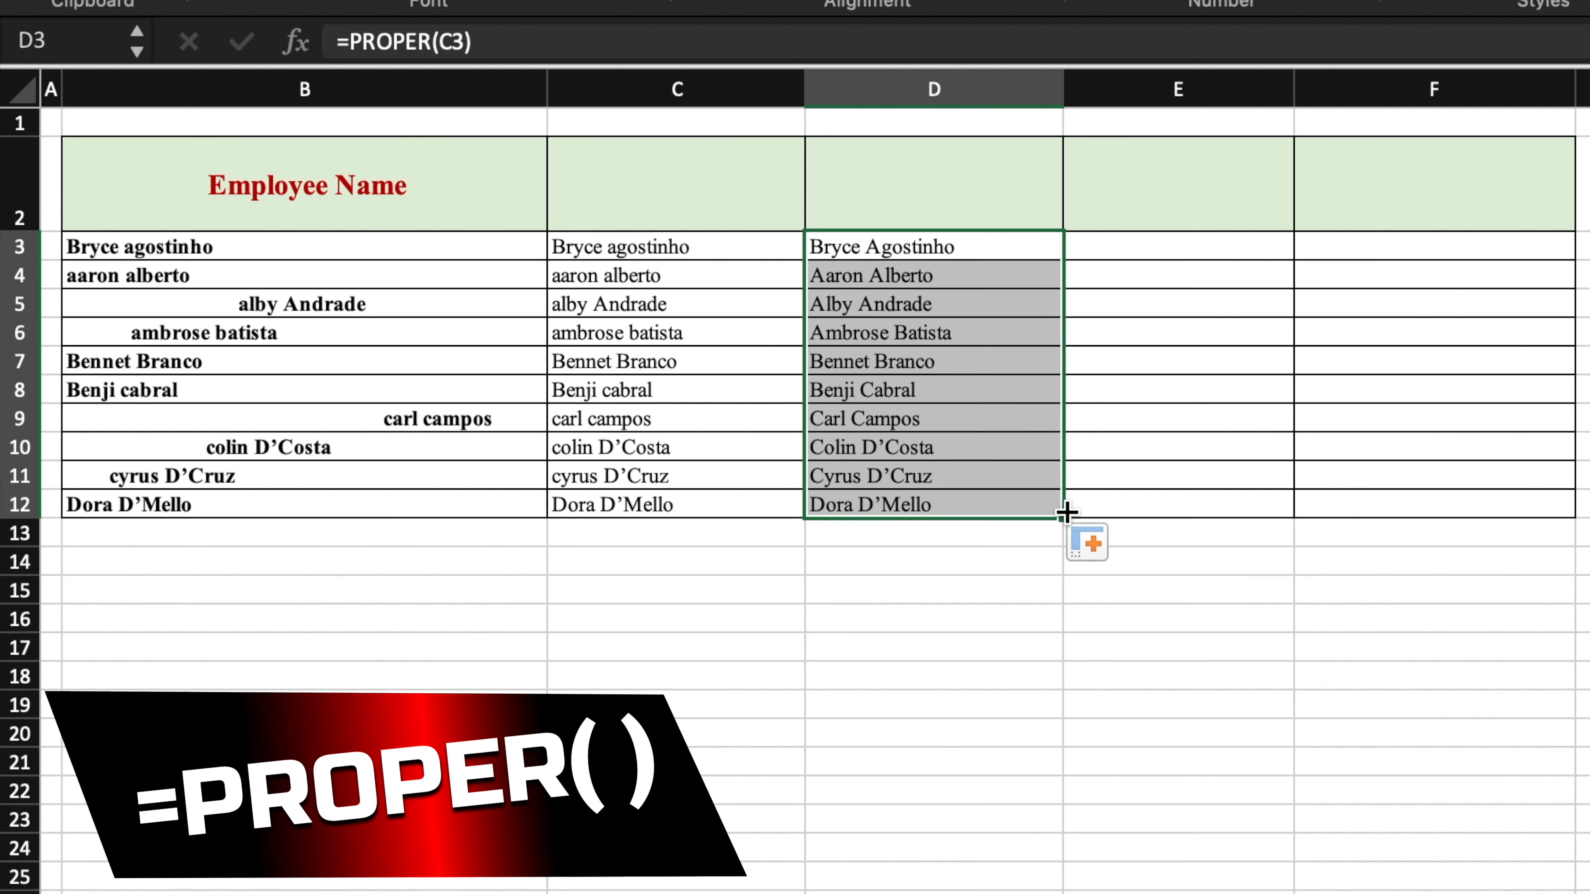
pyautogui.click(1180, 248)
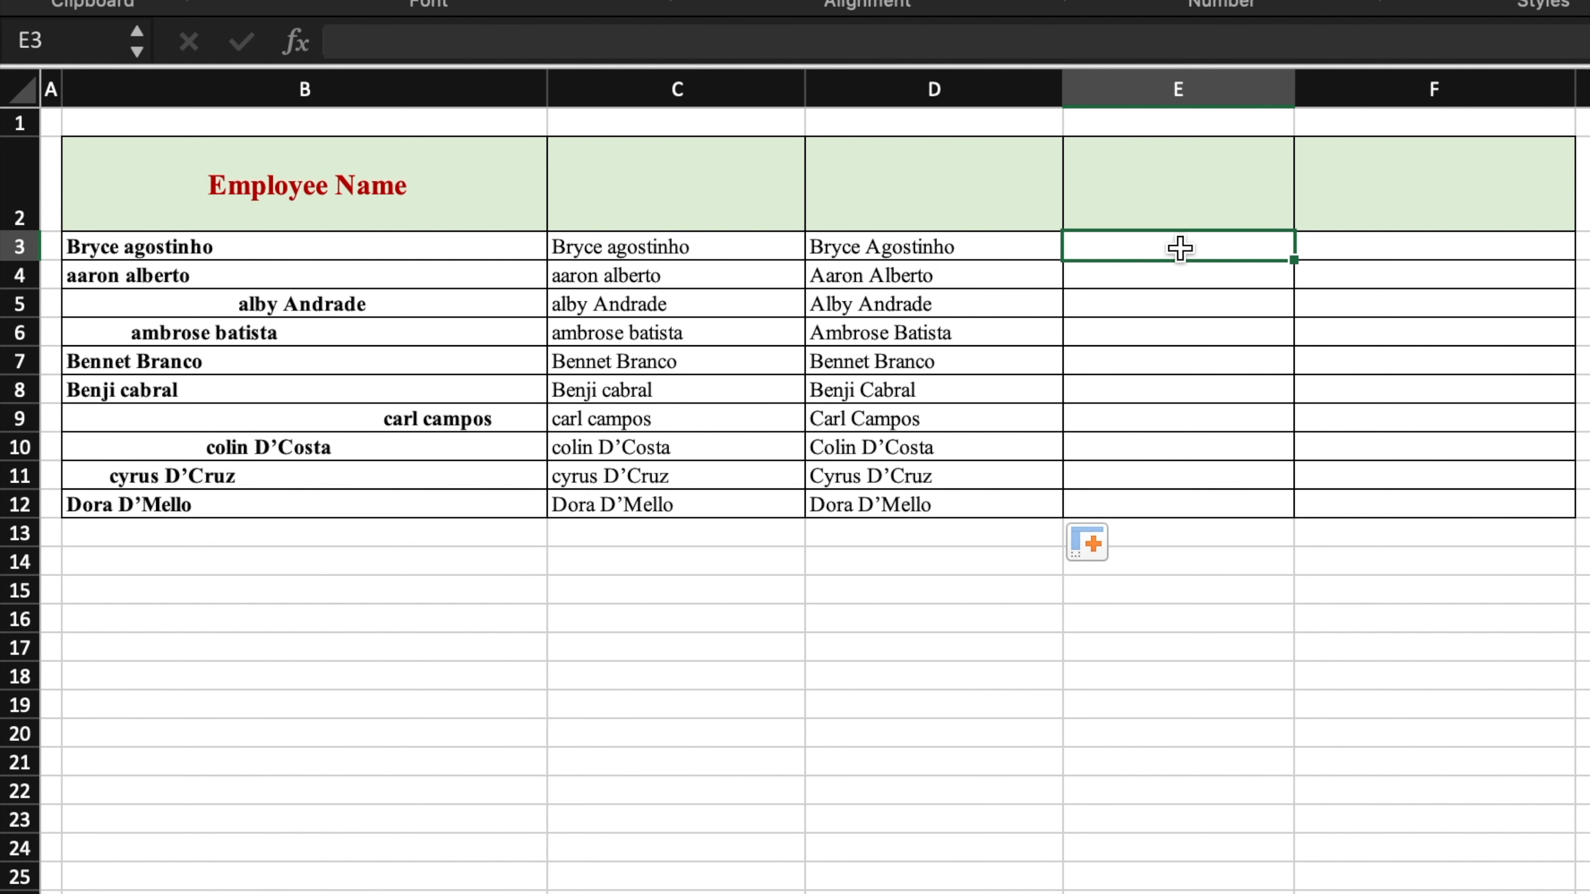
# - Enter =UPPER(C3) in E3 and fill it down to E12
pyautogui.write('=UPPER(')
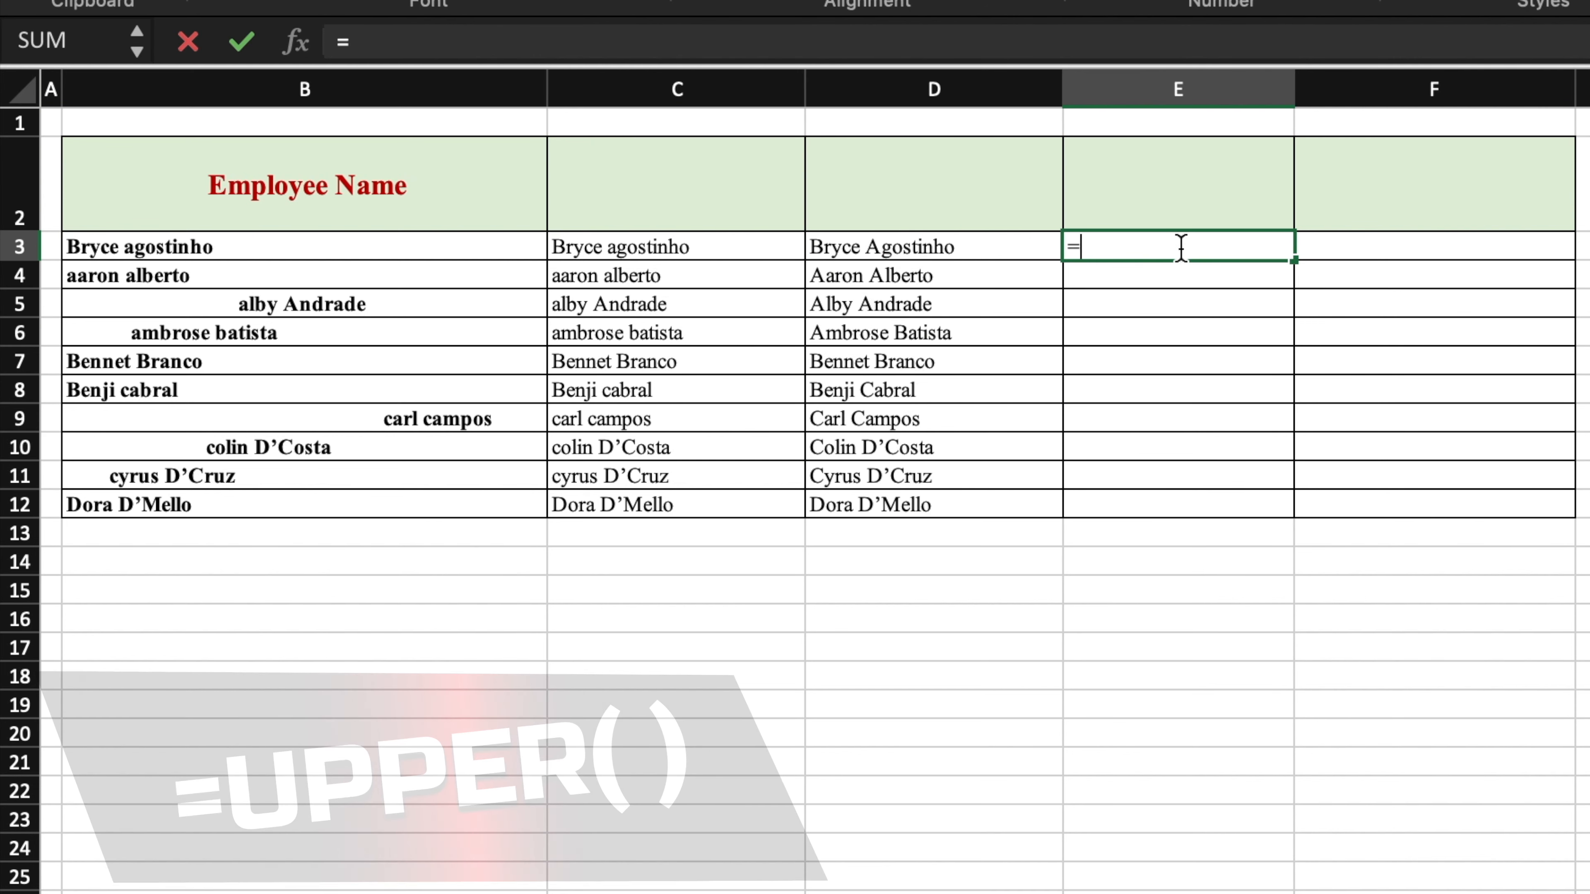
pyautogui.click(779, 252)
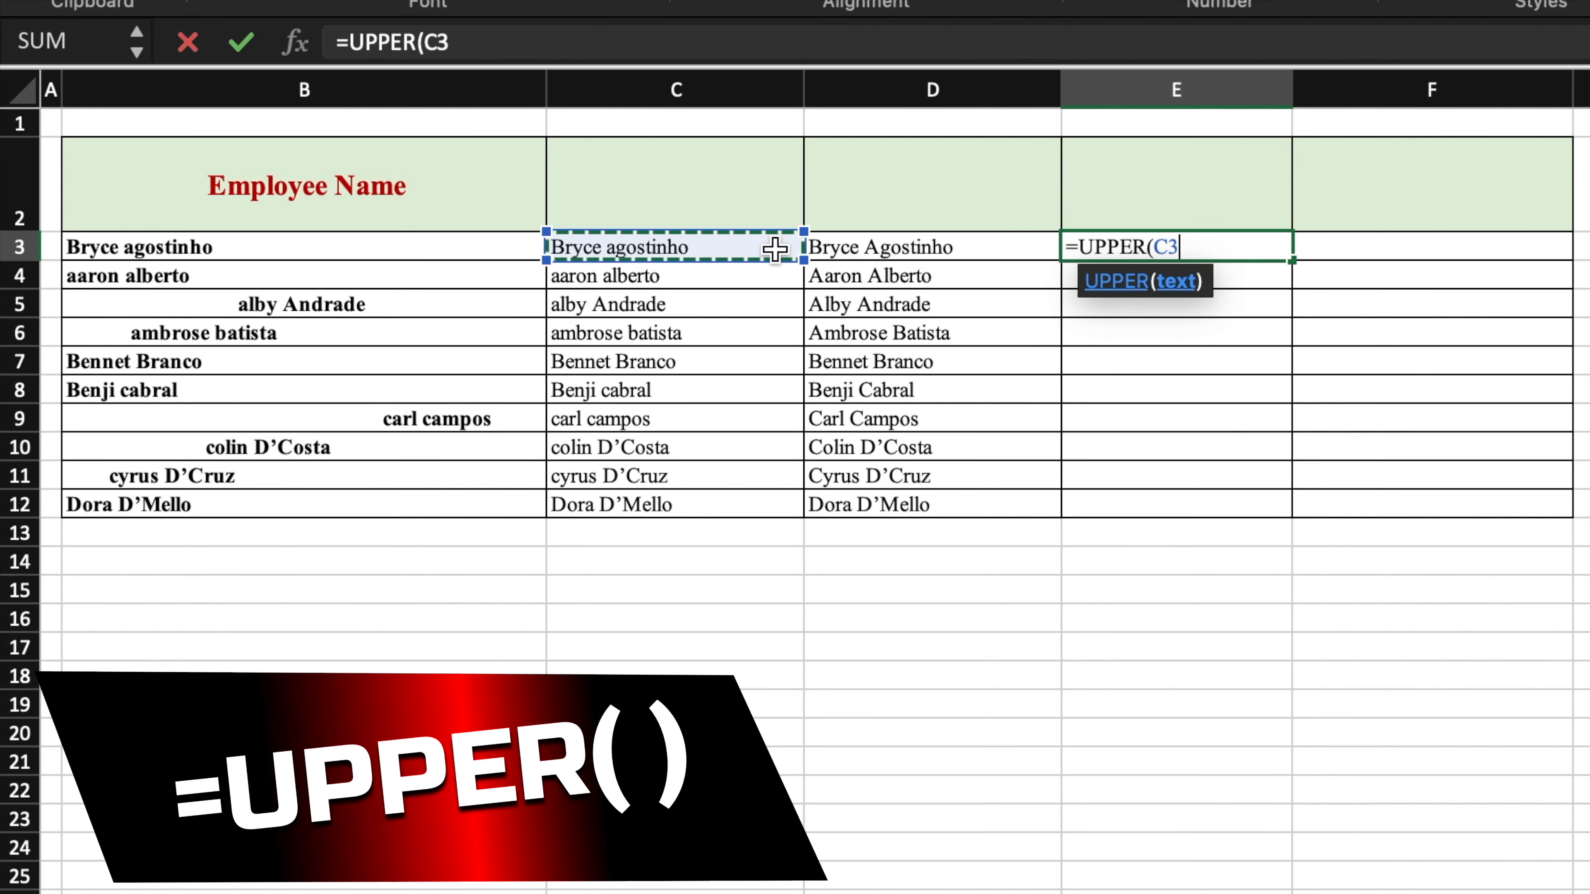
pyautogui.write(')')
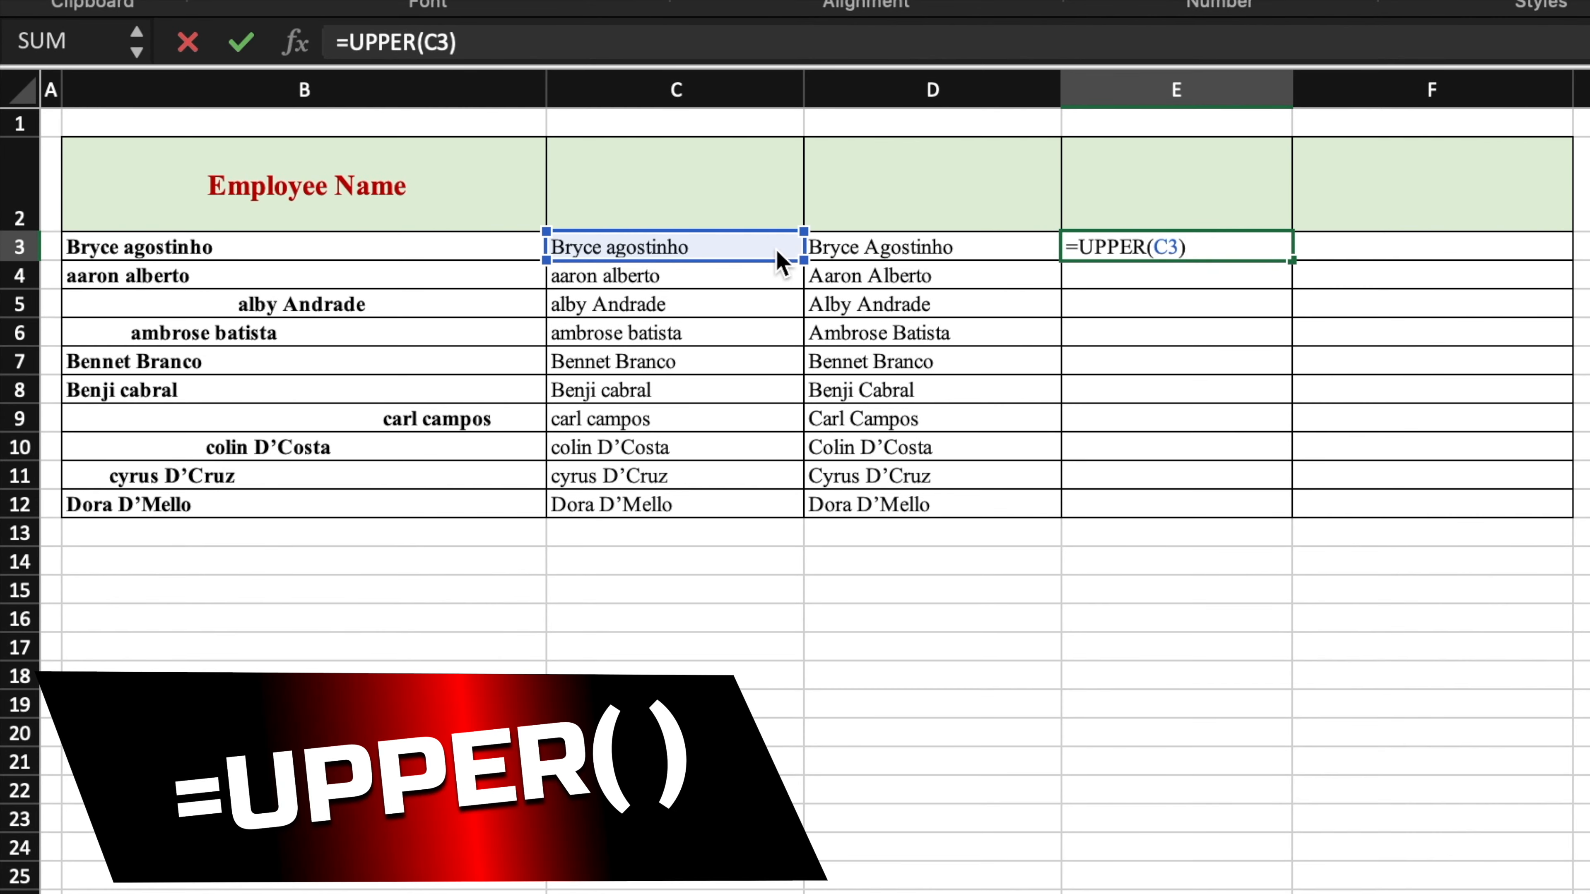
pyautogui.press('Return')
pyautogui.click(1221, 254)
pyautogui.moveTo(1283, 260); pyautogui.dragTo(1280, 514)
# - Enter =LOWER(E3) in F3 and fill it down to F12
pyautogui.click(1376, 253)
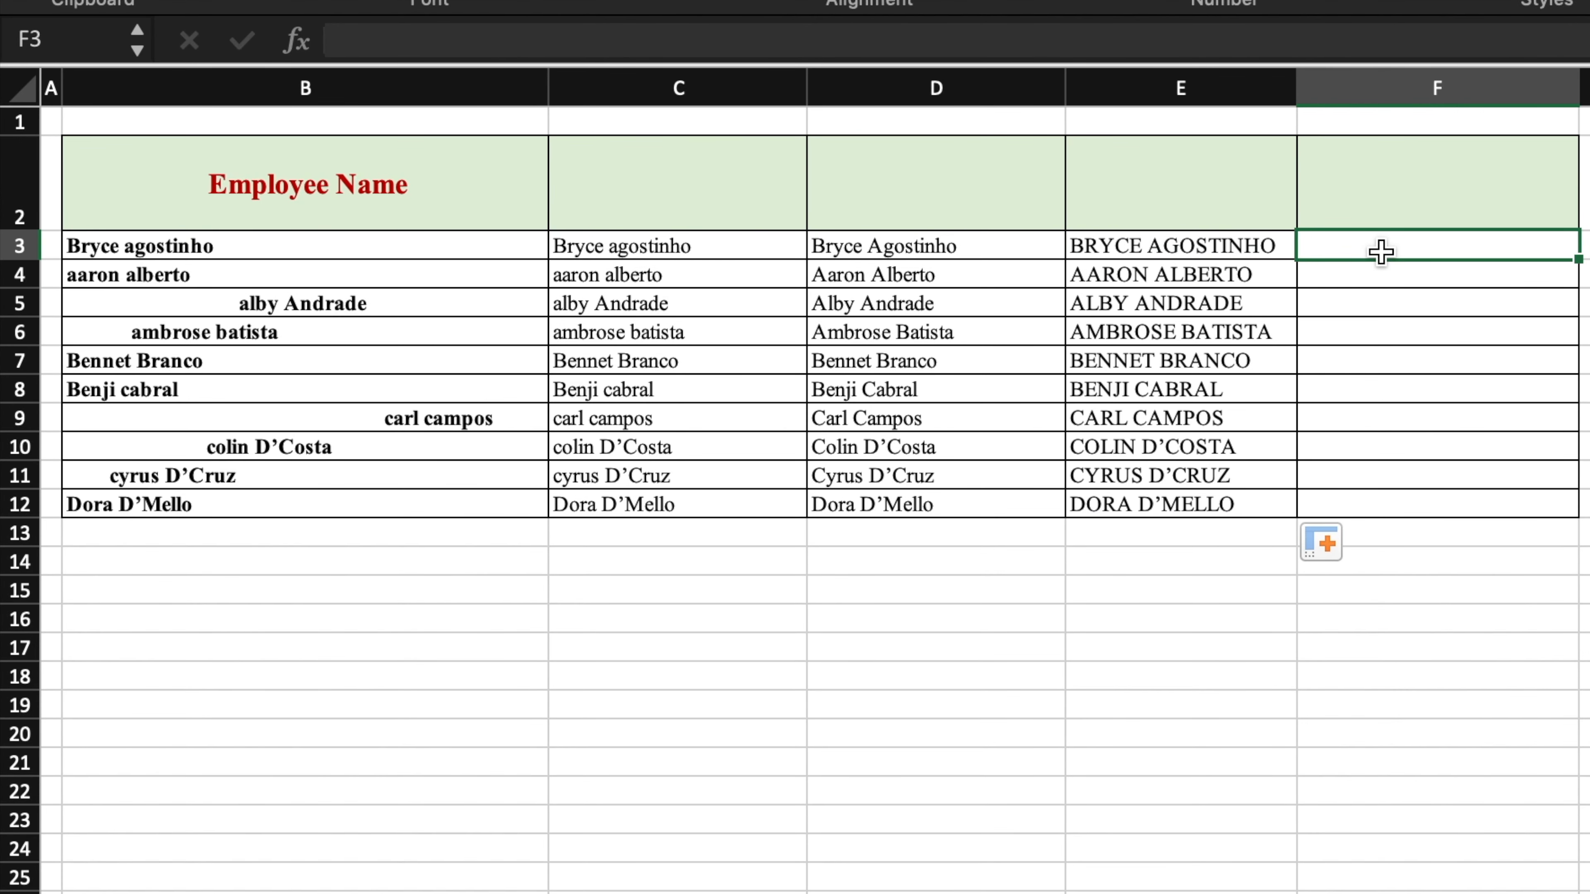
pyautogui.write('=LOWER')
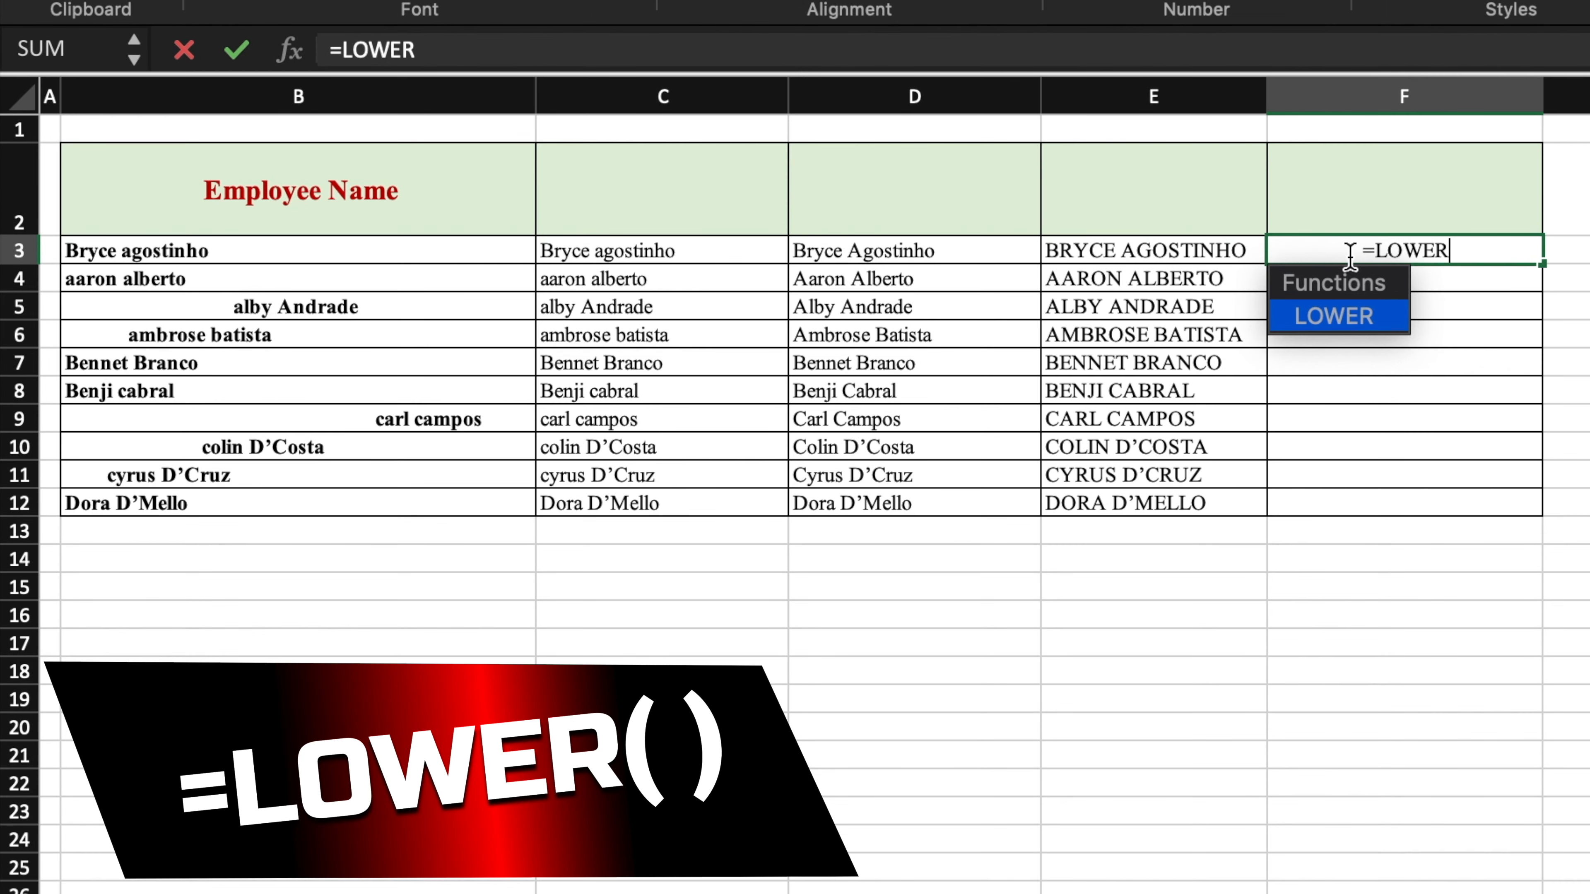
pyautogui.write('(')
pyautogui.click(1203, 251)
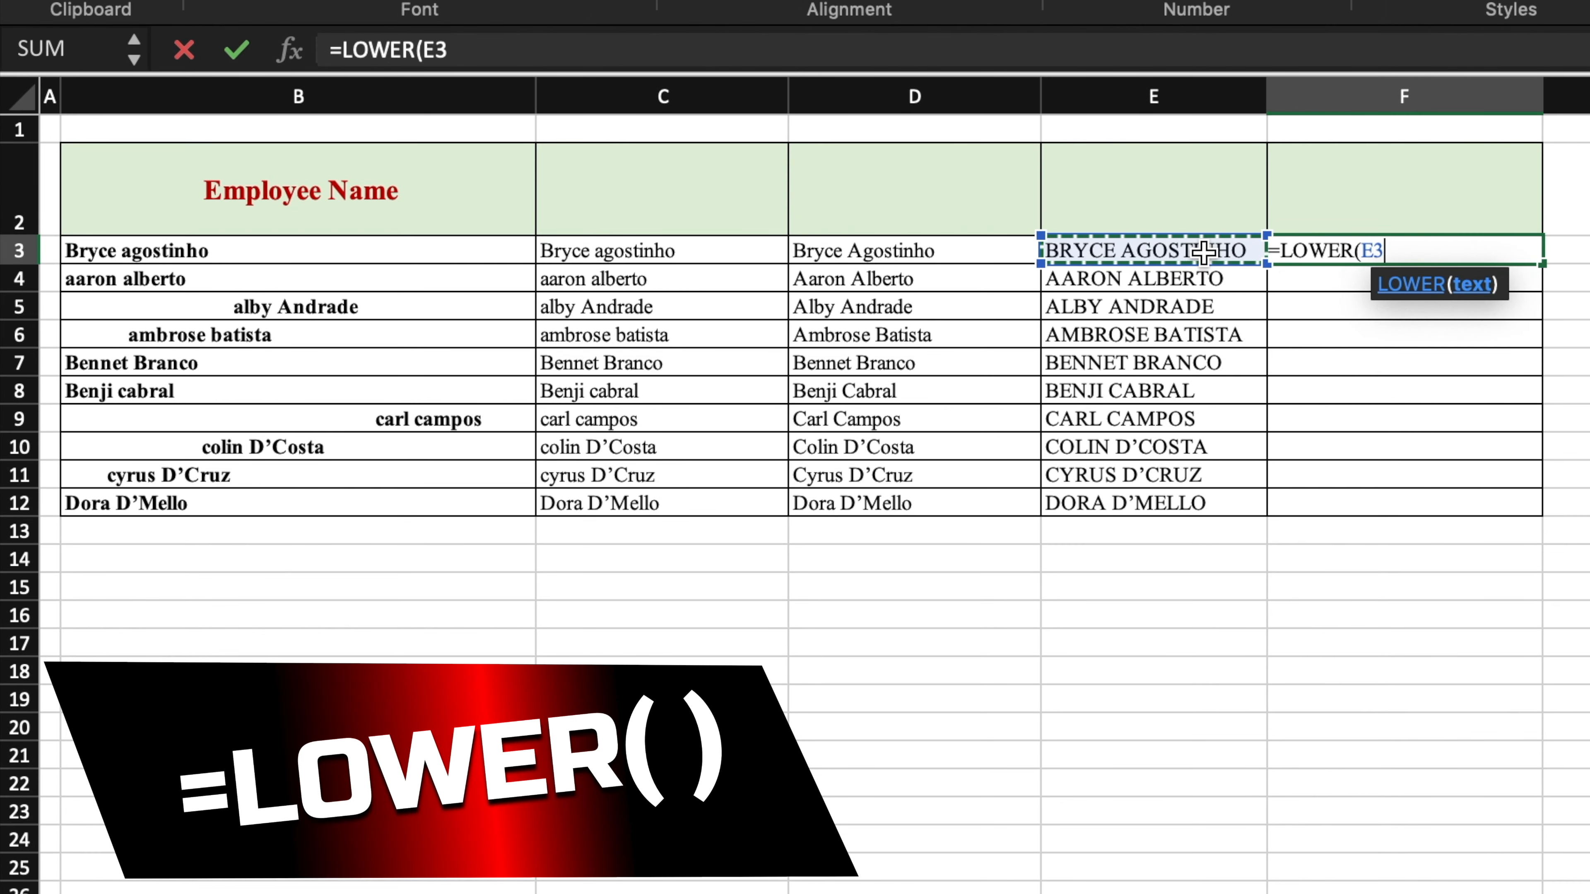
pyautogui.write(')')
pyautogui.press('Return')
pyautogui.click(1439, 251)
pyautogui.moveTo(1541, 264); pyautogui.dragTo(1531, 515)
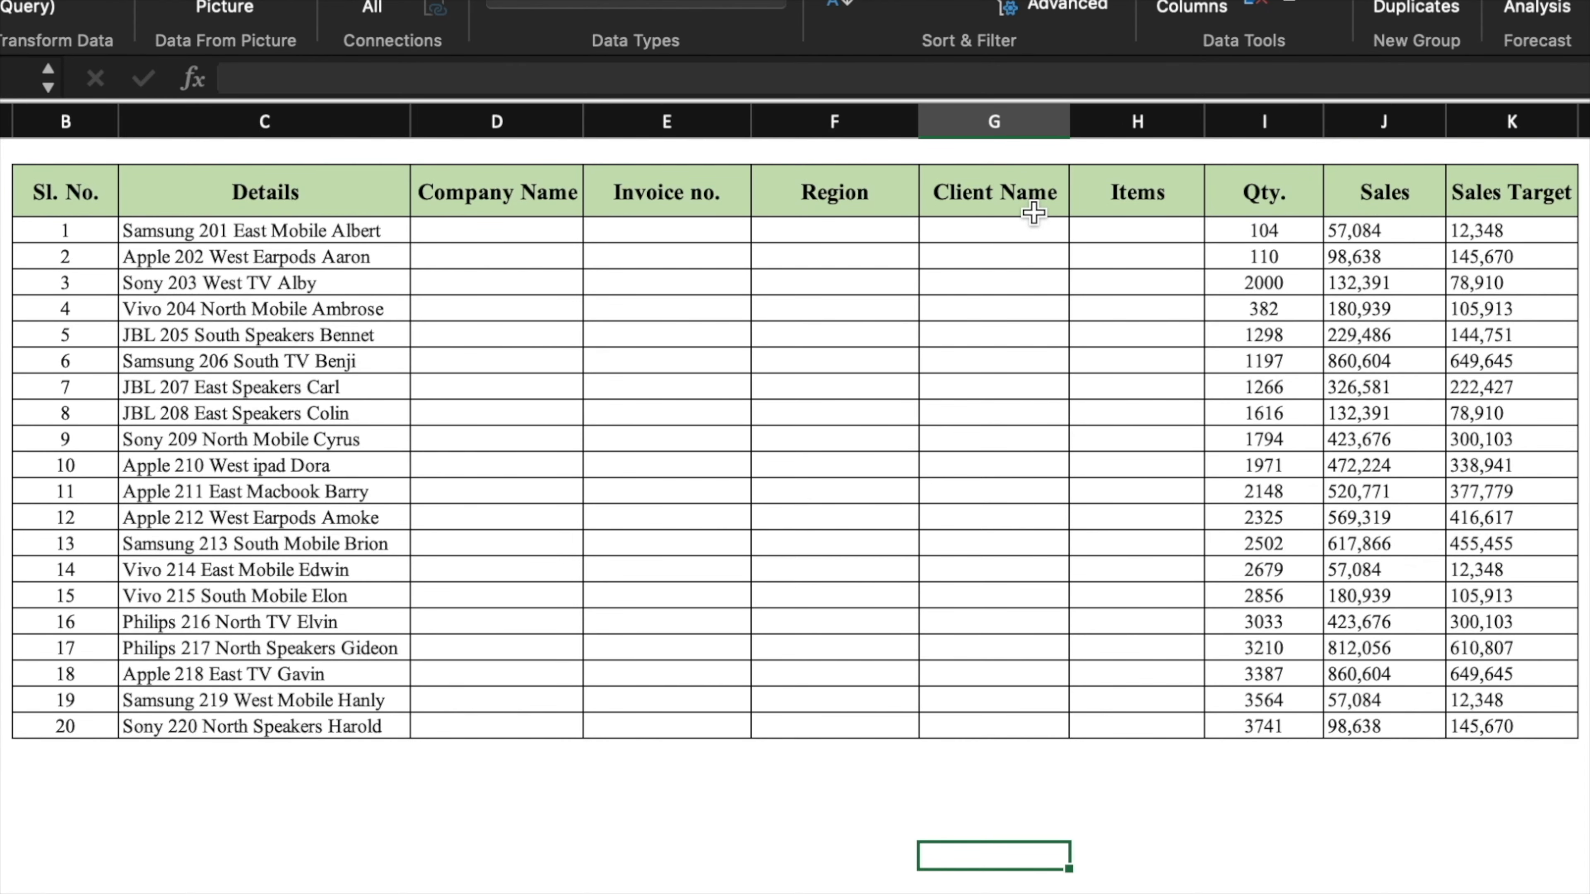
# - Type Samsung, 201, East, the client's name and Mobile into the first Details row
pyautogui.click(542, 236)
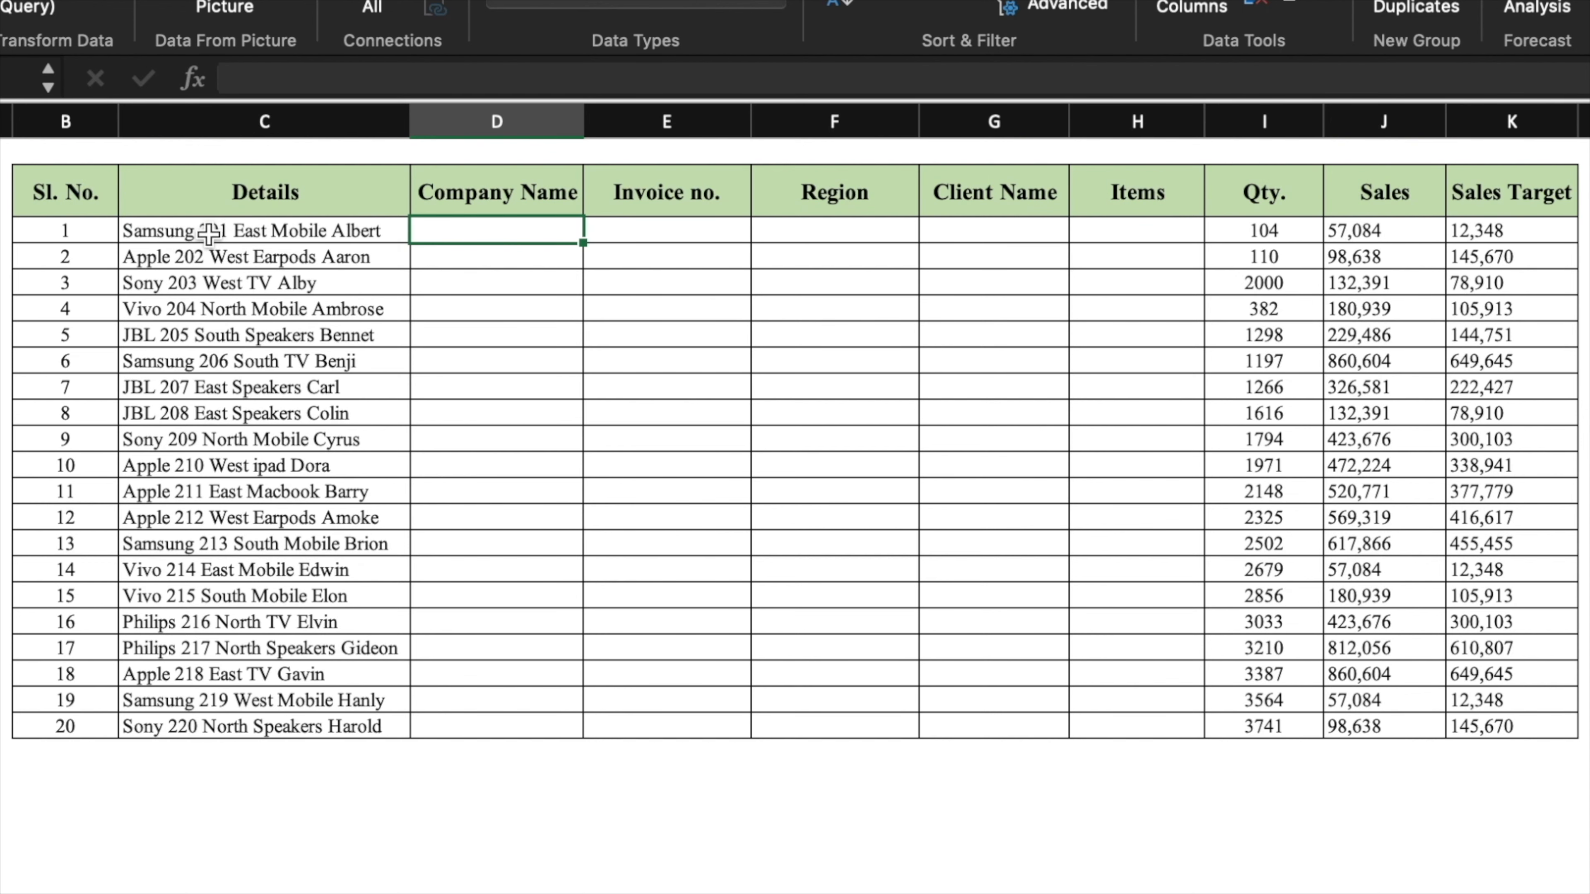
pyautogui.write('Samsung')
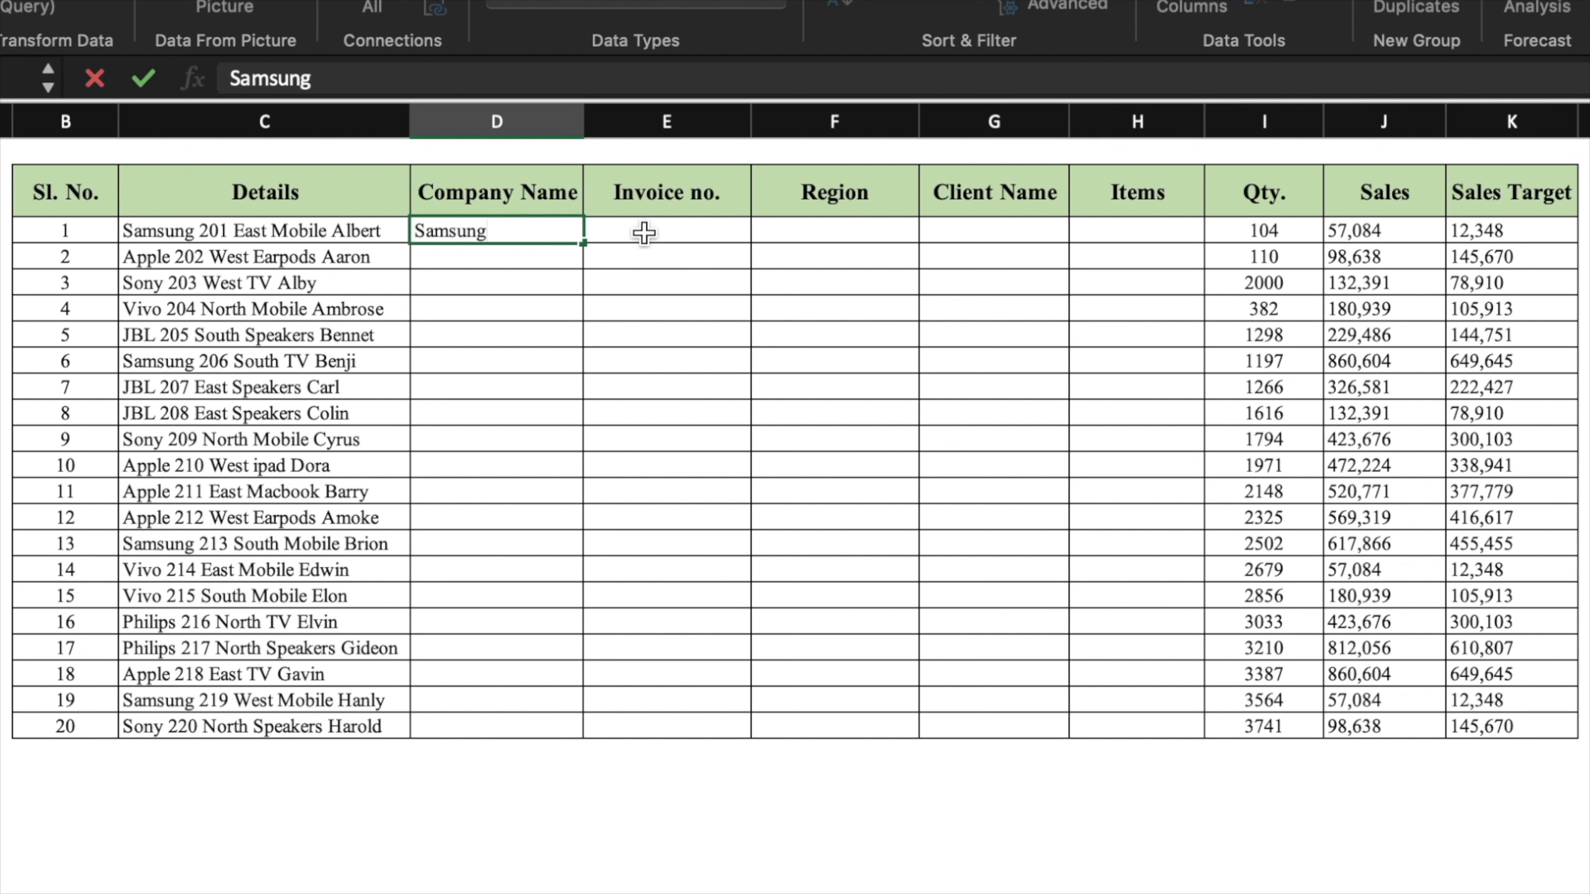
pyautogui.click(645, 227)
pyautogui.write('201')
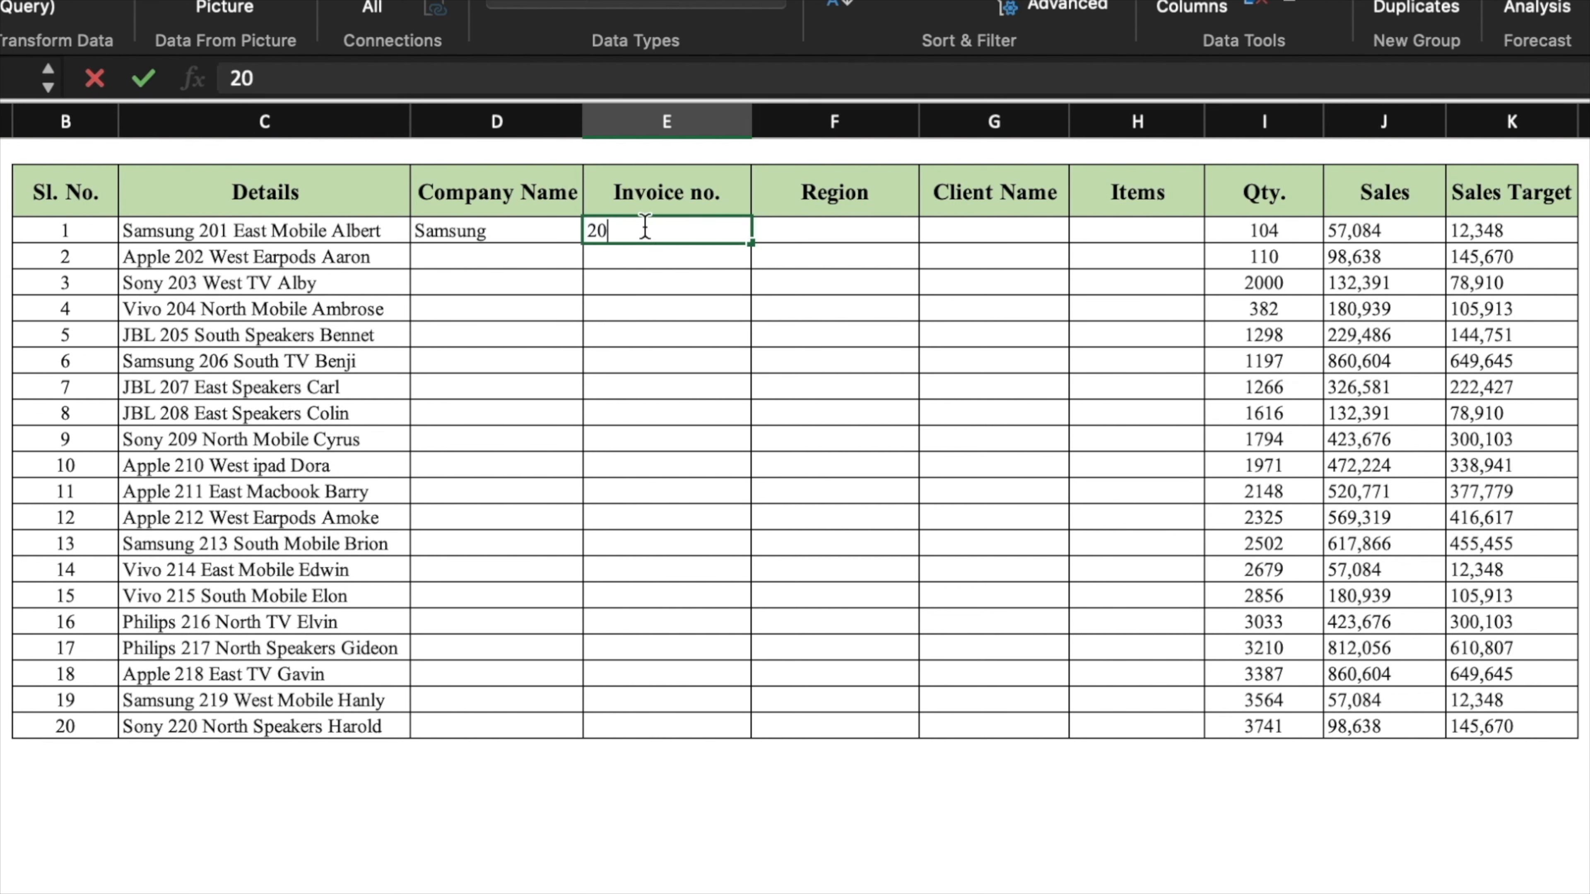
pyautogui.click(807, 233)
pyautogui.write('East')
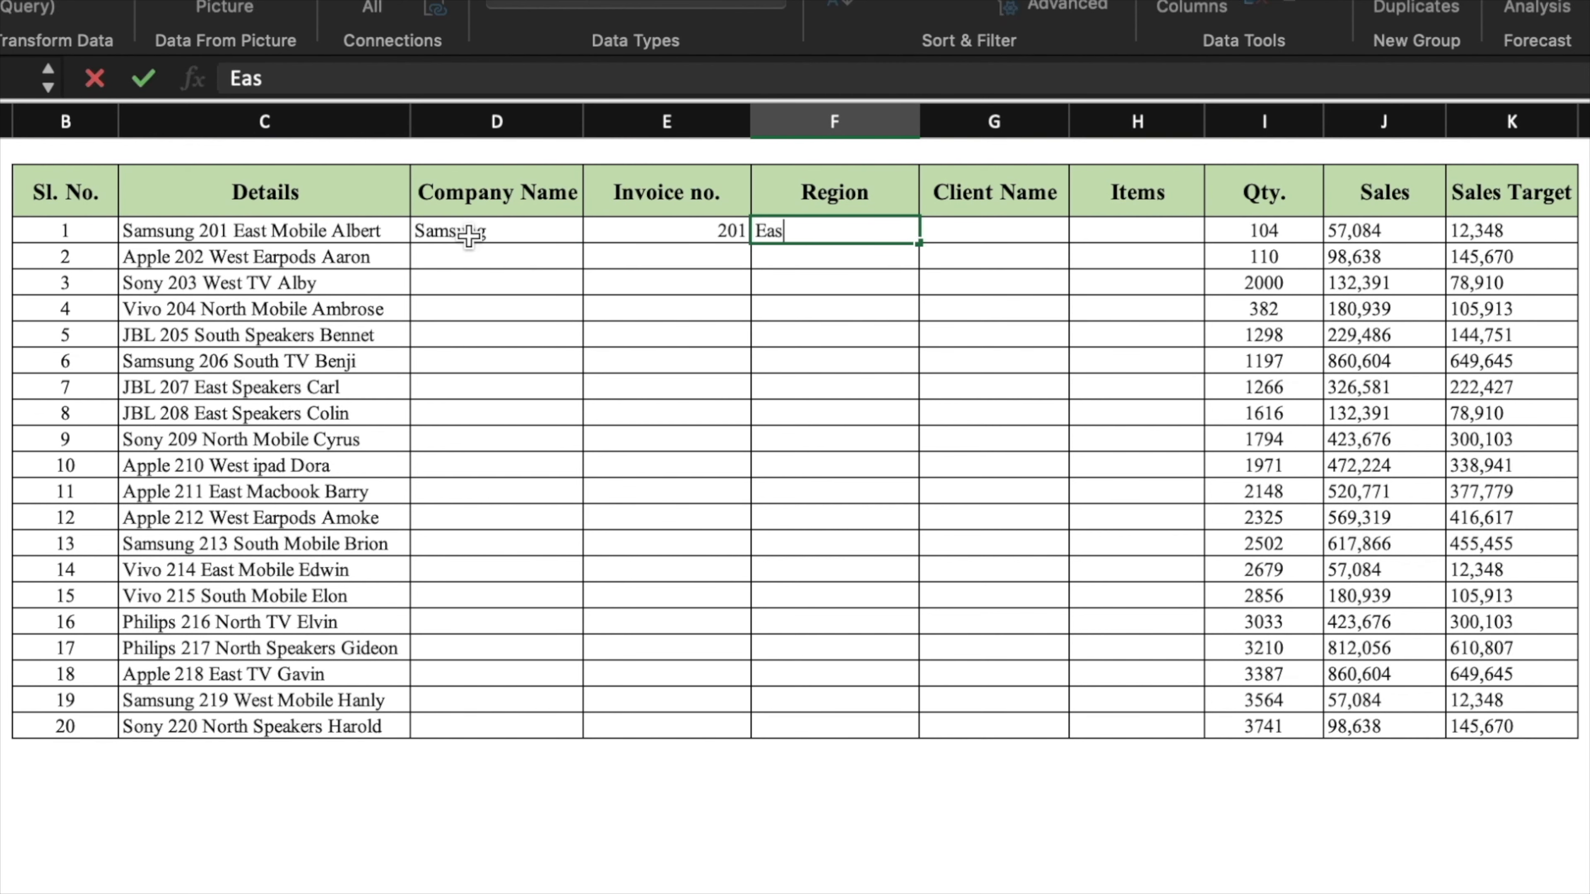
pyautogui.click(976, 224)
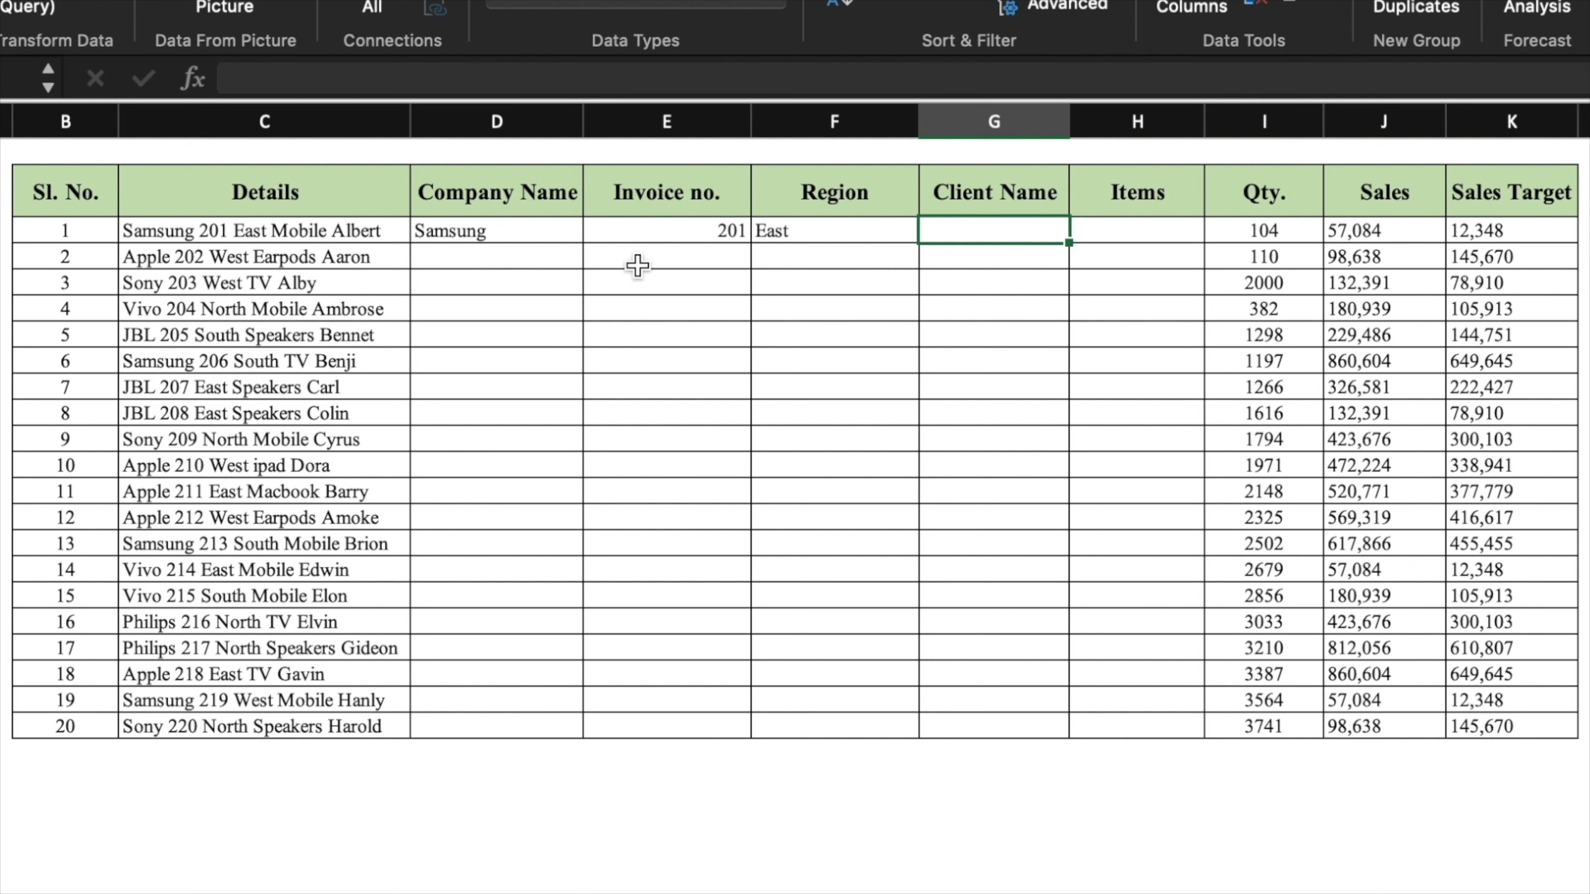
pyautogui.write('Albert')
pyautogui.click(1110, 230)
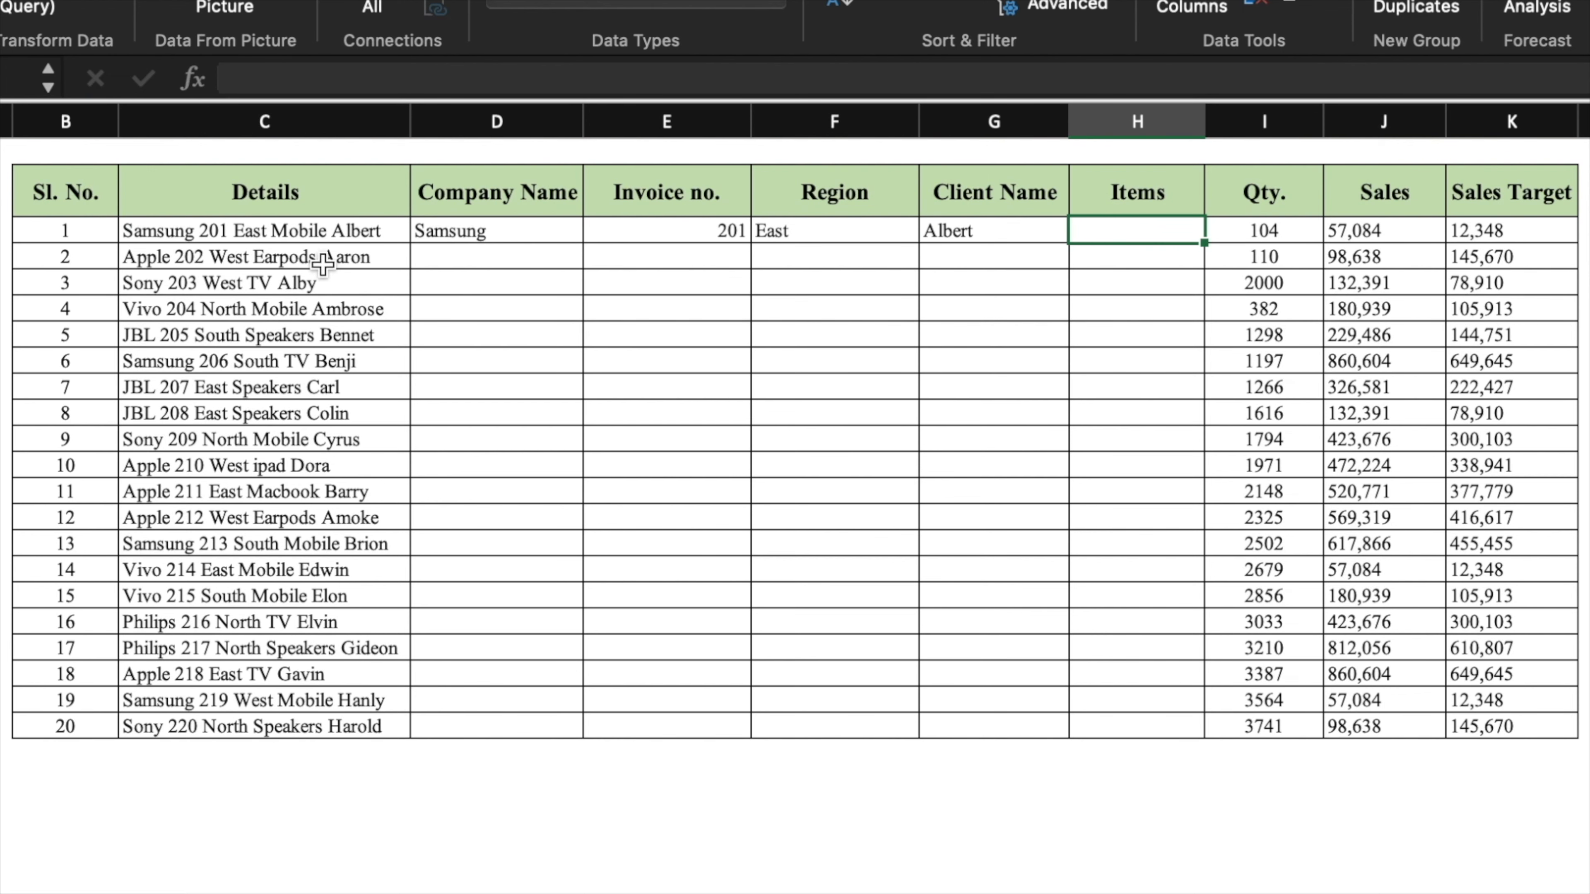
pyautogui.write('Mobile')
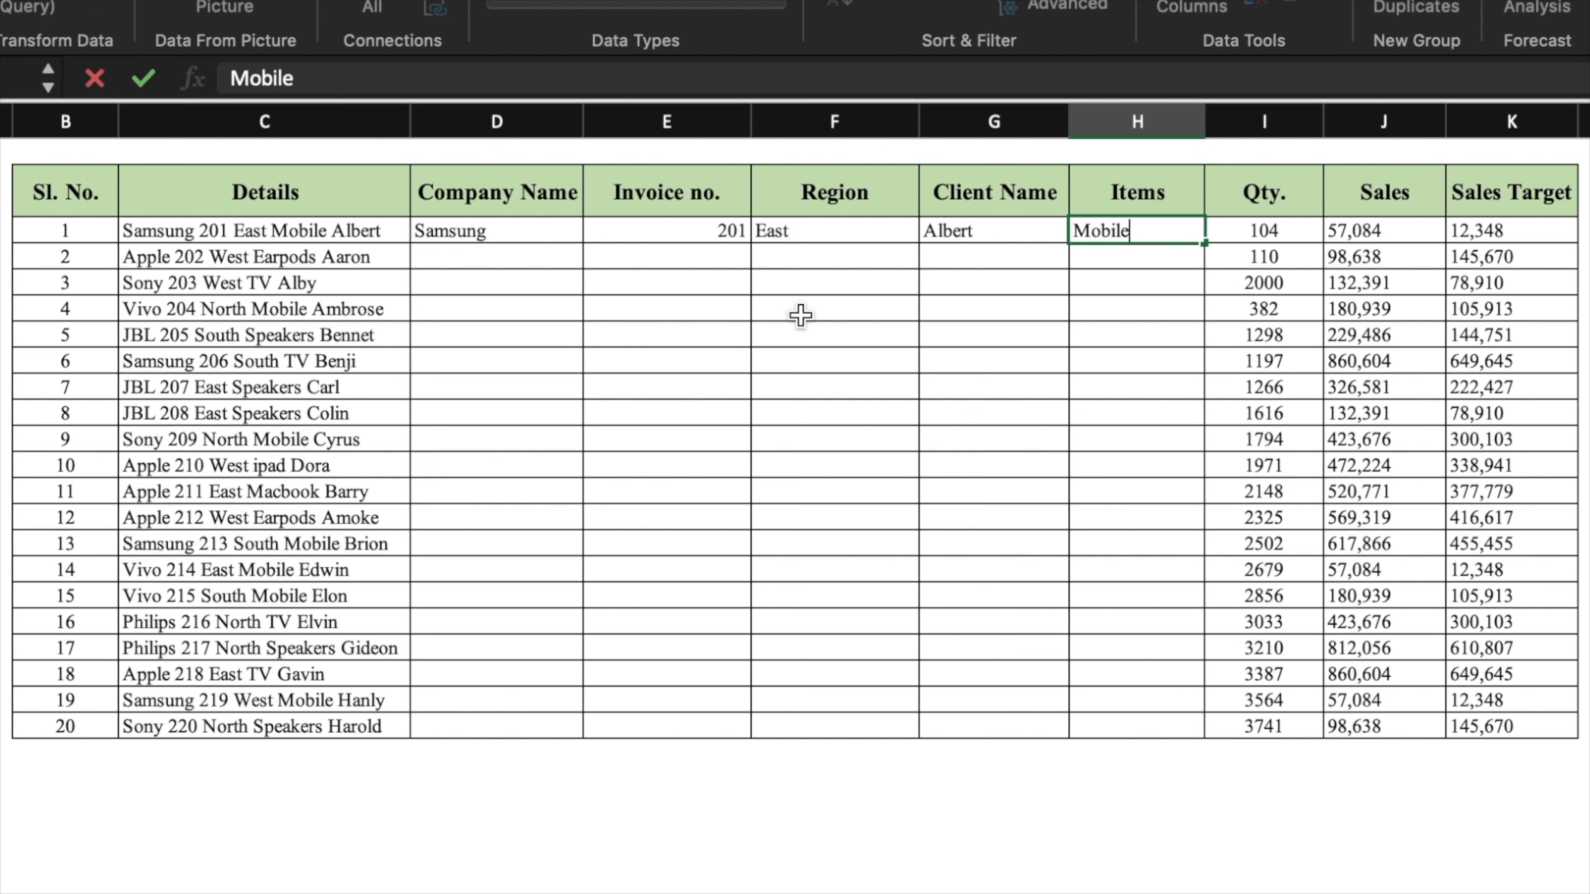
pyautogui.click(496, 257)
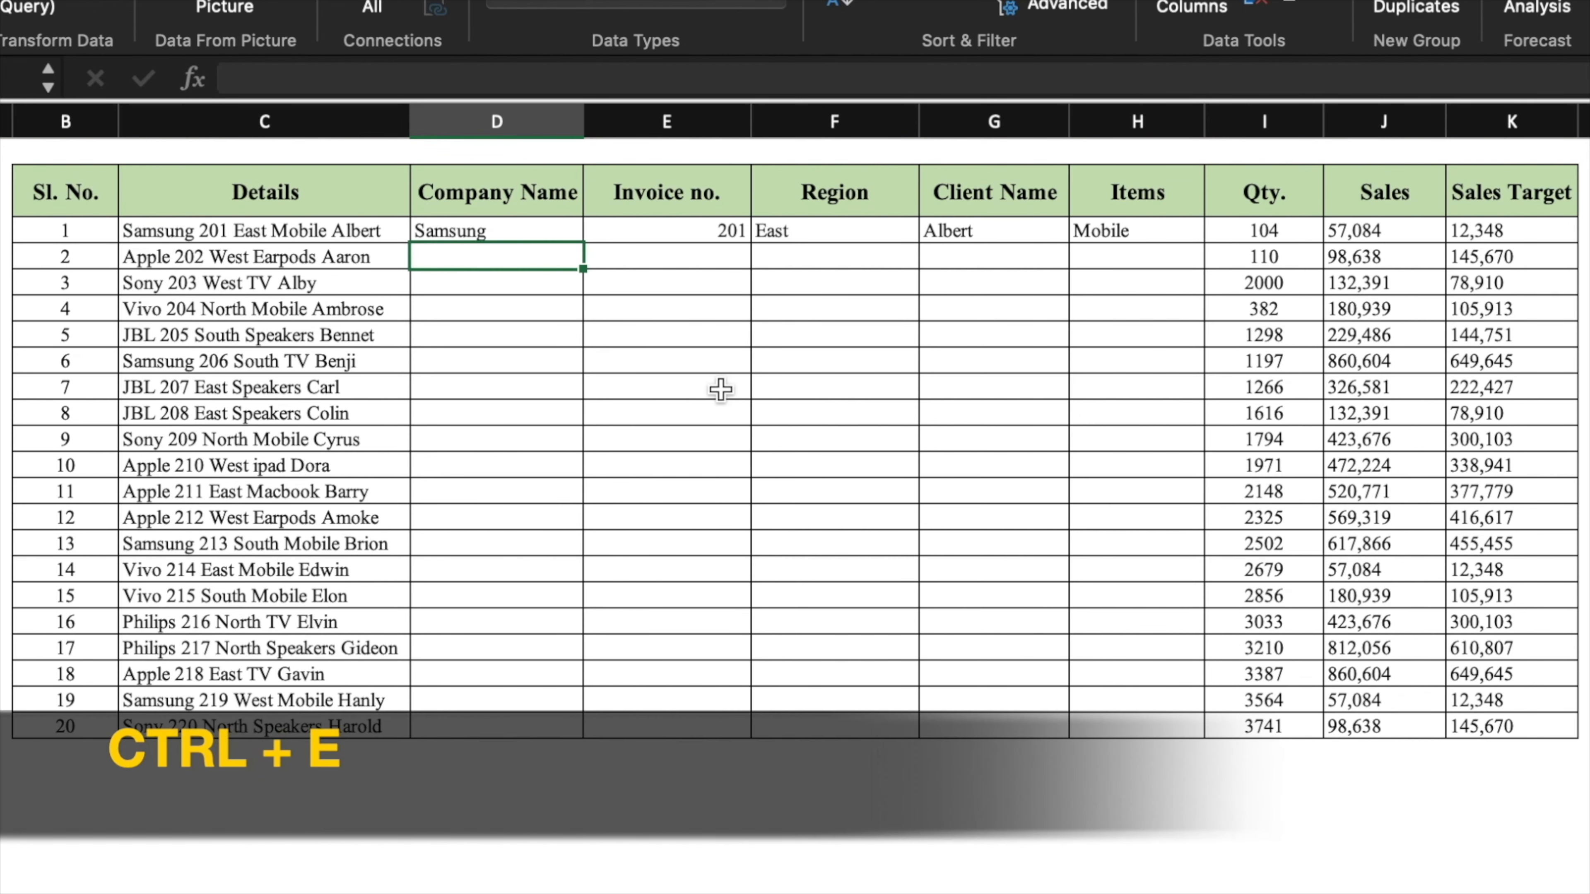
# - Flash Fill the remaining company names and invoice numbers with Ctrl+E
pyautogui.hotkey('ctrl', 'e')
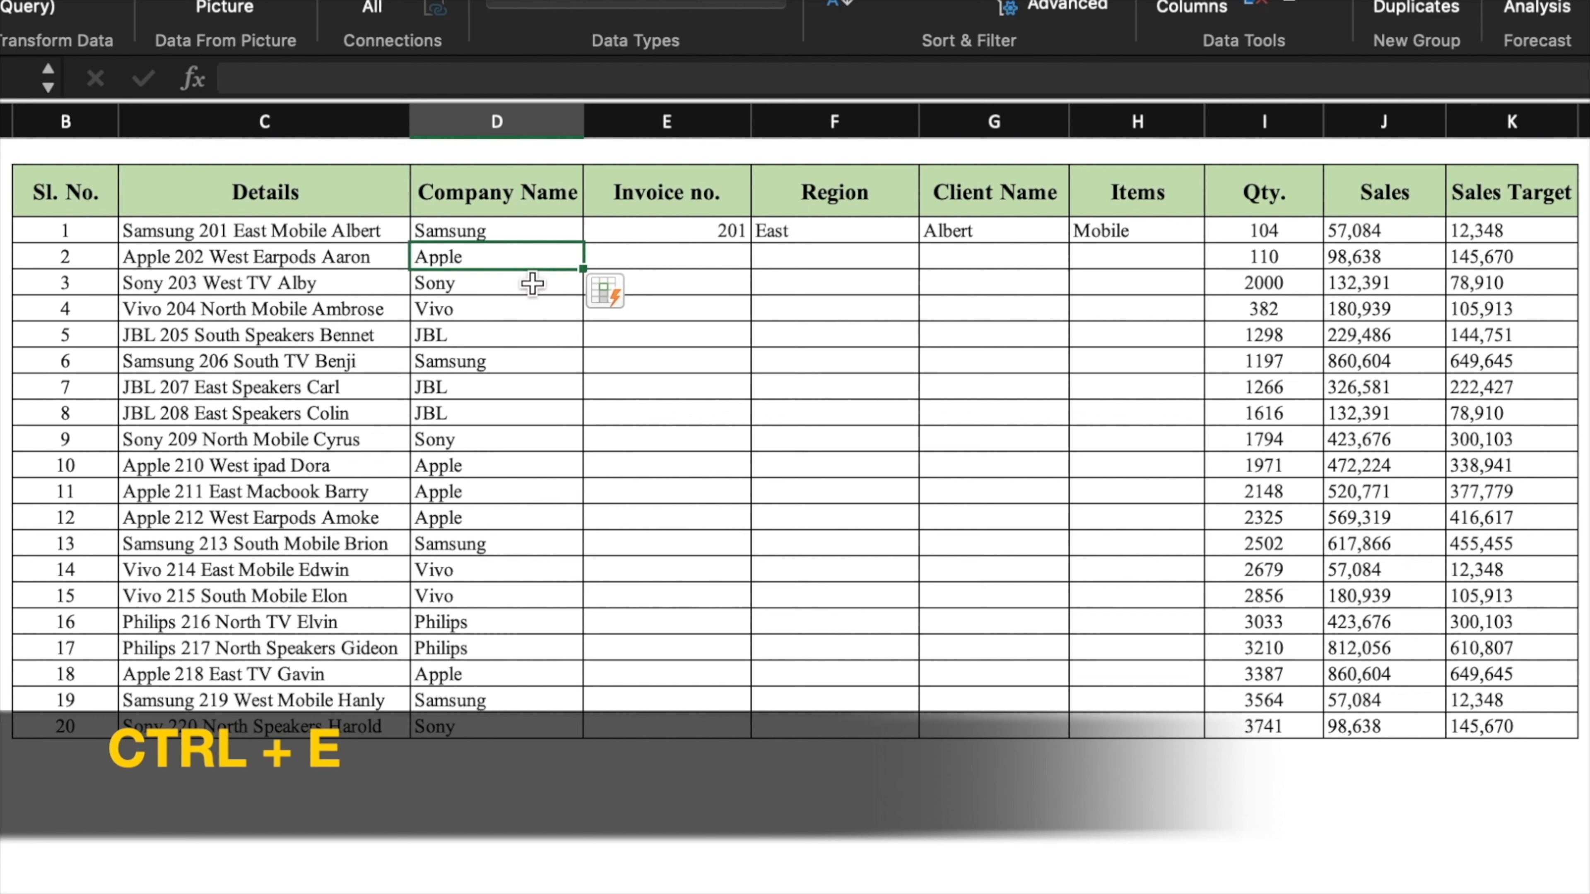
pyautogui.click(732, 257)
pyautogui.hotkey('ctrl', 'e')
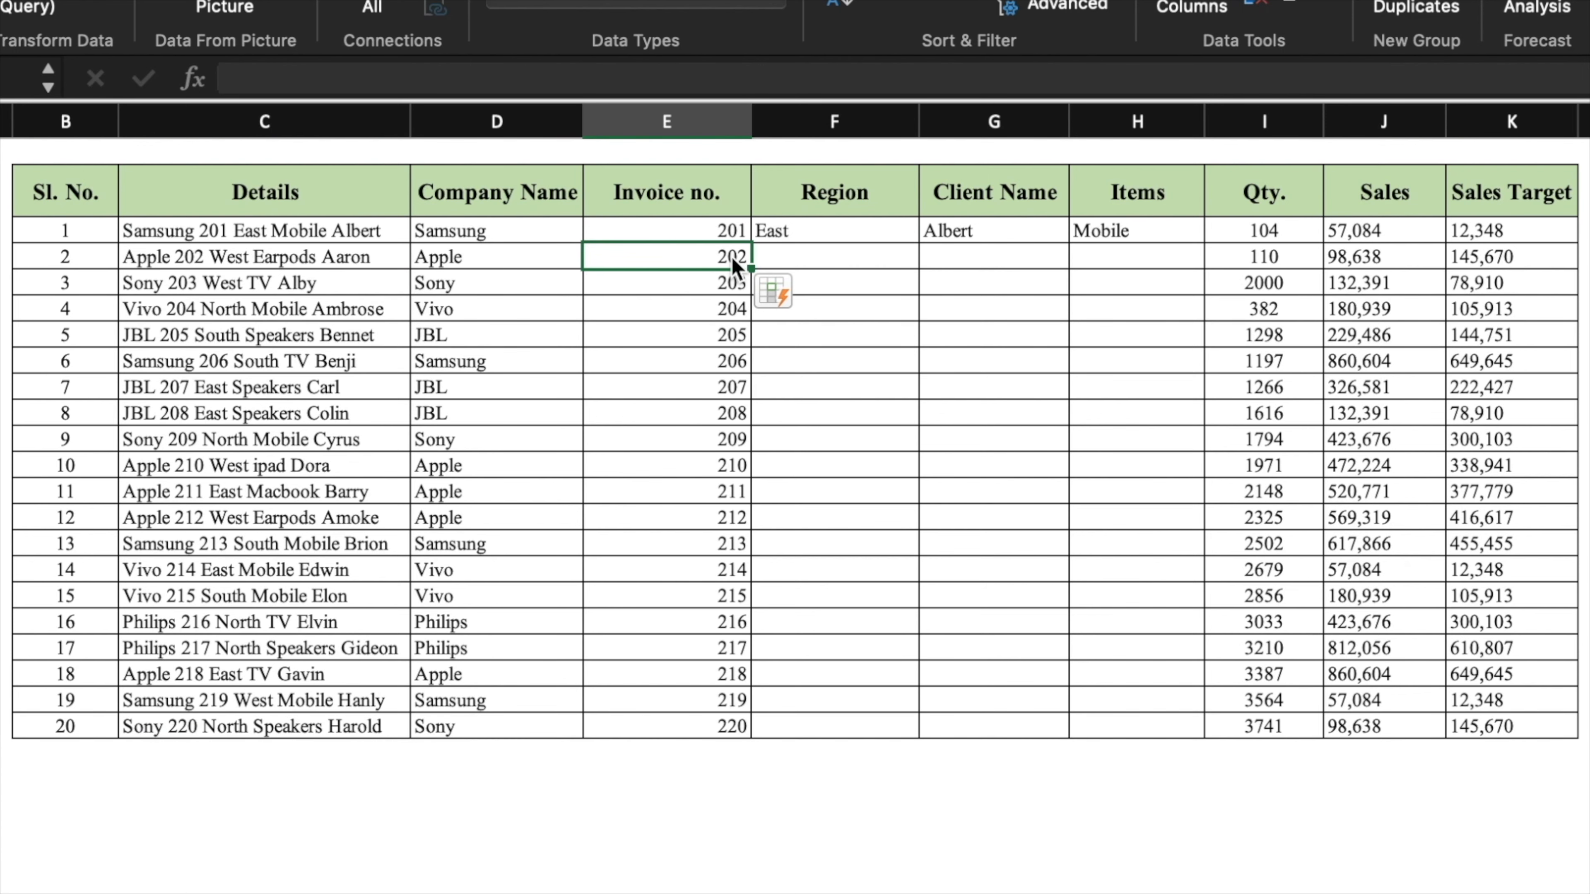
# - Flash Fill the Region, Client Name and Items columns from the details text
pyautogui.click(869, 254)
pyautogui.hotkey('ctrl', 'e')
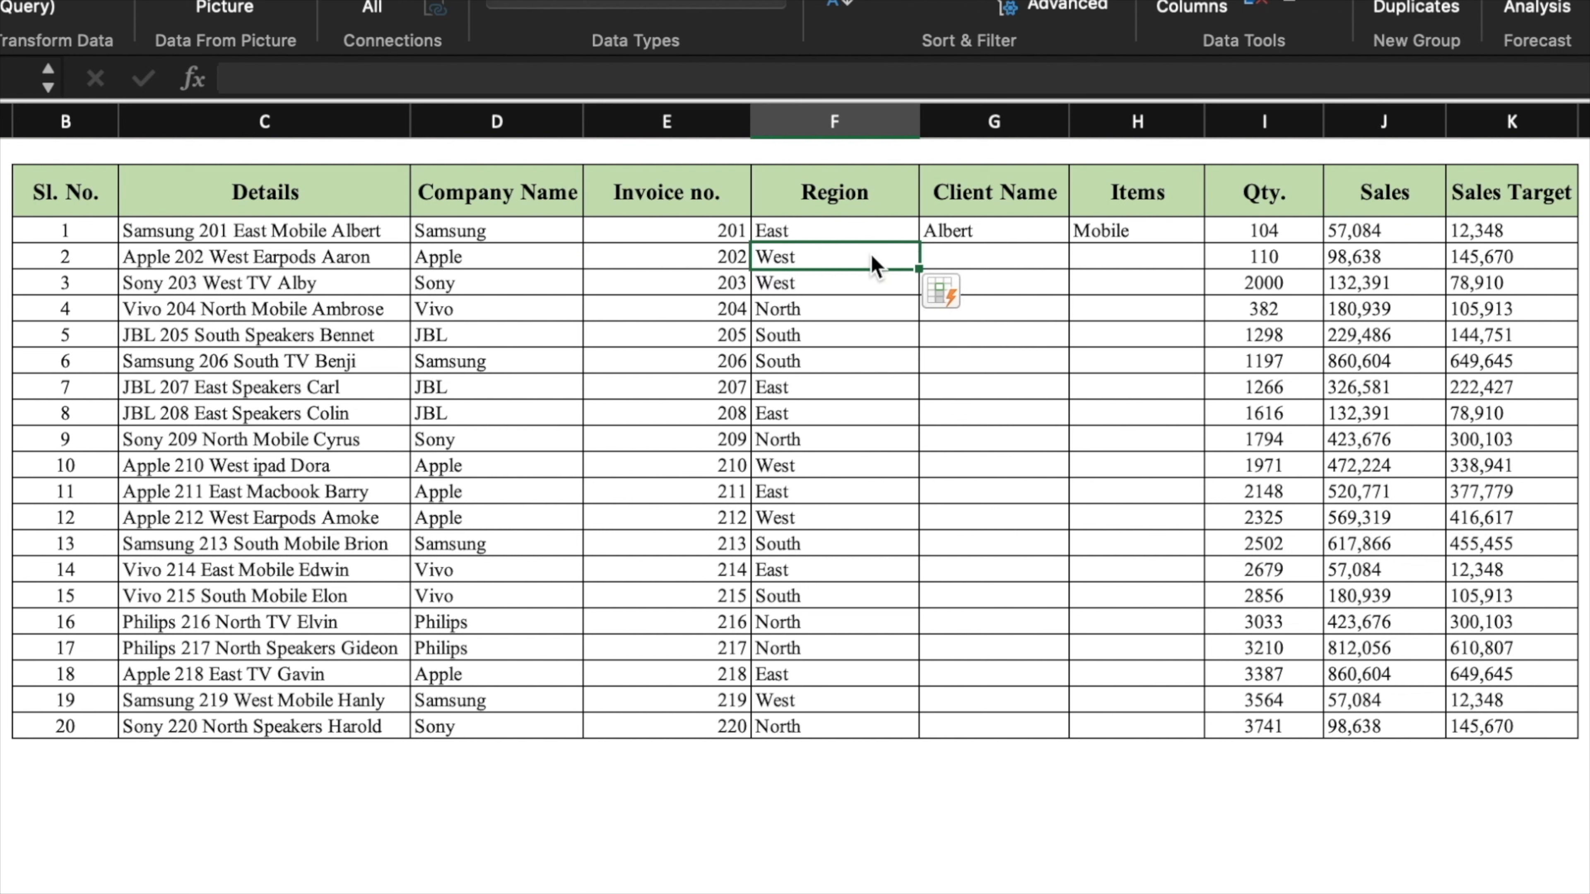
pyautogui.click(984, 263)
pyautogui.hotkey('ctrl', 'e')
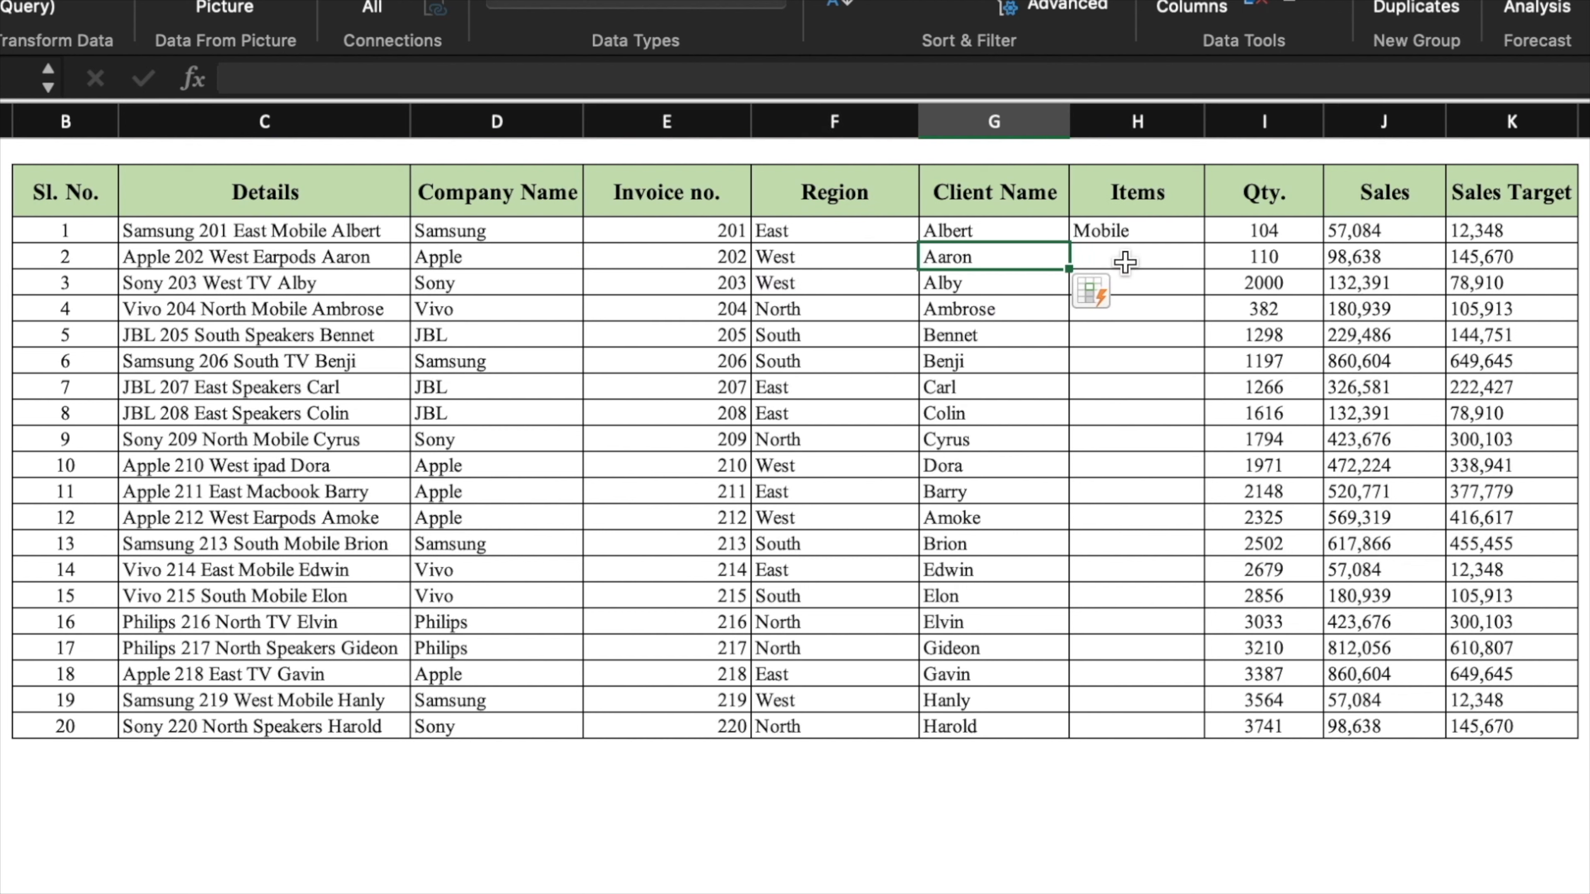
pyautogui.click(1141, 263)
pyautogui.hotkey('ctrl', 'e')
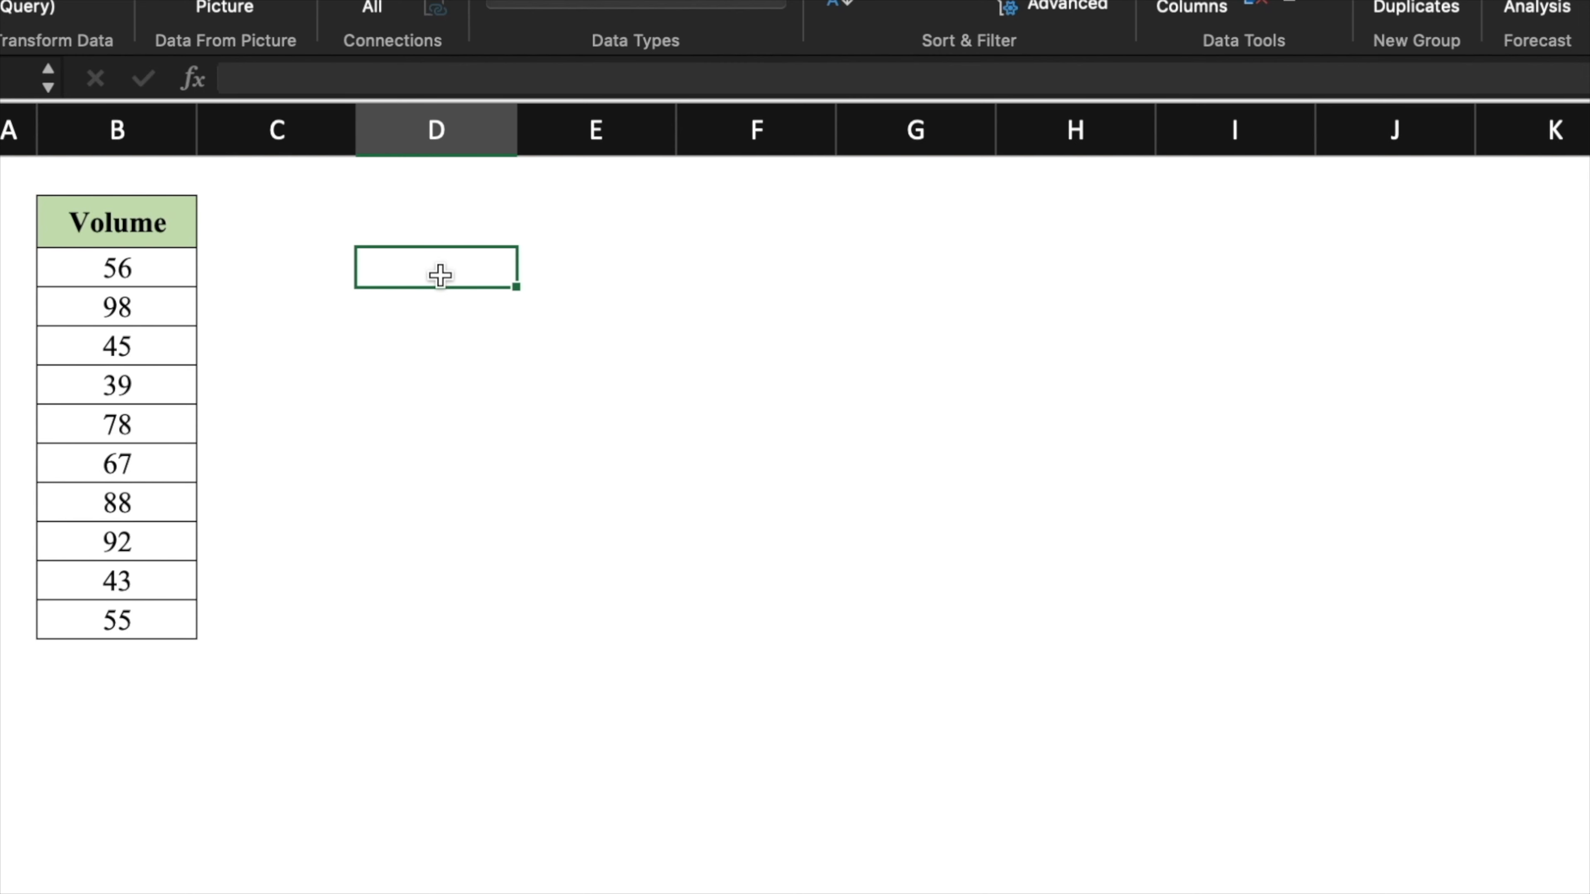
# - Multiply the Volume cells by a copied 1% via Paste Special, then clear the helper cell
pyautogui.write('1%')
pyautogui.press('Tab')
pyautogui.click(452, 268)
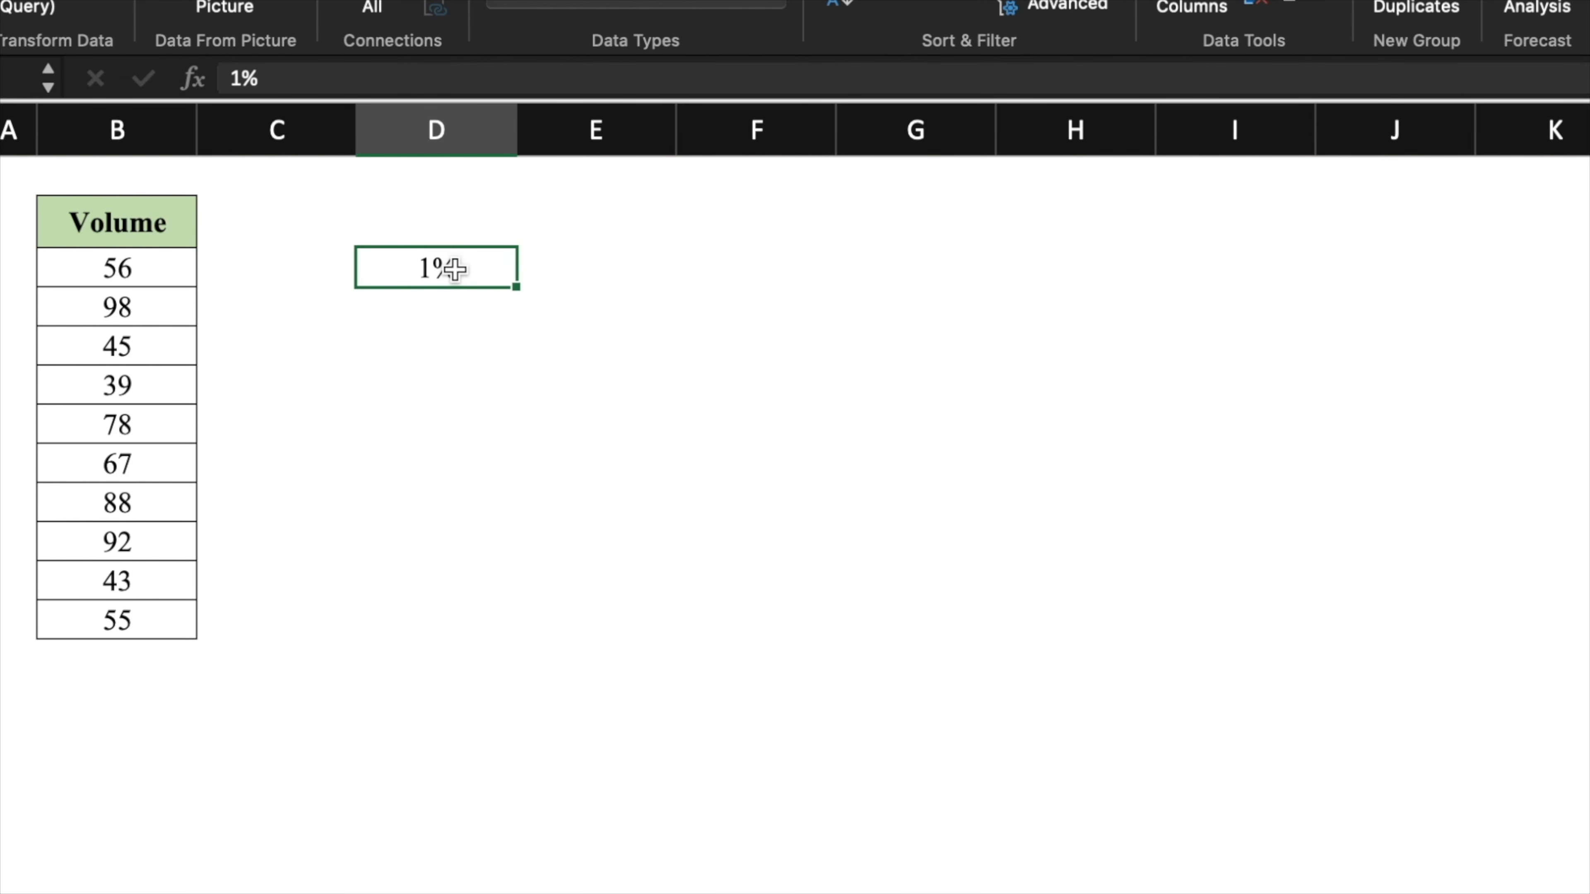
pyautogui.press('super+c')
pyautogui.moveTo(163, 263); pyautogui.dragTo(164, 620)
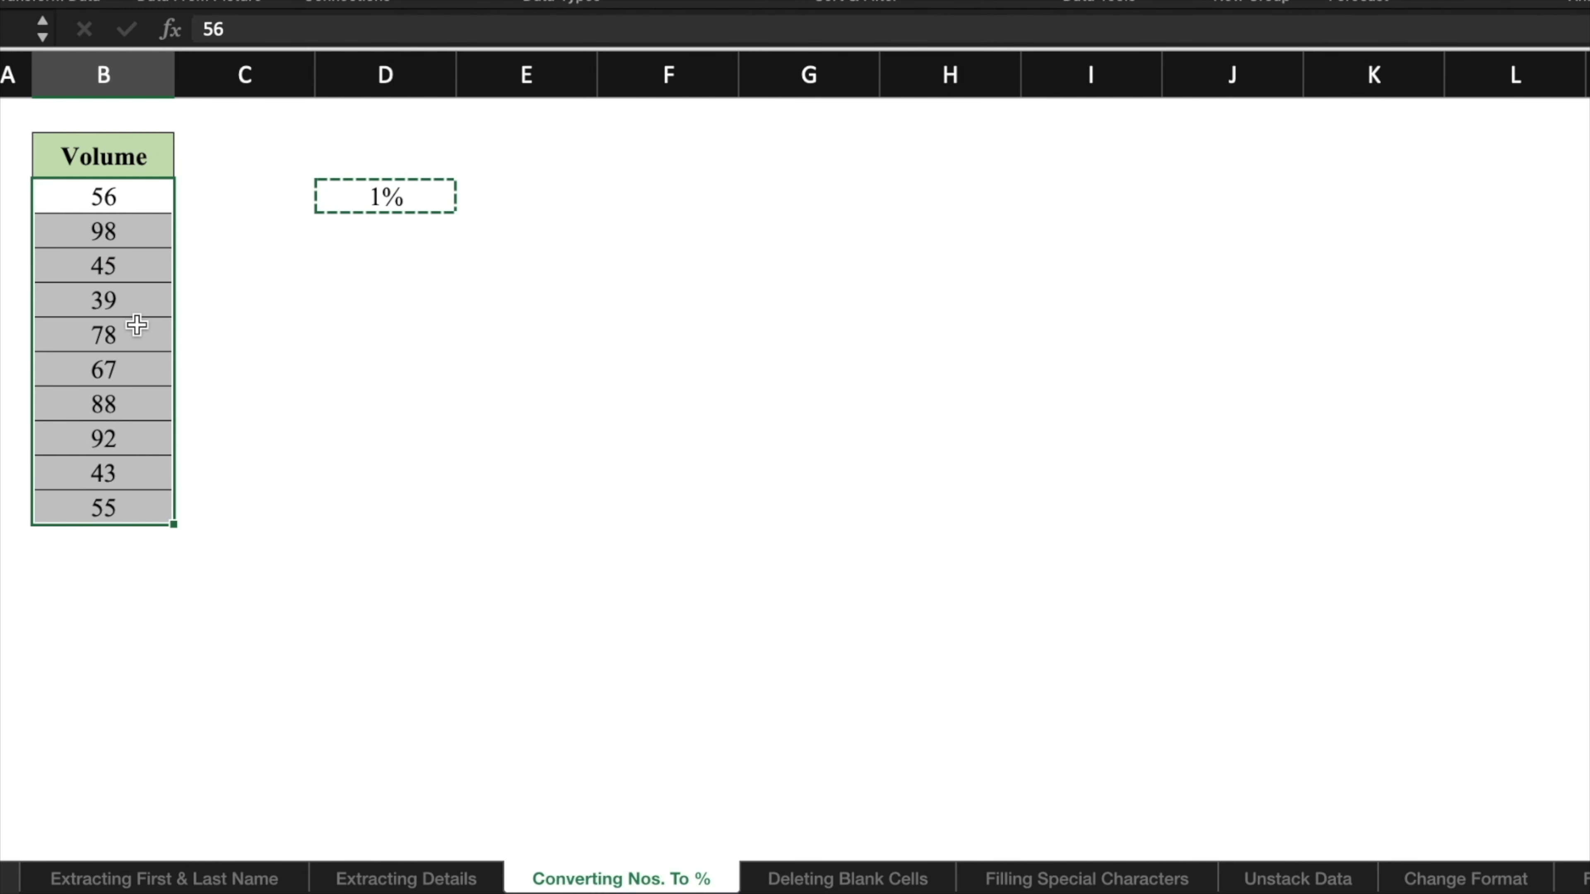
pyautogui.rightClick(138, 327)
pyautogui.moveTo(234, 423)
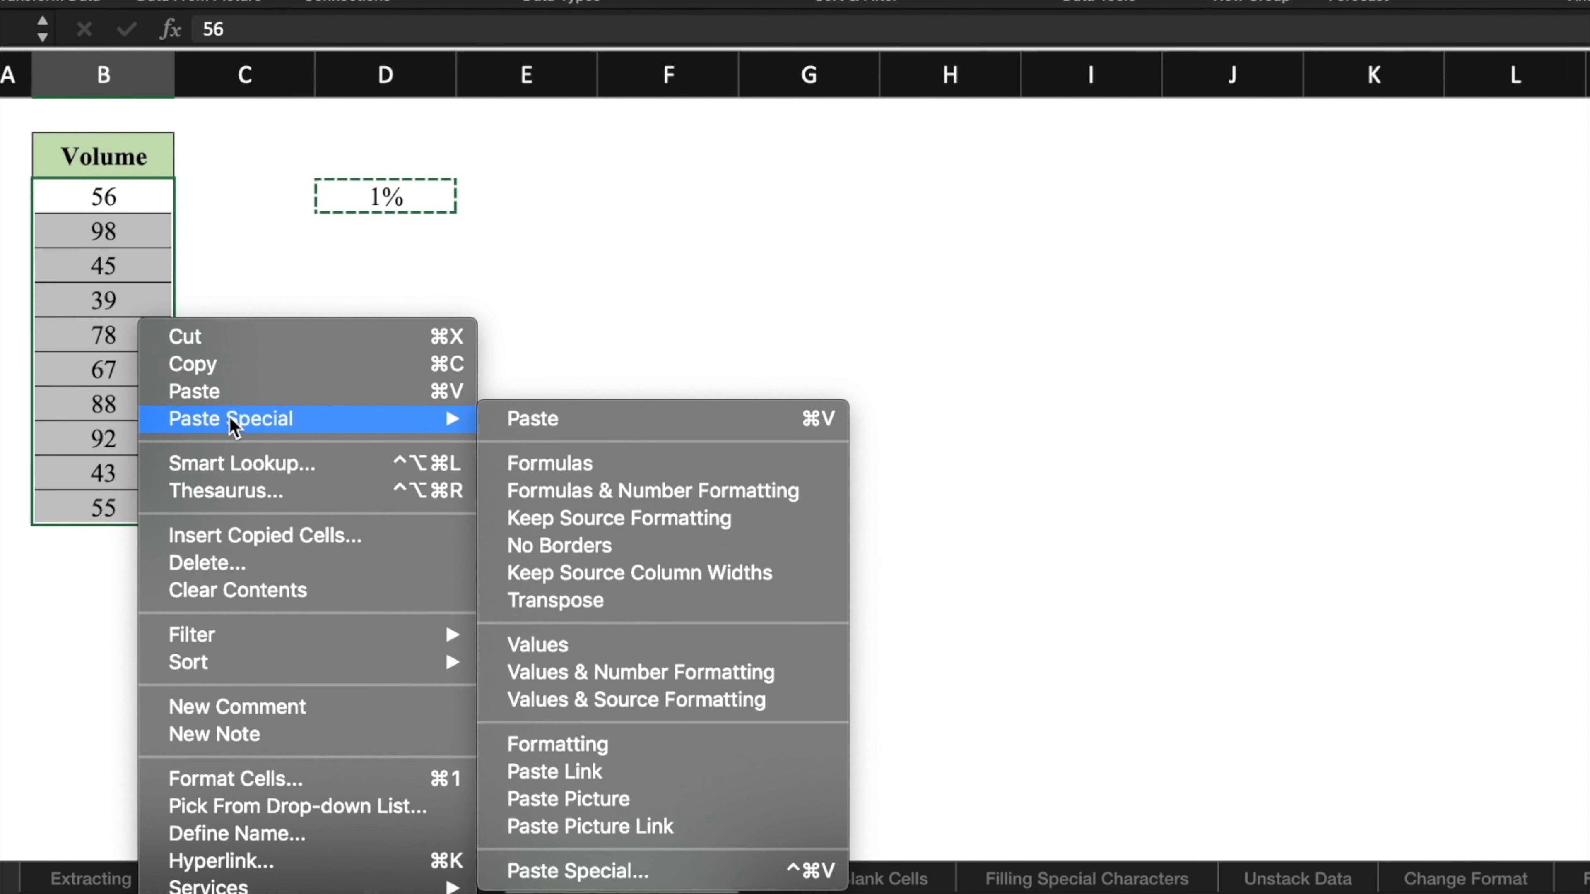
pyautogui.click(626, 871)
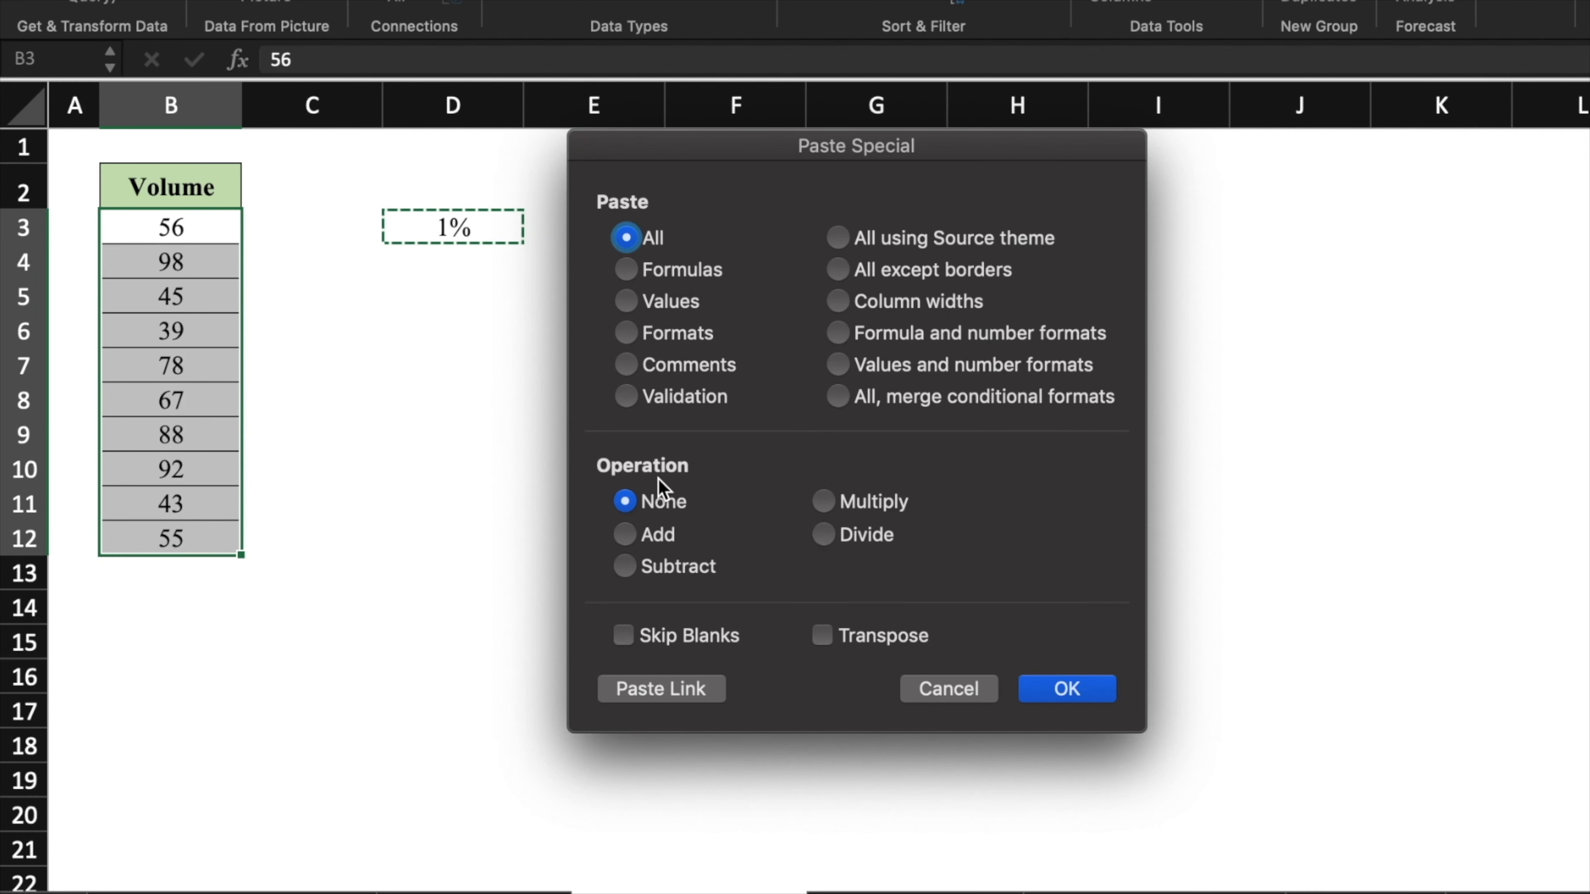
pyautogui.click(825, 500)
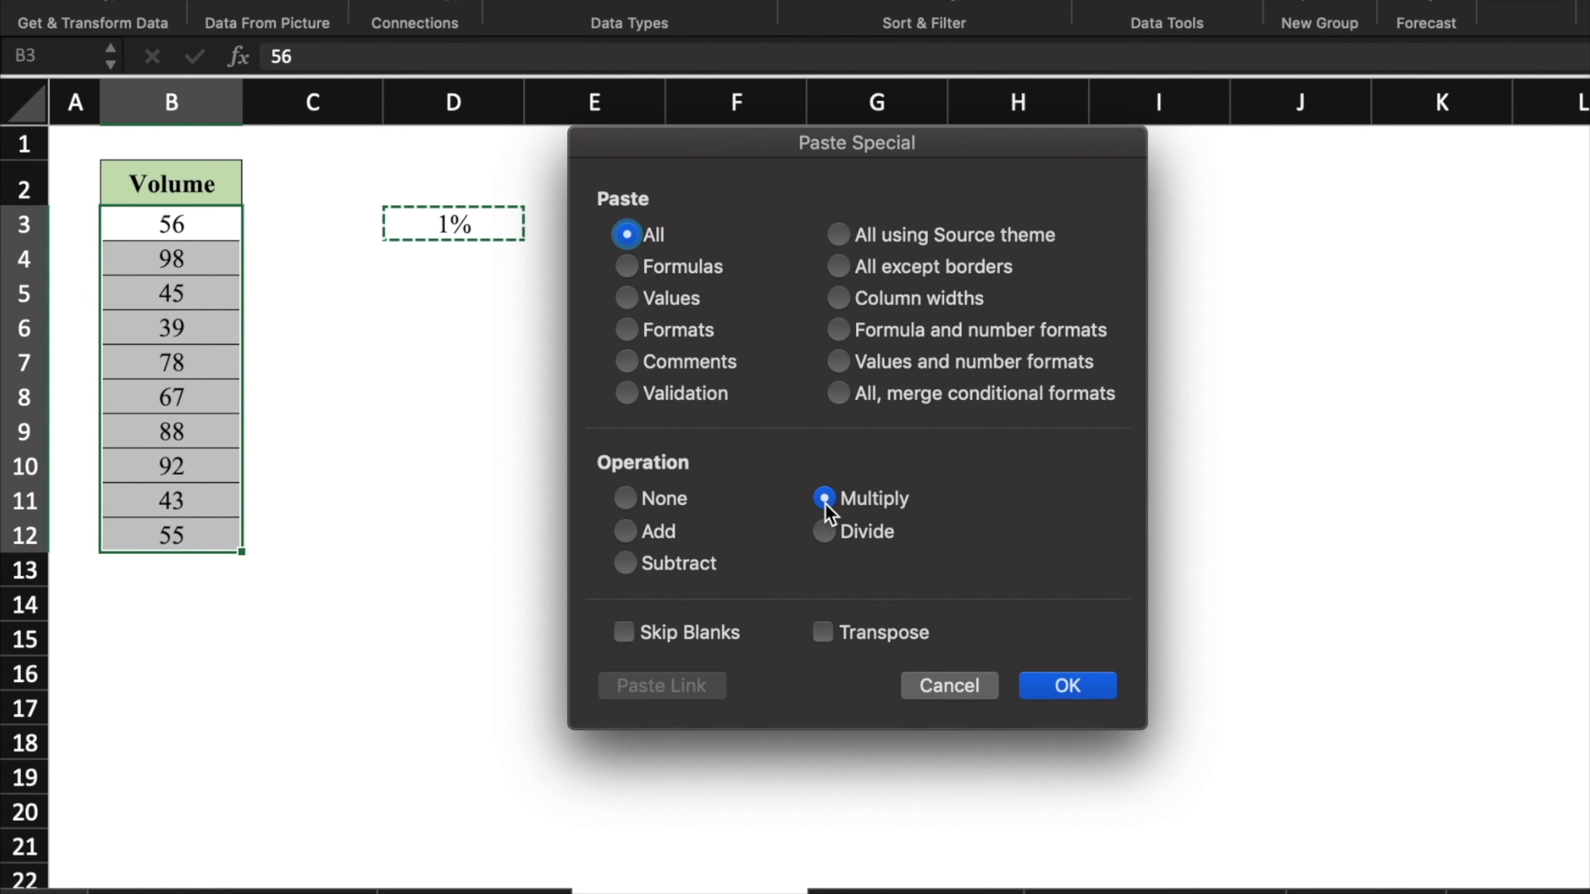
pyautogui.click(1060, 689)
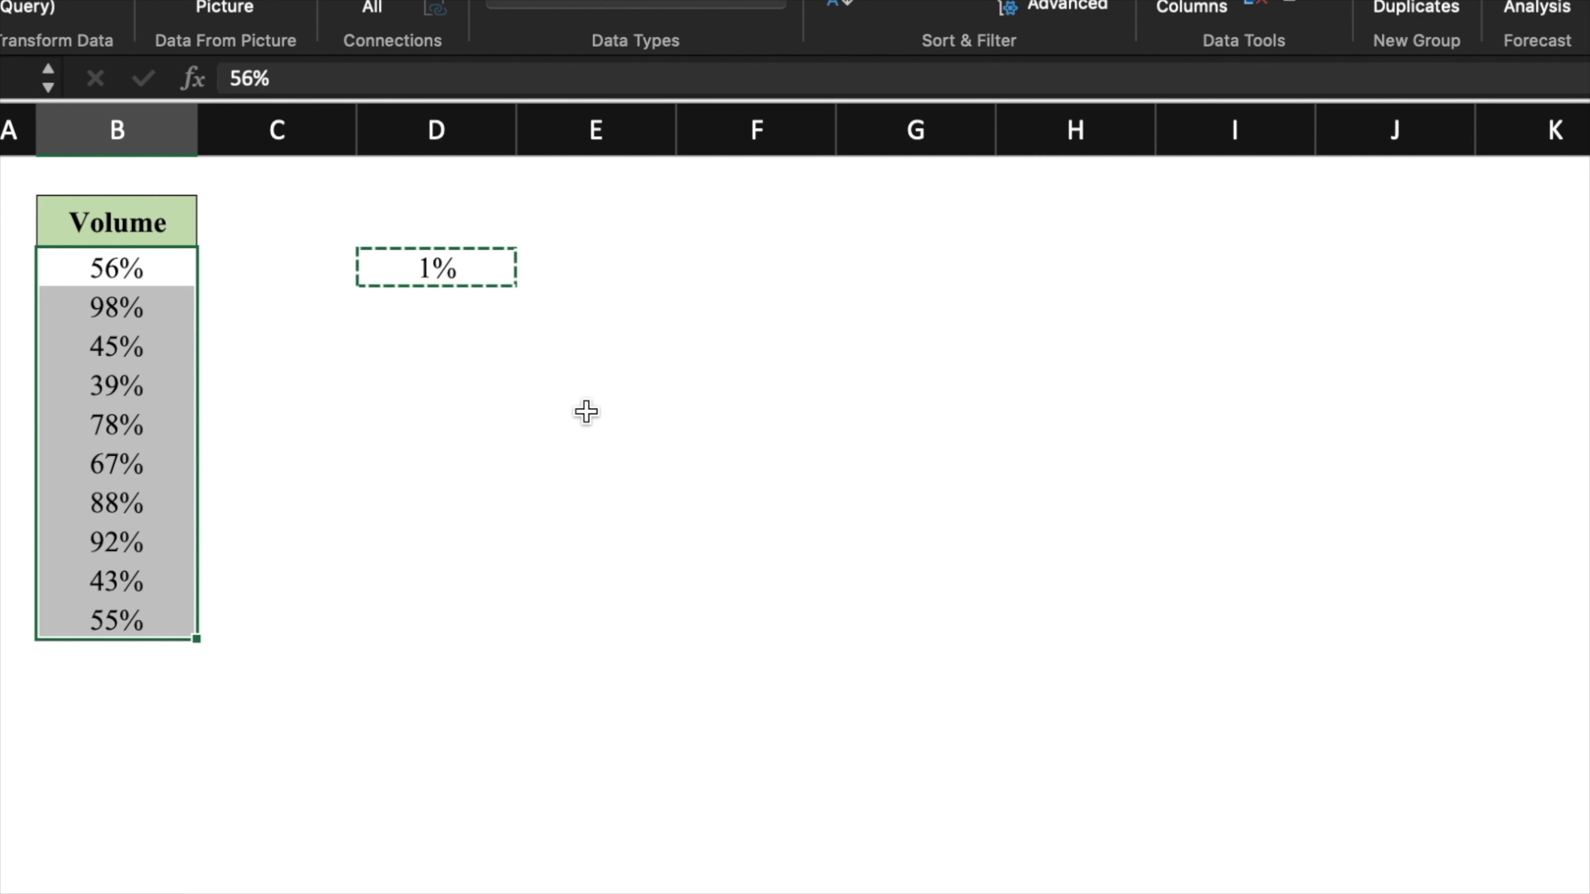
pyautogui.click(440, 279)
pyautogui.press('Delete')
# - Point out the blank Name, Product, Sales Target and Monthly Sales cells, then select the table data
pyautogui.click(490, 311)
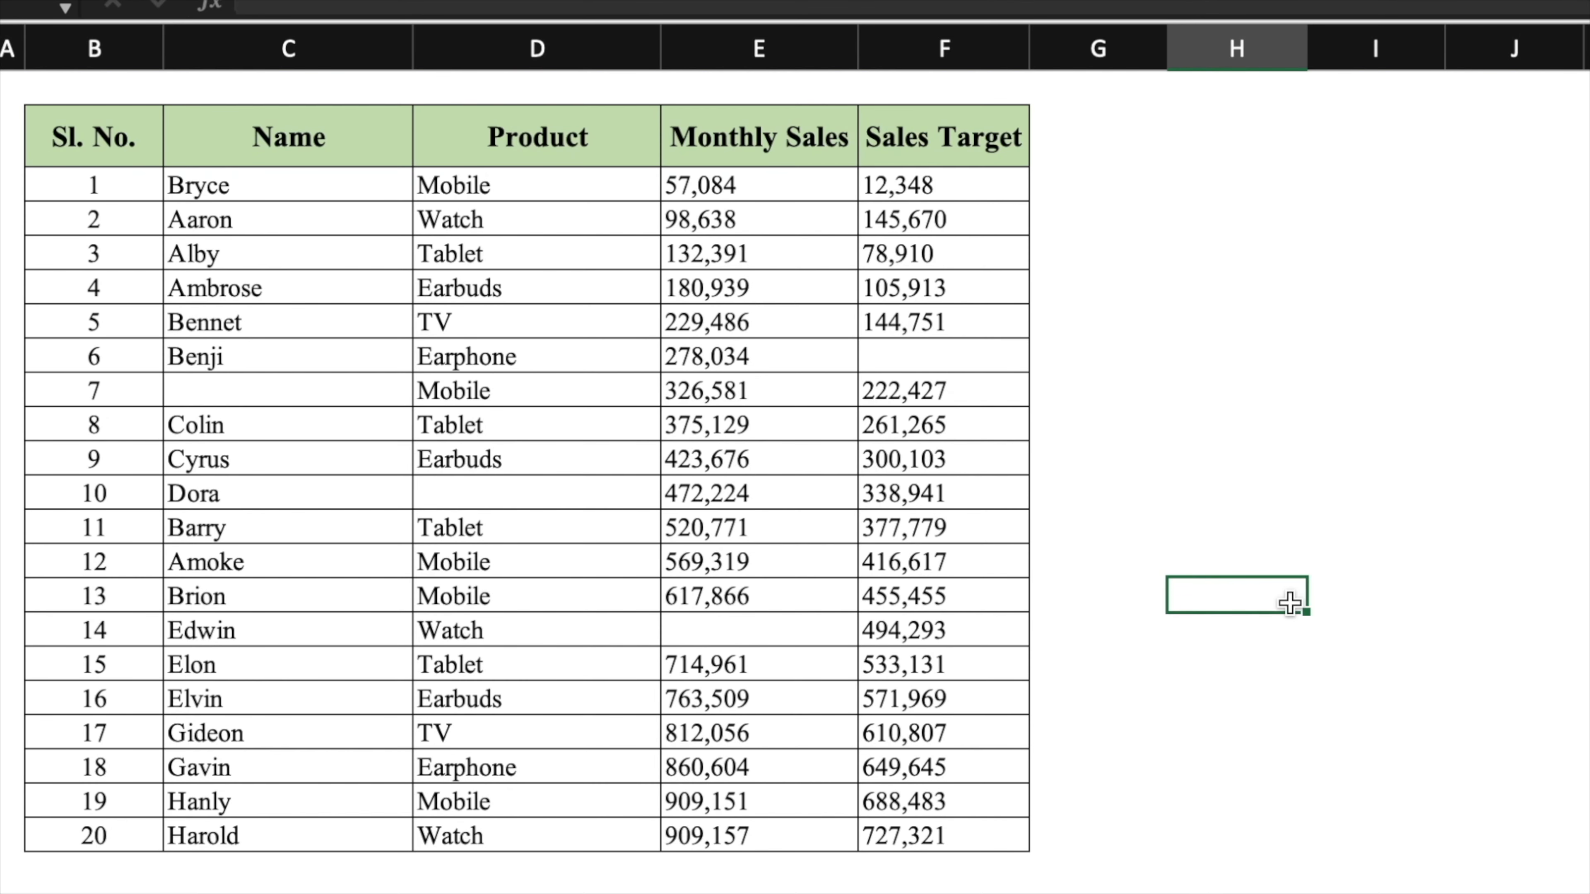
pyautogui.click(291, 398)
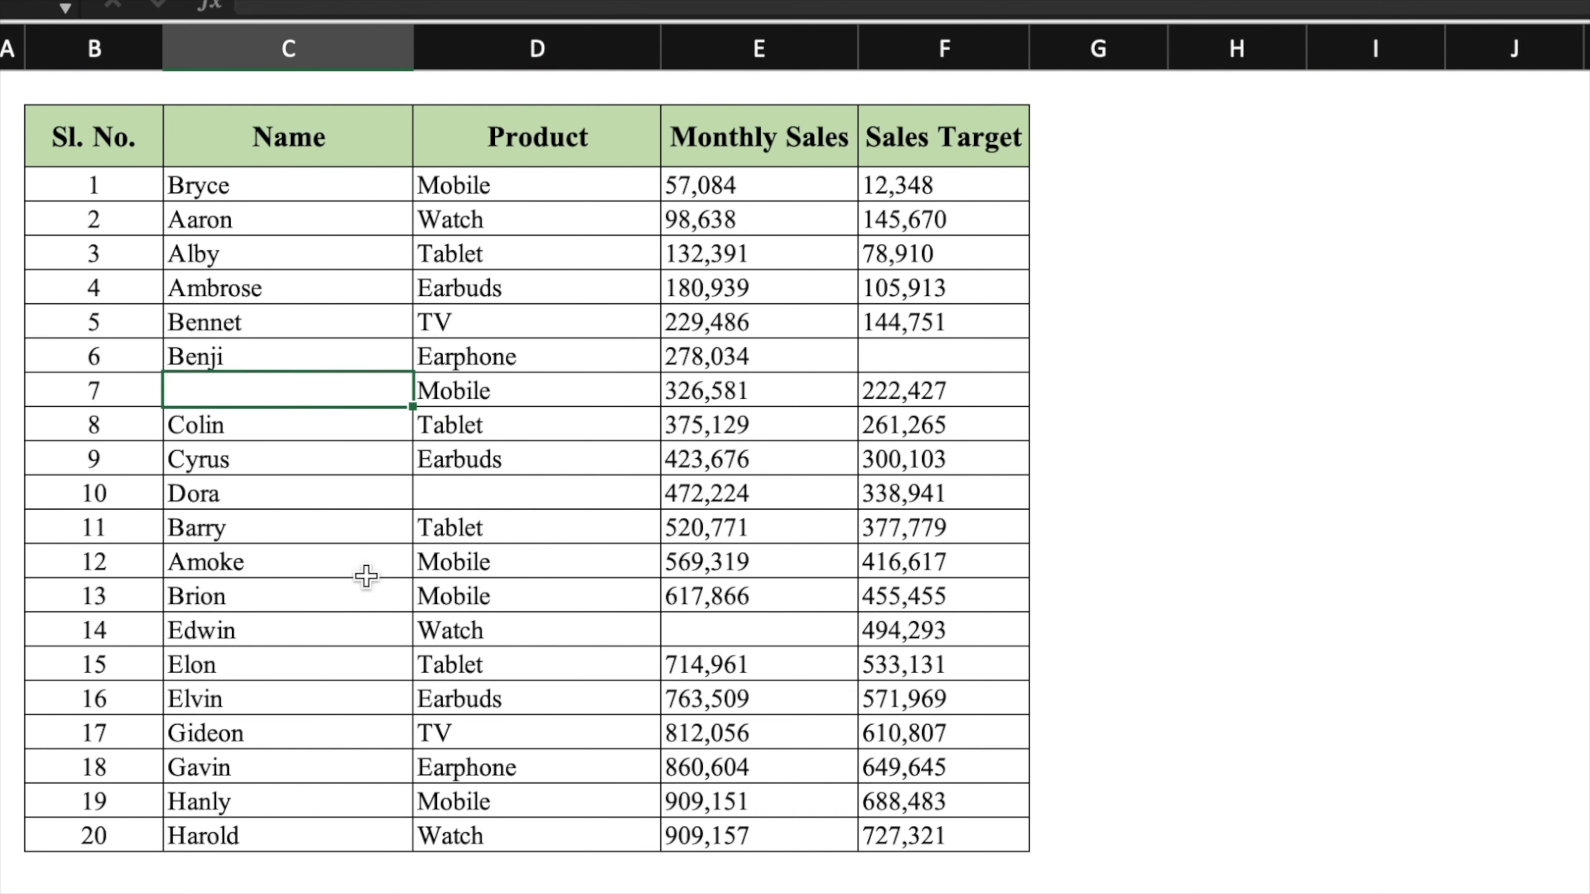
pyautogui.click(598, 492)
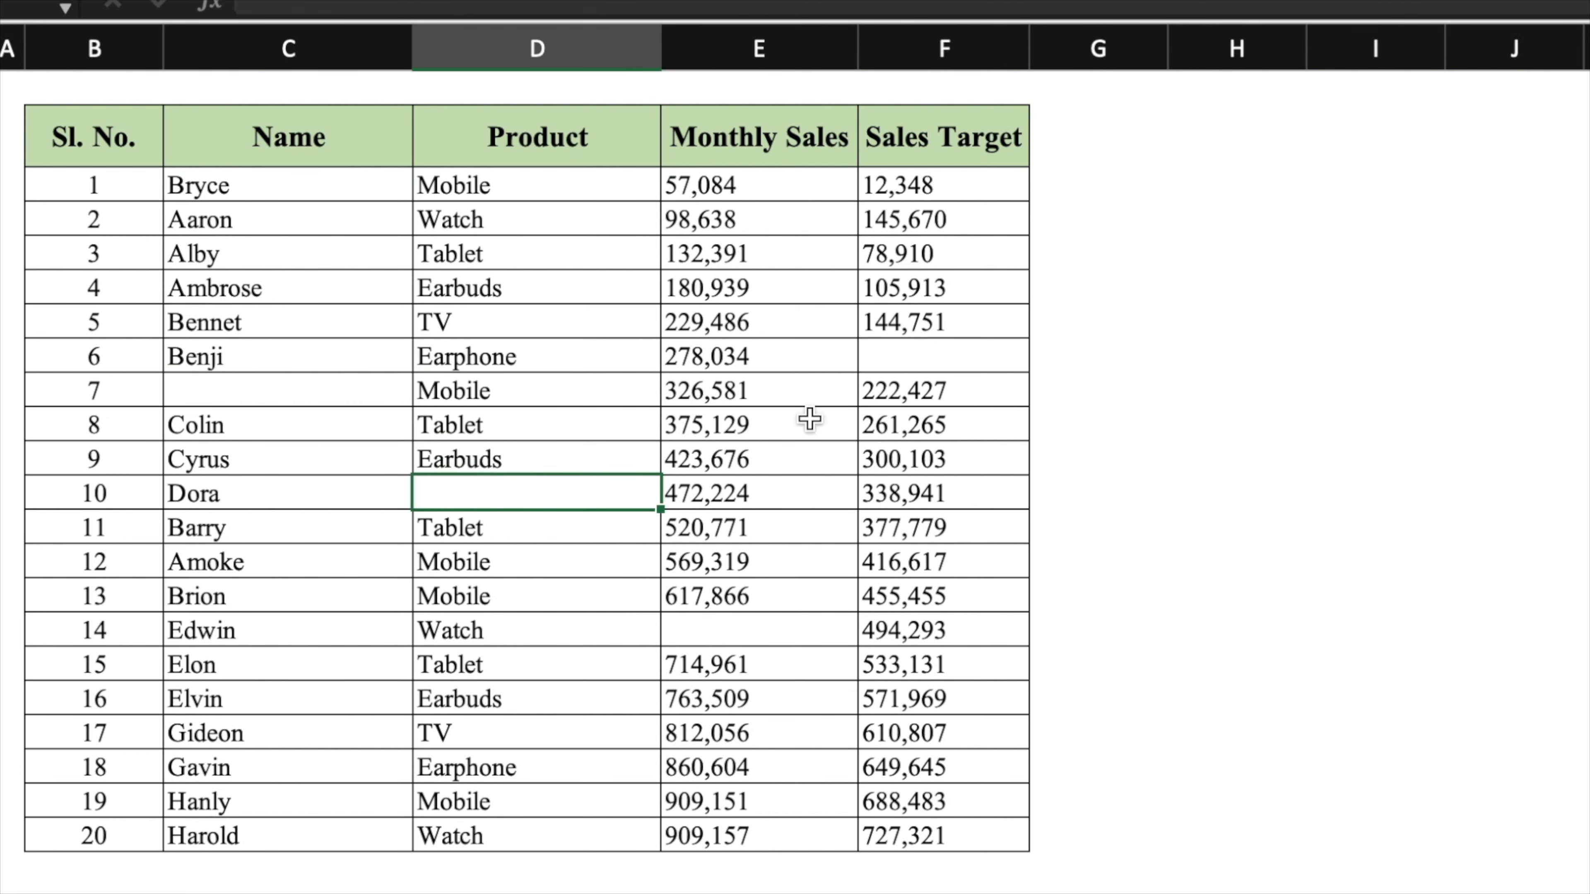
pyautogui.click(935, 356)
pyautogui.click(784, 629)
pyautogui.click(1208, 405)
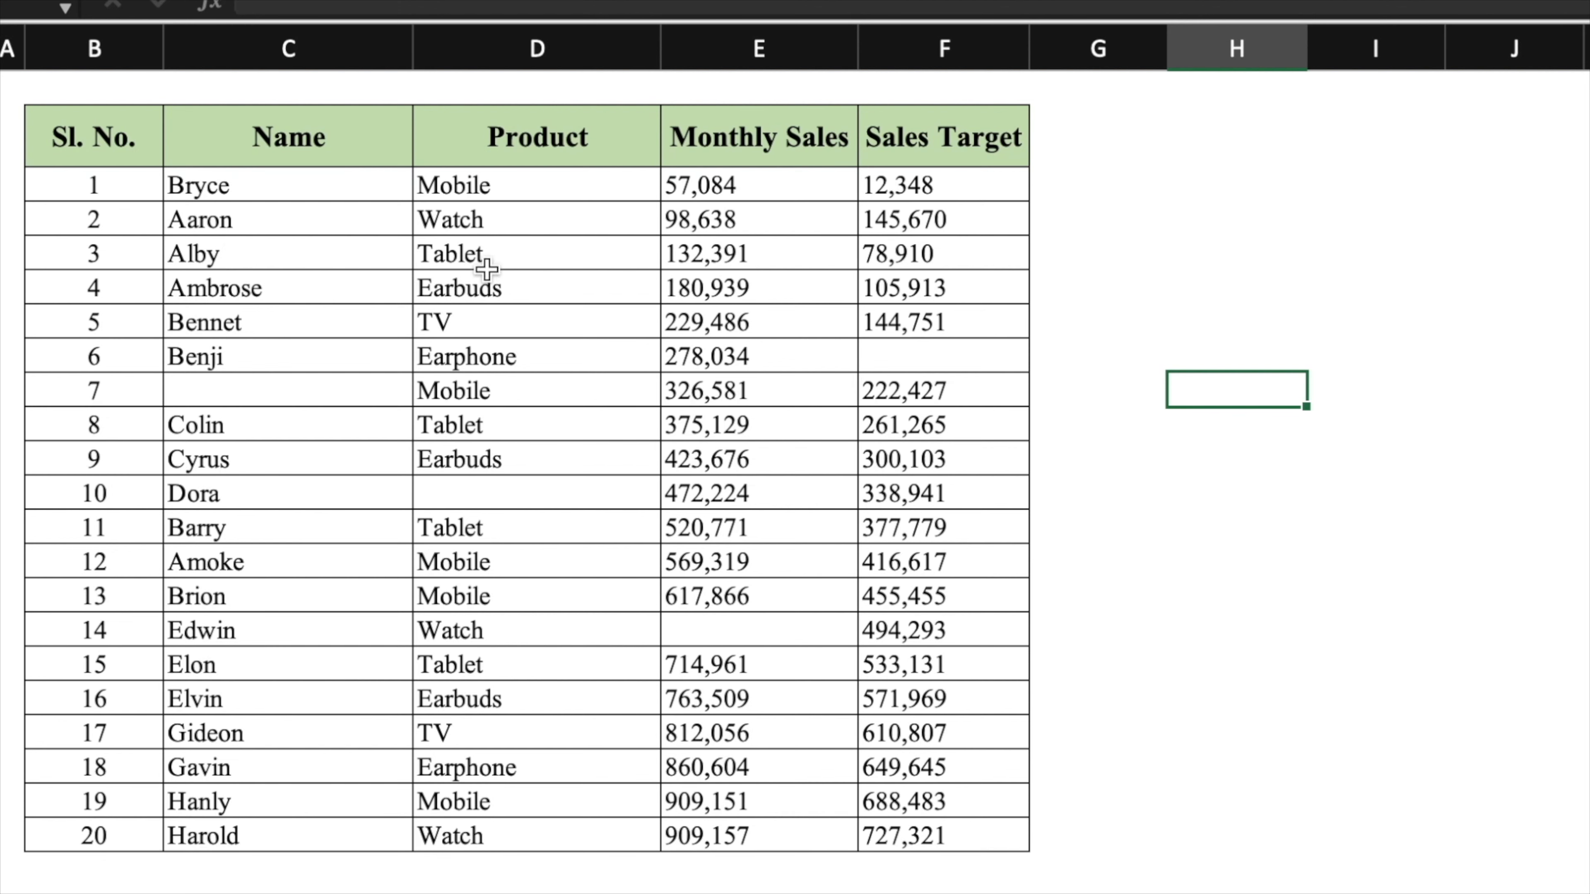
pyautogui.moveTo(331, 188)
pyautogui.mouseDown()
pyautogui.moveTo(369, 186)
pyautogui.moveTo(948, 707)
pyautogui.moveTo(948, 835)
pyautogui.mouseUp()
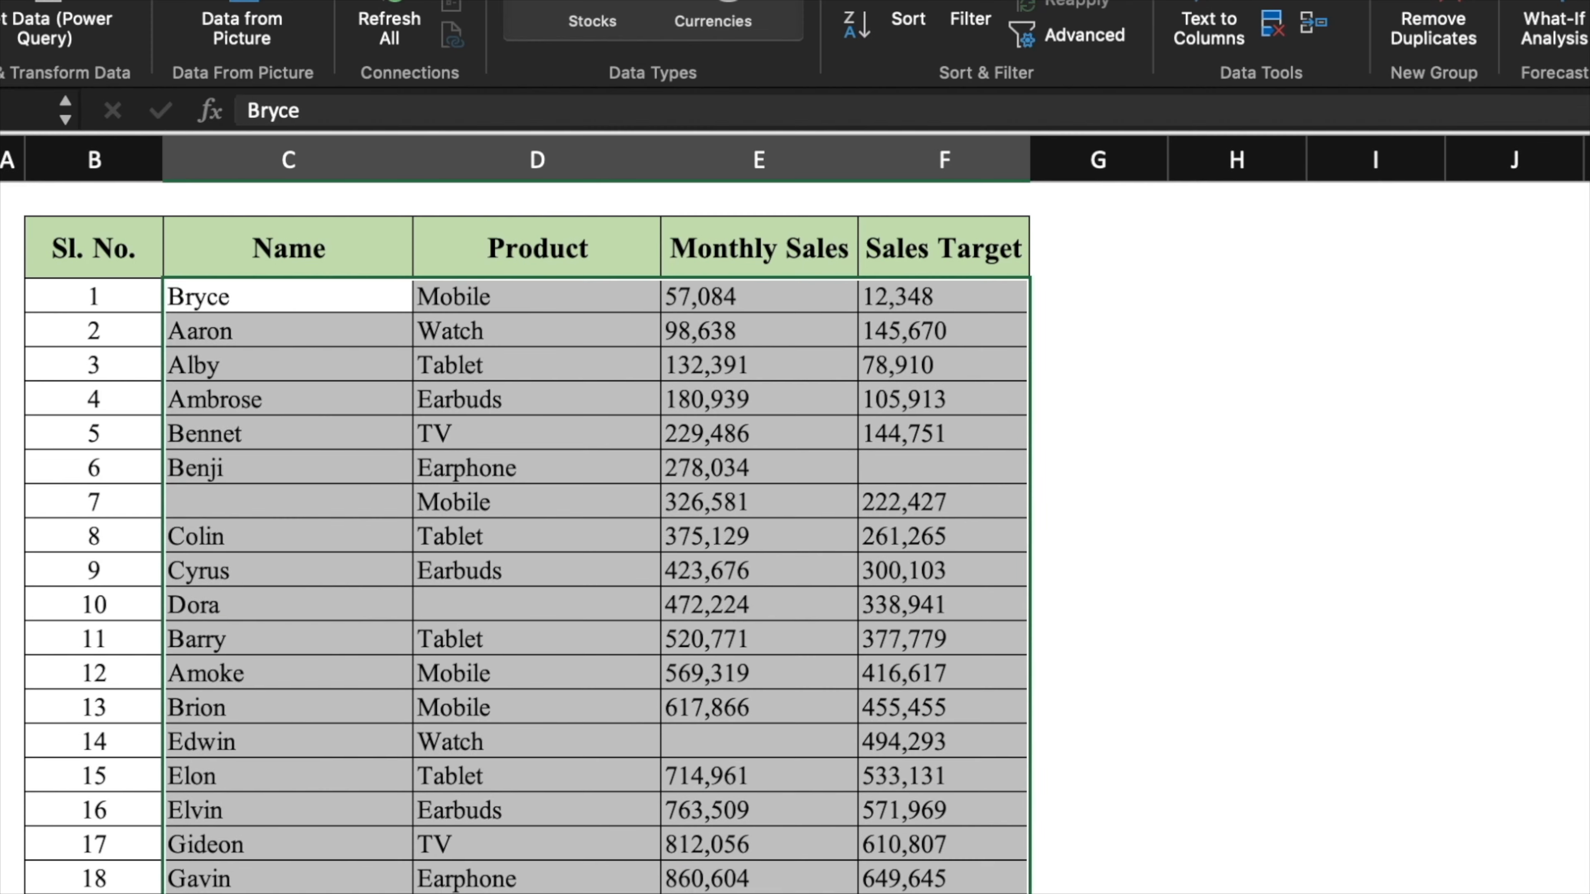
# - Select the table's blank cells via Go To Special and delete their entire rows
pyautogui.press('F5')
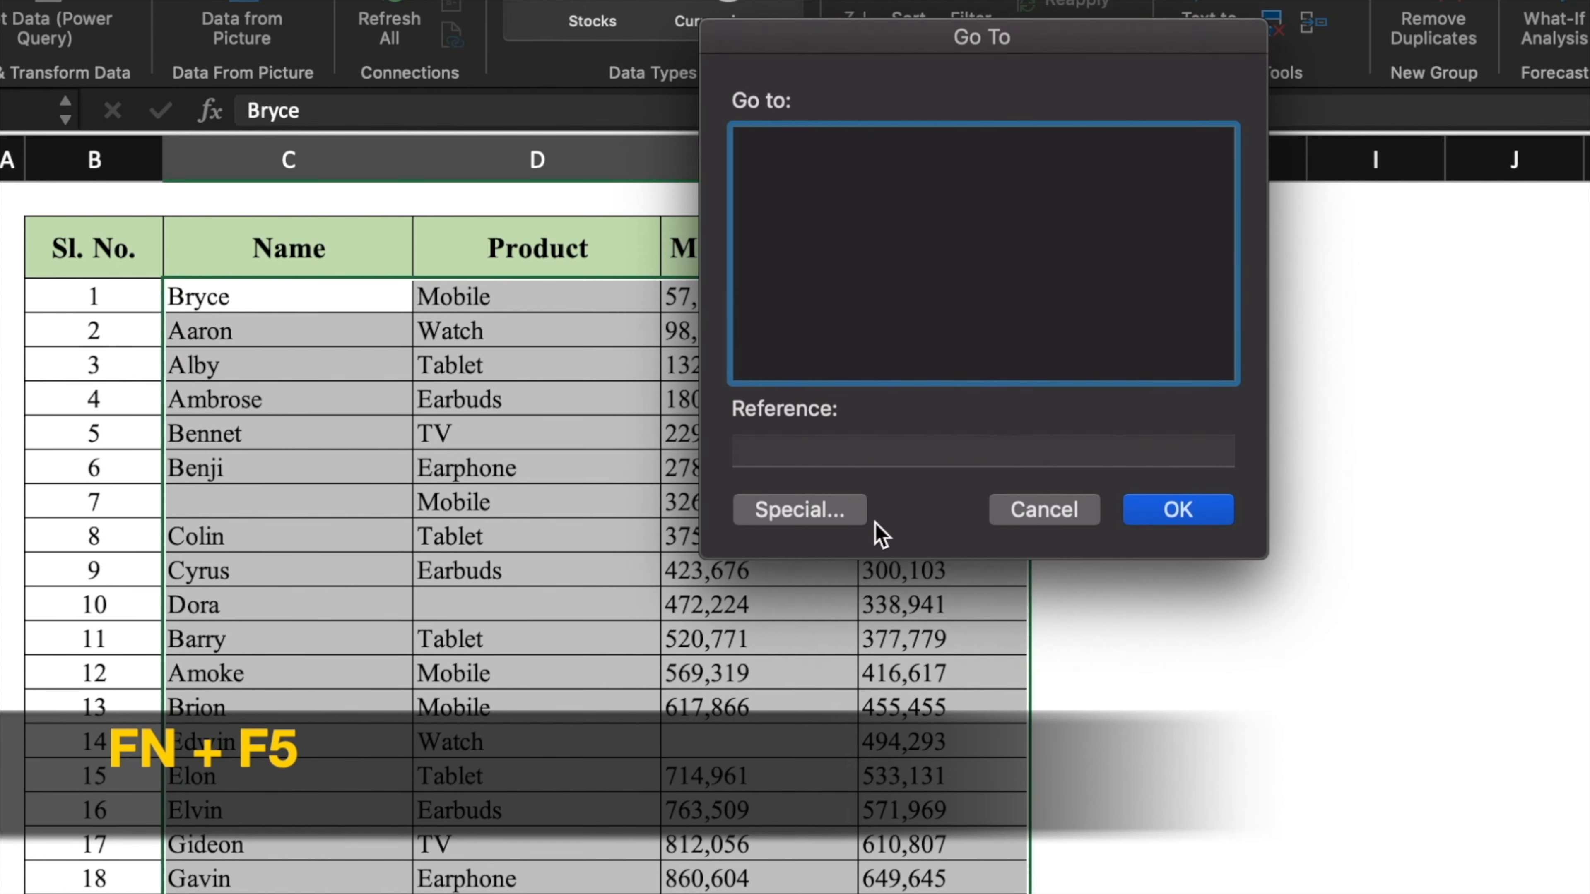
pyautogui.click(828, 512)
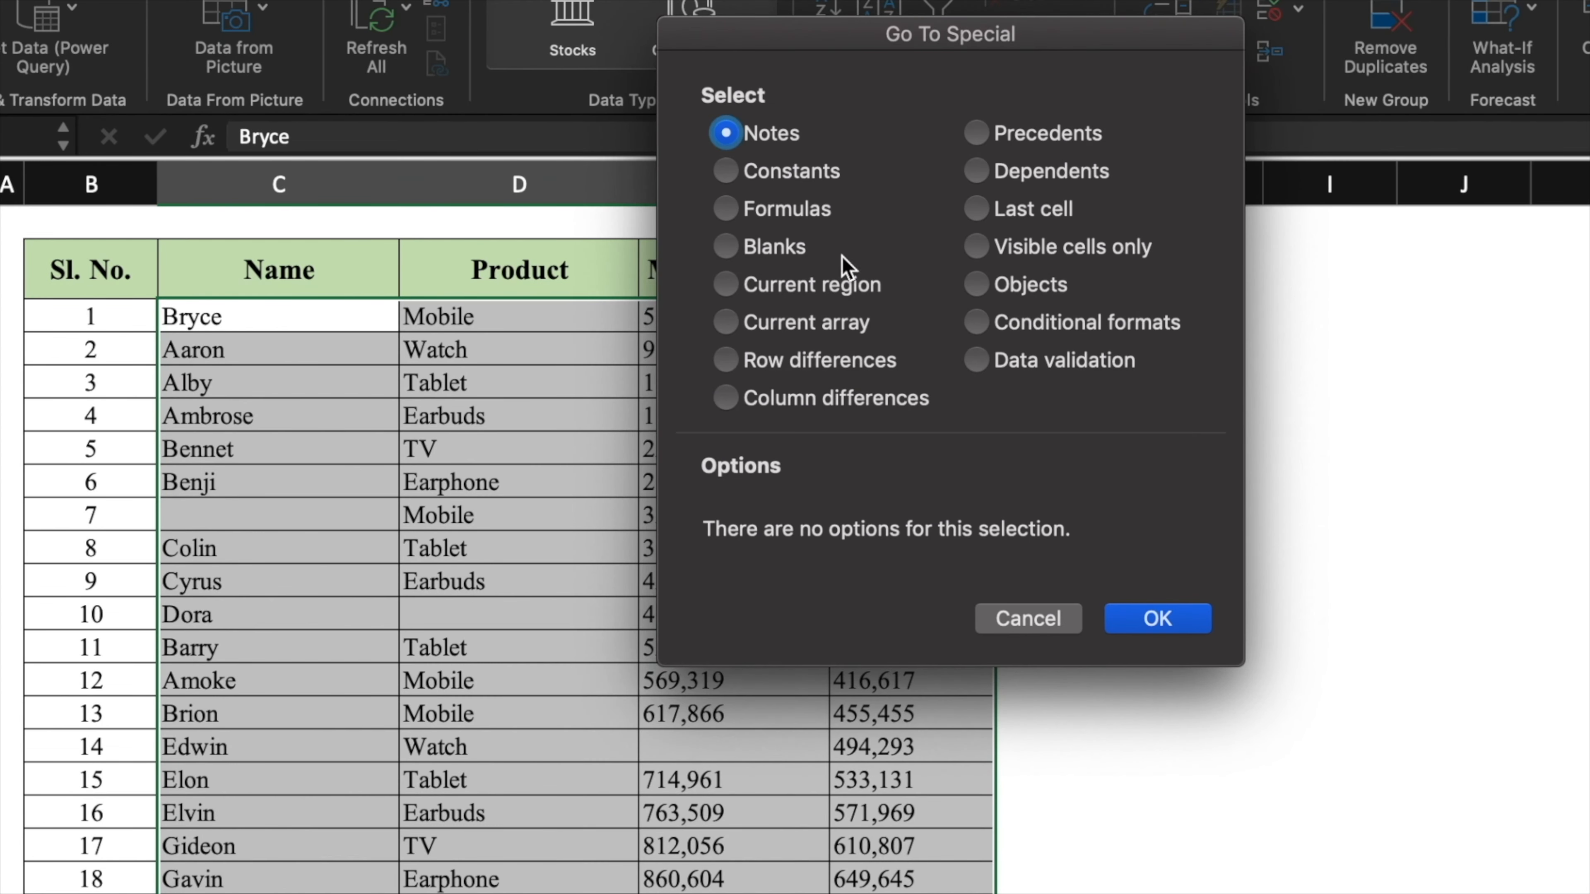
pyautogui.click(734, 246)
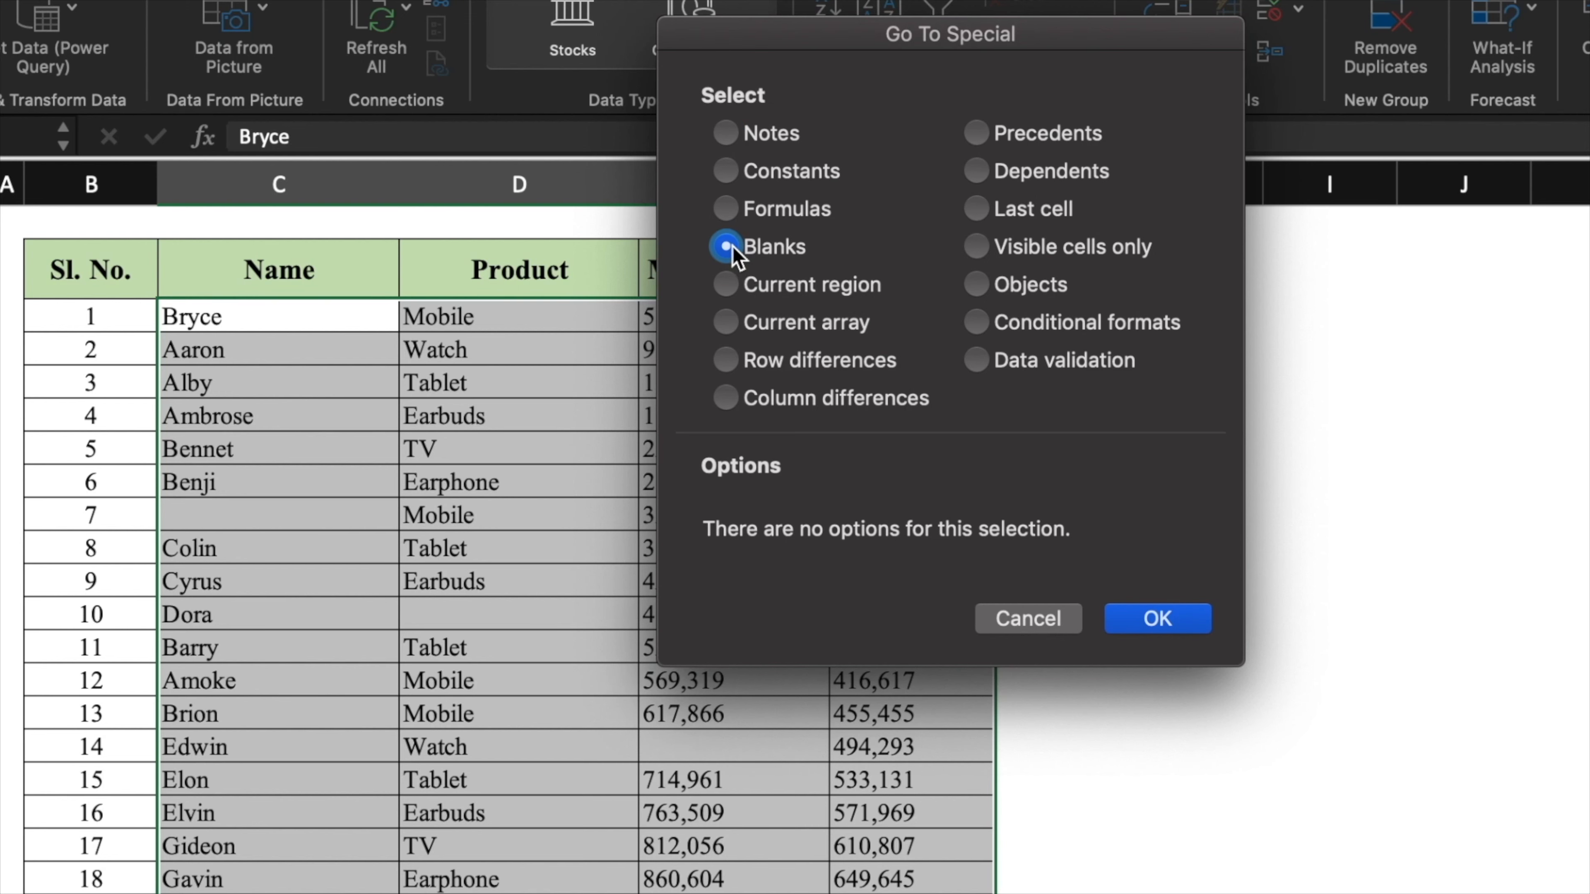
pyautogui.click(1192, 619)
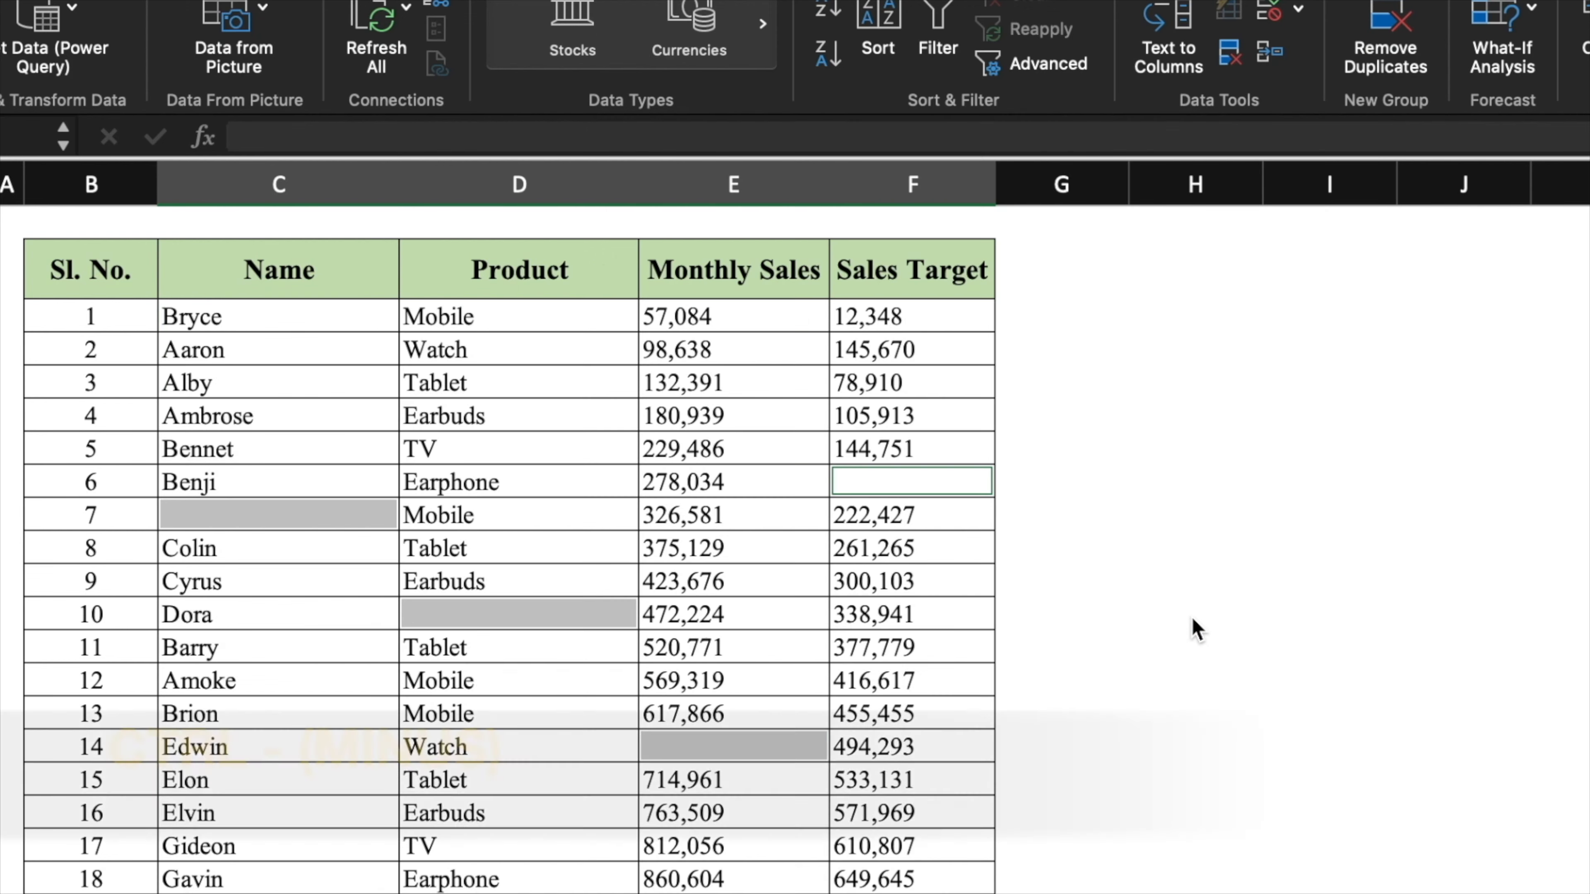
pyautogui.hotkey('ctrl', '-')
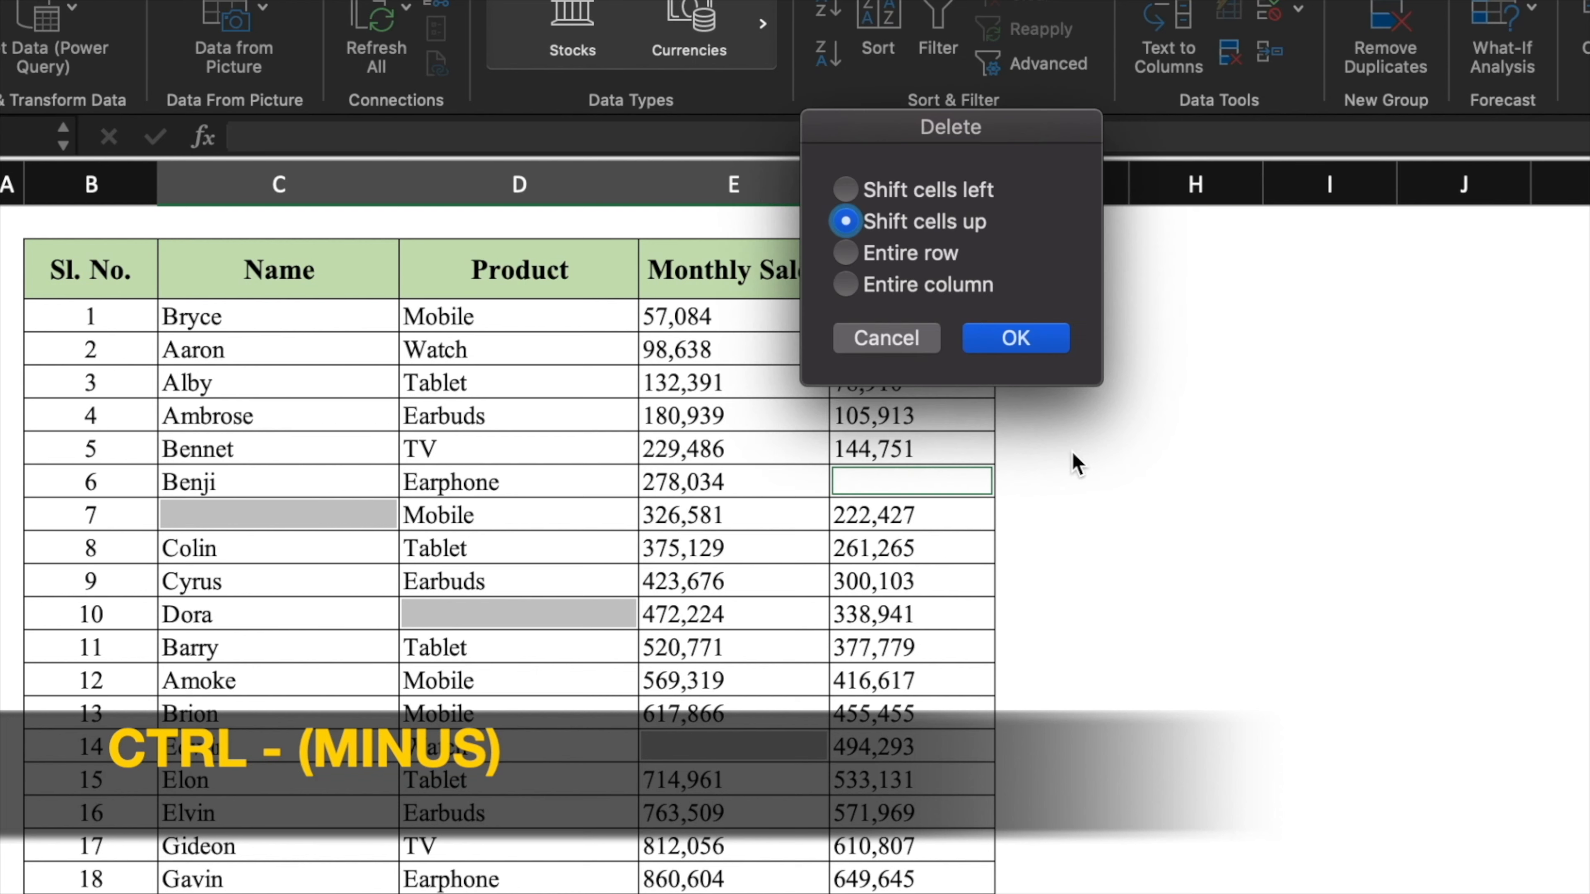
pyautogui.click(846, 254)
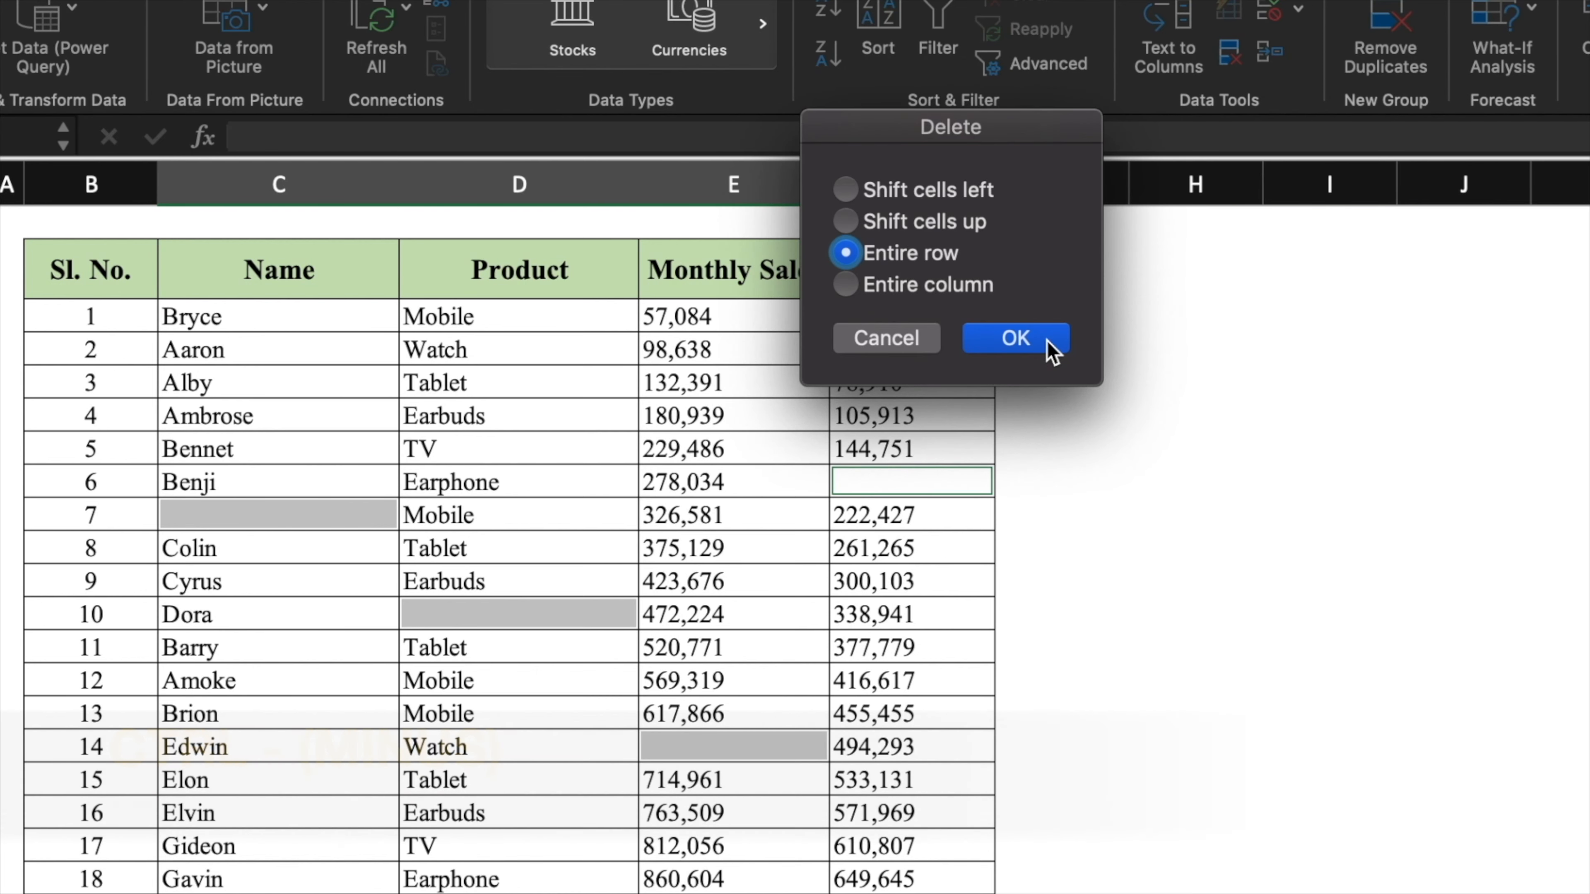
pyautogui.click(1046, 339)
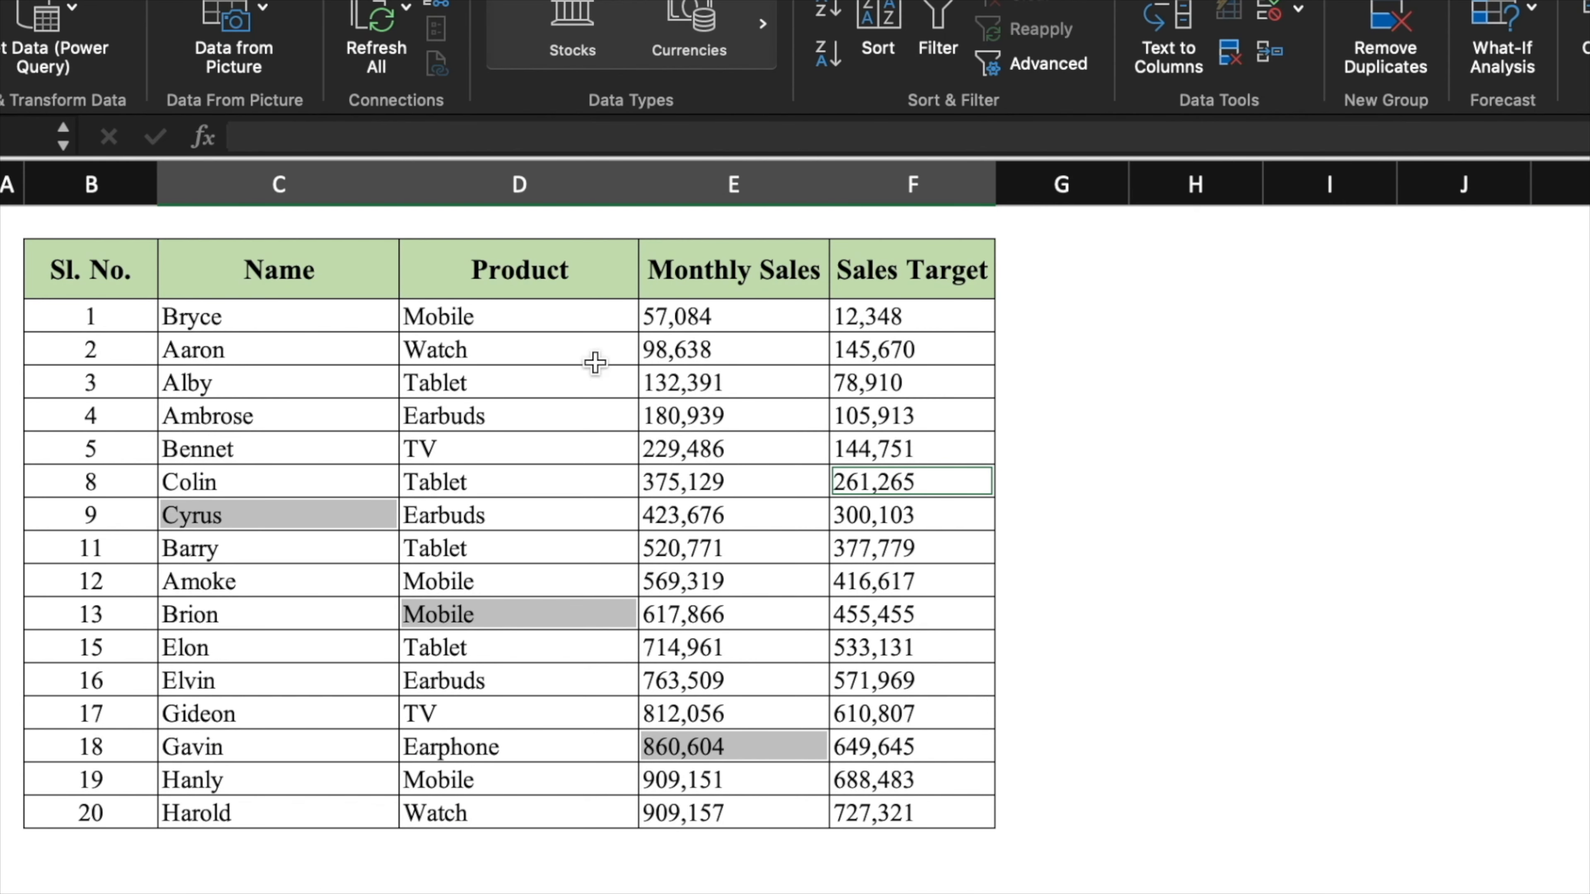
pyautogui.click(1165, 528)
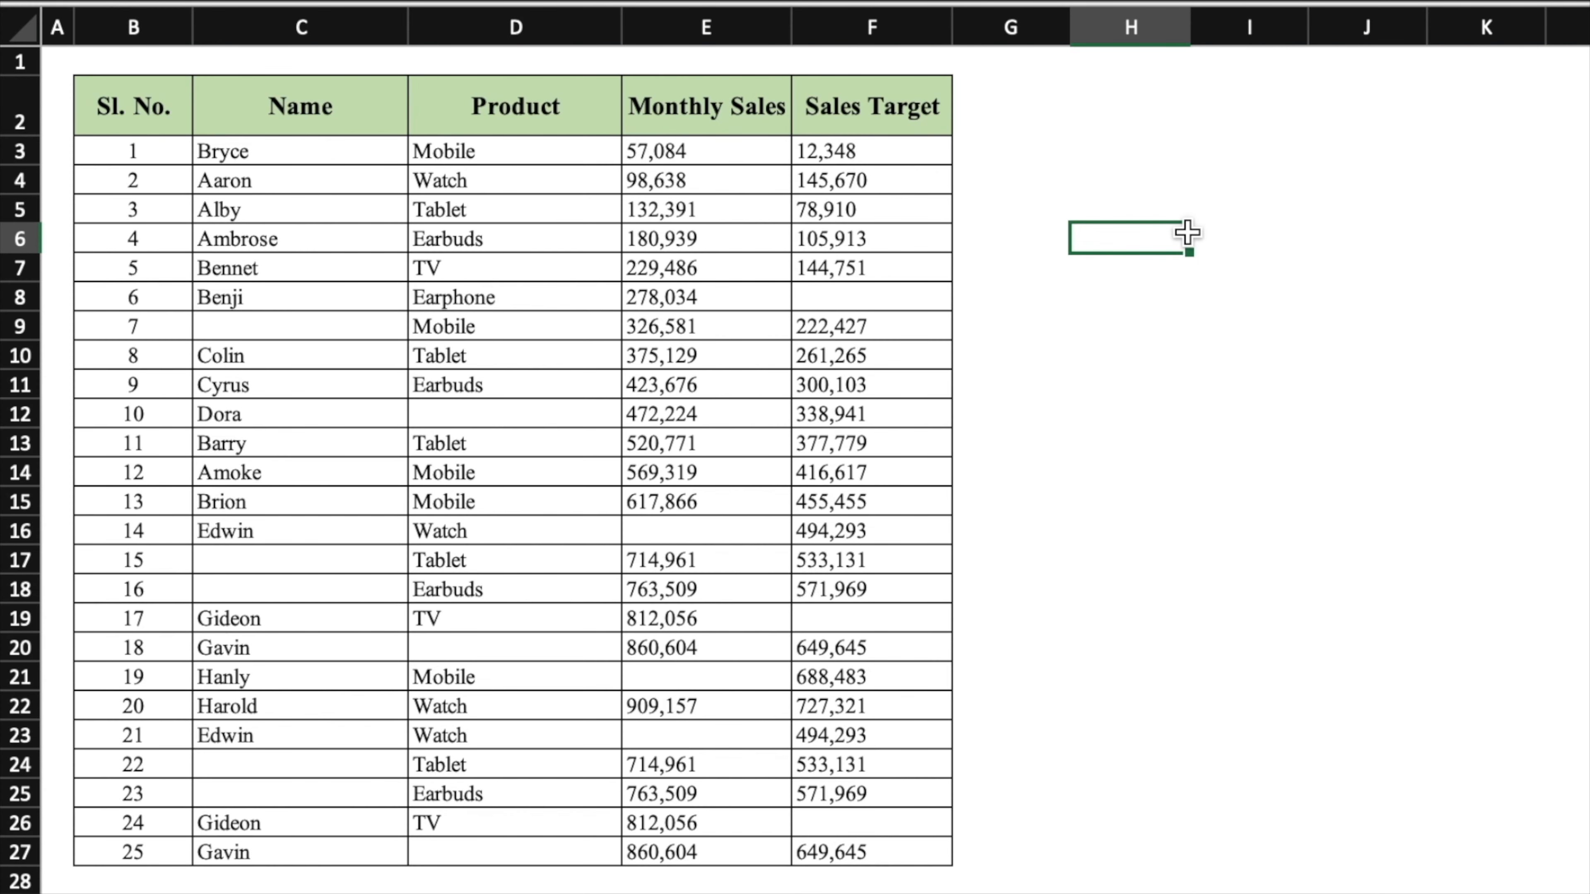
pyautogui.click(338, 324)
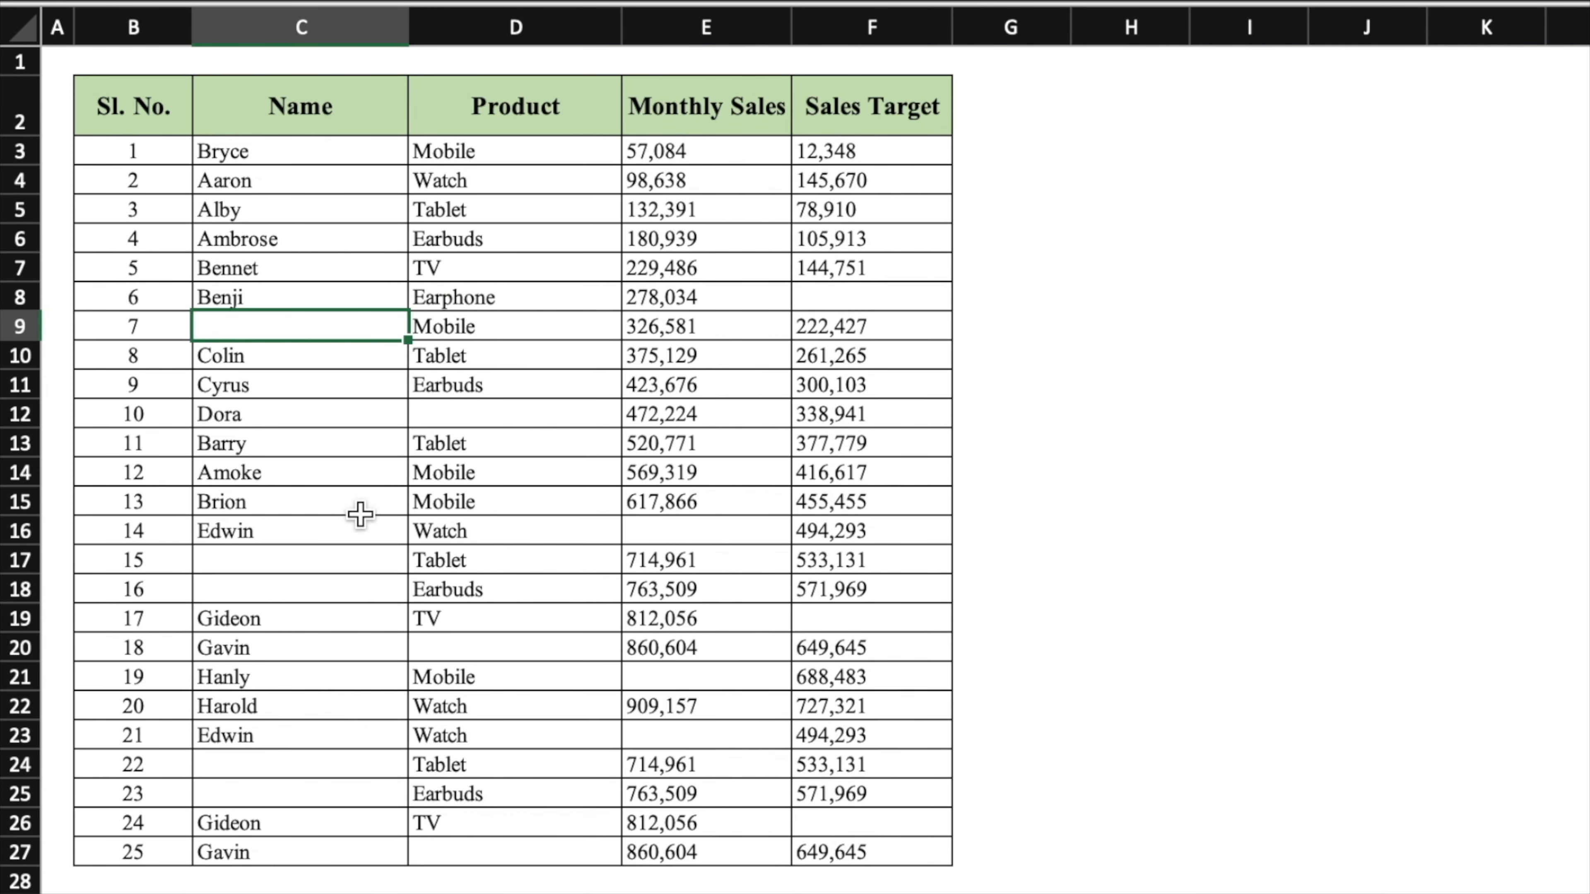
pyautogui.click(364, 559)
pyautogui.click(367, 608)
pyautogui.click(555, 655)
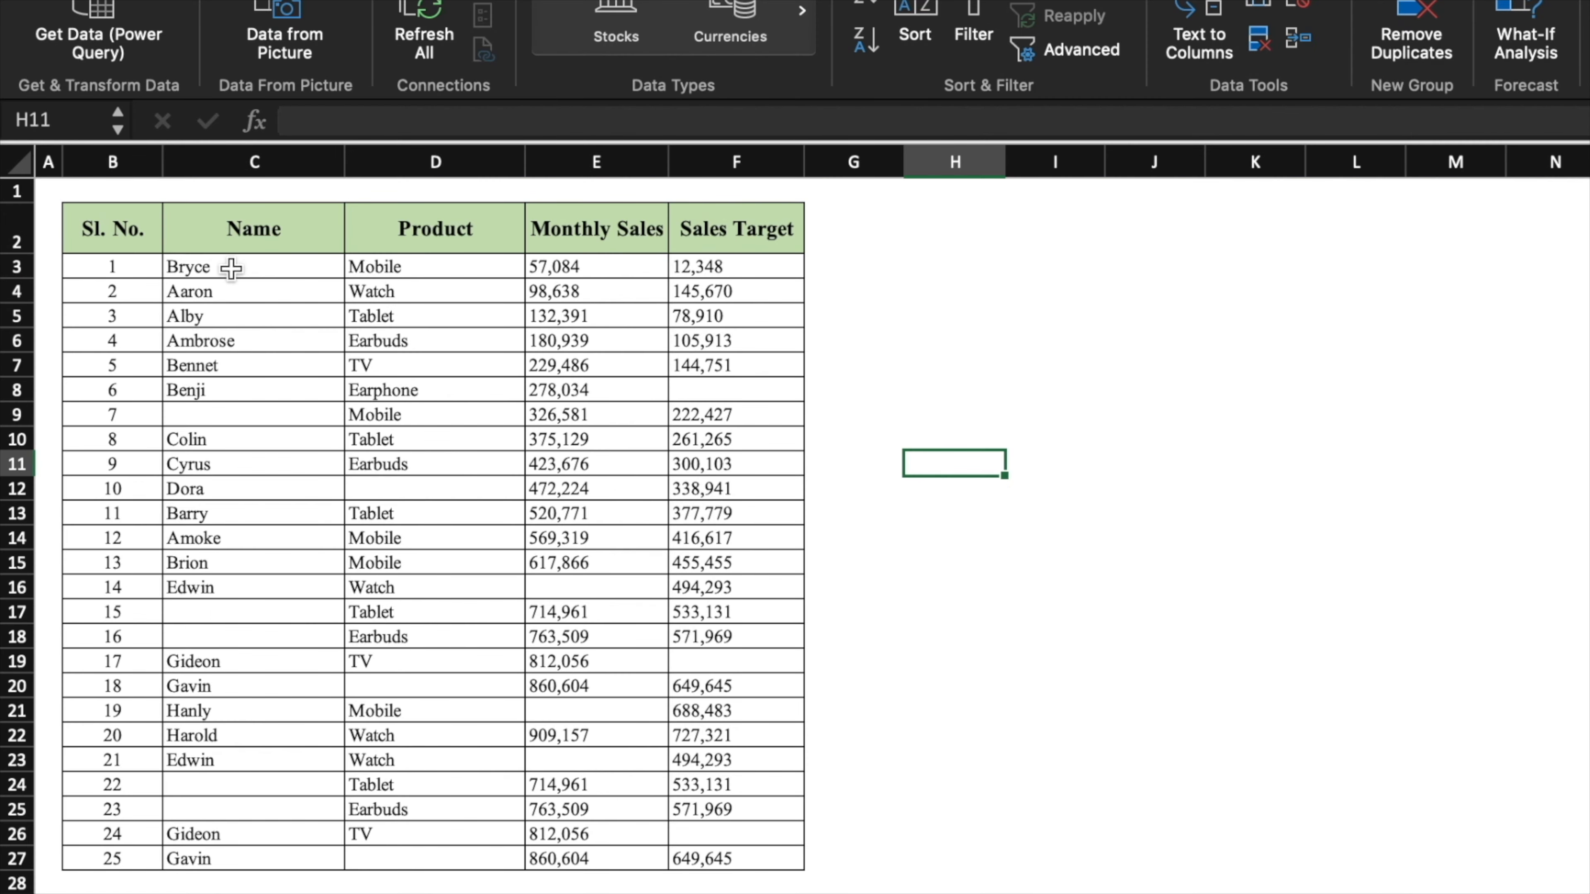
# - Select C3:F27, then pick only its Blanks through Go To Special
pyautogui.moveTo(231, 268); pyautogui.dragTo(761, 857)
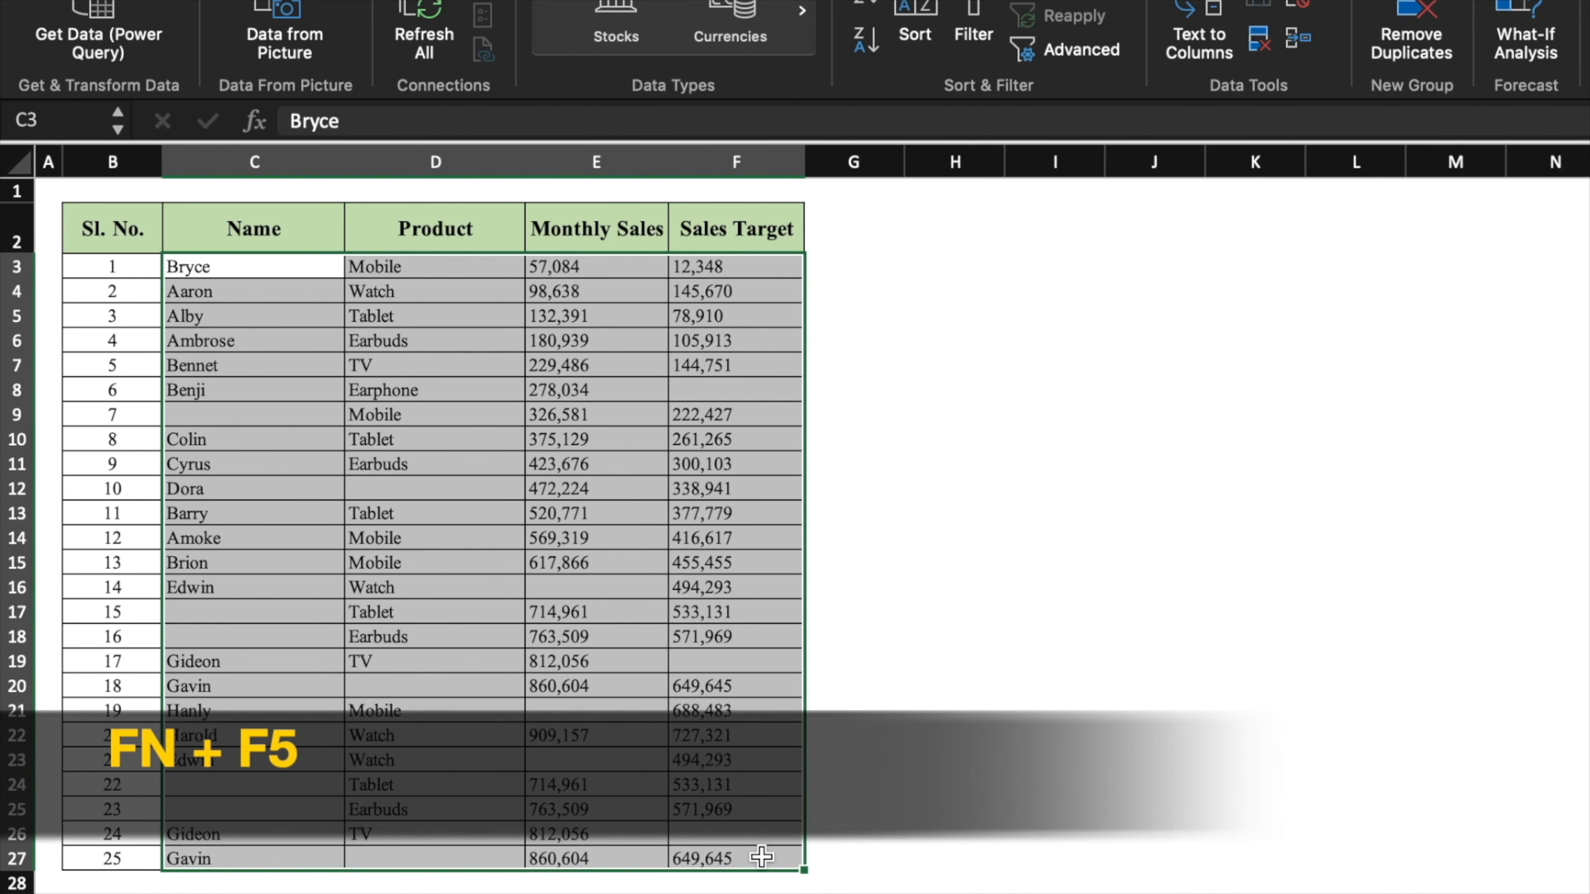
pyautogui.press('F5')
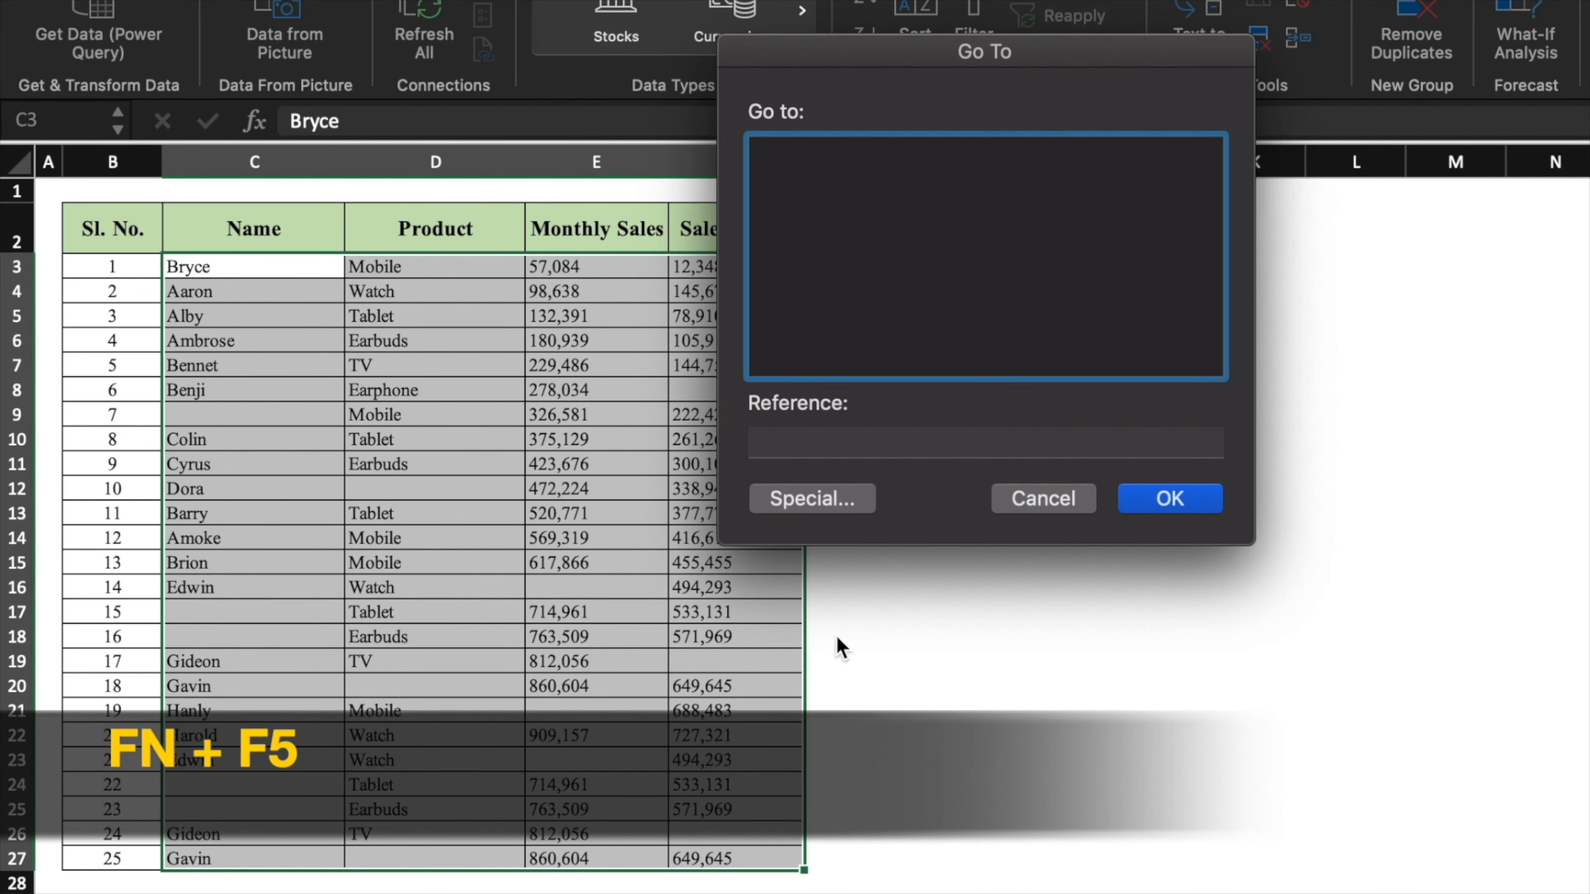
pyautogui.click(861, 509)
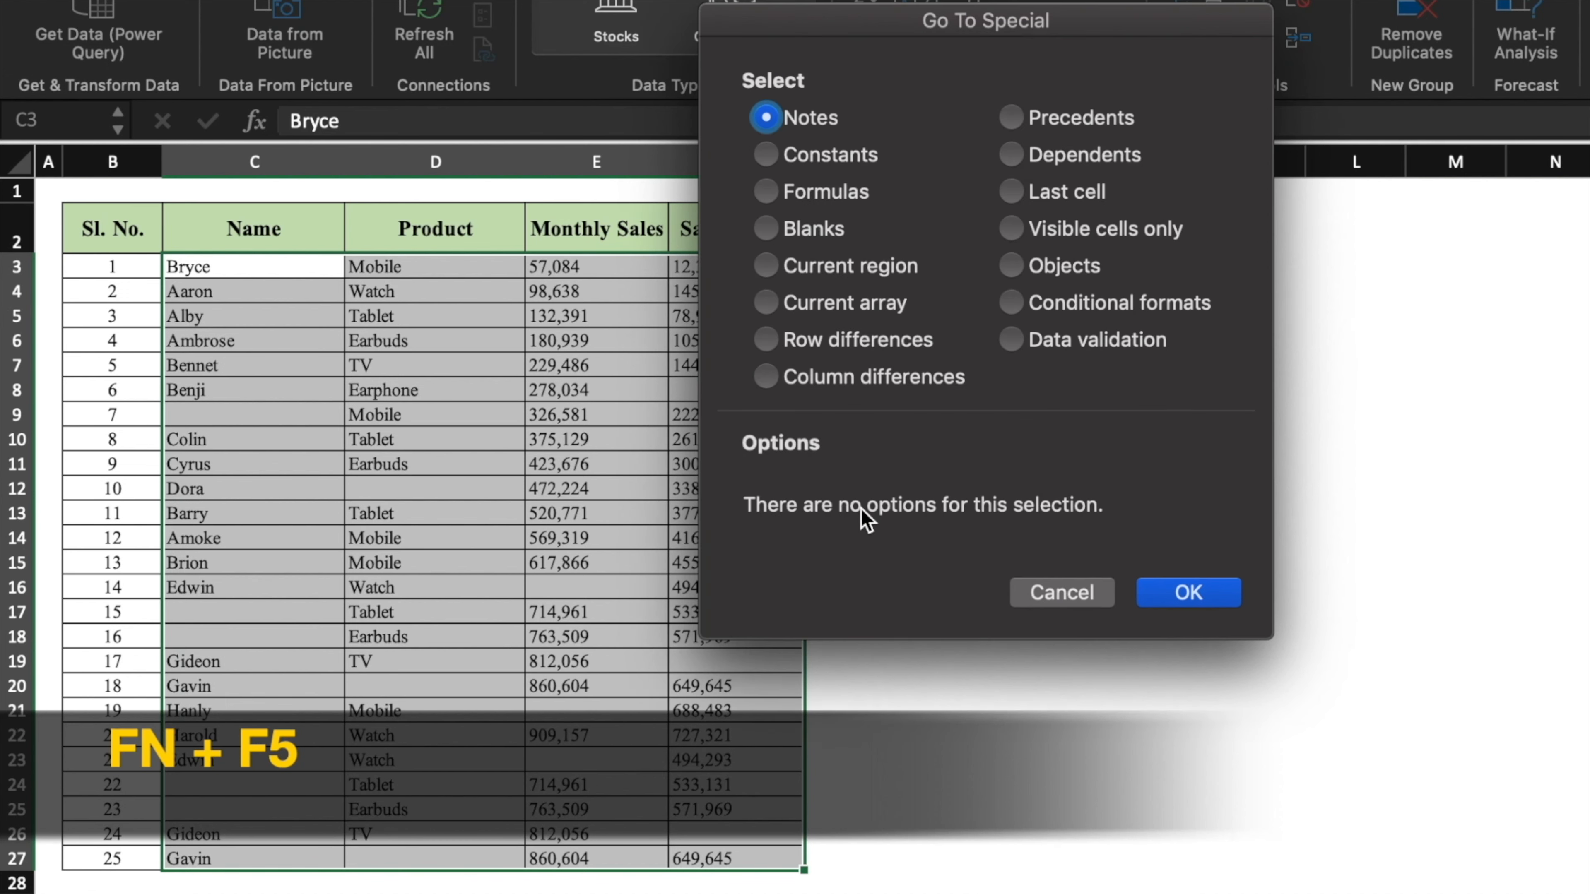
pyautogui.click(787, 231)
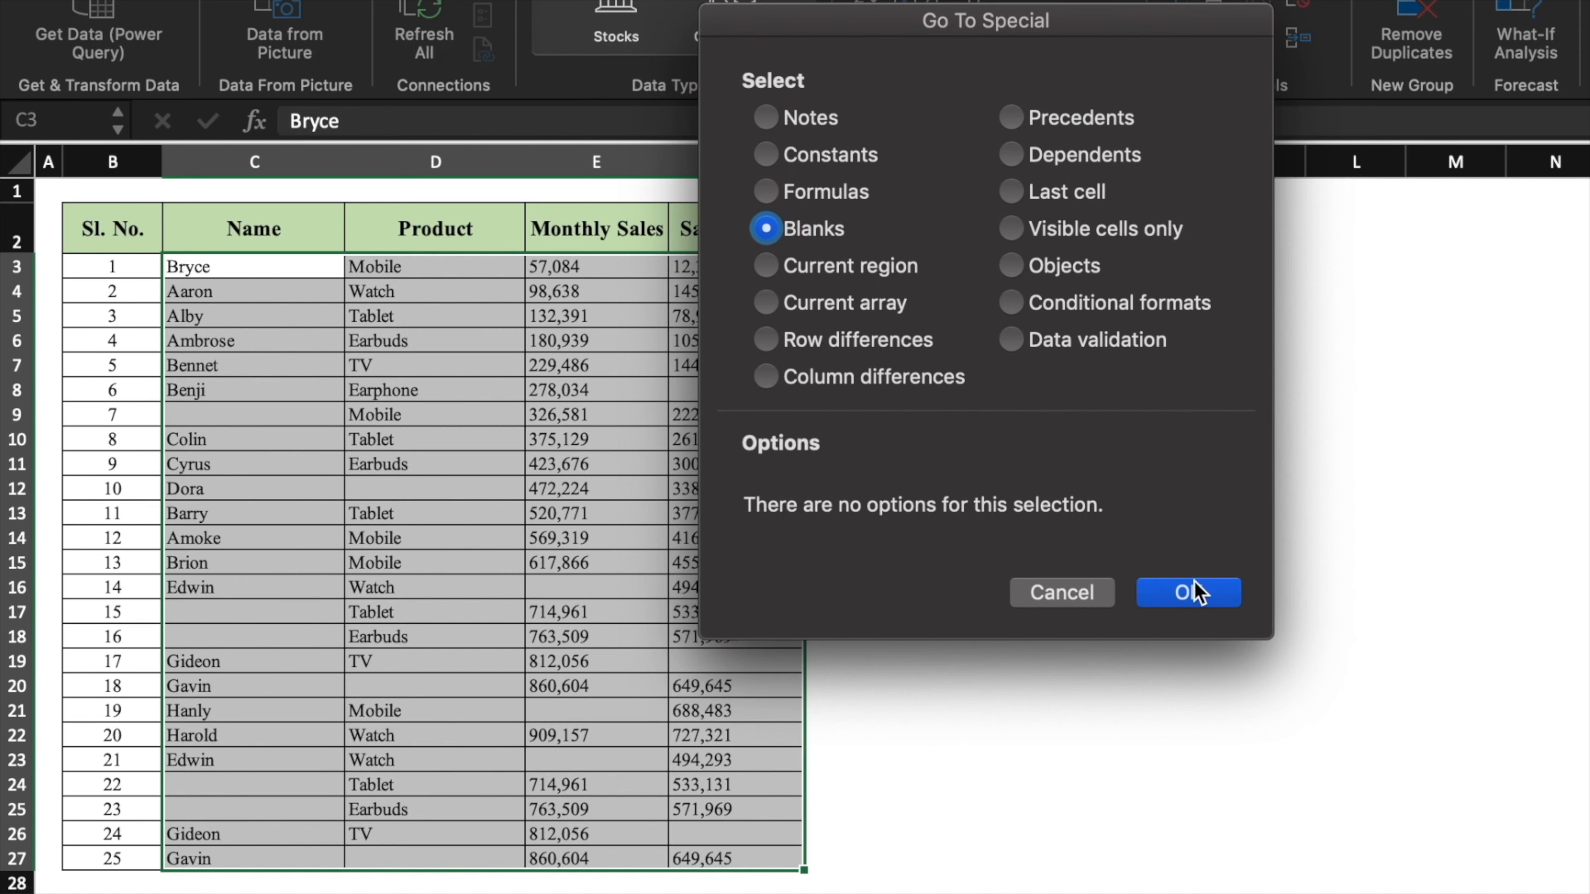
pyautogui.click(1193, 591)
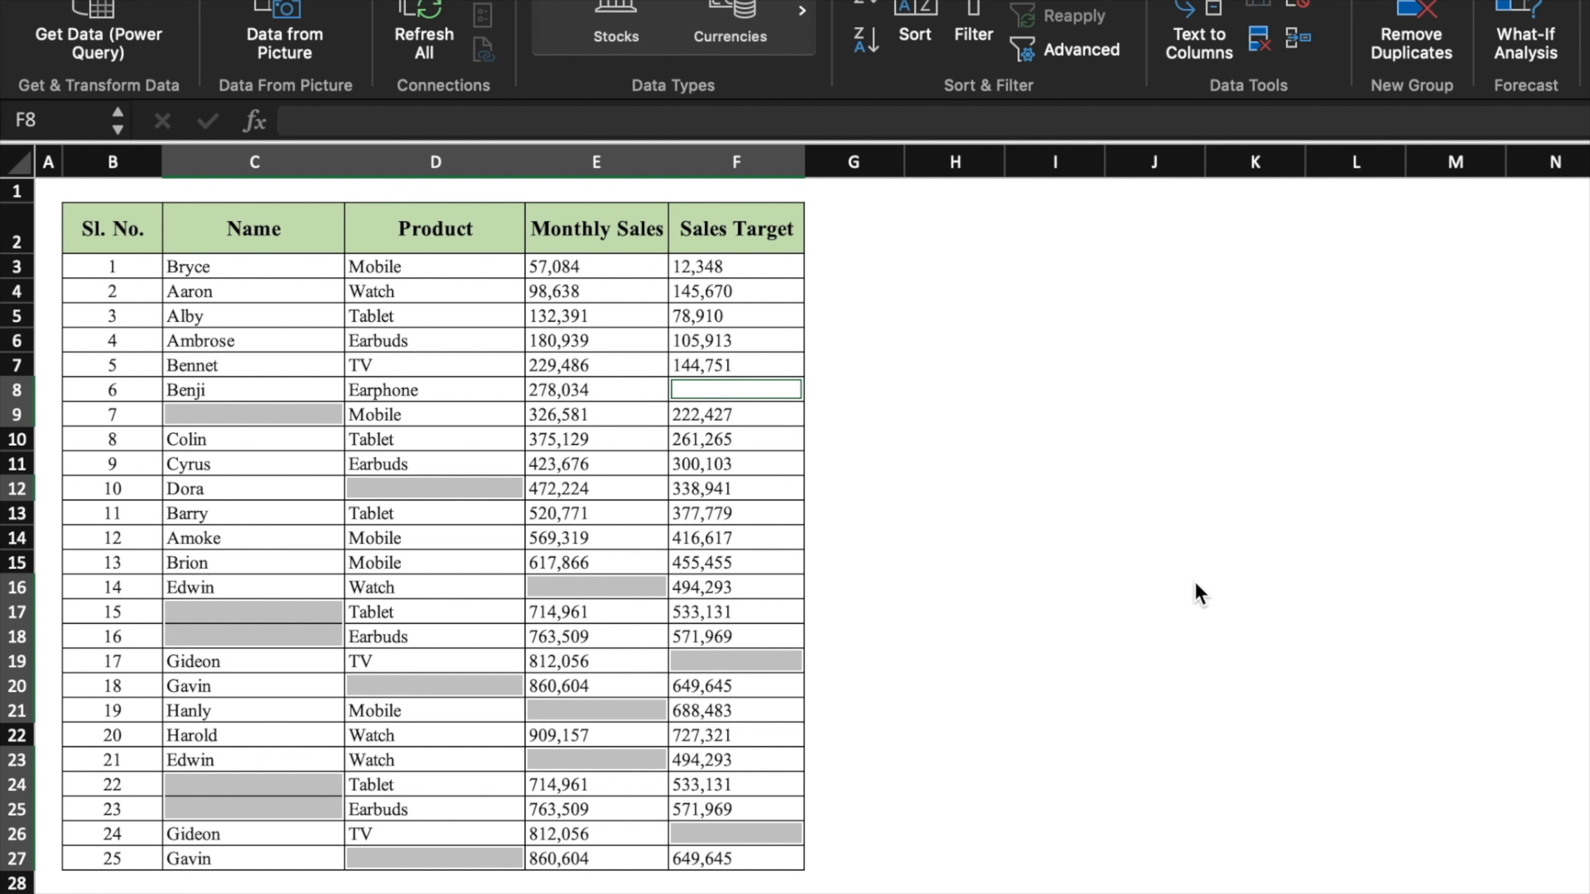
# - Enter 'Missing' into all the selected blank cells at once with Ctrl+Enter
pyautogui.click(618, 125)
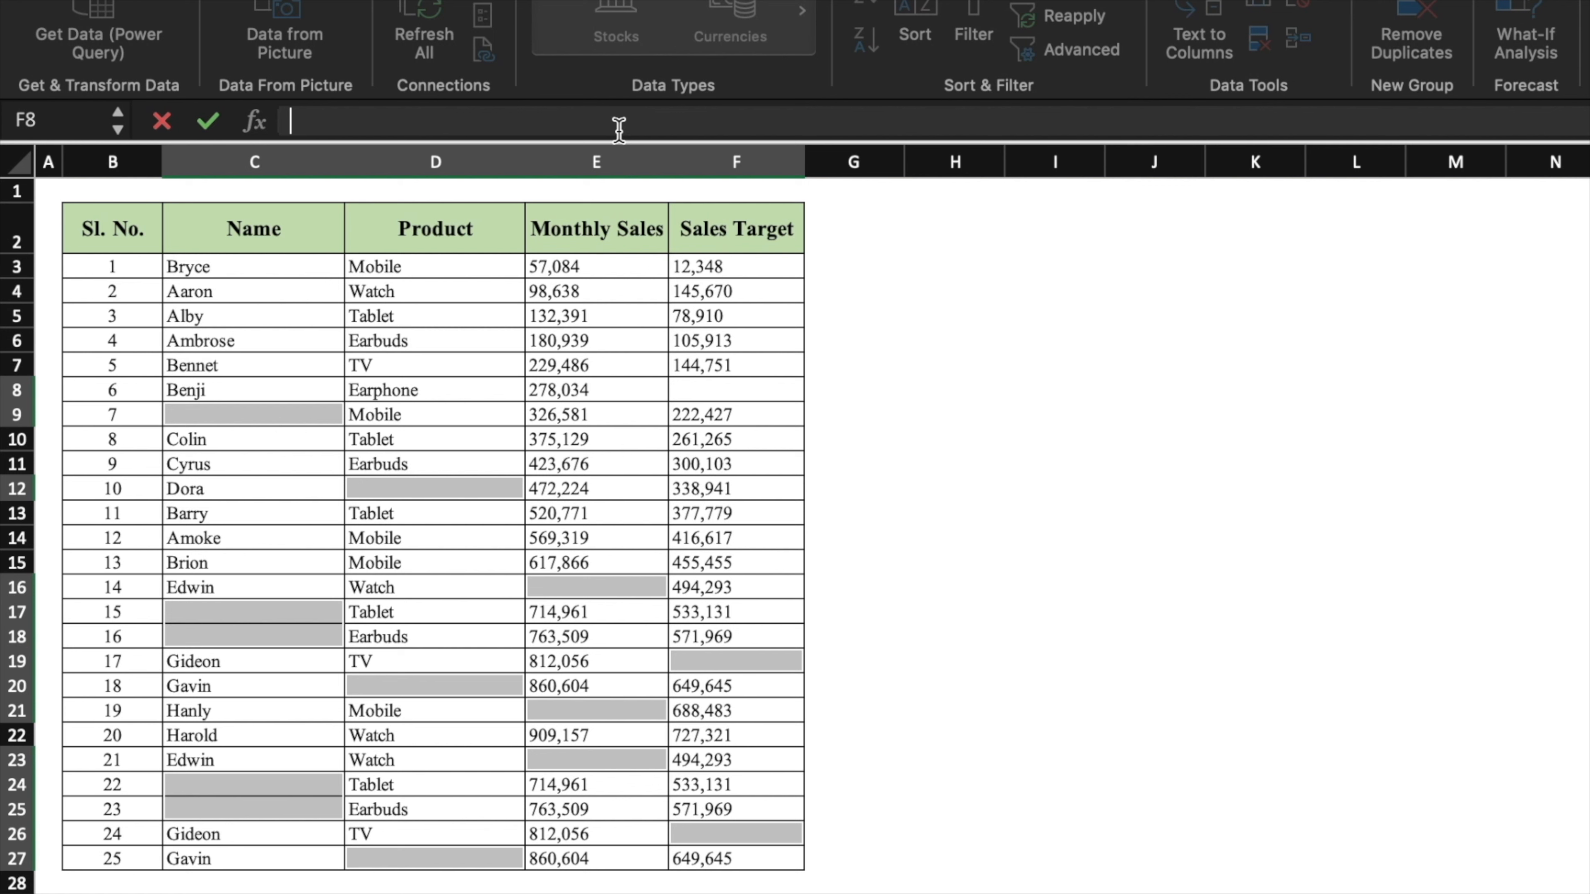
pyautogui.write('Missing')
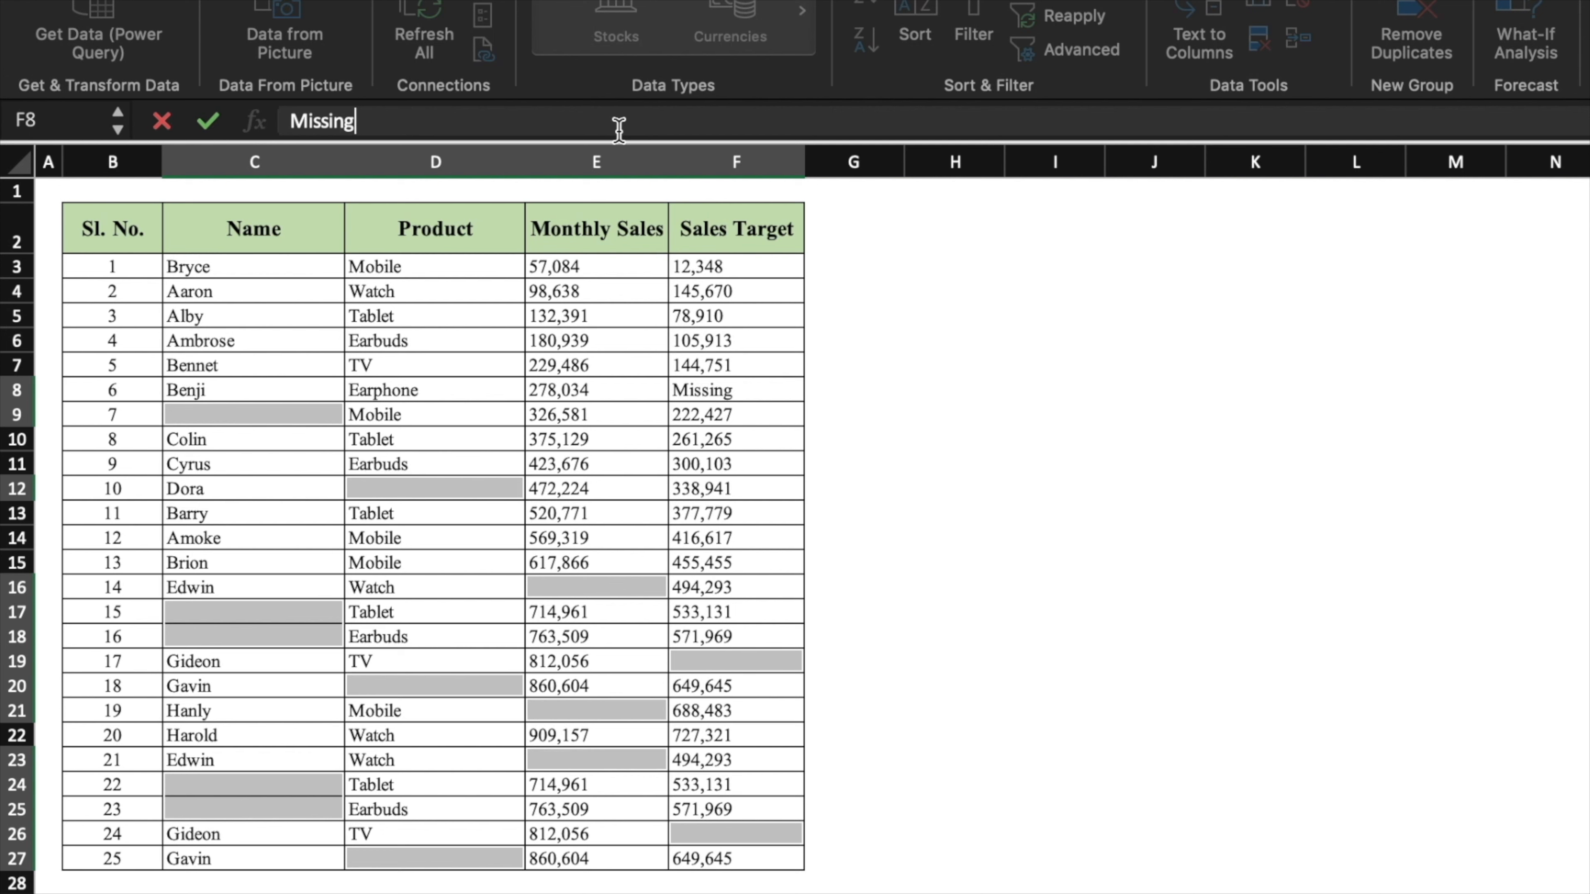
pyautogui.hotkey('ctrl', 'Return')
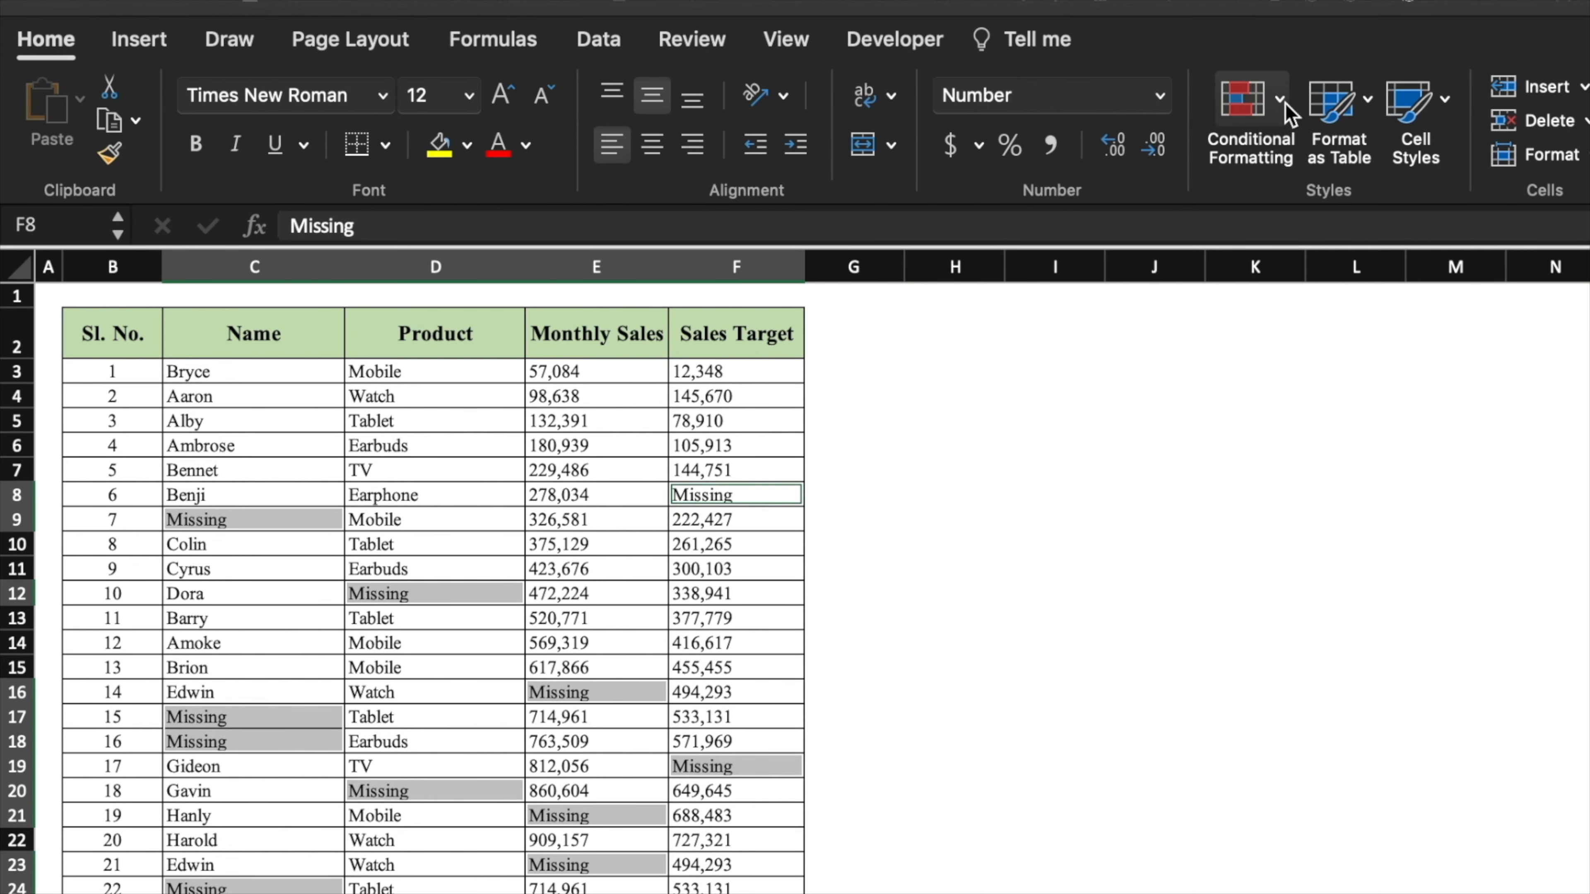
# - Add a conditional formatting rule giving cells equal to 'Missing' a light red fill
pyautogui.click(1286, 104)
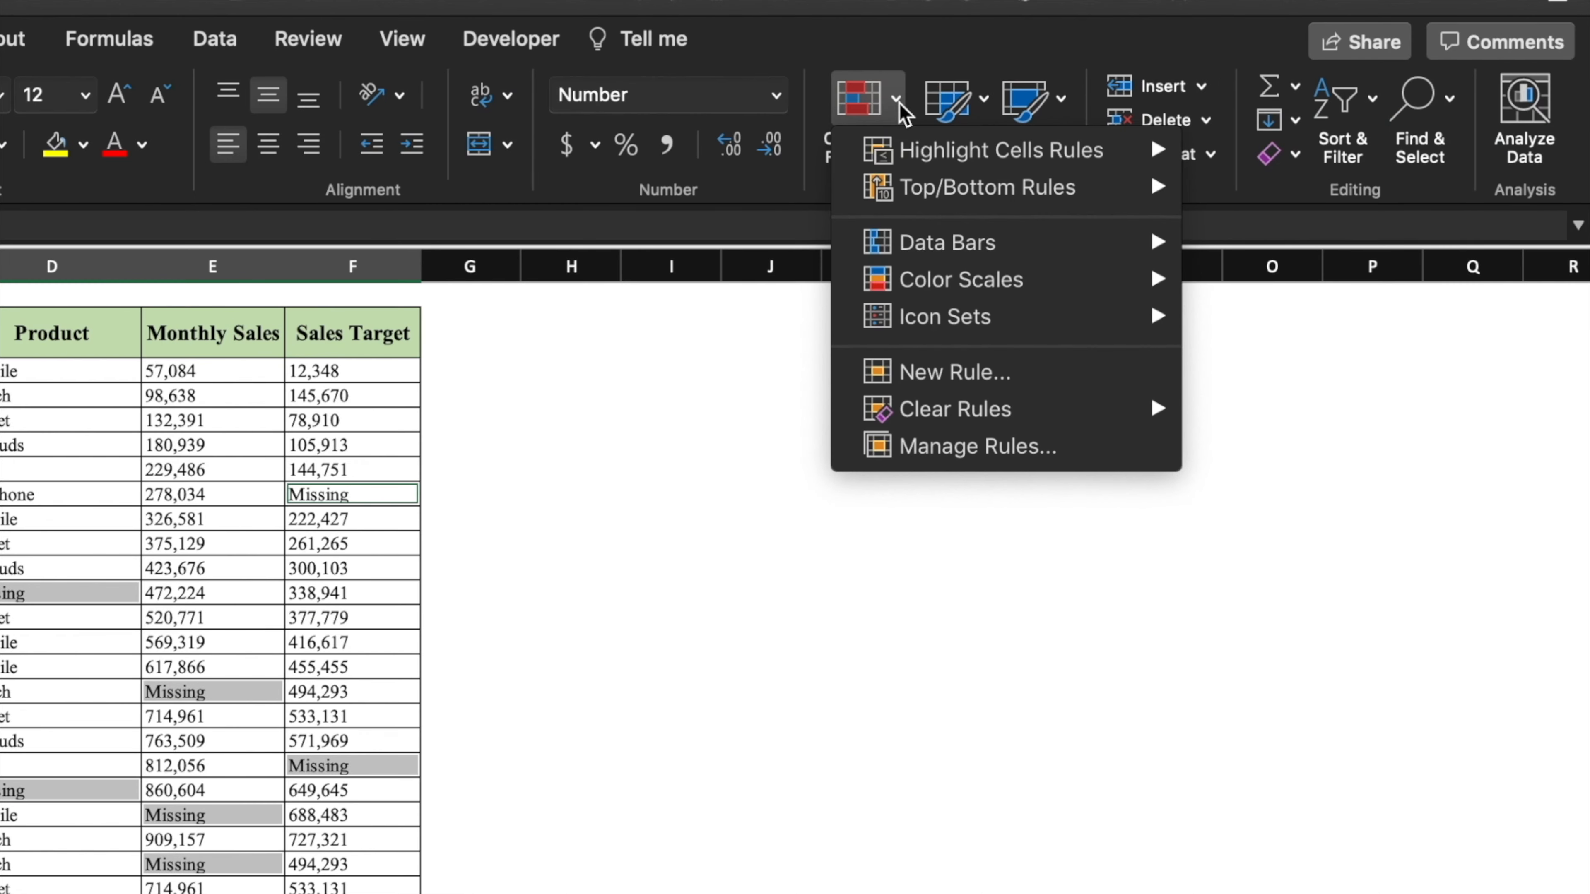
pyautogui.moveTo(1372, 153)
pyautogui.click(1325, 274)
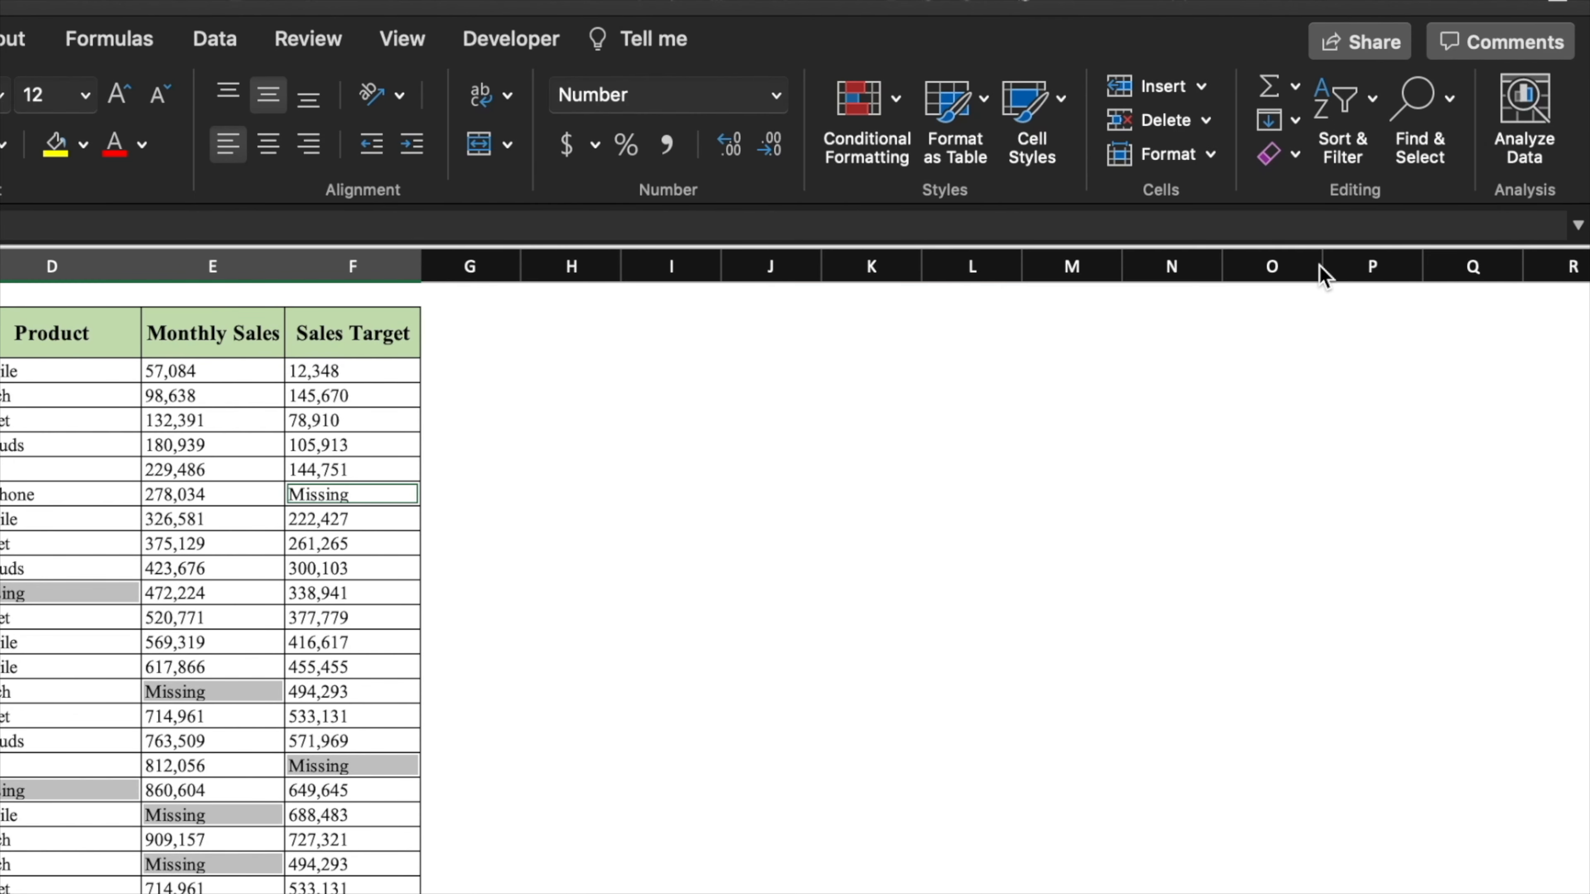
pyautogui.click(788, 382)
pyautogui.write('Missing')
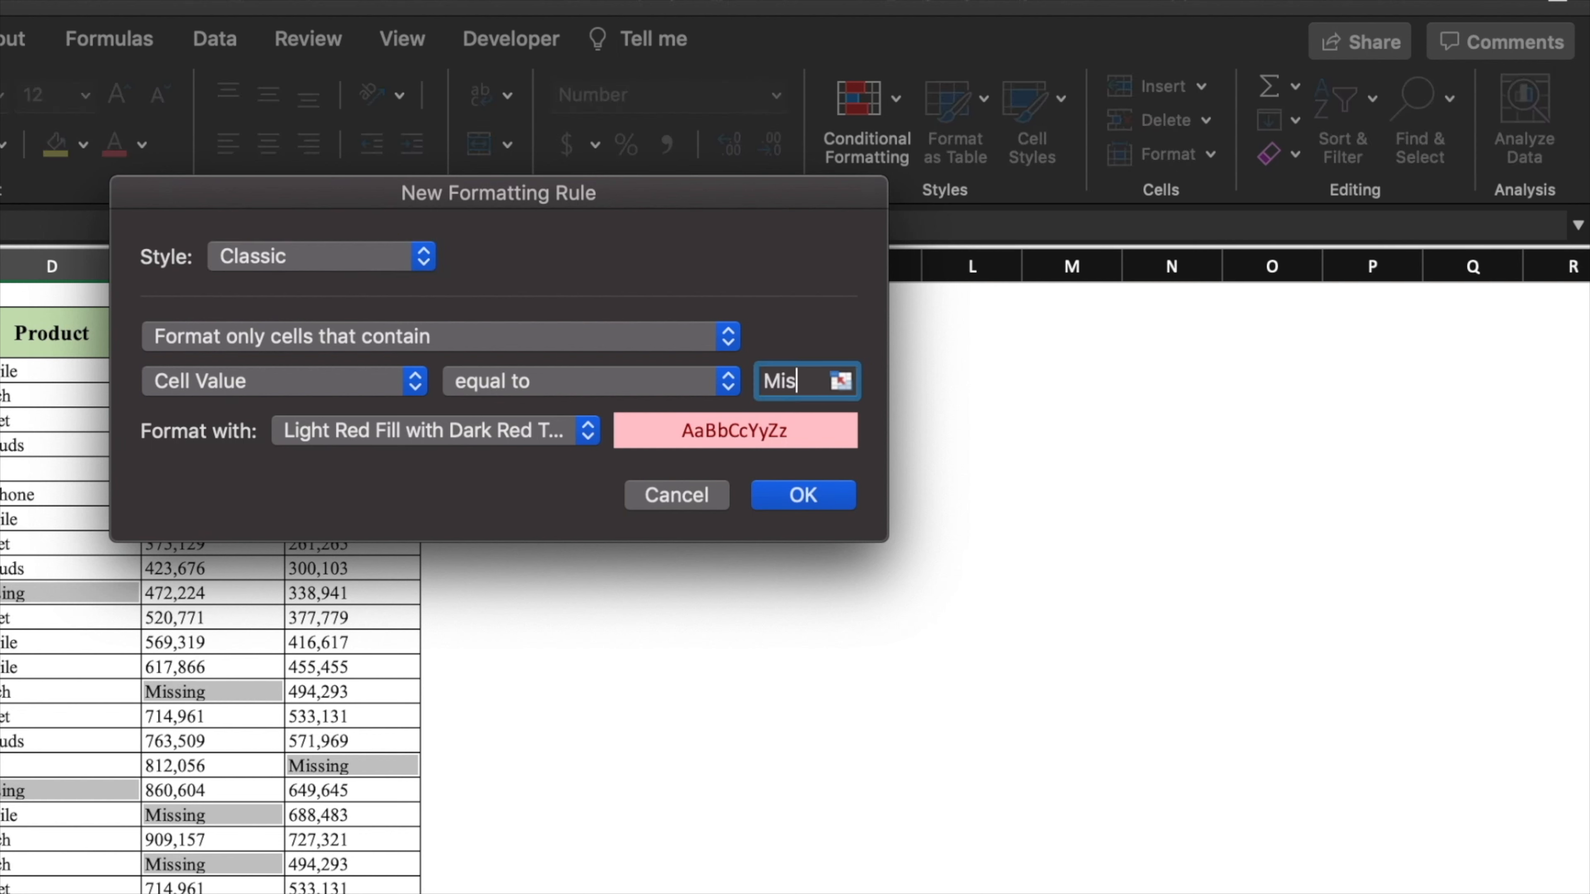
pyautogui.click(813, 501)
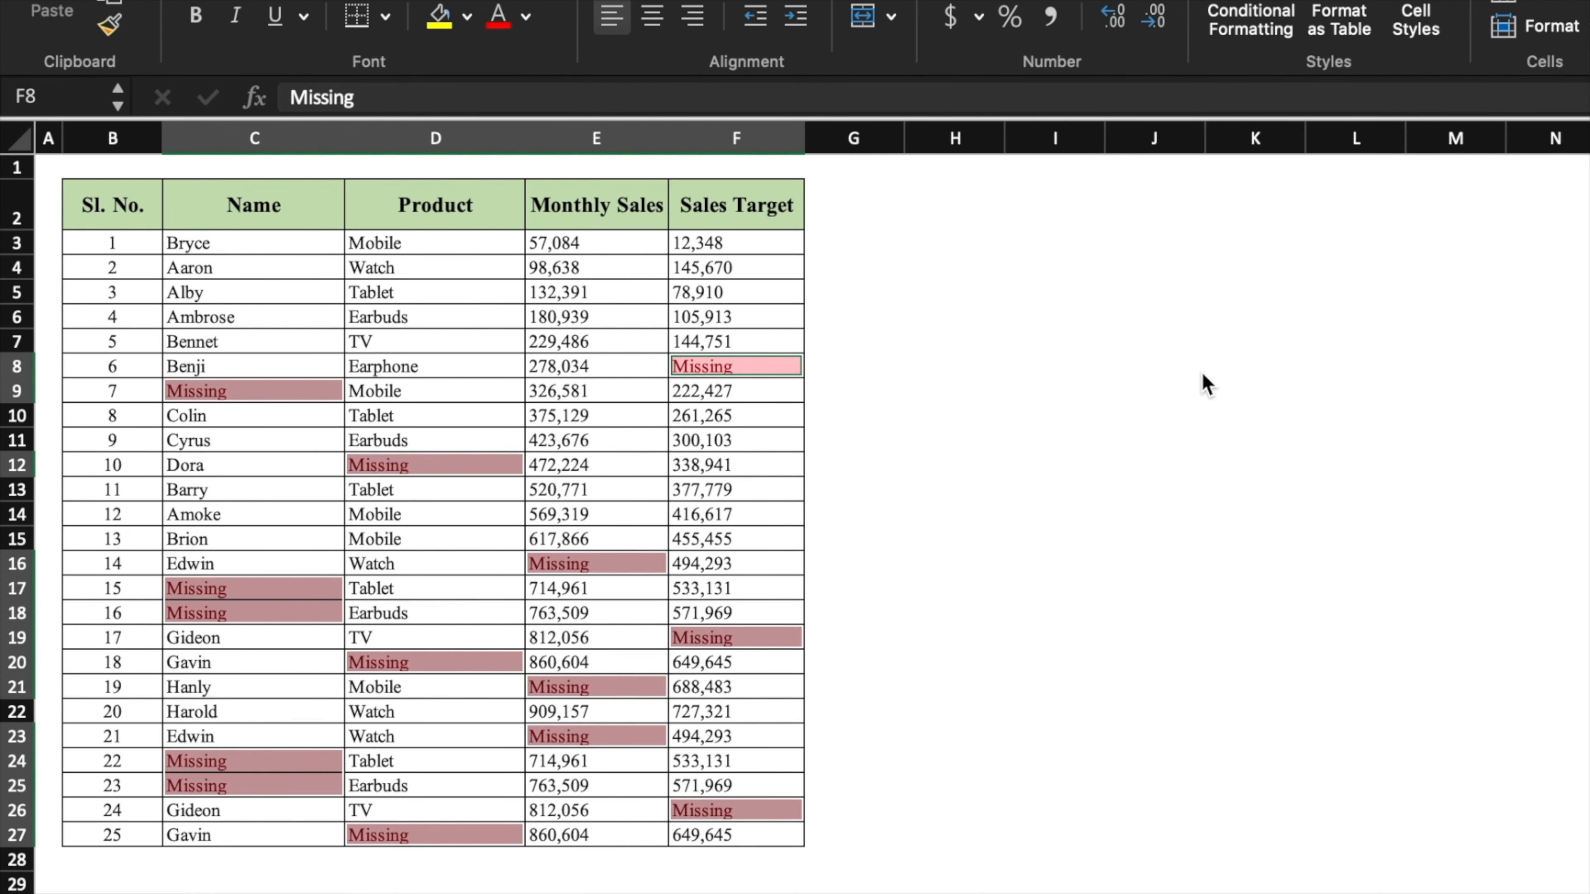
pyautogui.click(1202, 374)
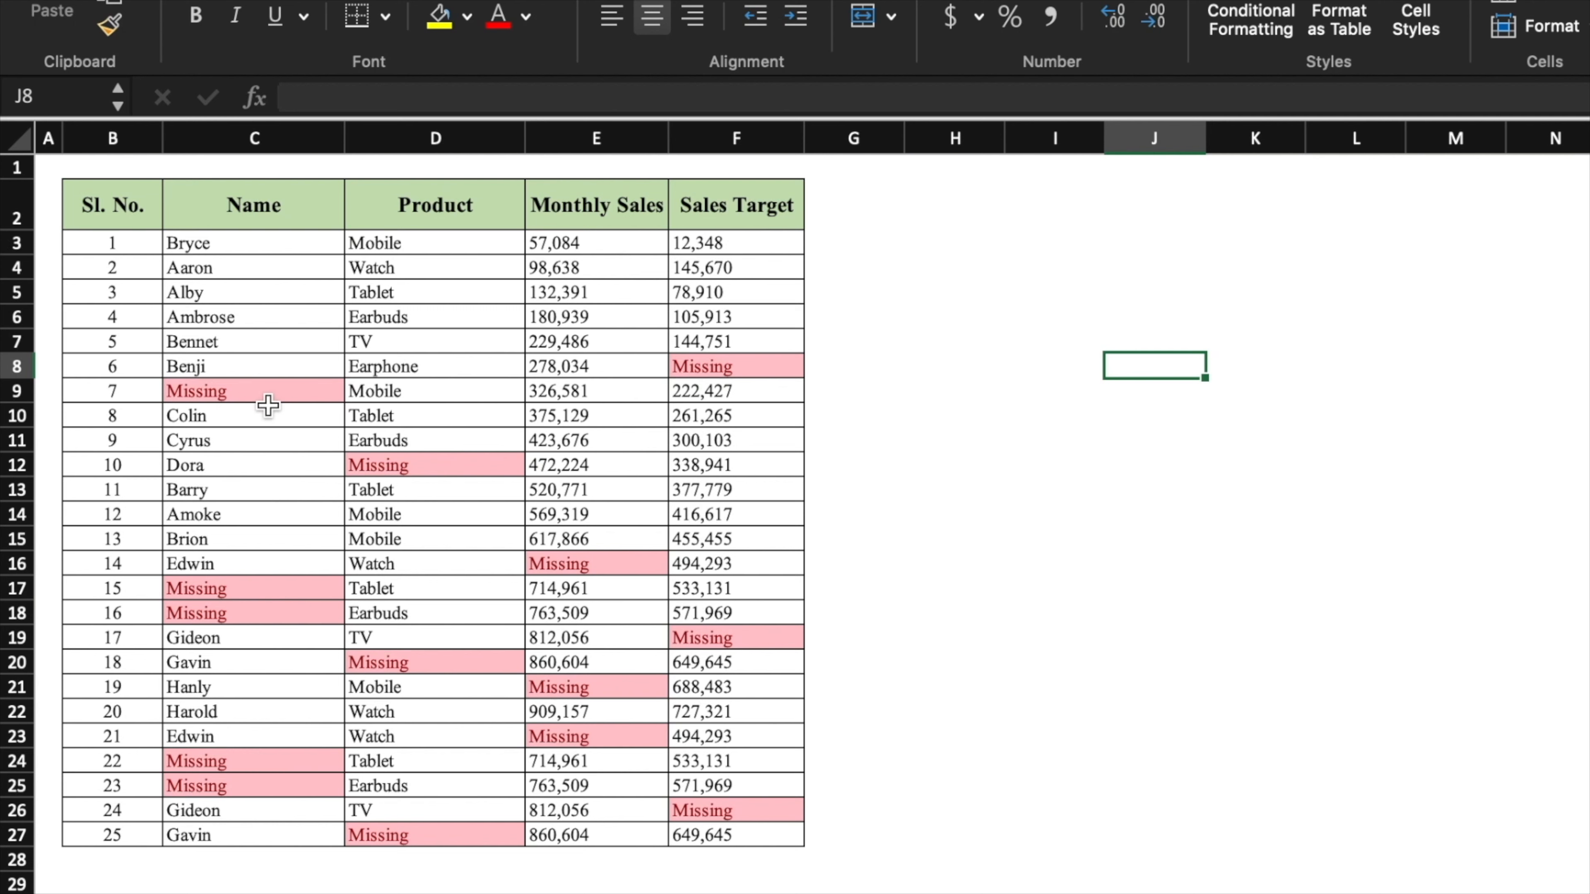
# - Replace the Missing entry in cell C9 with 'Monk'
pyautogui.click(286, 389)
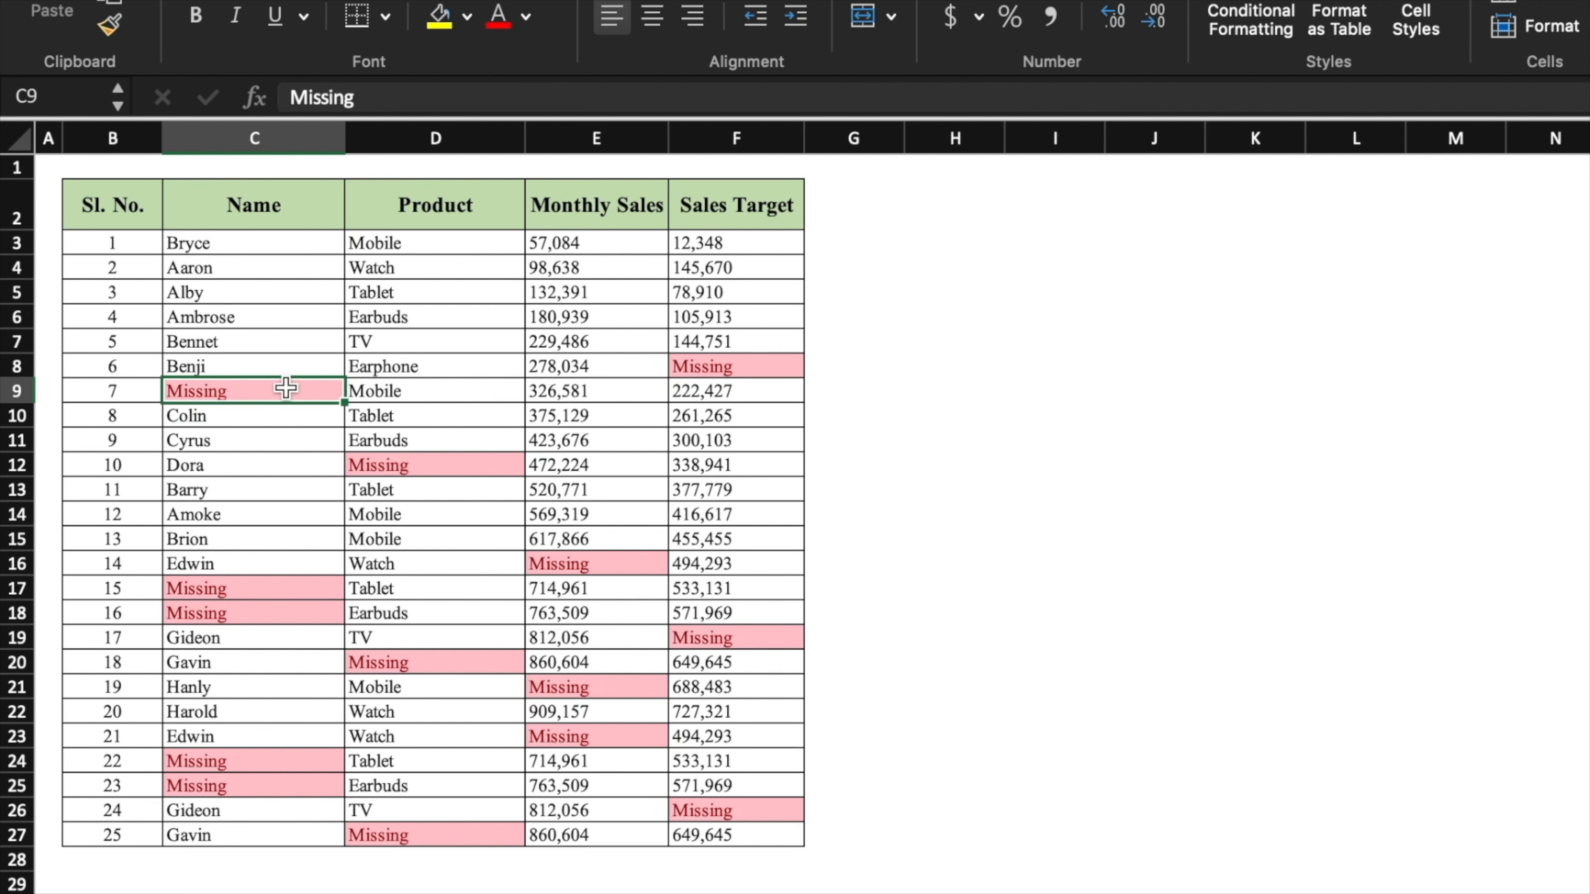
pyautogui.write('Monk')
pyautogui.click(989, 456)
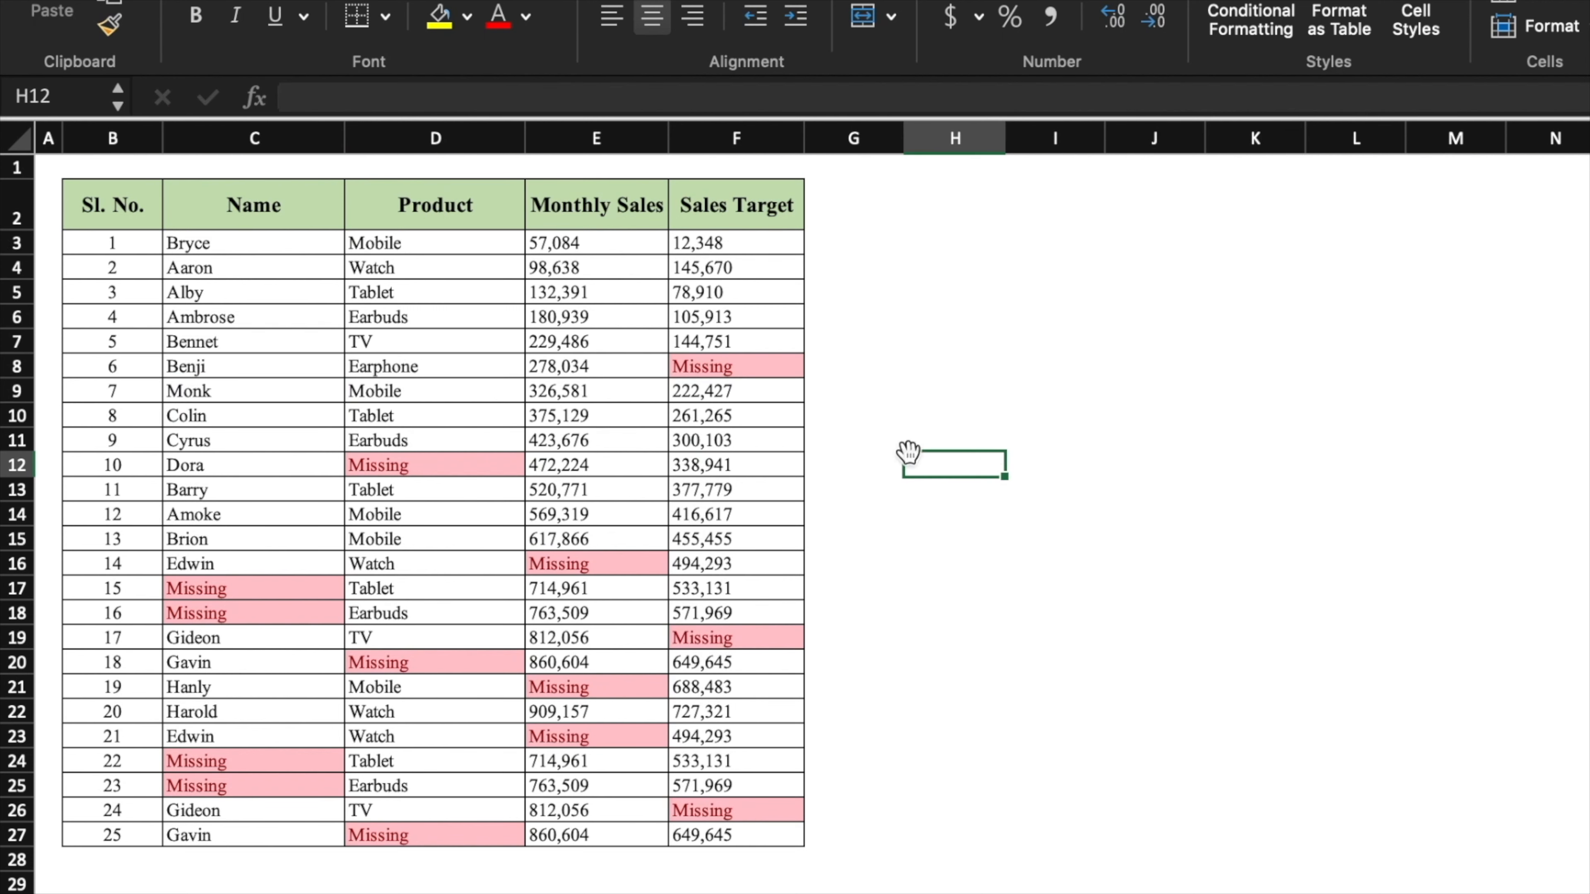
pyautogui.click(300, 391)
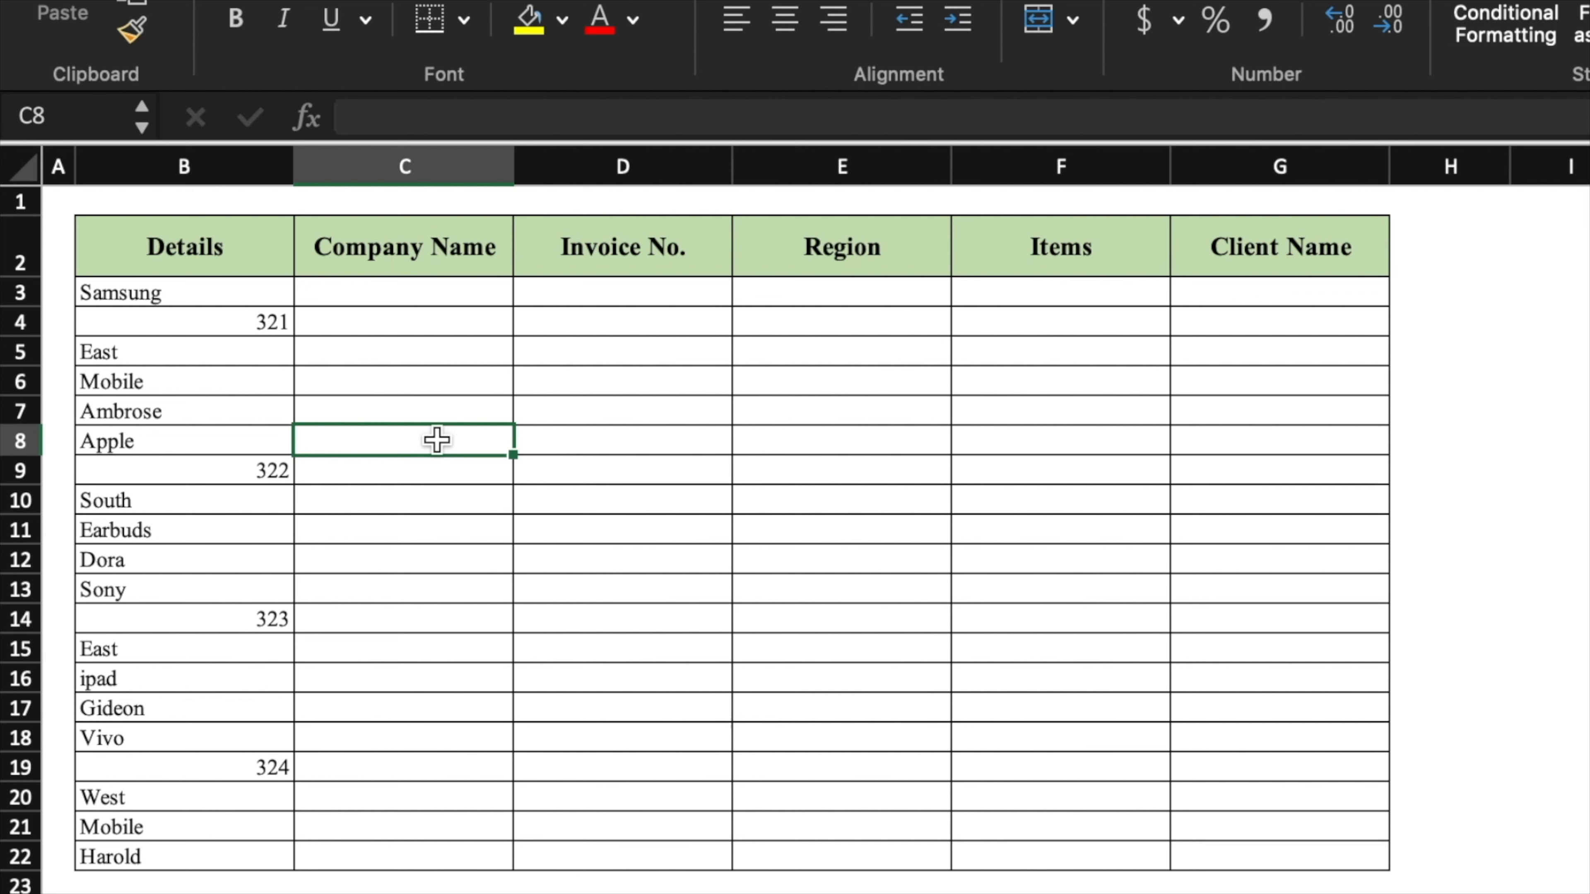
# - Enter linking formulas =B3 in C3, =B4 in D4 and =B5 in E5
pyautogui.click(412, 299)
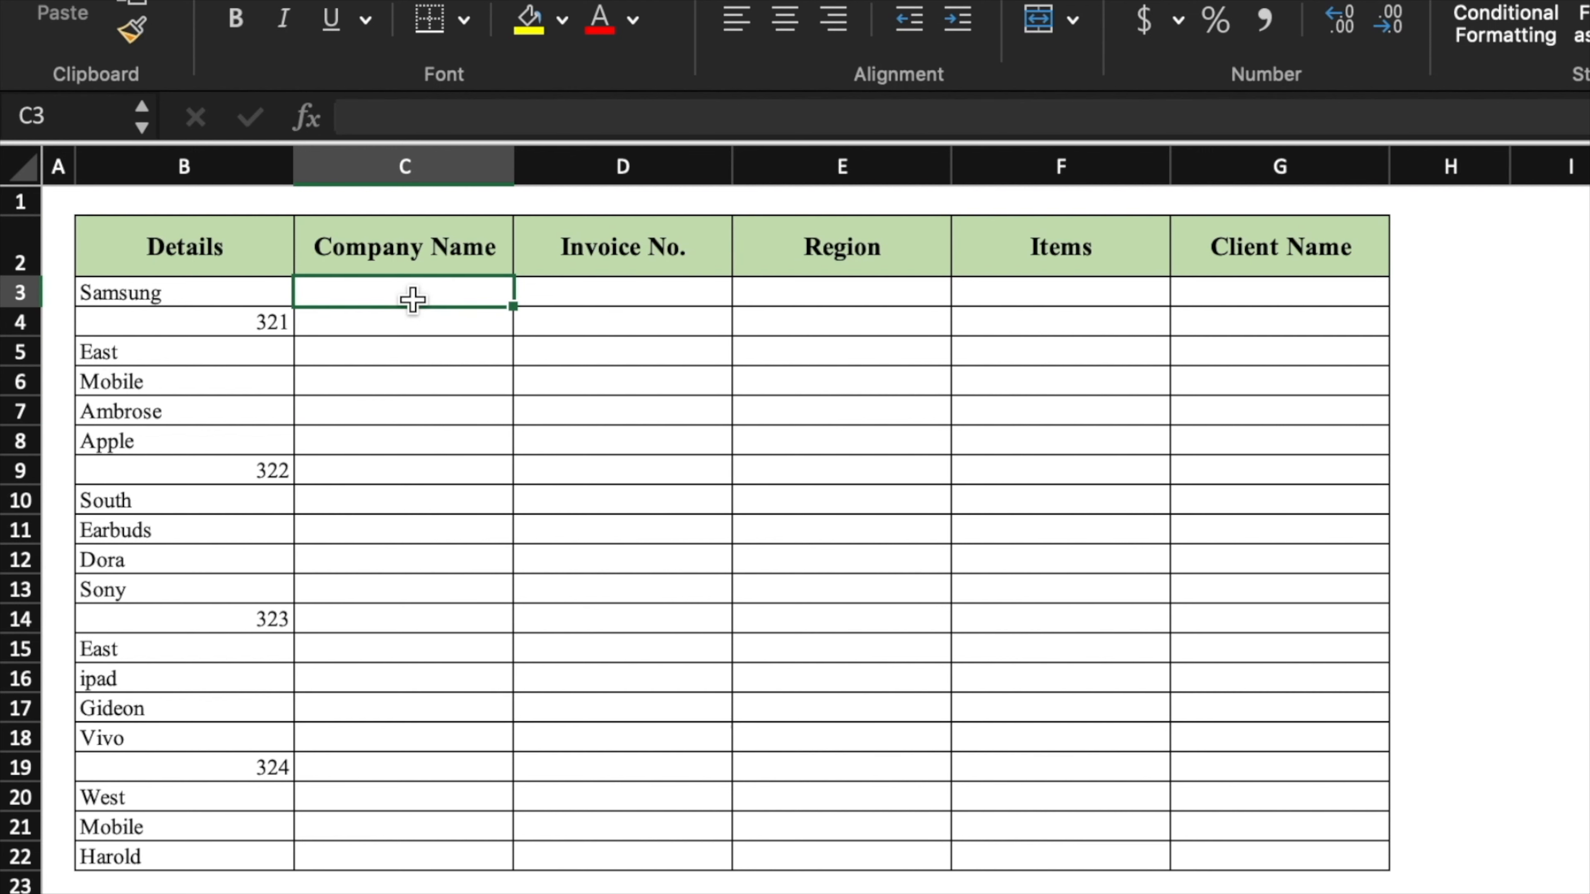
pyautogui.write('=')
pyautogui.click(205, 291)
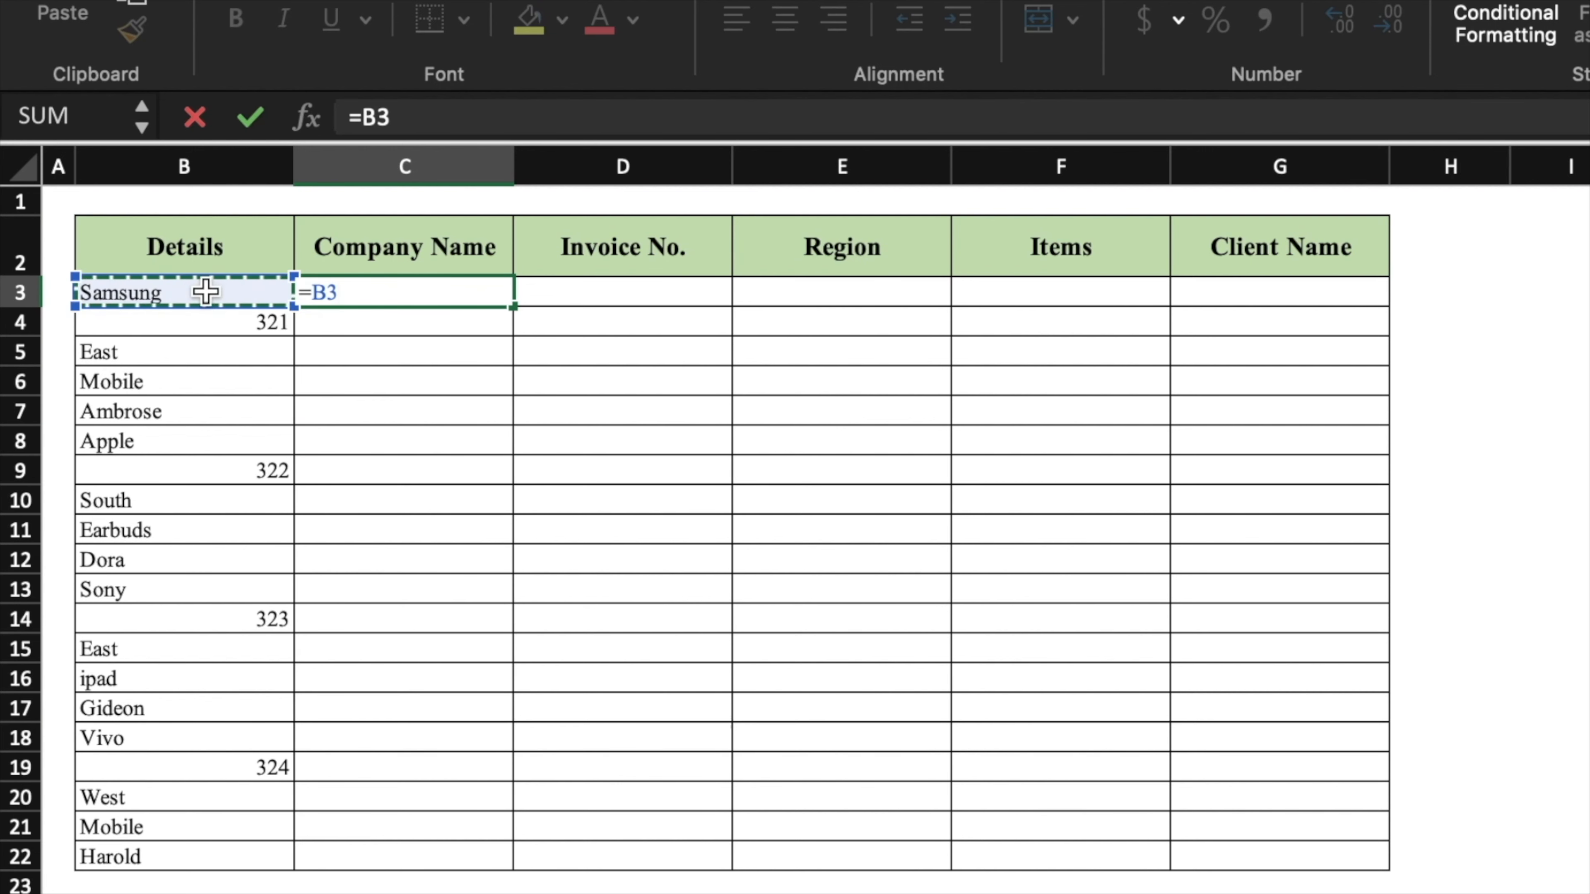
pyautogui.press('Return')
pyautogui.click(565, 325)
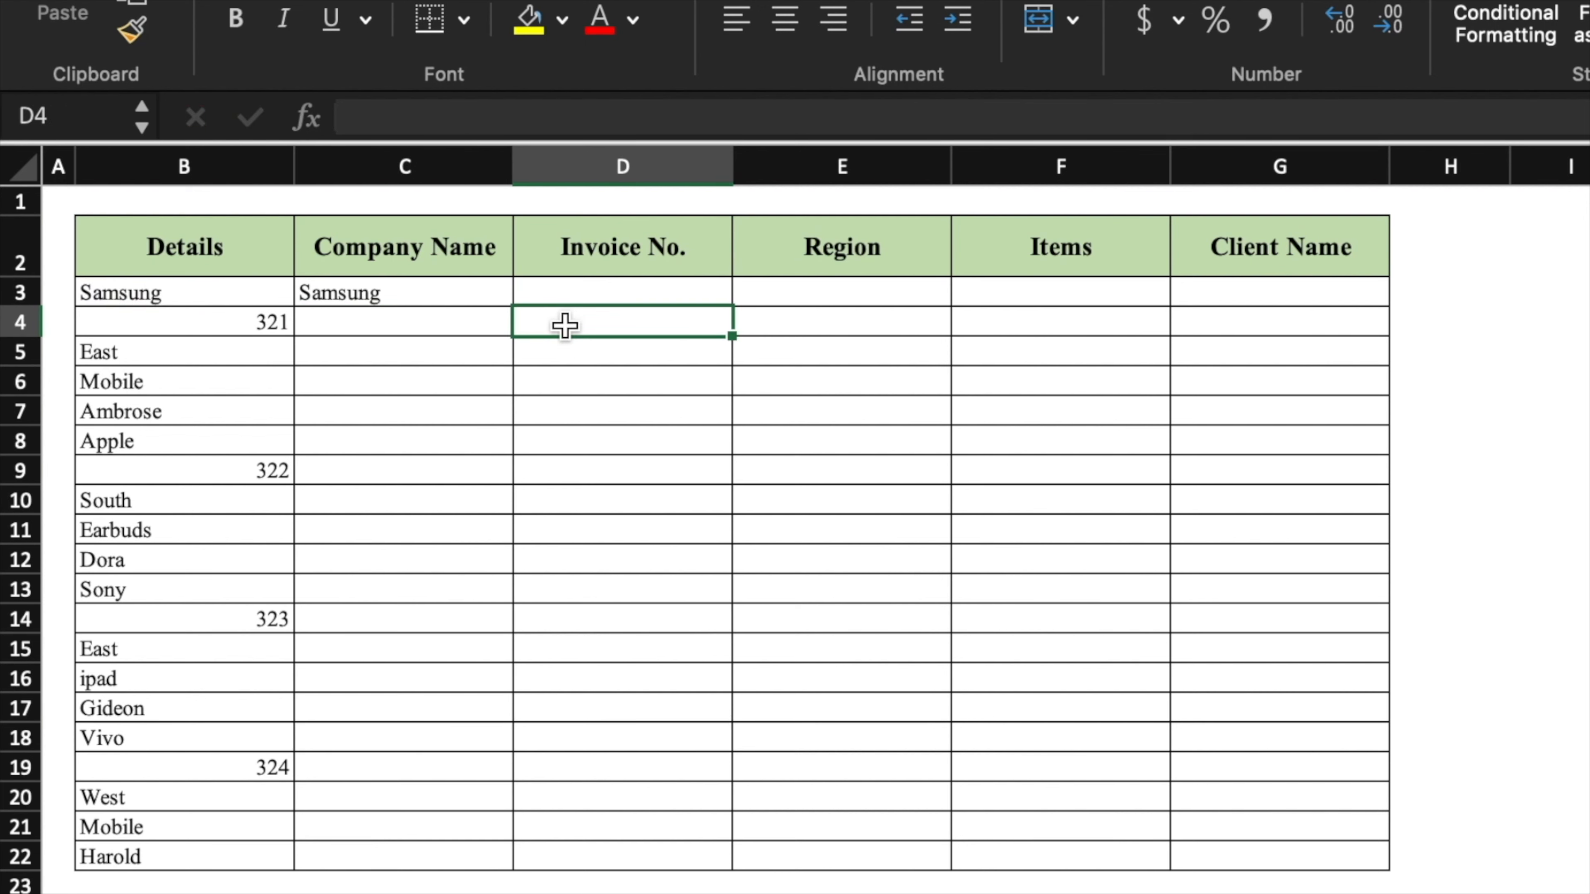
pyautogui.write('=')
pyautogui.click(269, 322)
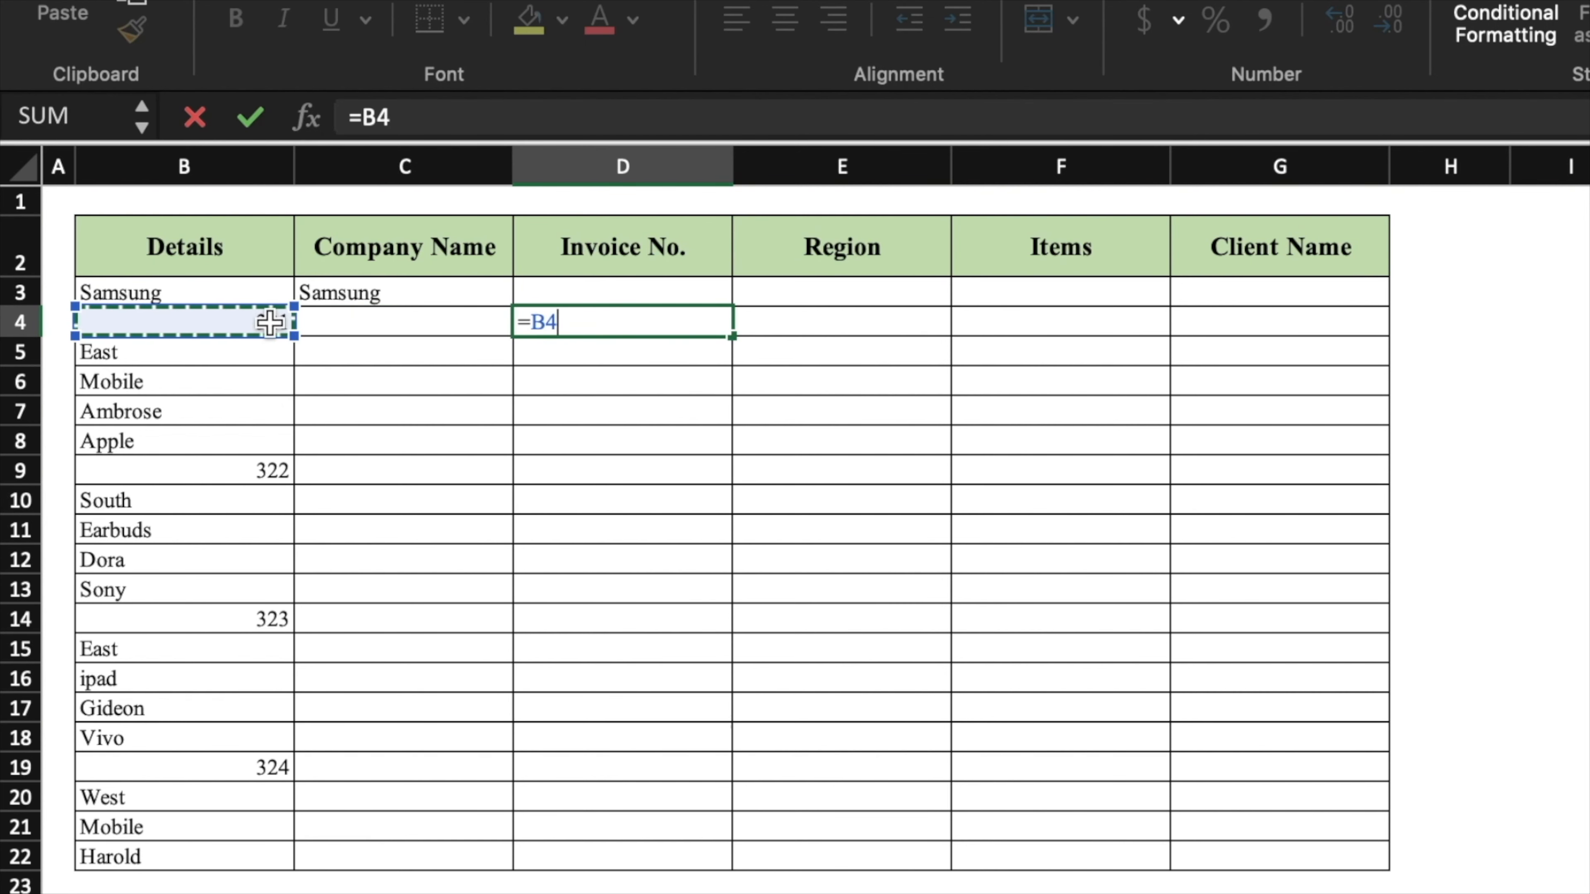
pyautogui.press('Return')
pyautogui.click(901, 352)
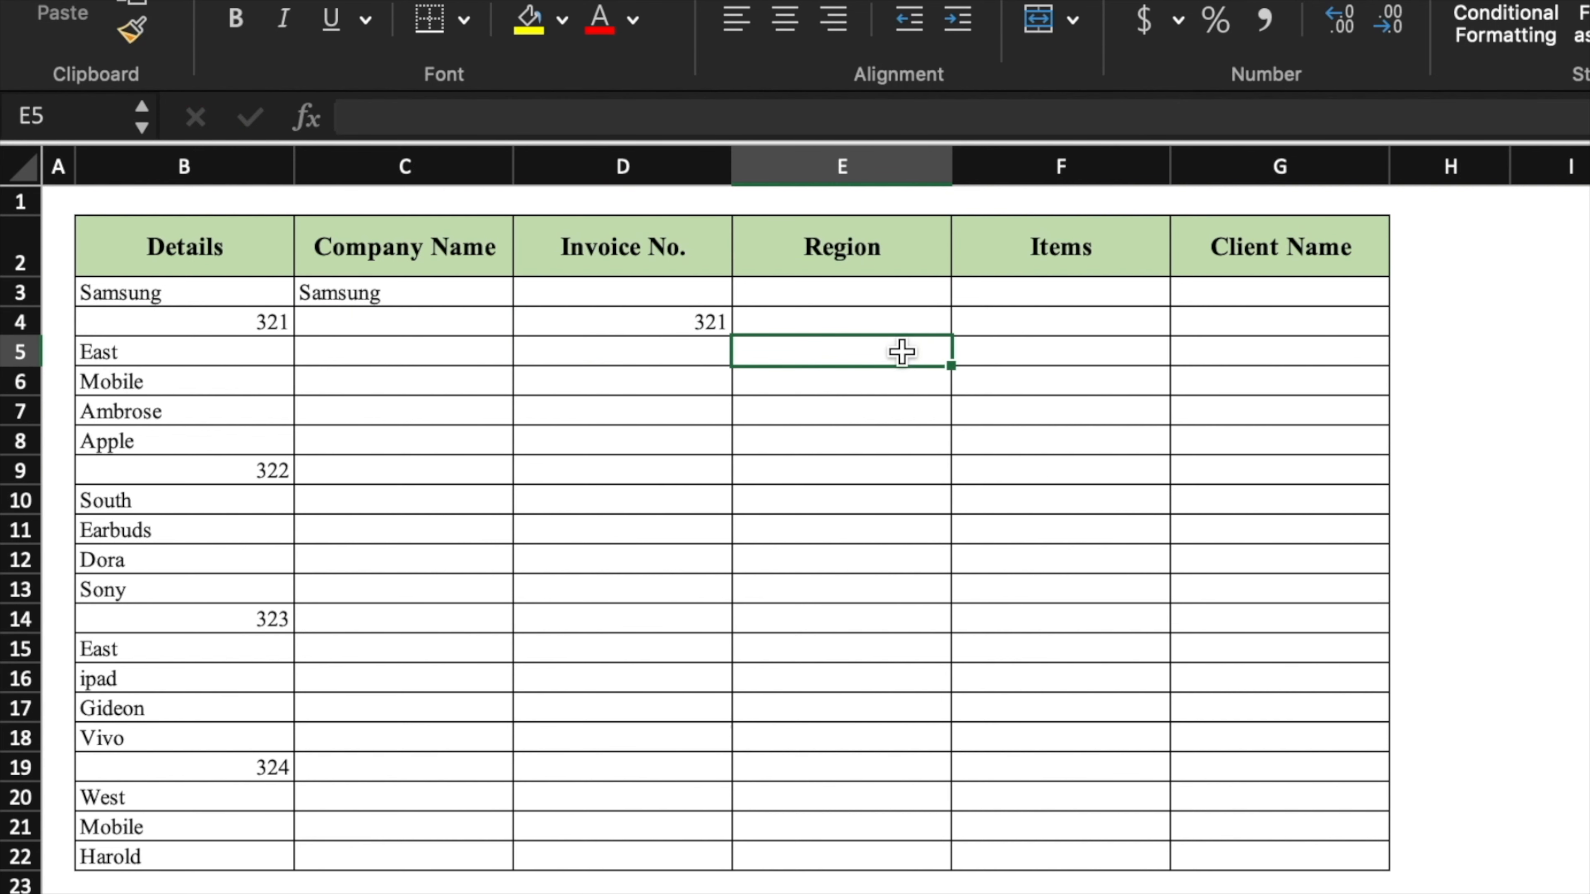
pyautogui.write('=')
pyautogui.click(285, 355)
pyautogui.press('Return')
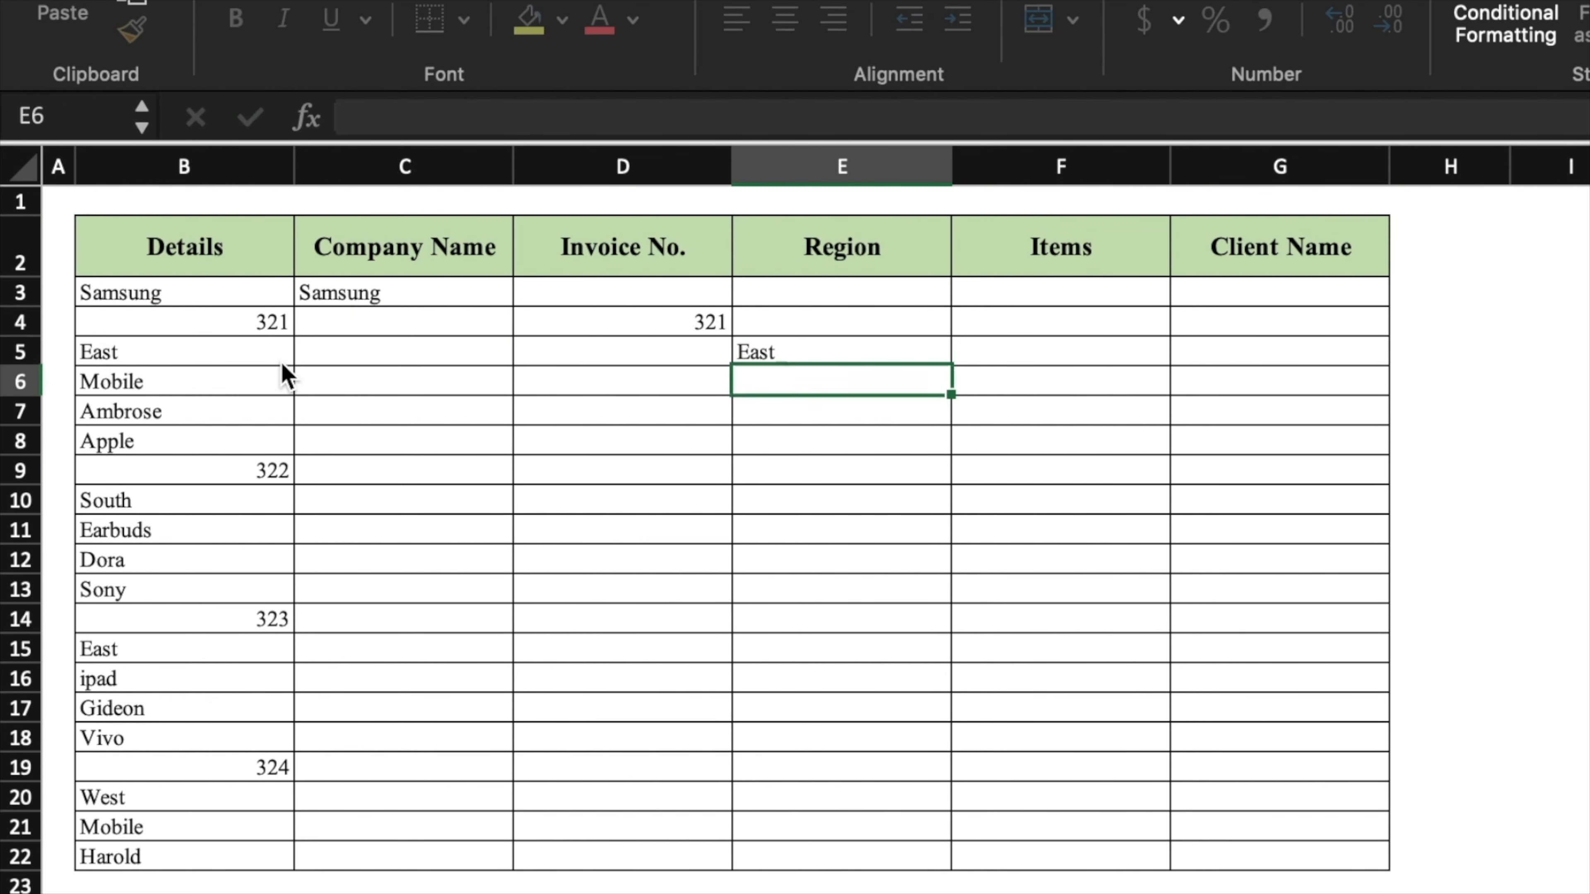
# - Enter linking formulas =B6 in F6 and =B7 in G7
pyautogui.click(1040, 377)
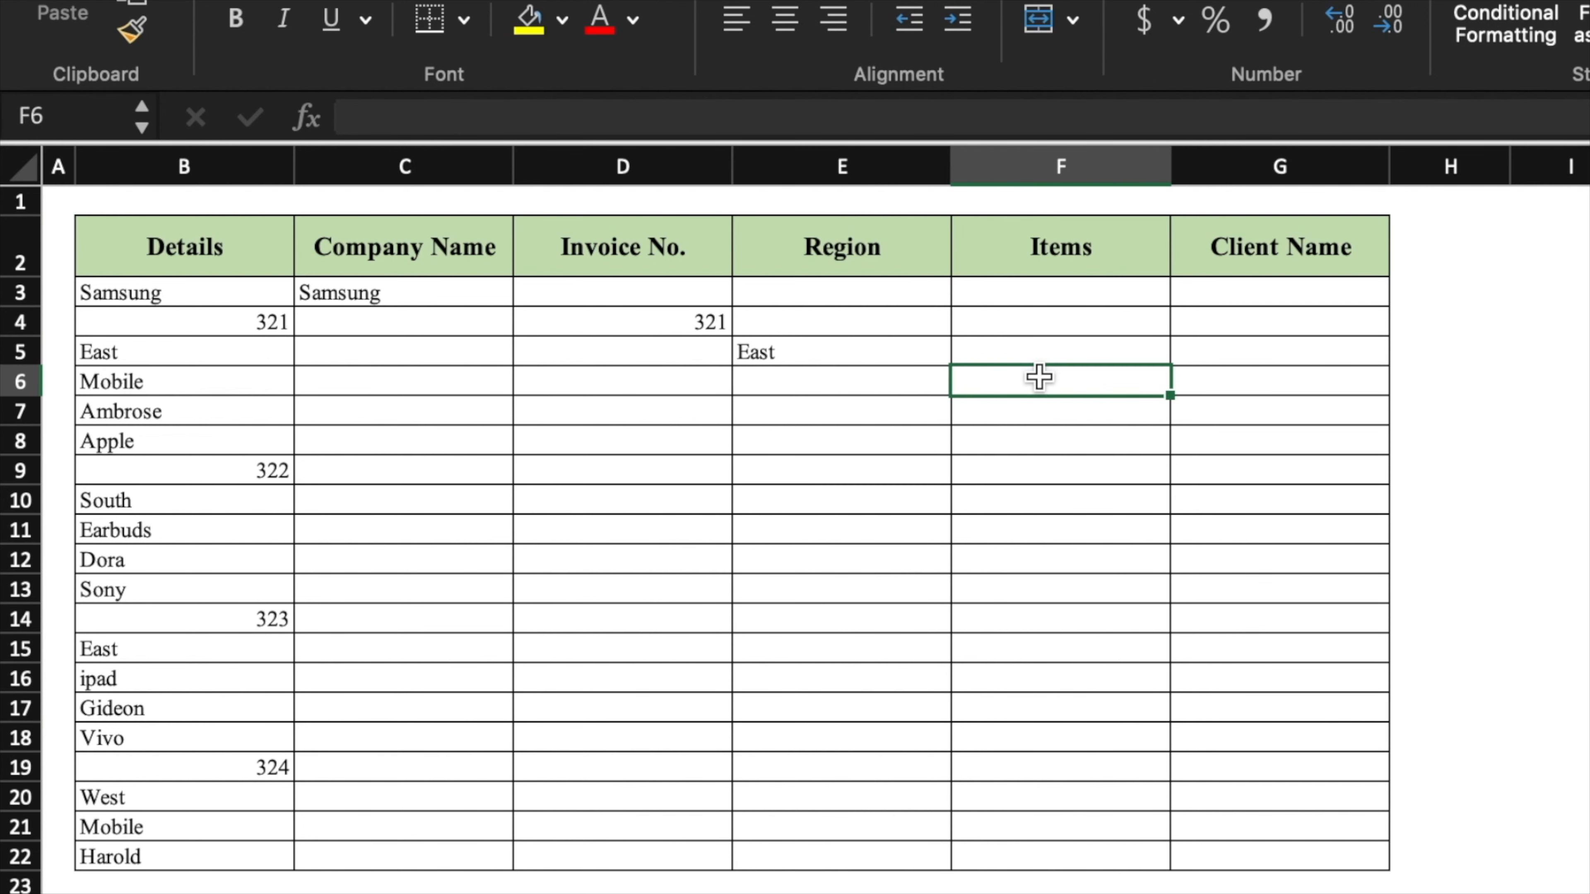
pyautogui.write('=')
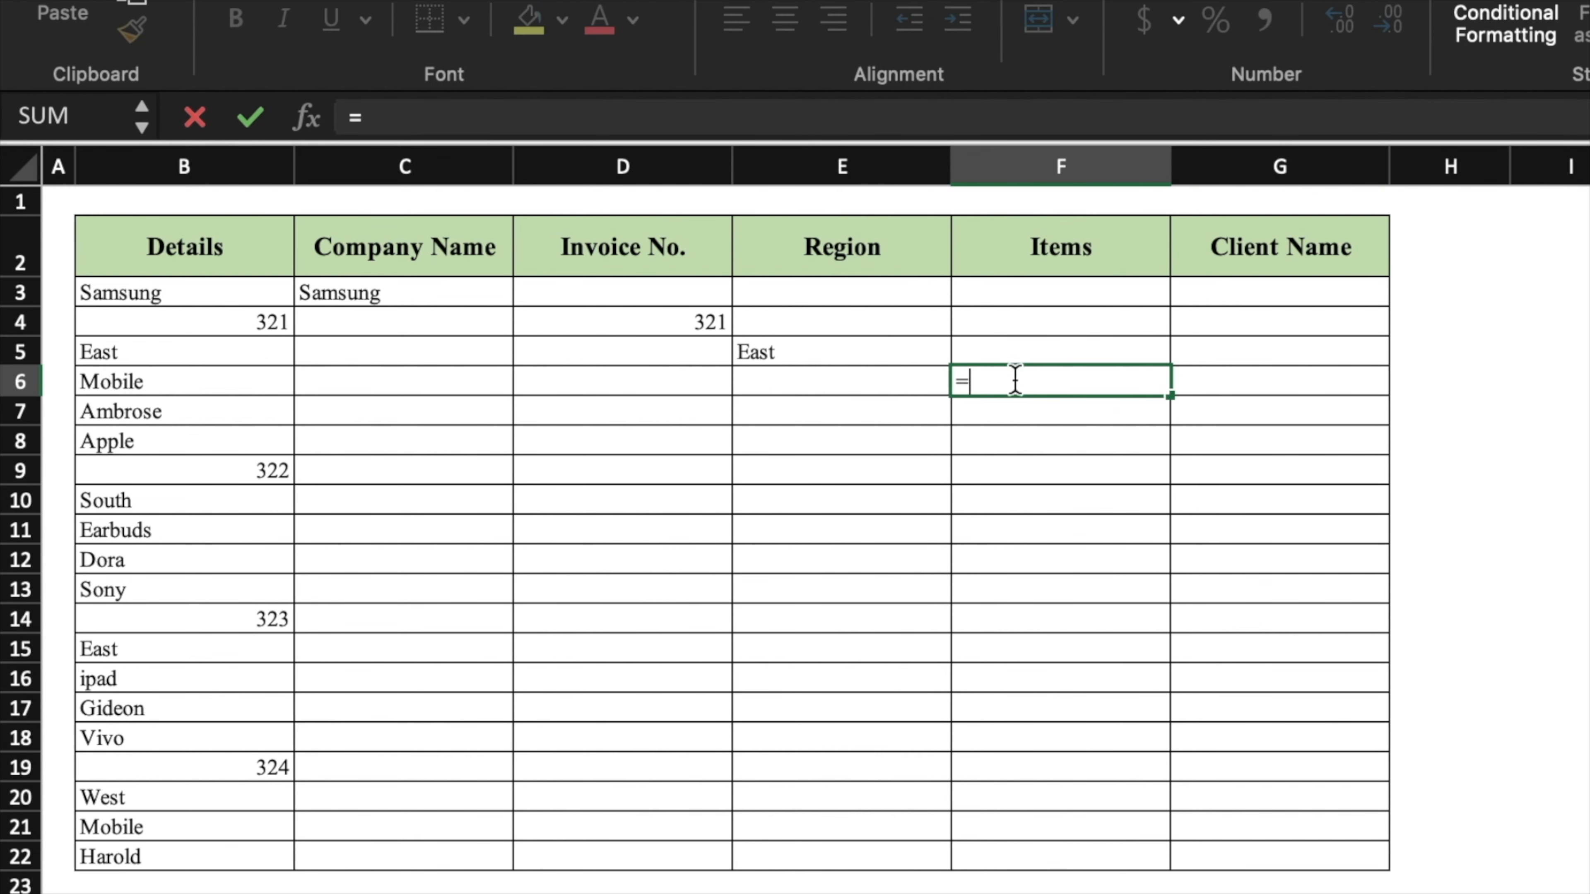
pyautogui.click(241, 380)
pyautogui.press('Return')
pyautogui.click(1282, 405)
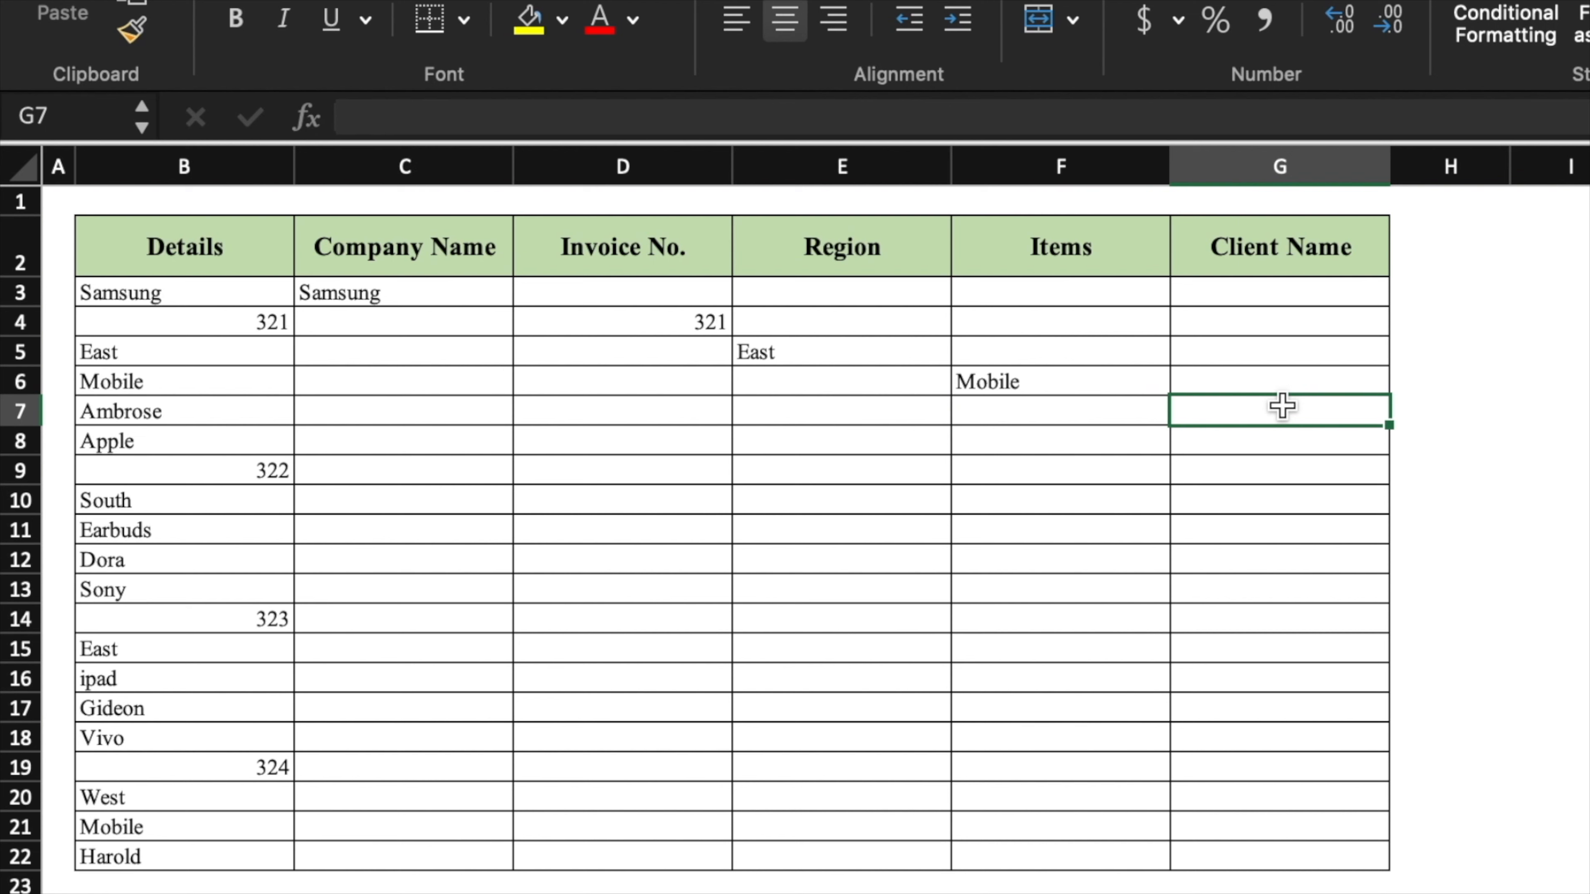
pyautogui.write('=')
pyautogui.click(224, 409)
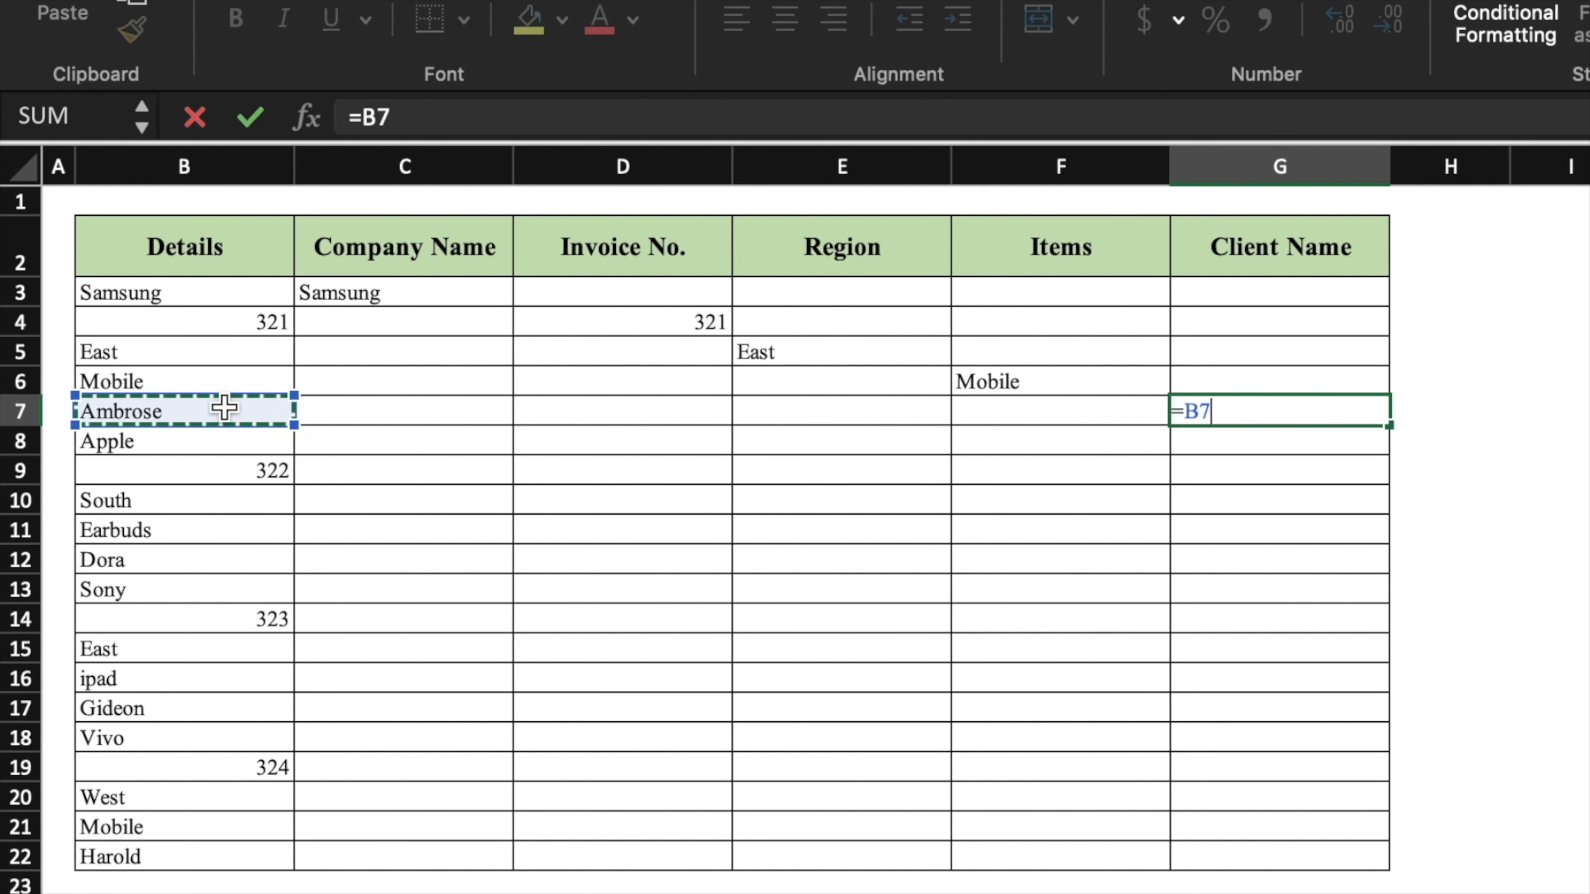
pyautogui.press('Return')
# - Fill the staggered C3:G7 formula block down to row 22, then bring up Go To
pyautogui.moveTo(441, 291); pyautogui.dragTo(1249, 408)
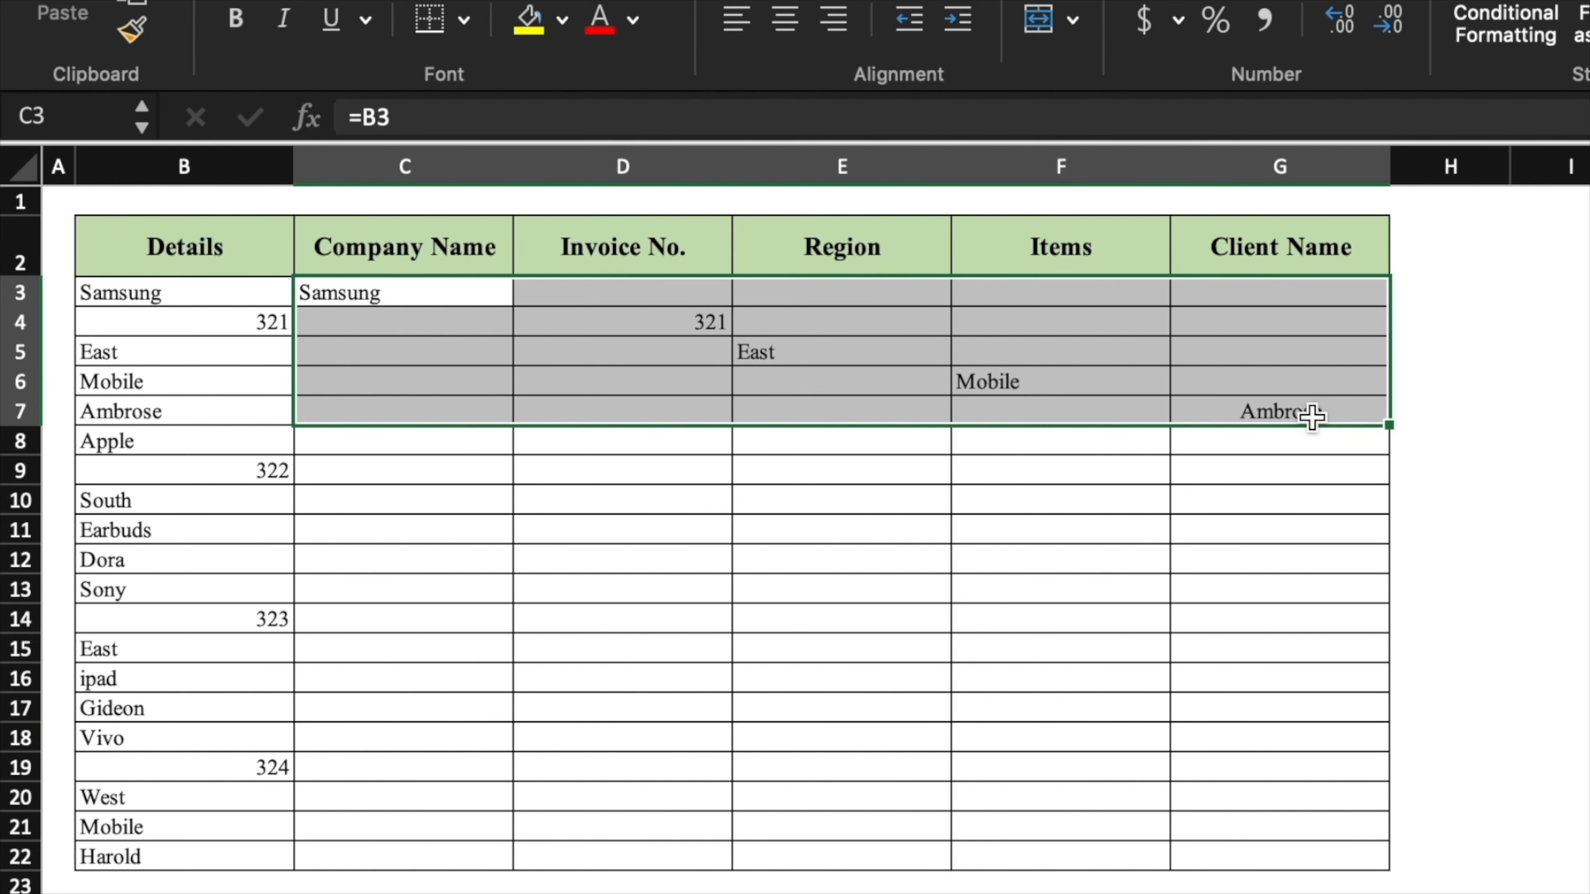
pyautogui.moveTo(1390, 424); pyautogui.dragTo(1382, 871)
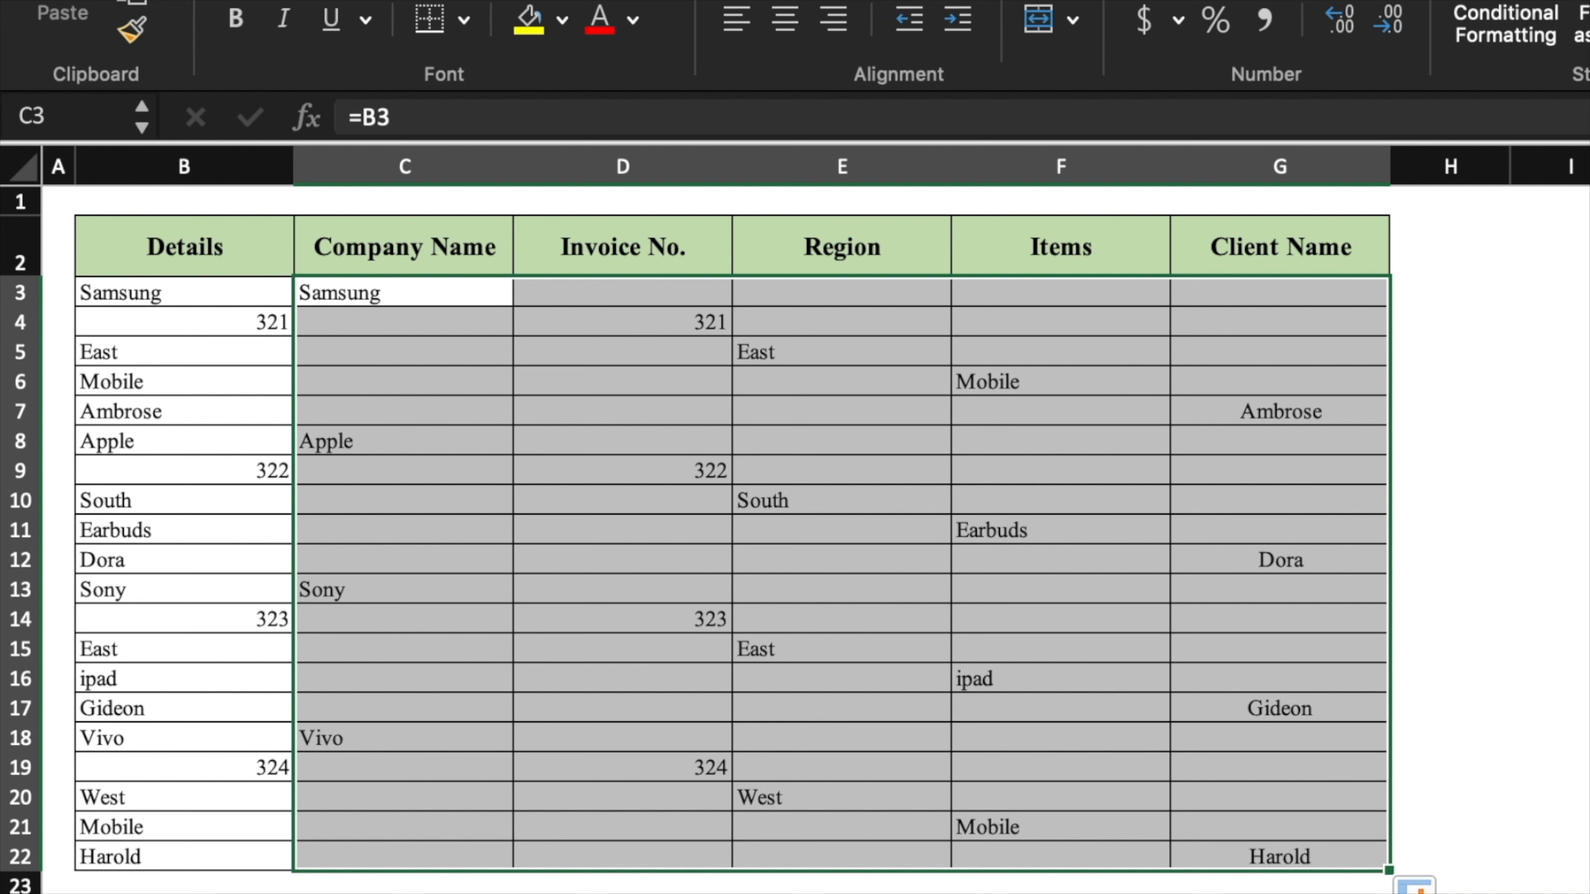
pyautogui.press('F5')
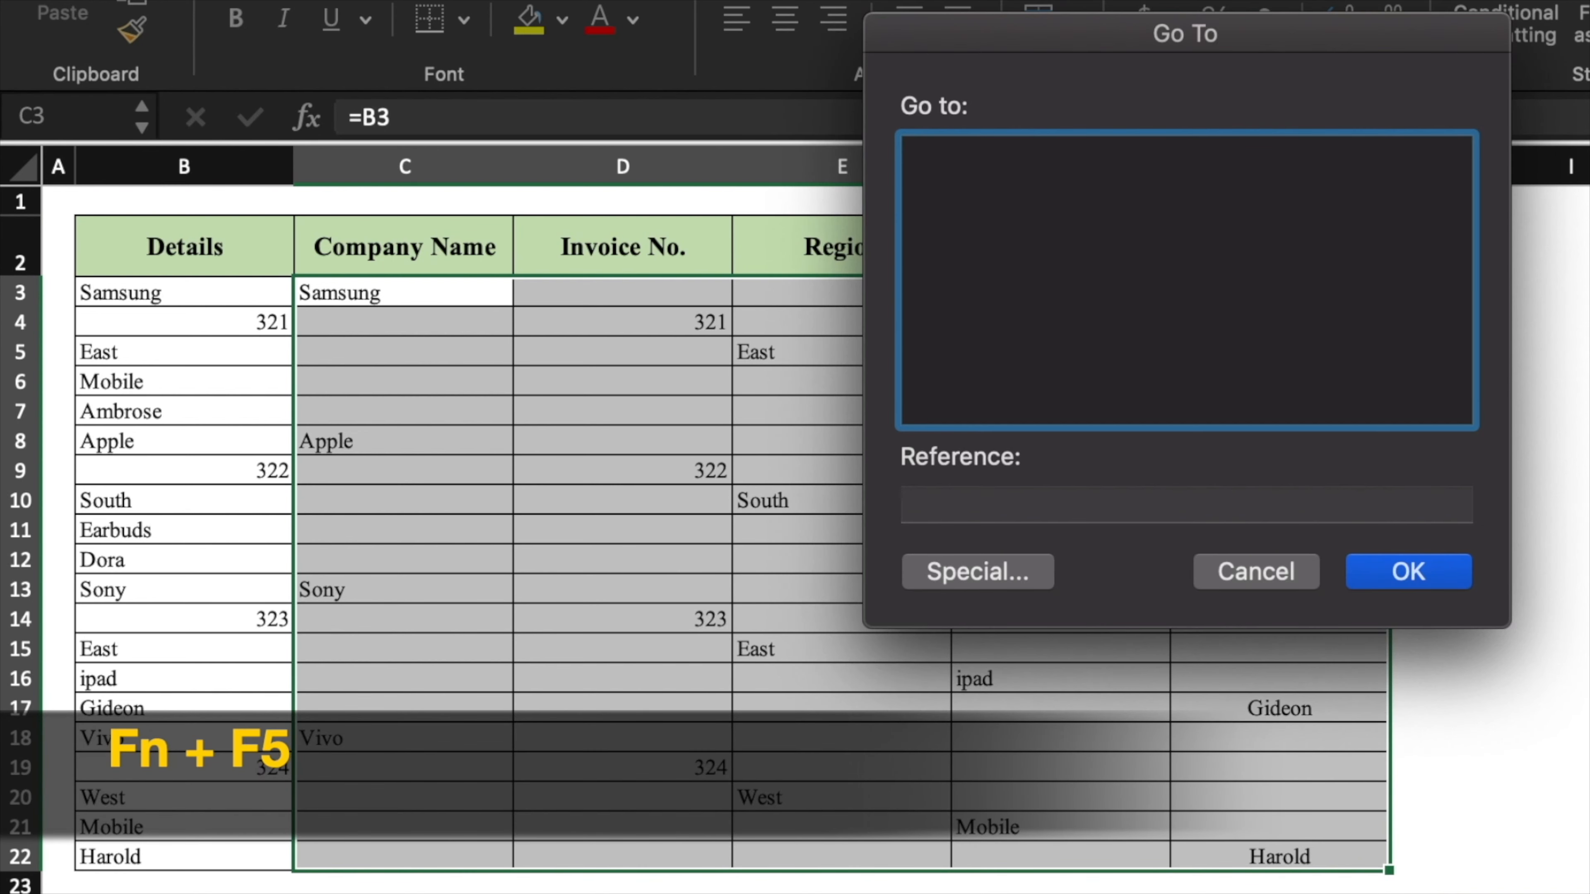
# - Select the blanks via Go To Special and delete them with Shift cells up, compacting into C3:G6
pyautogui.click(1040, 573)
pyautogui.click(922, 246)
pyautogui.click(1415, 695)
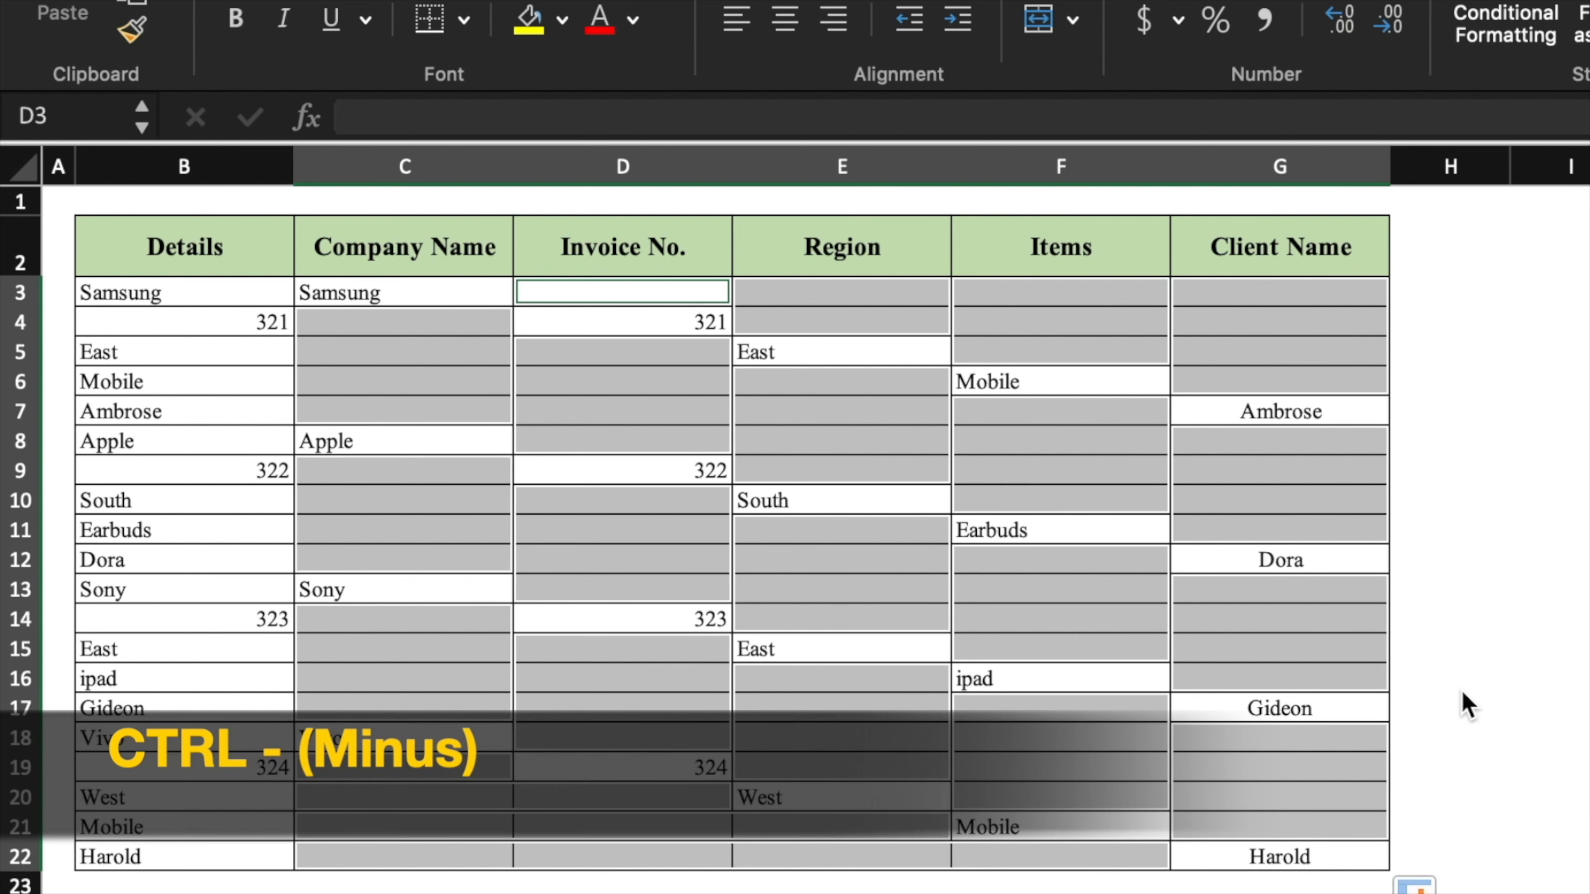
pyautogui.hotkey('ctrl', '-')
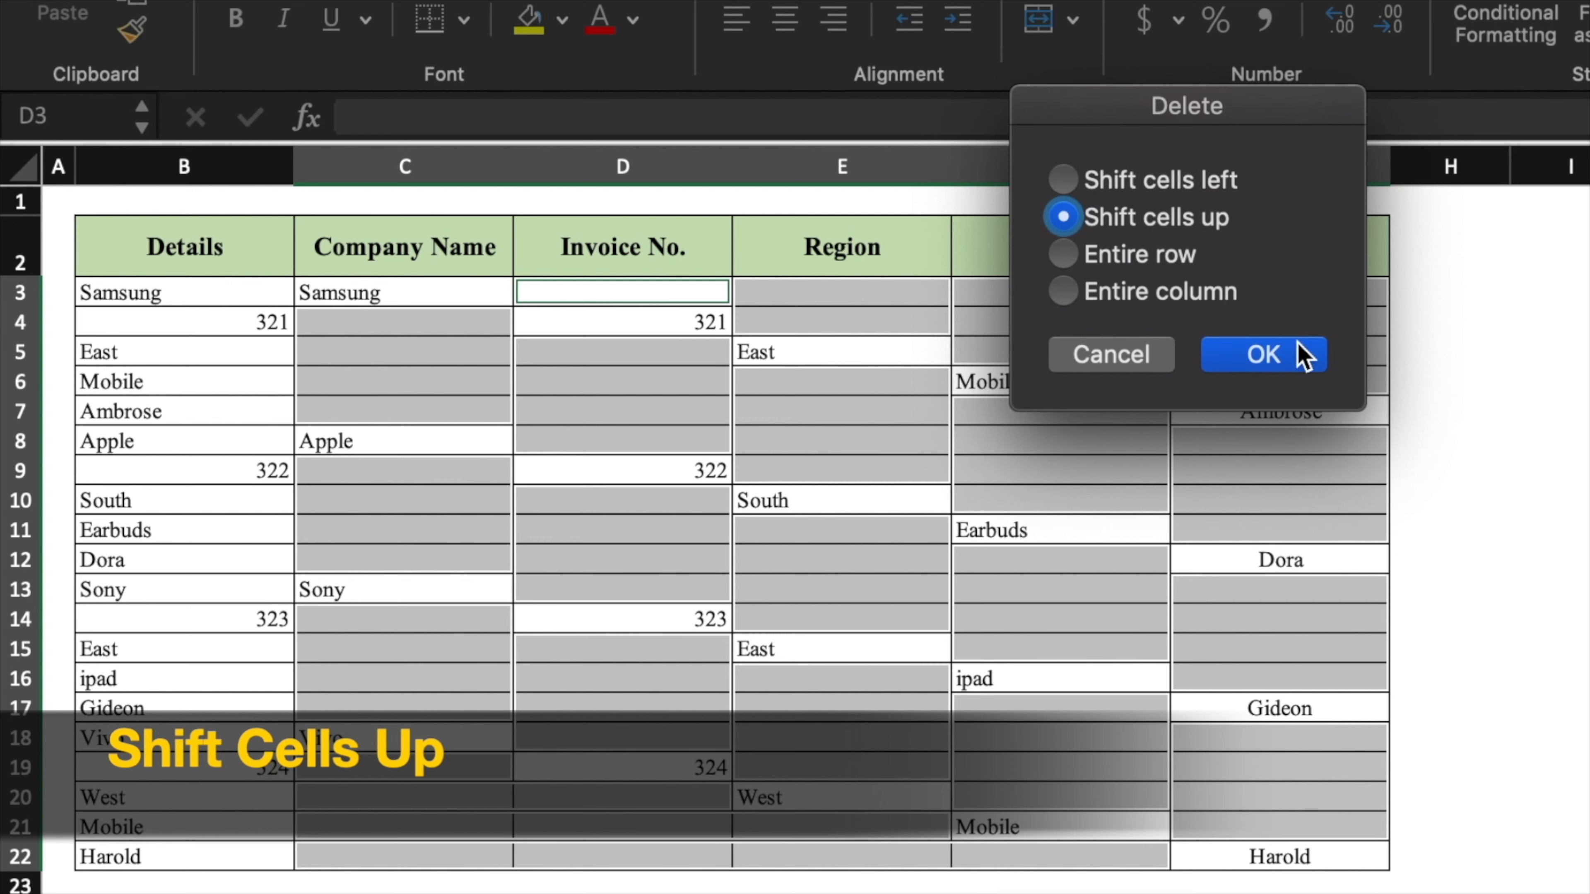
pyautogui.click(1263, 354)
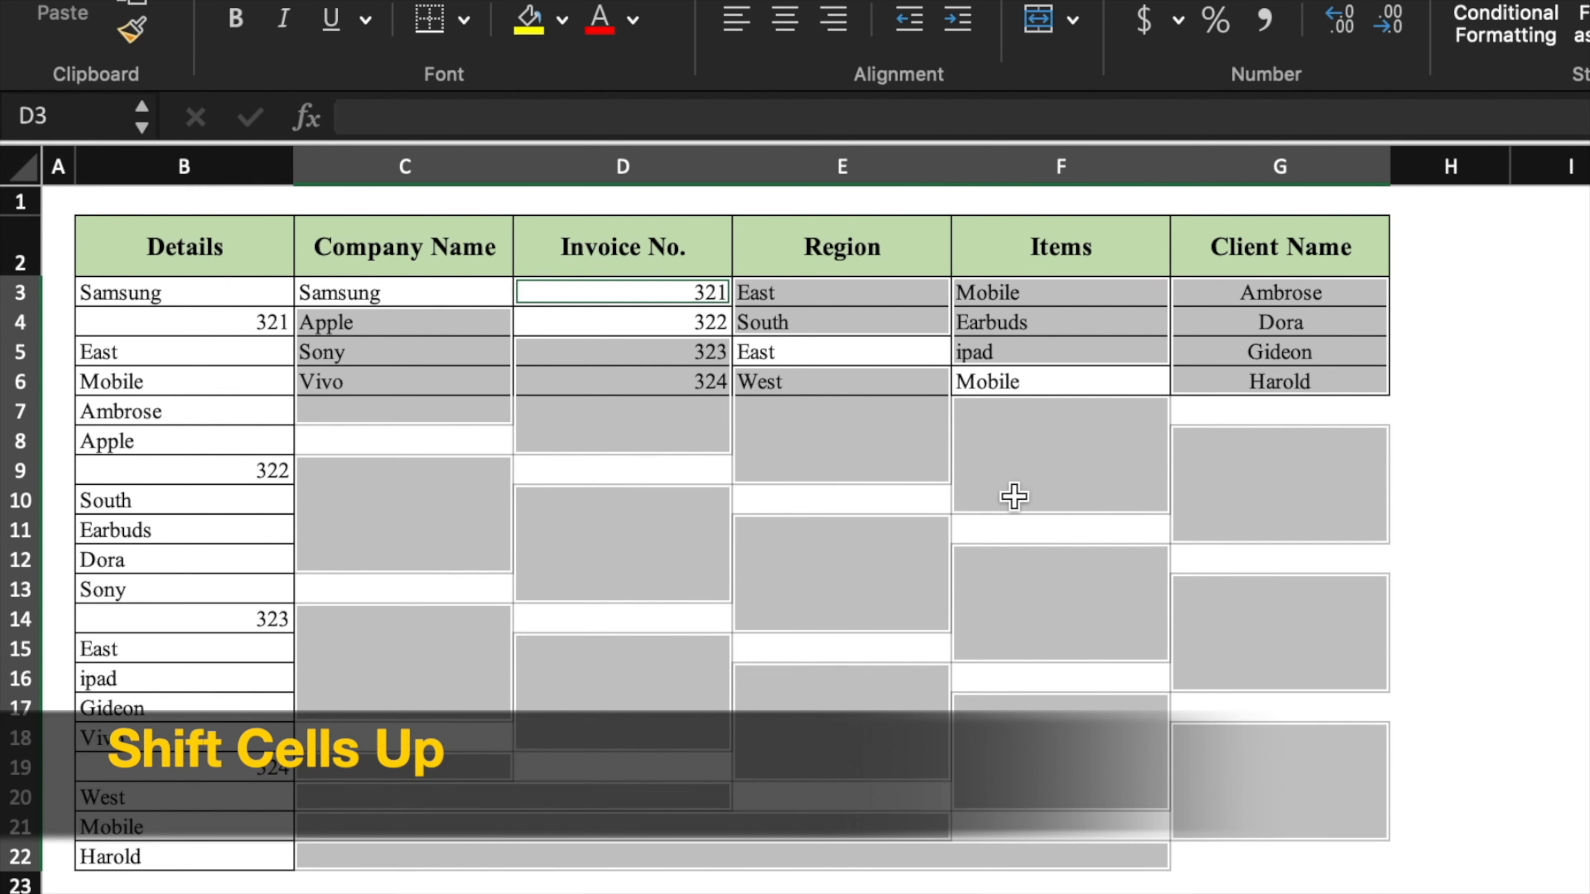
pyautogui.click(1530, 503)
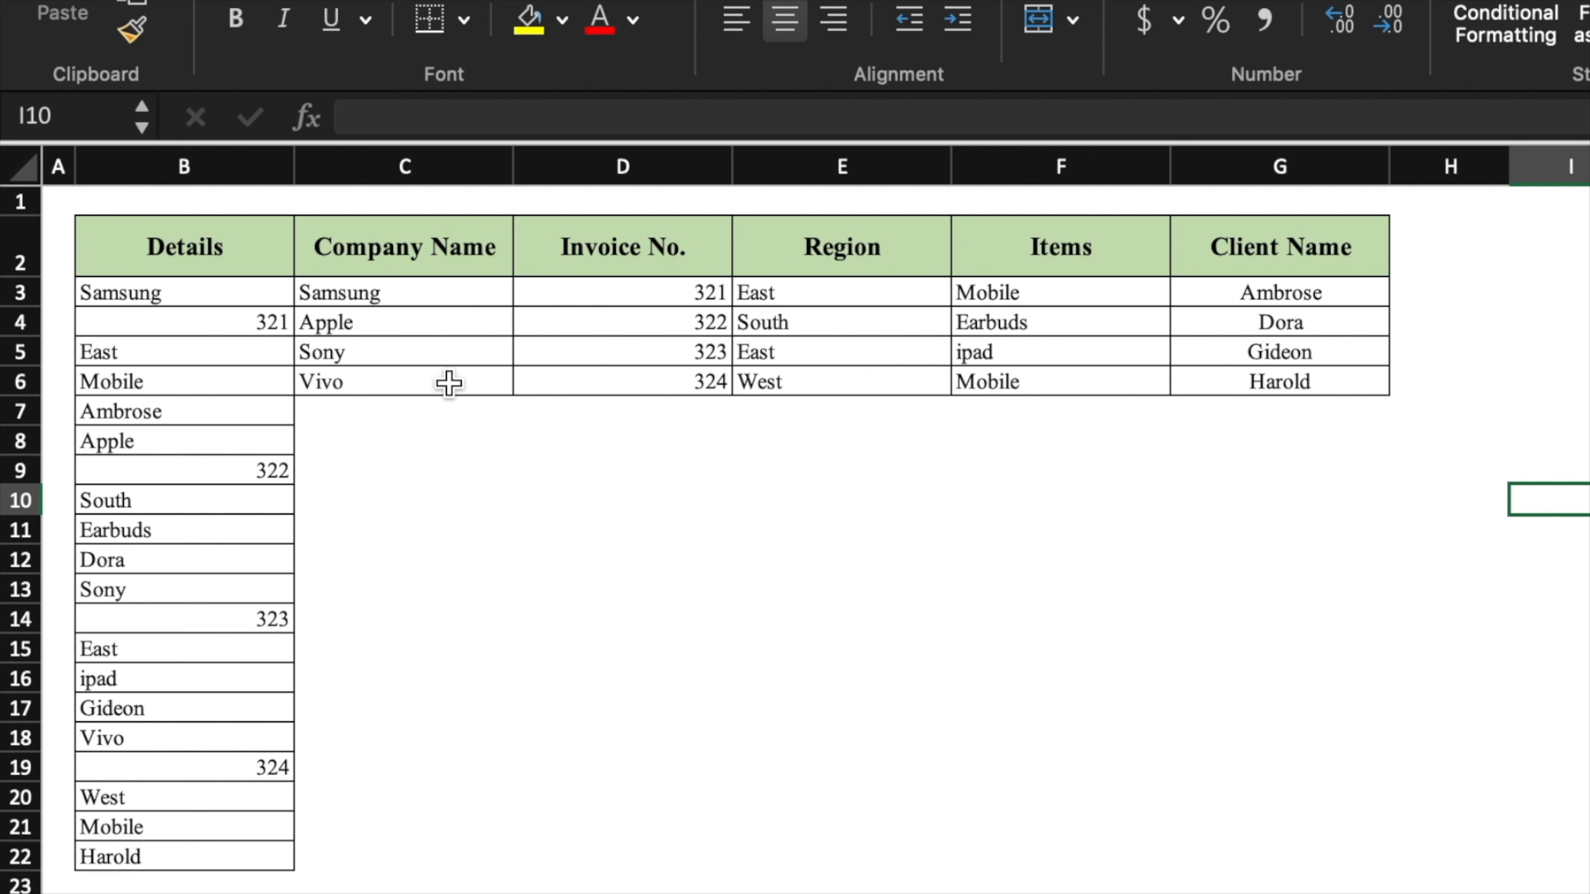
pyautogui.moveTo(413, 300); pyautogui.dragTo(1247, 374)
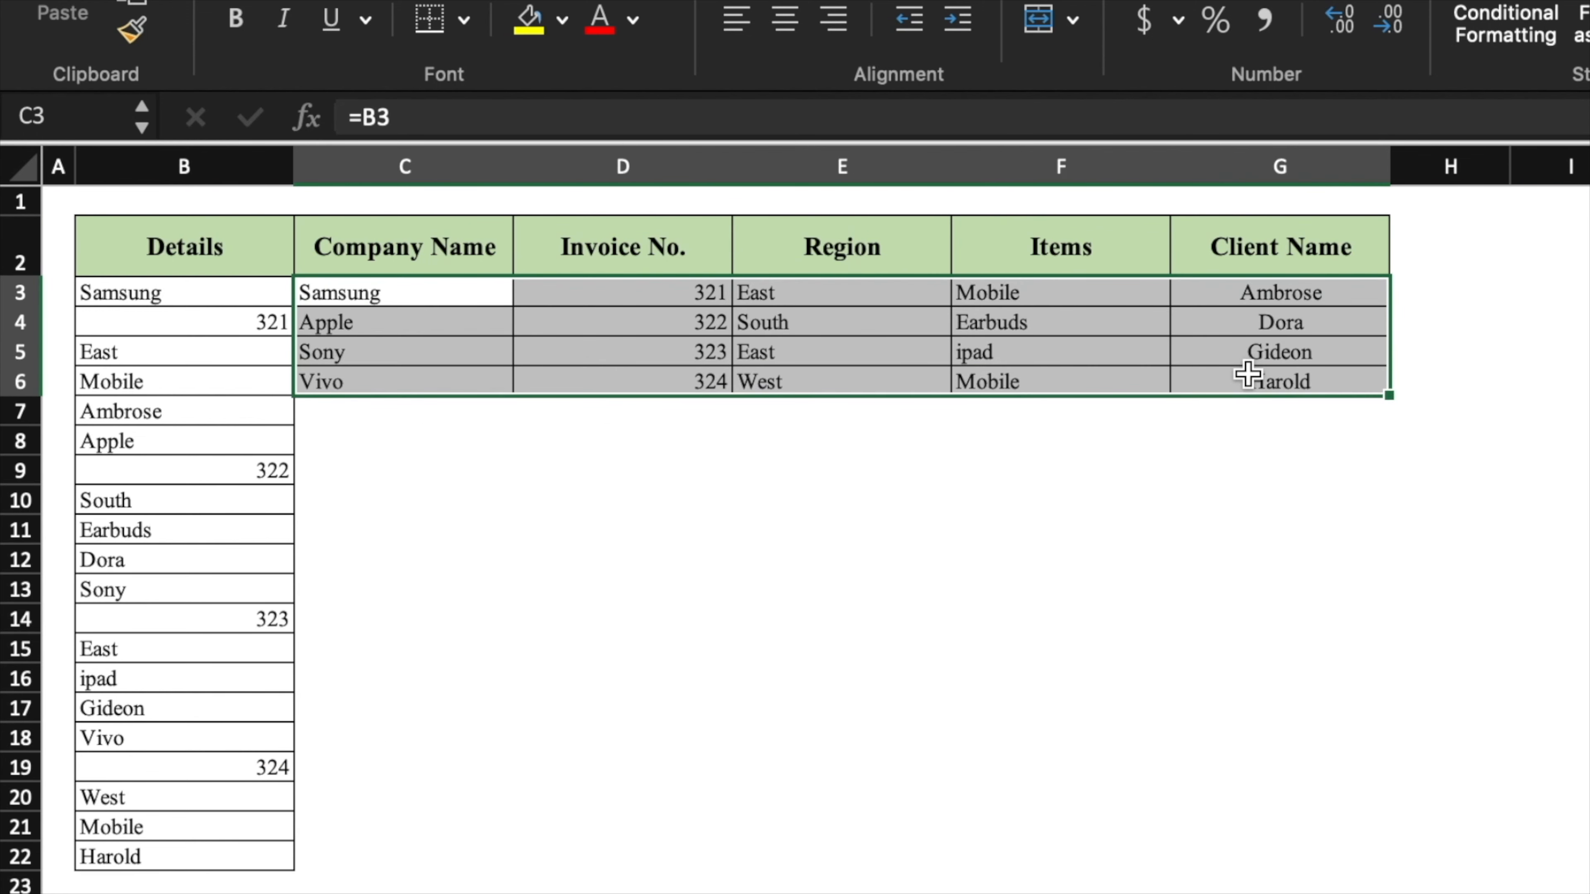
# - Copy C3:G6 and paste it back onto C3 as values only
pyautogui.press('super+c')
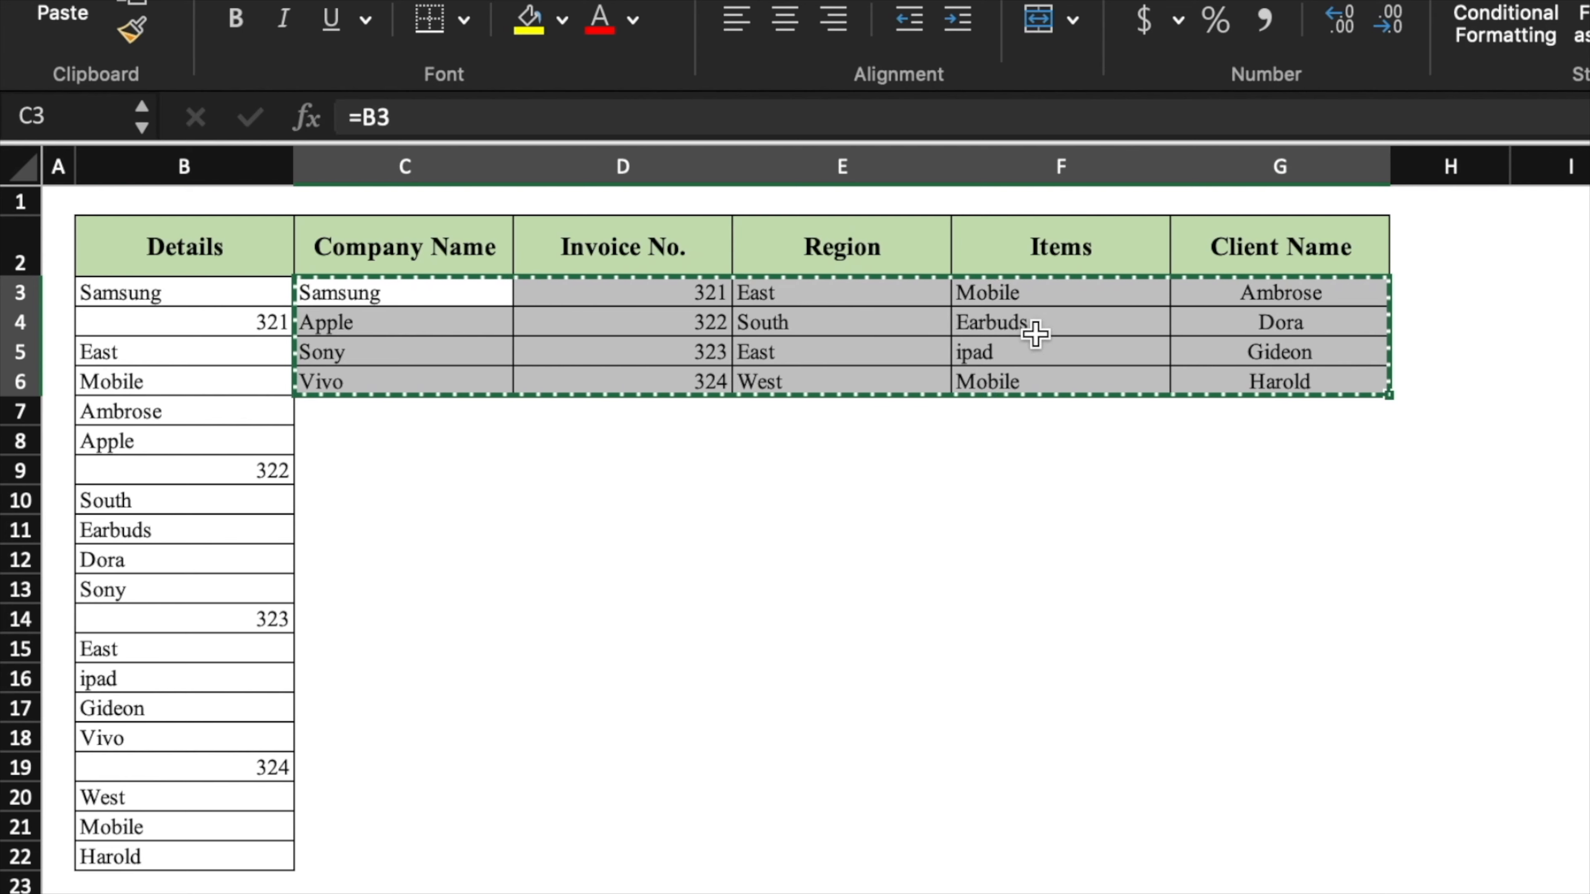
pyautogui.click(479, 299)
pyautogui.rightClick(479, 299)
pyautogui.moveTo(649, 437)
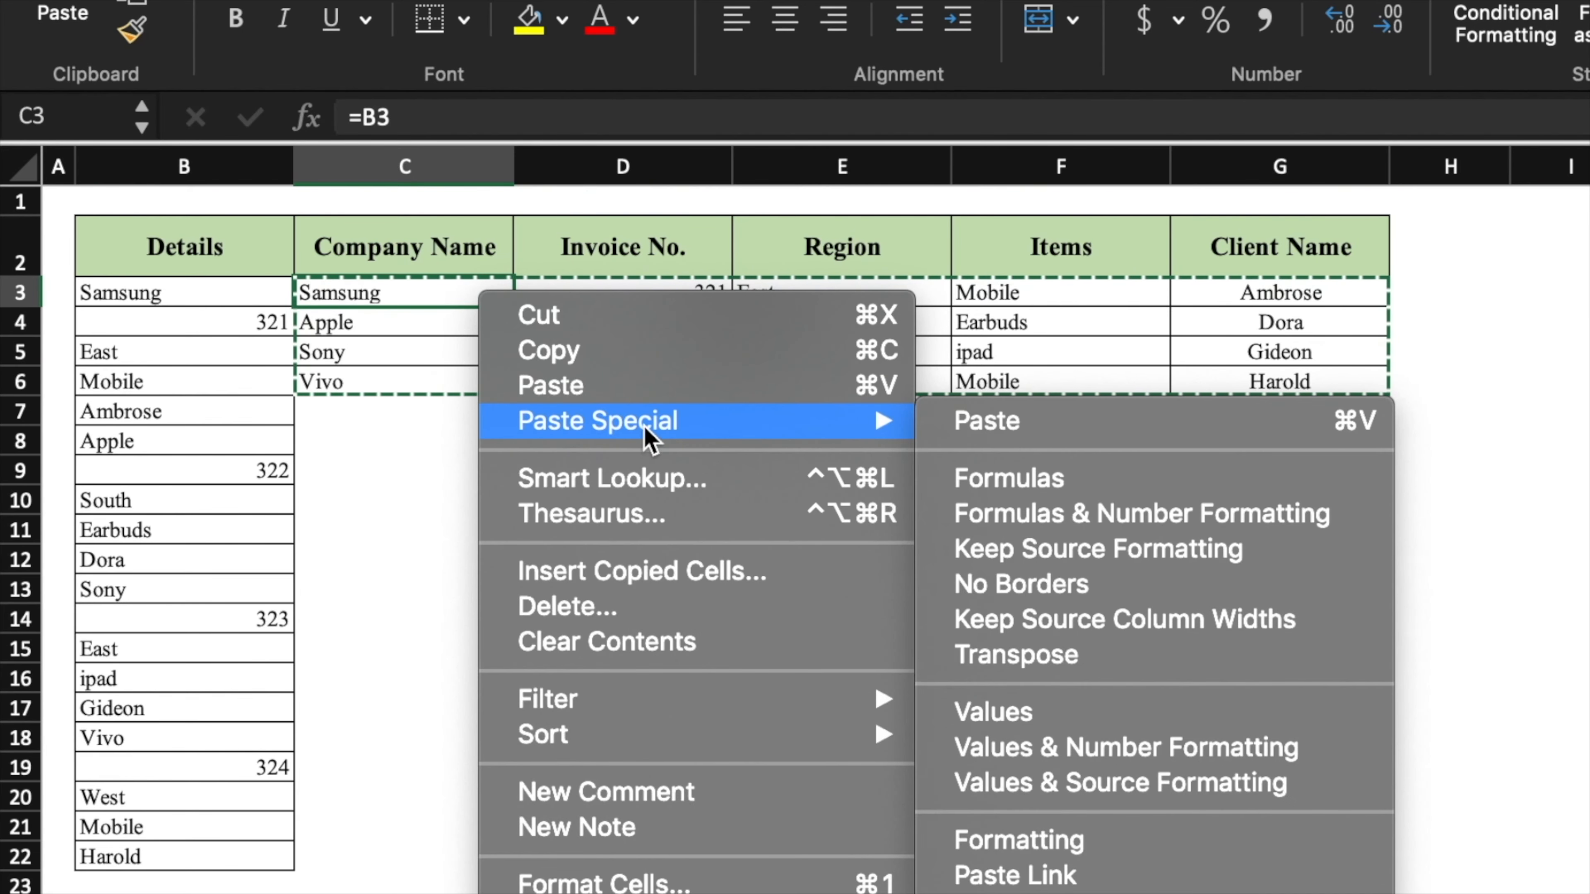
pyautogui.click(1153, 720)
pyautogui.click(1449, 589)
# - Delete the original Details column B
pyautogui.click(221, 166)
pyautogui.rightClick(228, 166)
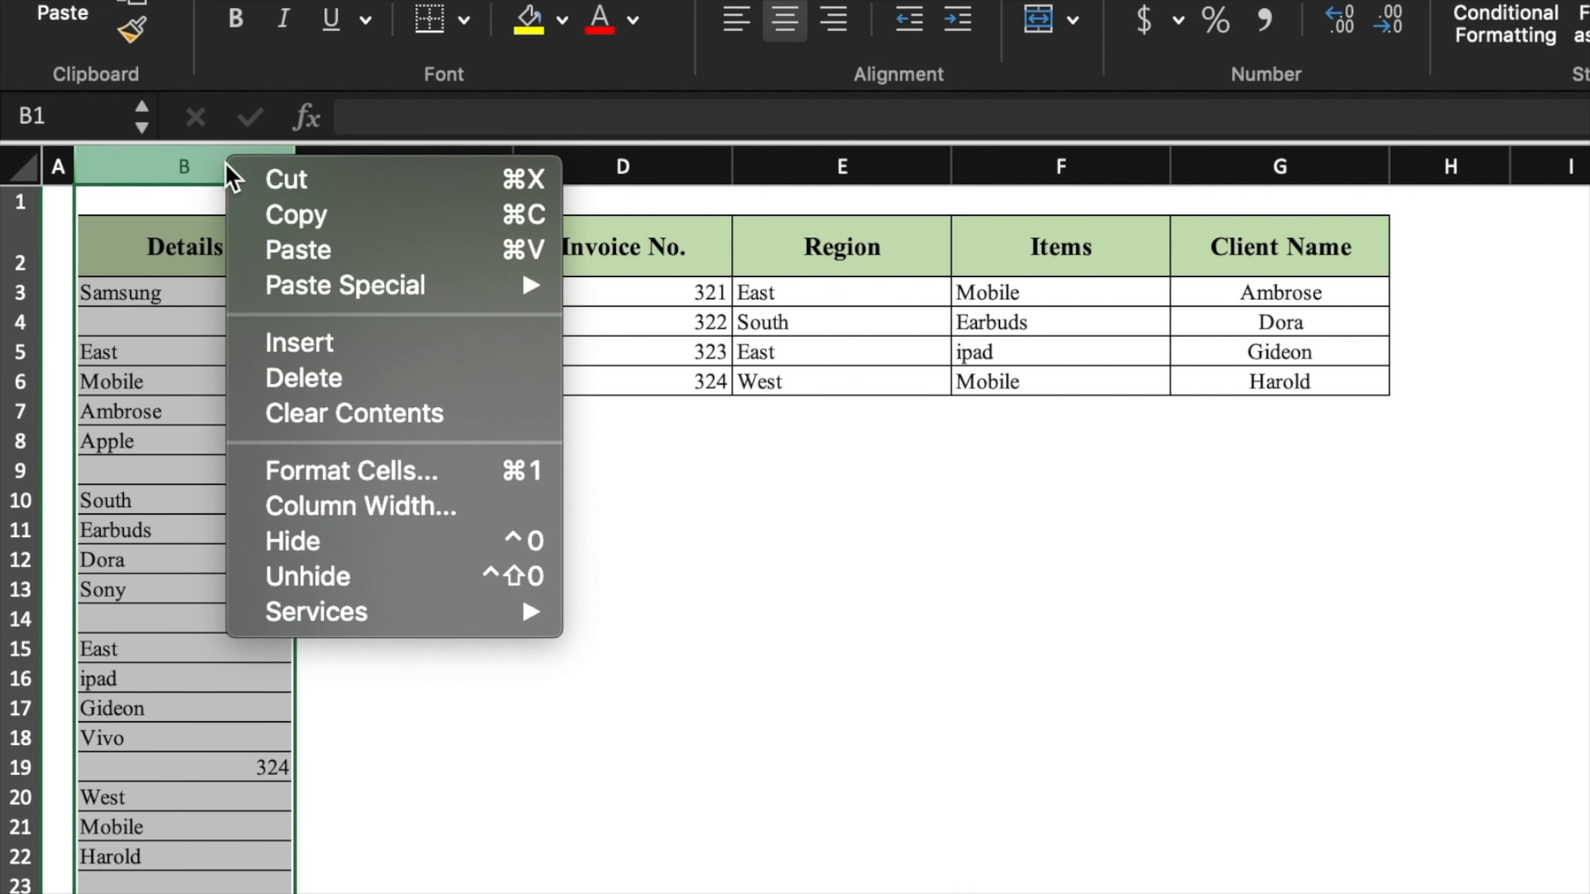
pyautogui.click(348, 379)
pyautogui.click(622, 470)
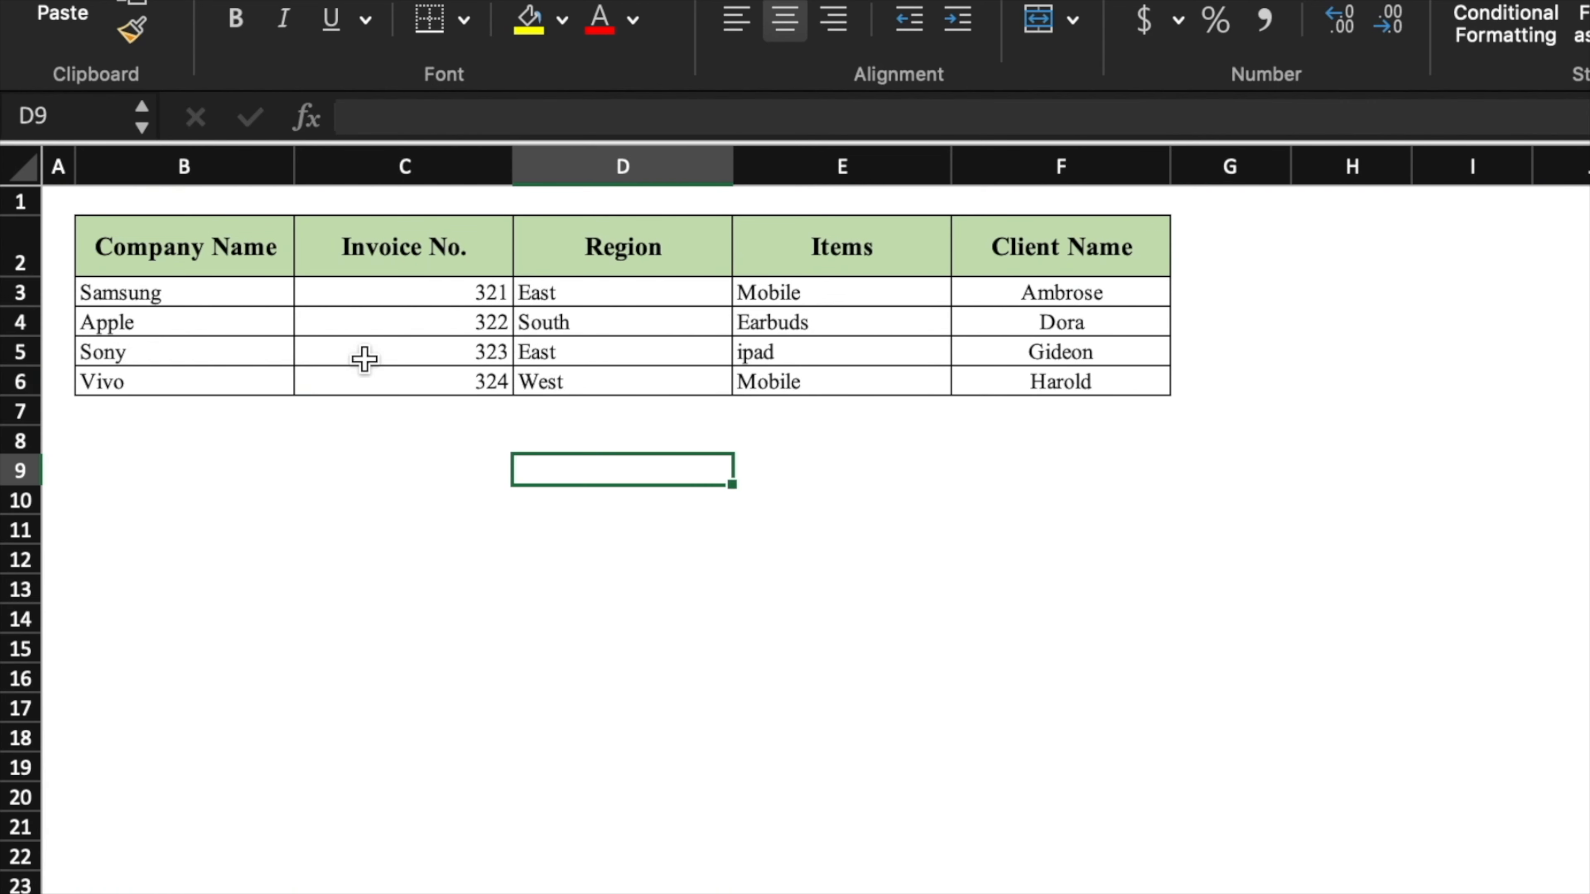
pyautogui.click(420, 546)
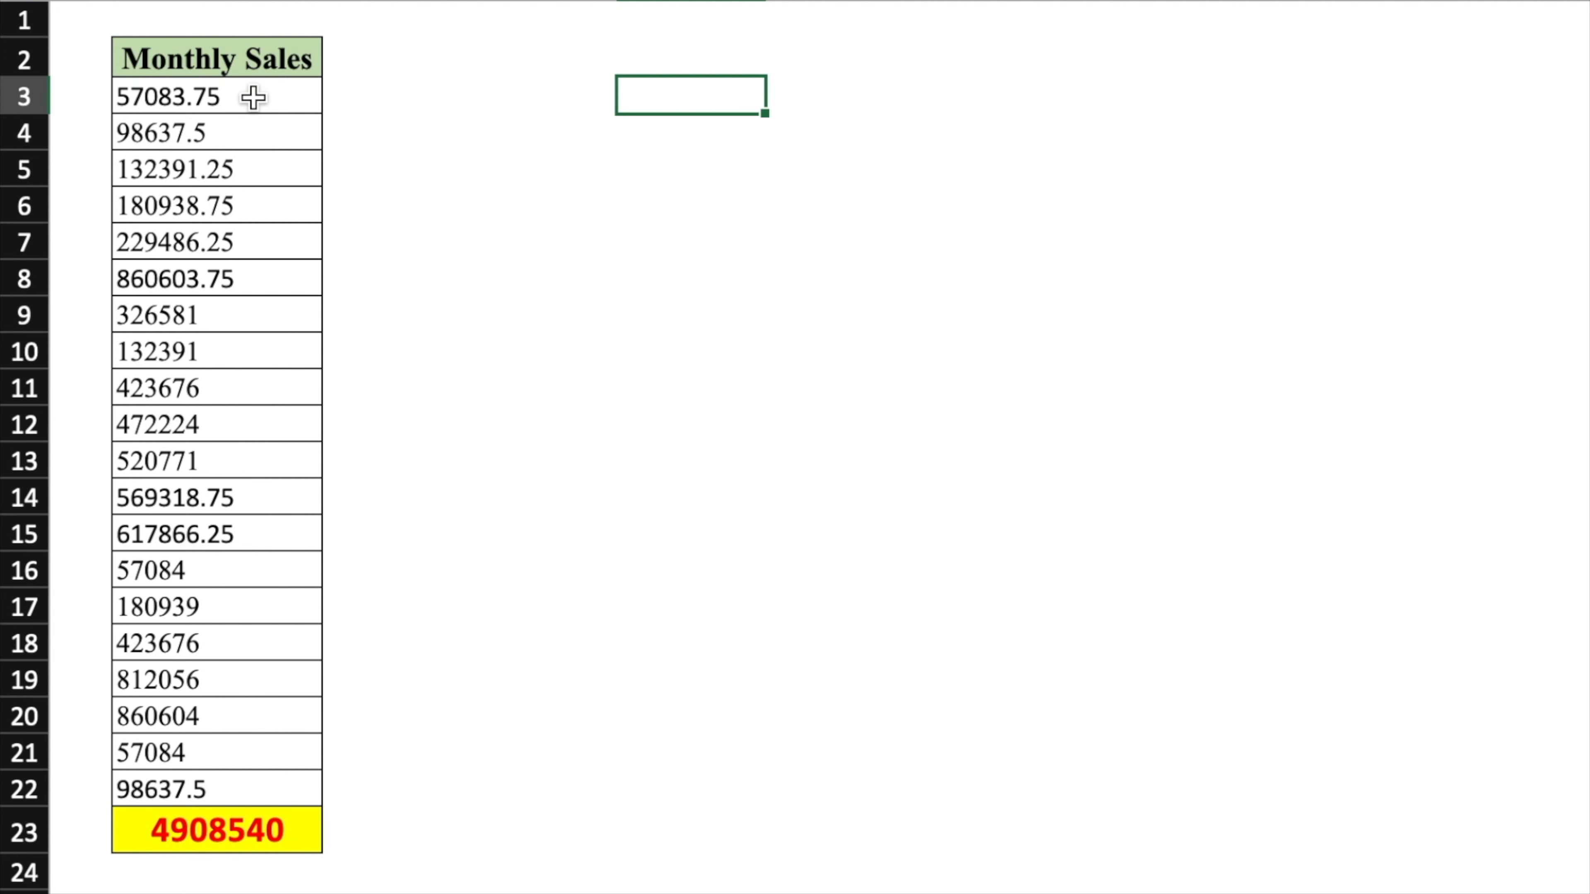
# - Enter 1 in D3, copy it, and select the Monthly Sales values B3:B22 for pasting
pyautogui.click(253, 97)
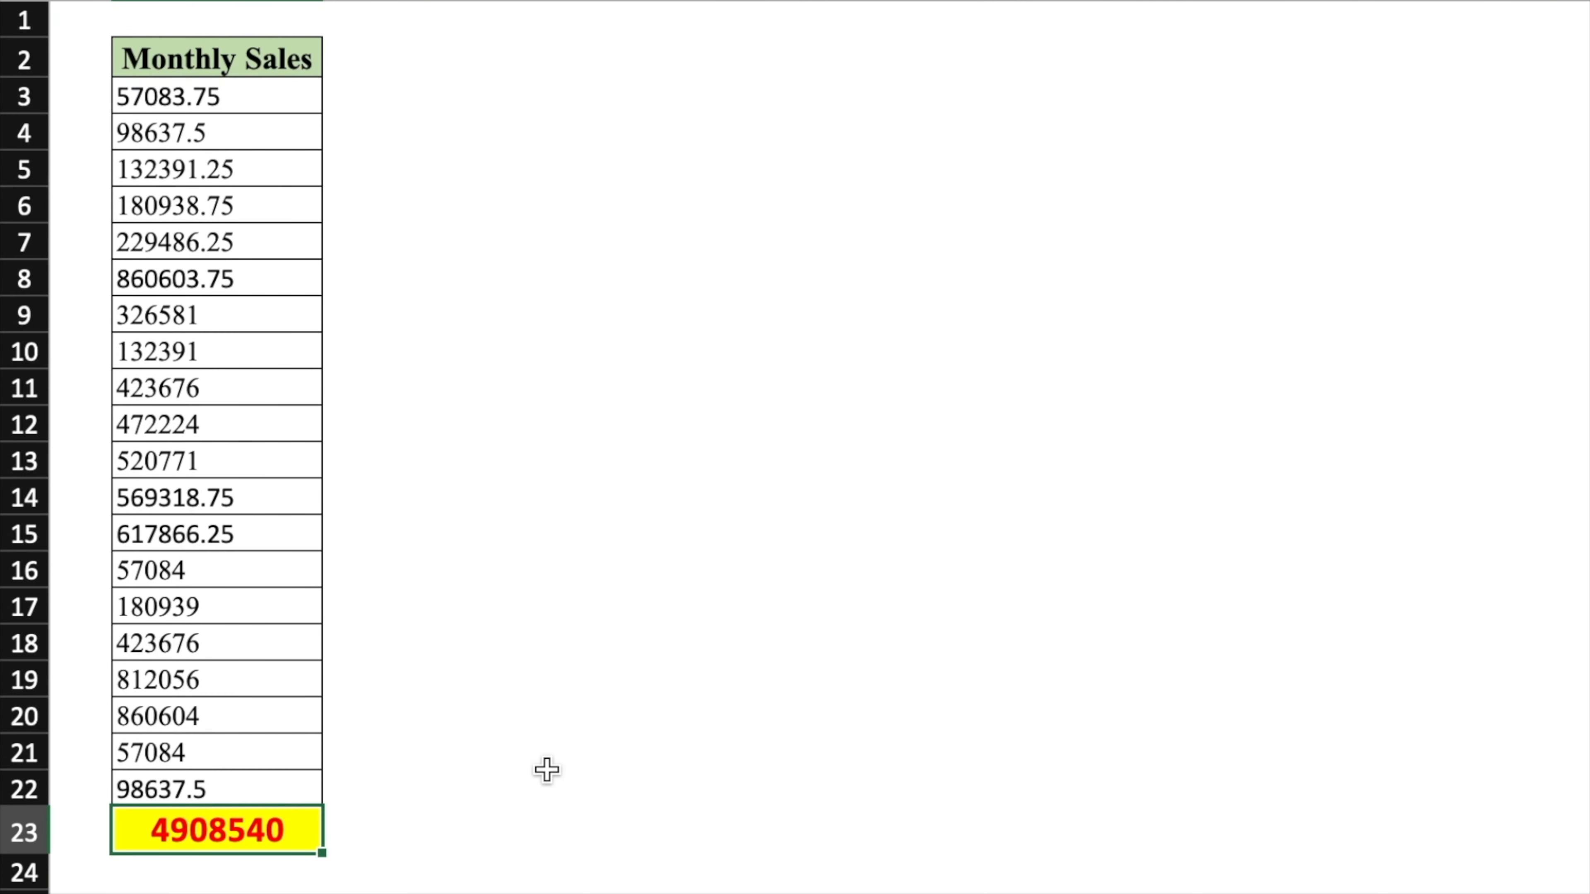
pyautogui.click(568, 106)
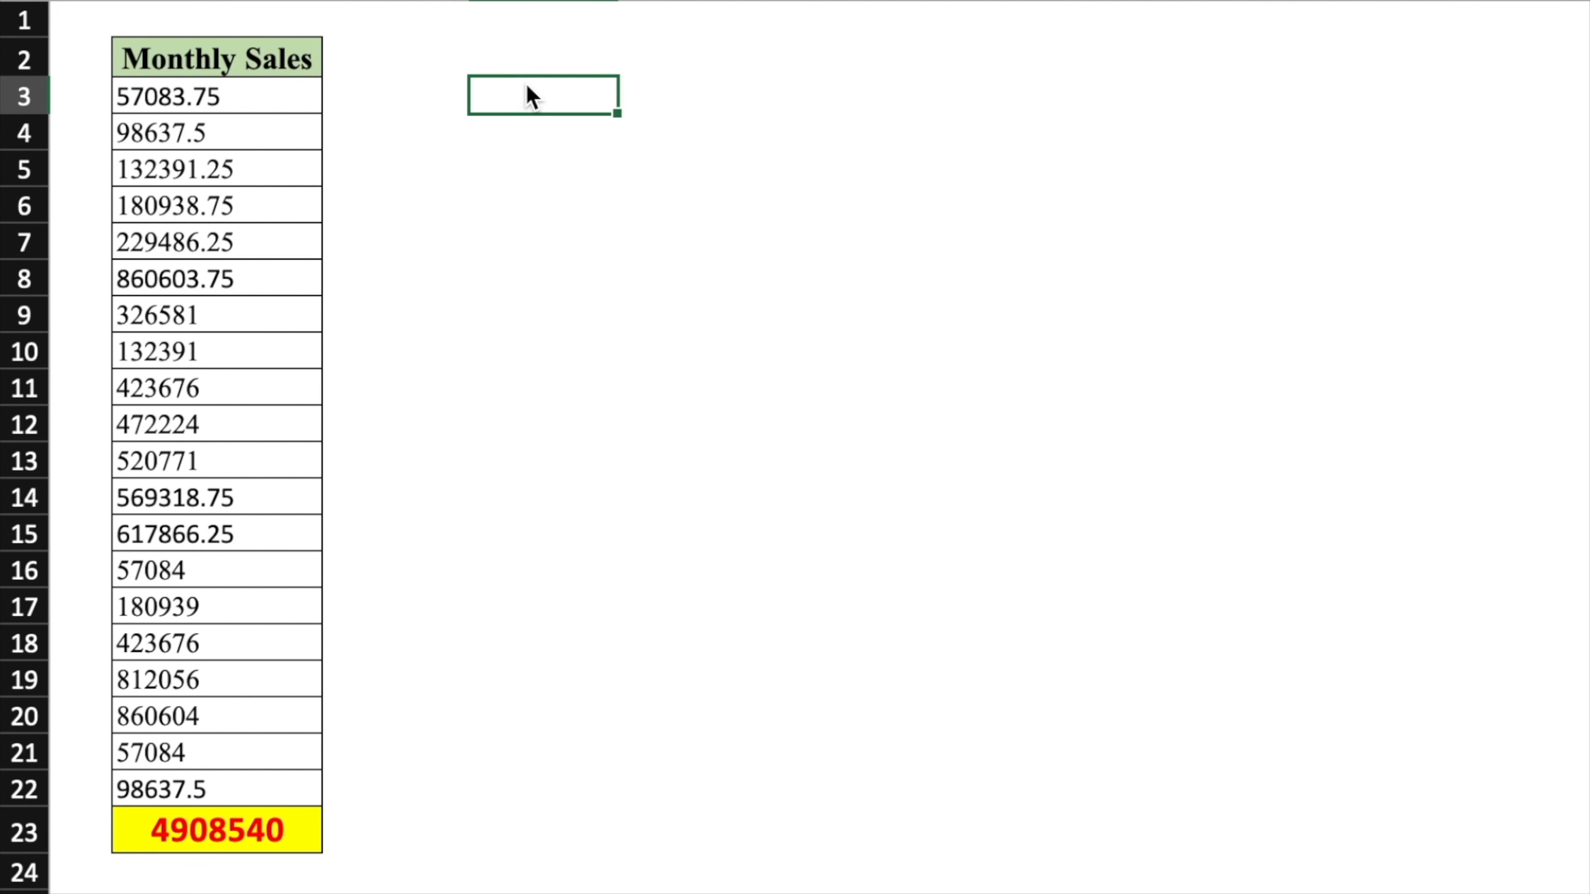
pyautogui.write('1')
pyautogui.press('Return')
pyautogui.click(571, 102)
pyautogui.hotkey('ctrl', 'c')
pyautogui.moveTo(284, 100); pyautogui.dragTo(250, 771)
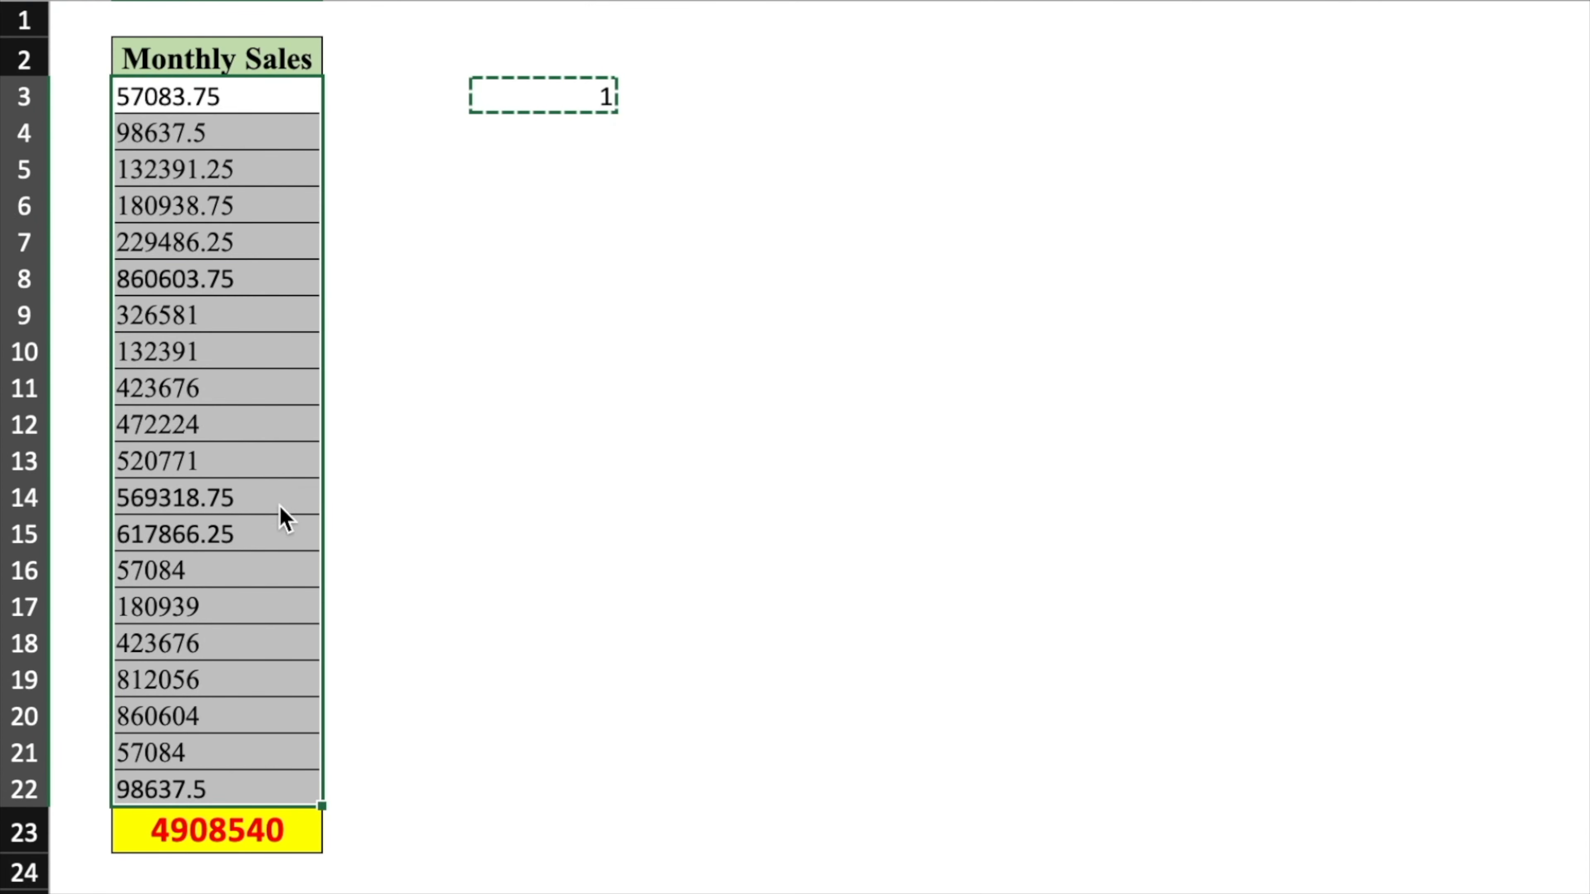
pyautogui.rightClick(282, 239)
# - Paste Special with the Multiply operation so the copied 1 converts the sales values to numbers
pyautogui.moveTo(601, 358)
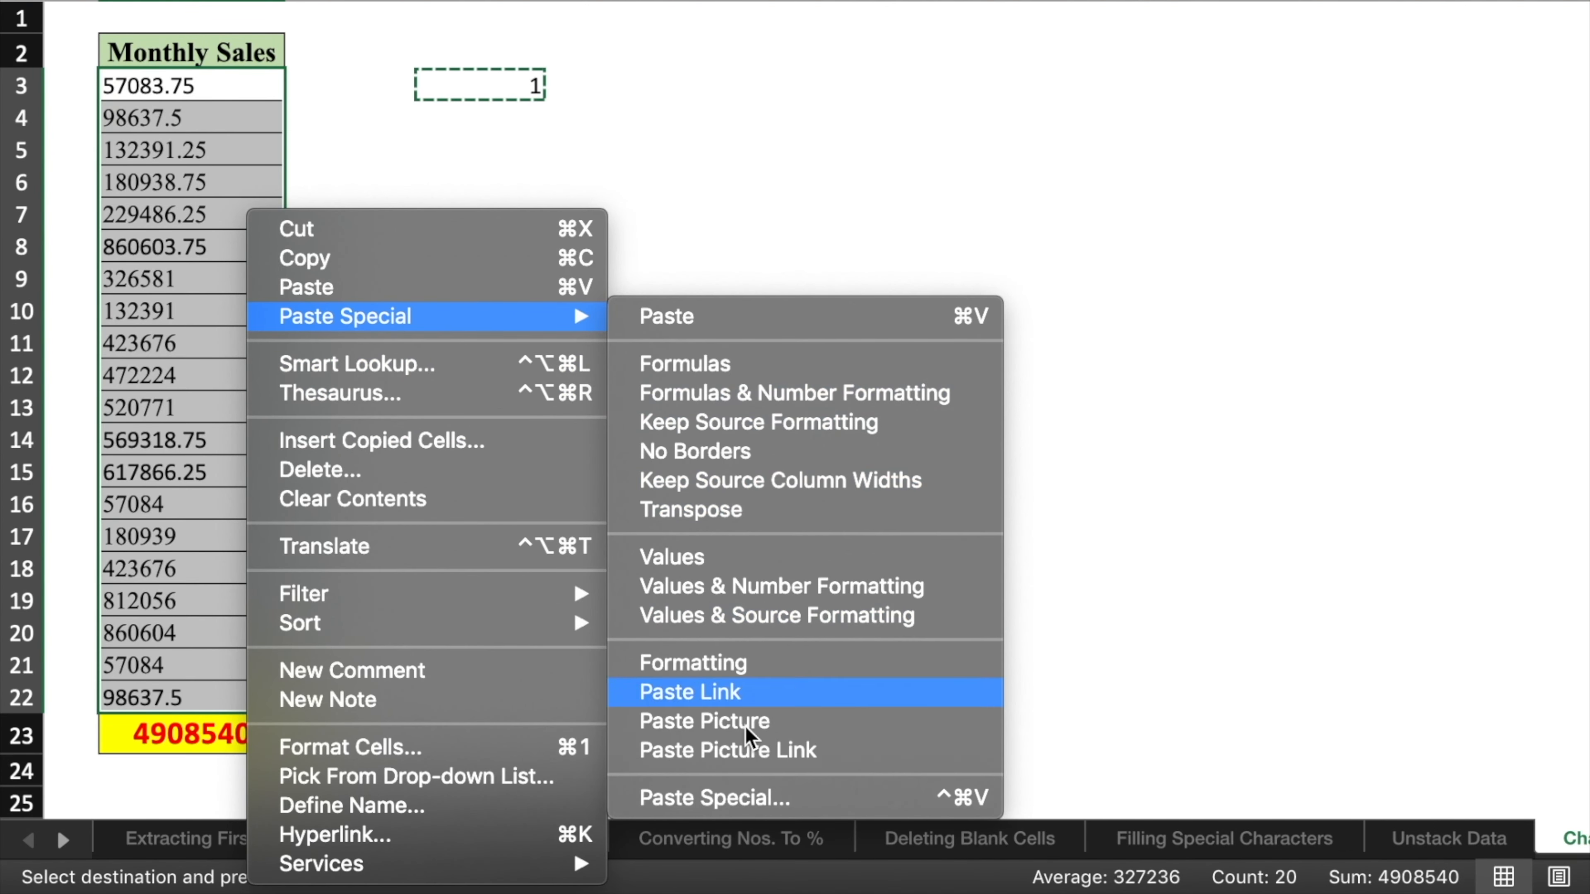
pyautogui.click(759, 799)
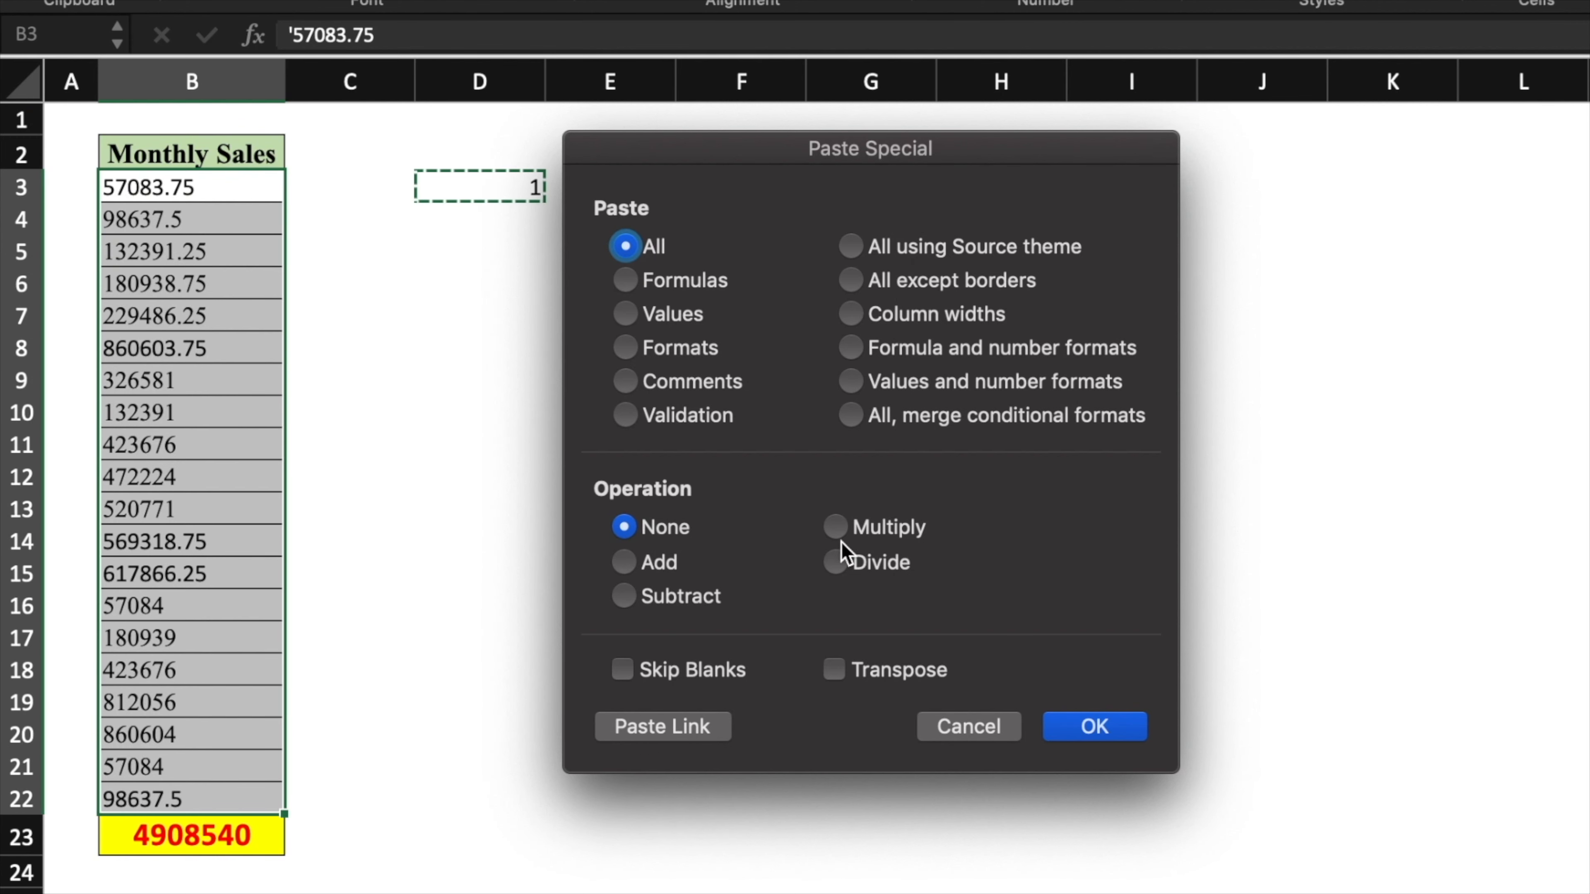
pyautogui.click(836, 527)
pyautogui.click(1124, 731)
pyautogui.click(871, 443)
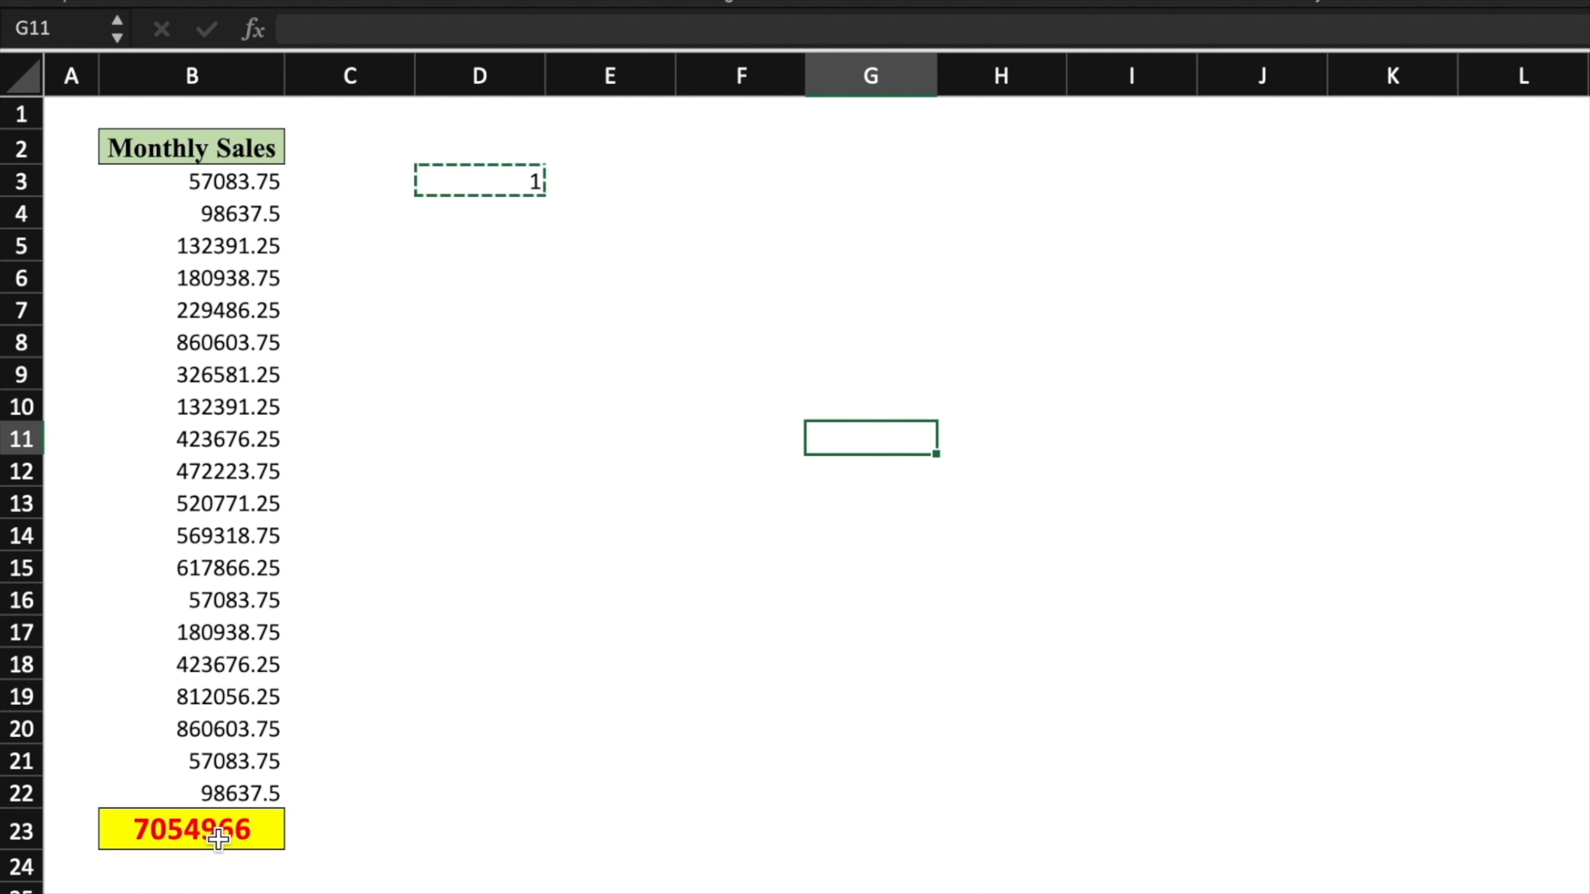
# - Check the converted Monthly Sales values in column B, now totalling 7054966
pyautogui.click(497, 547)
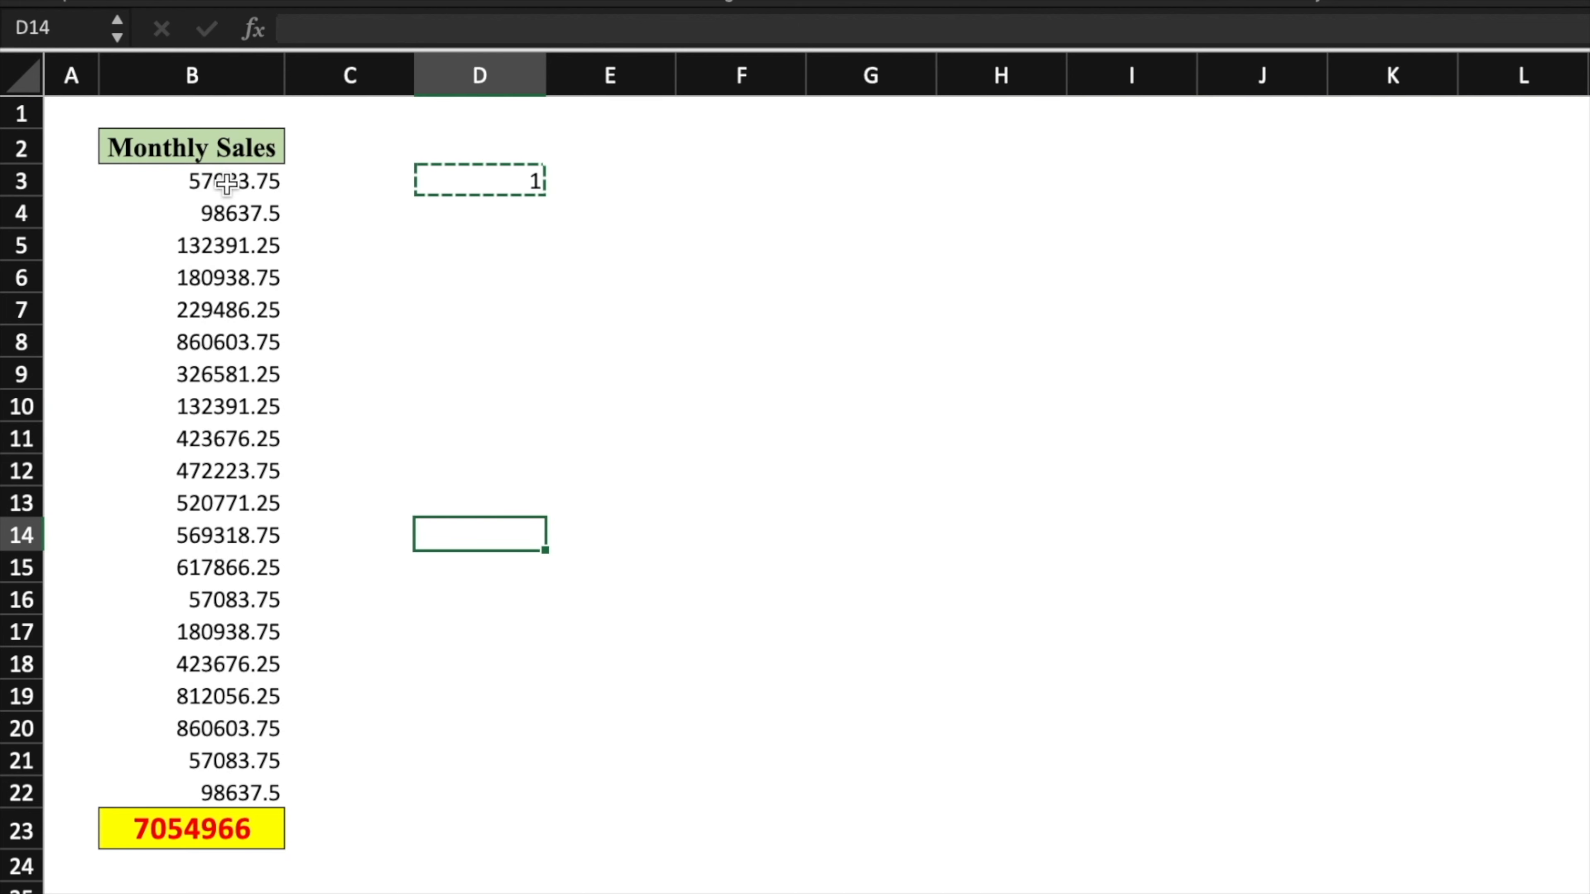
pyautogui.moveTo(226, 183); pyautogui.dragTo(242, 441)
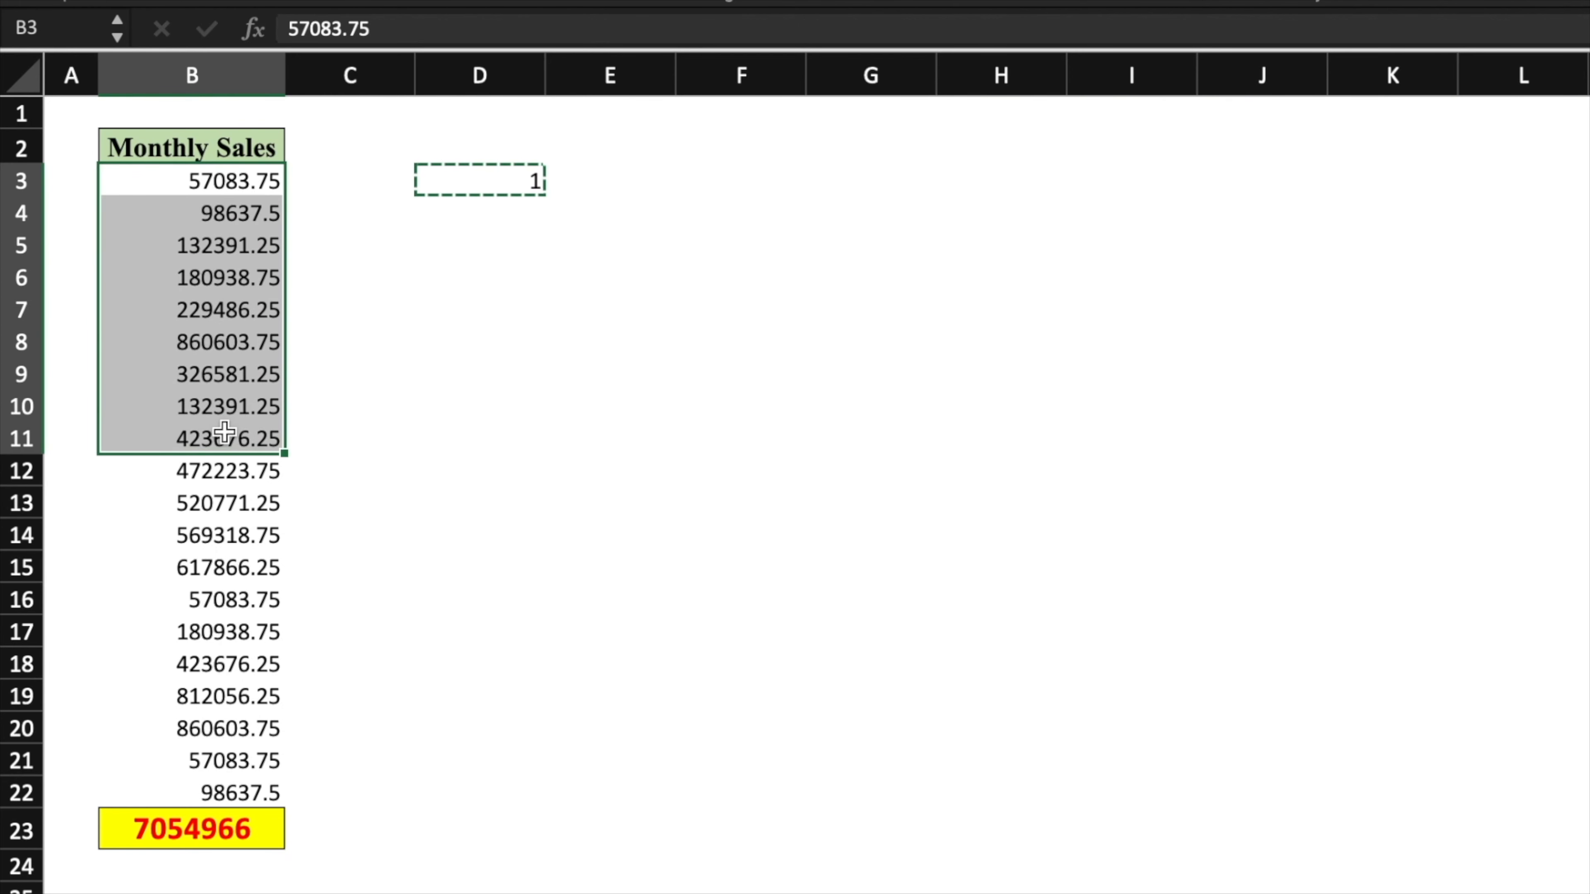
pyautogui.click(198, 178)
pyautogui.press('Down')
pyautogui.press('Down')
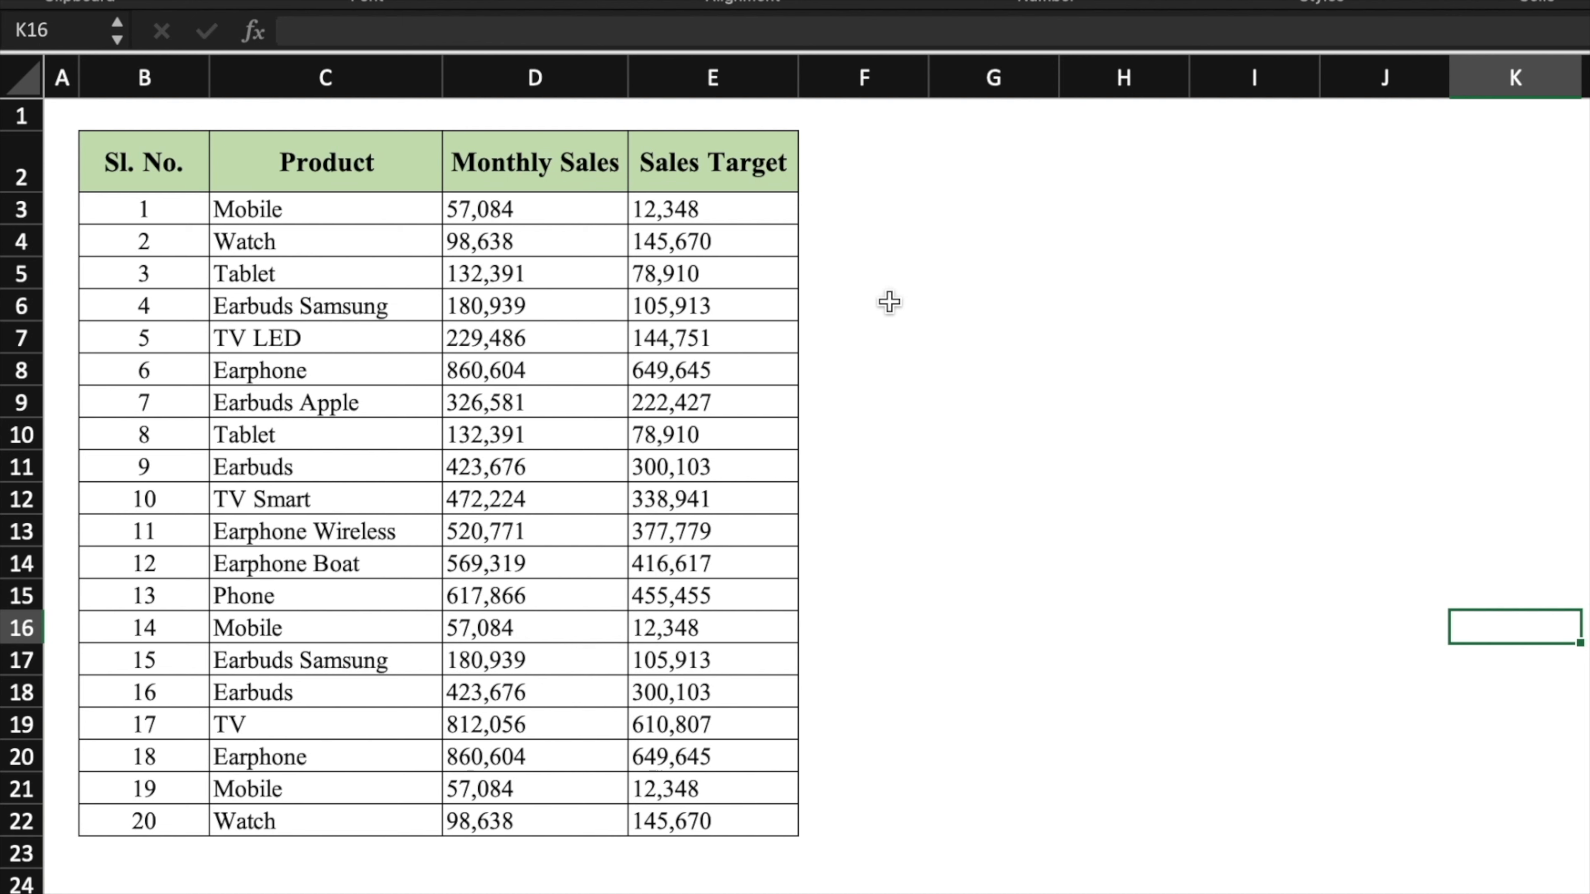
# - Point out the repeated Mobile and Watch entries in rows 21 and 22
pyautogui.click(579, 169)
pyautogui.click(698, 166)
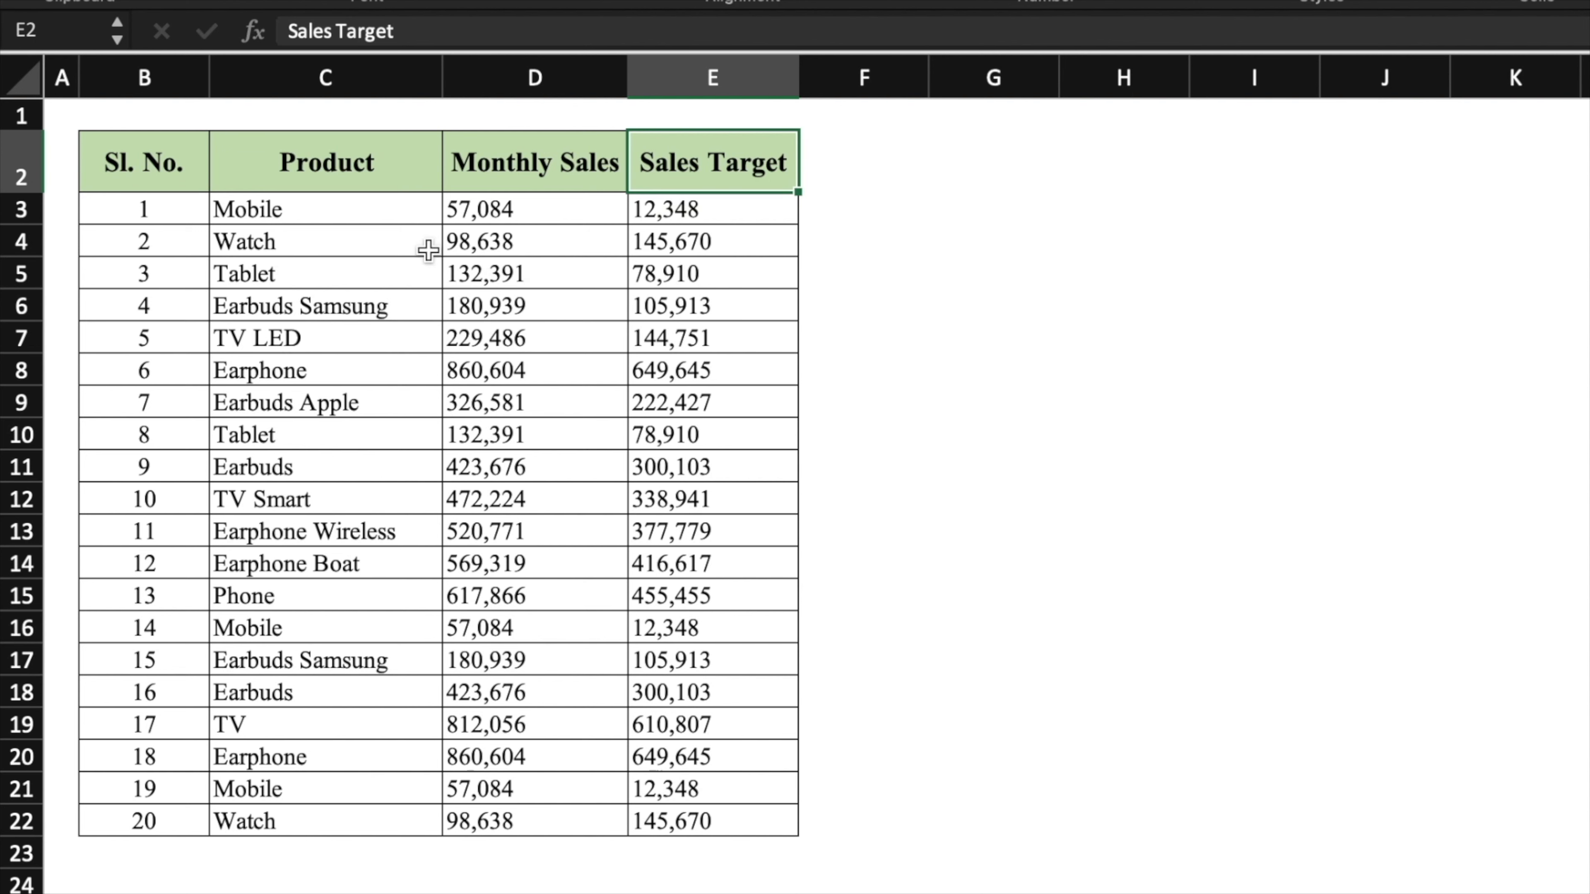
pyautogui.click(367, 214)
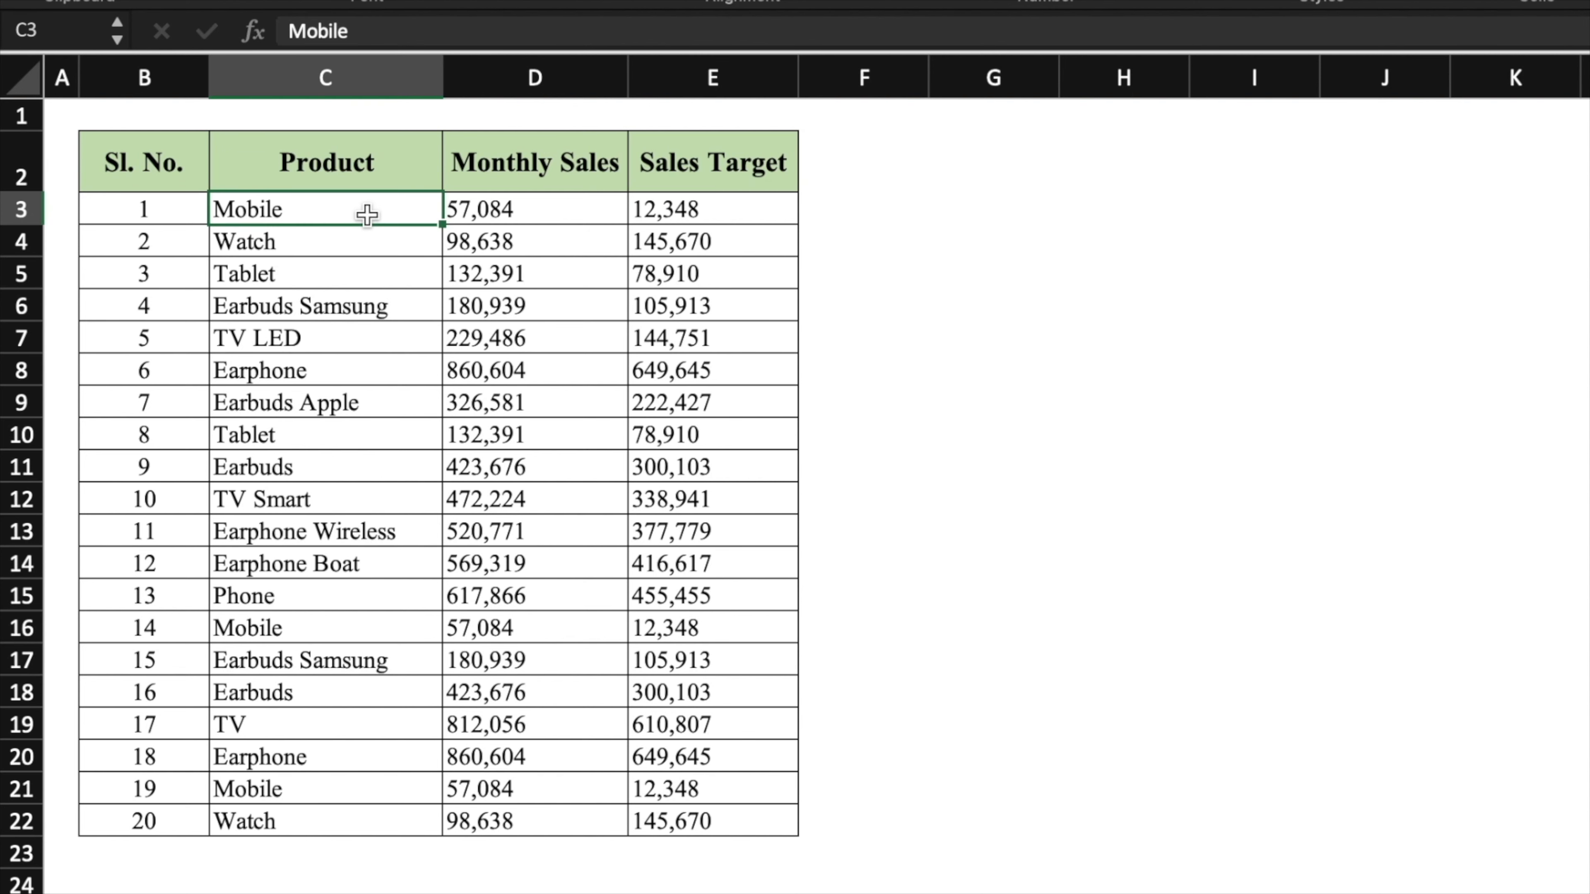
pyautogui.click(335, 792)
pyautogui.click(330, 243)
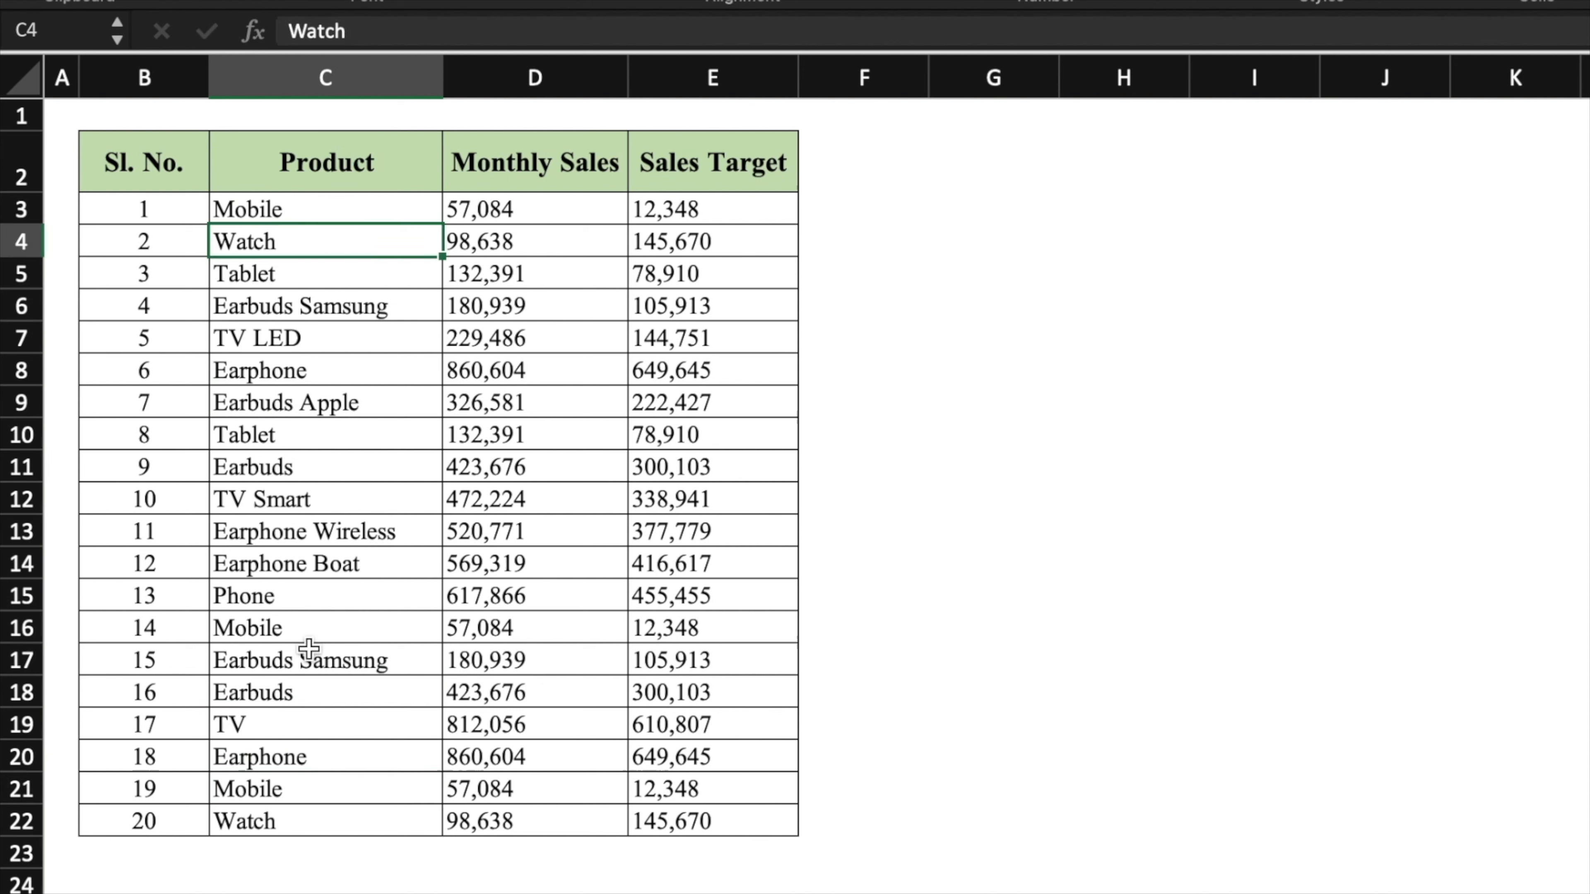
pyautogui.click(331, 821)
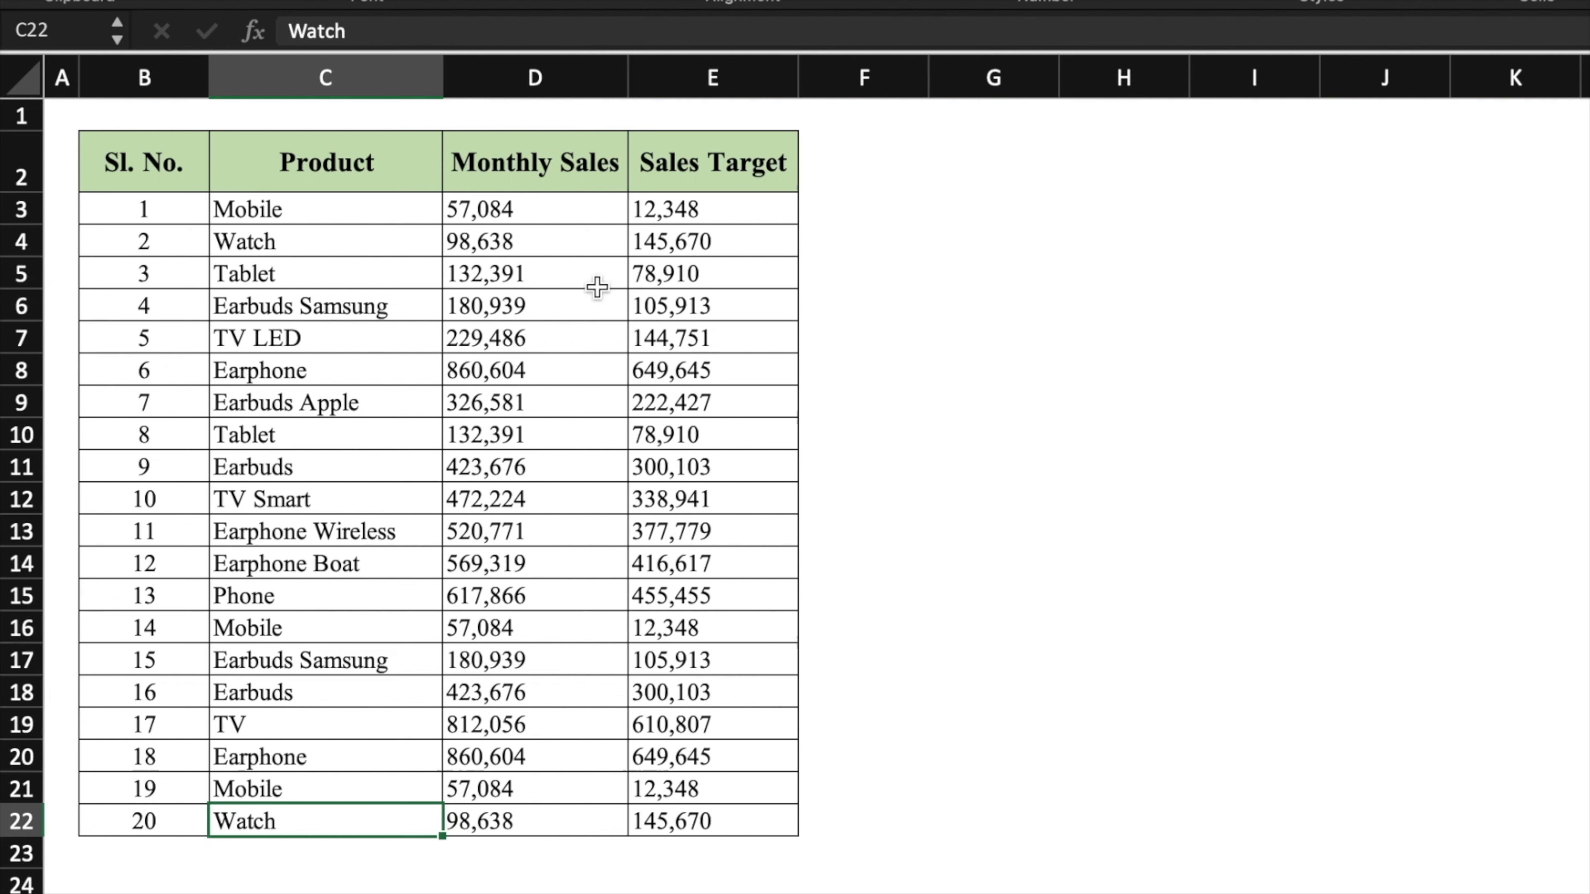
# - Highlight Duplicate Values in C3:E22 with a light red fill
pyautogui.moveTo(373, 212); pyautogui.dragTo(725, 807)
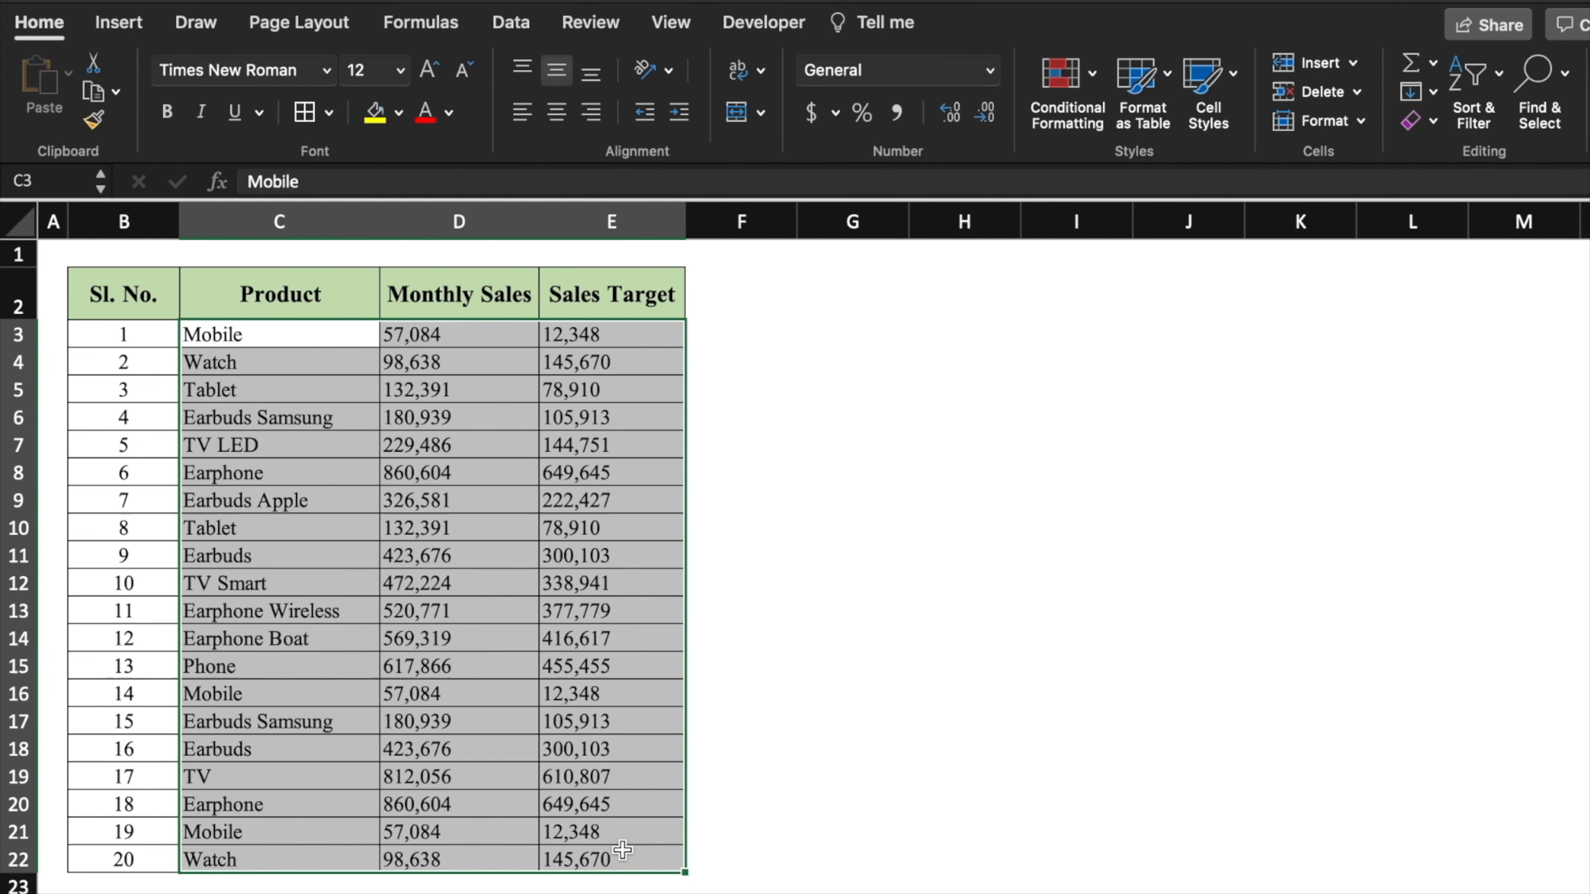
pyautogui.click(1095, 80)
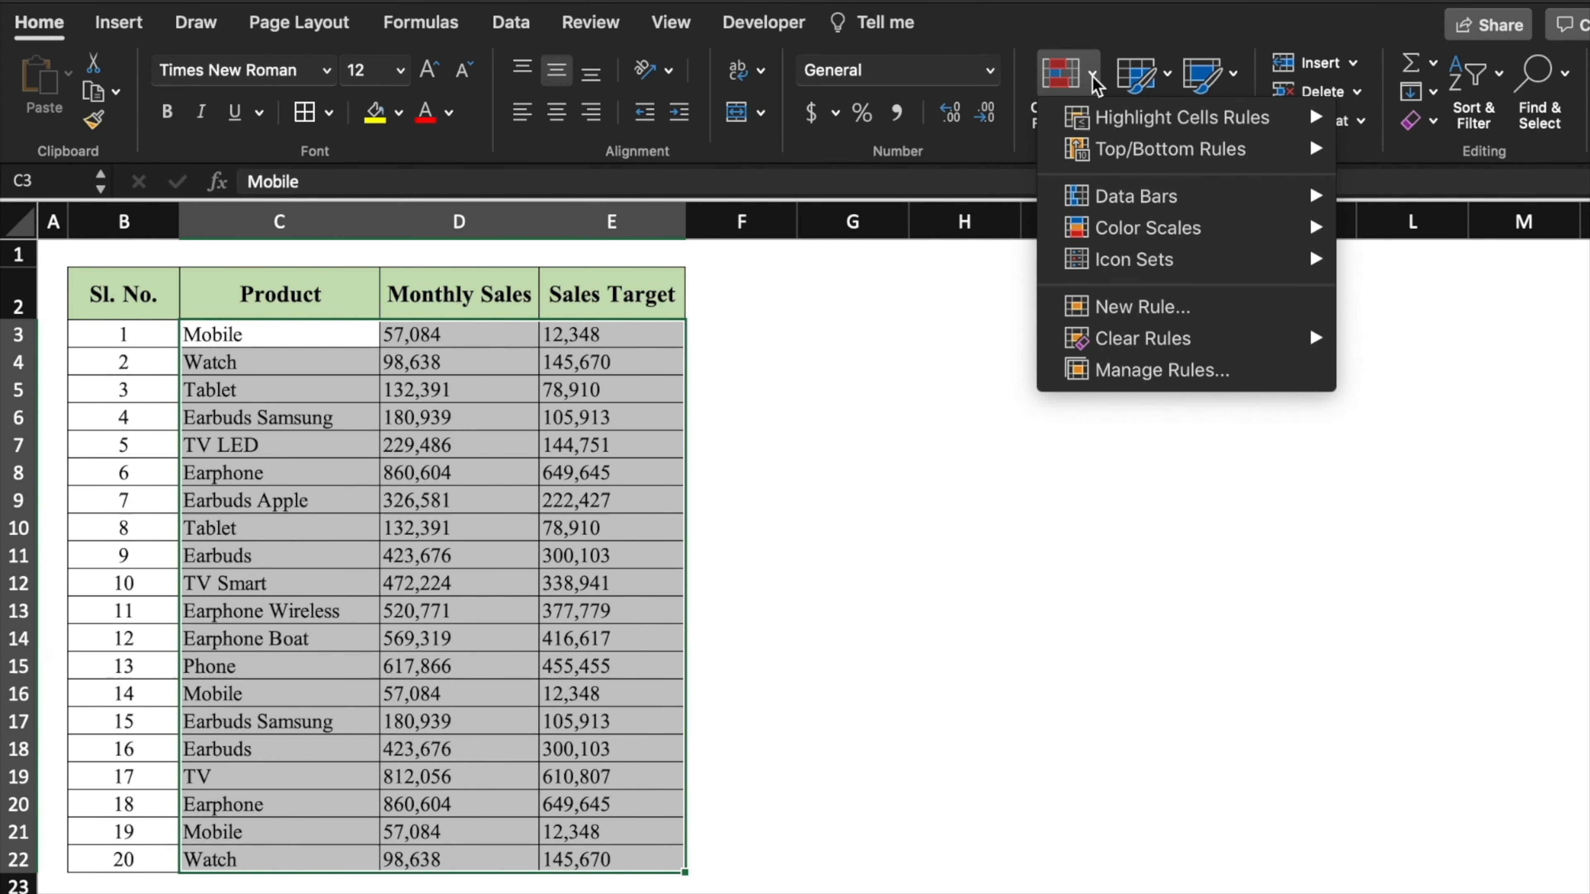
pyautogui.moveTo(1185, 124)
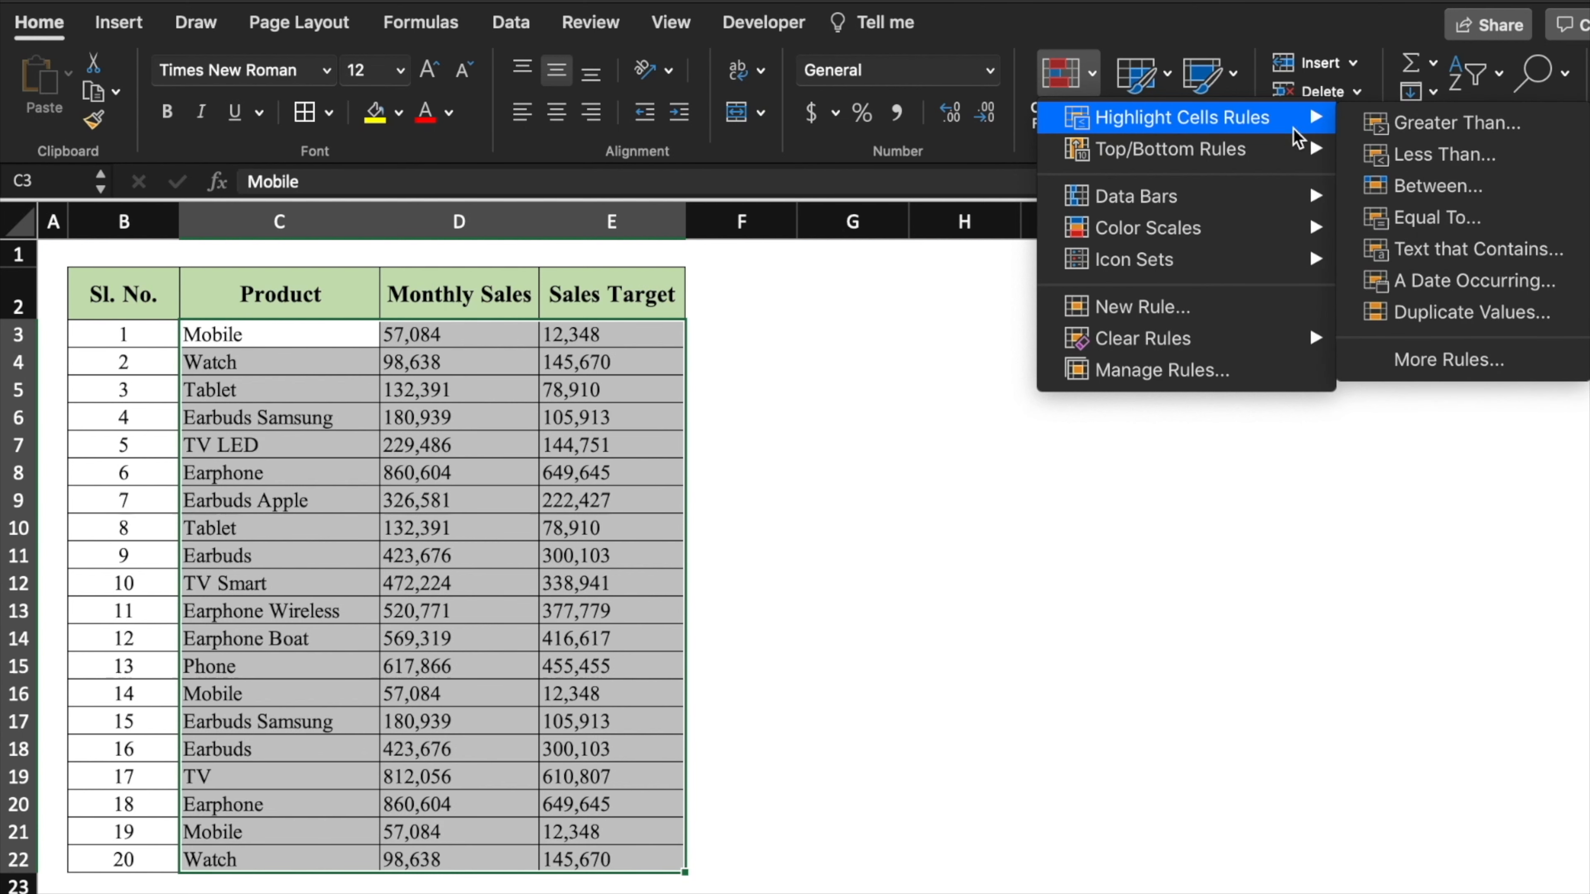
pyautogui.click(1472, 313)
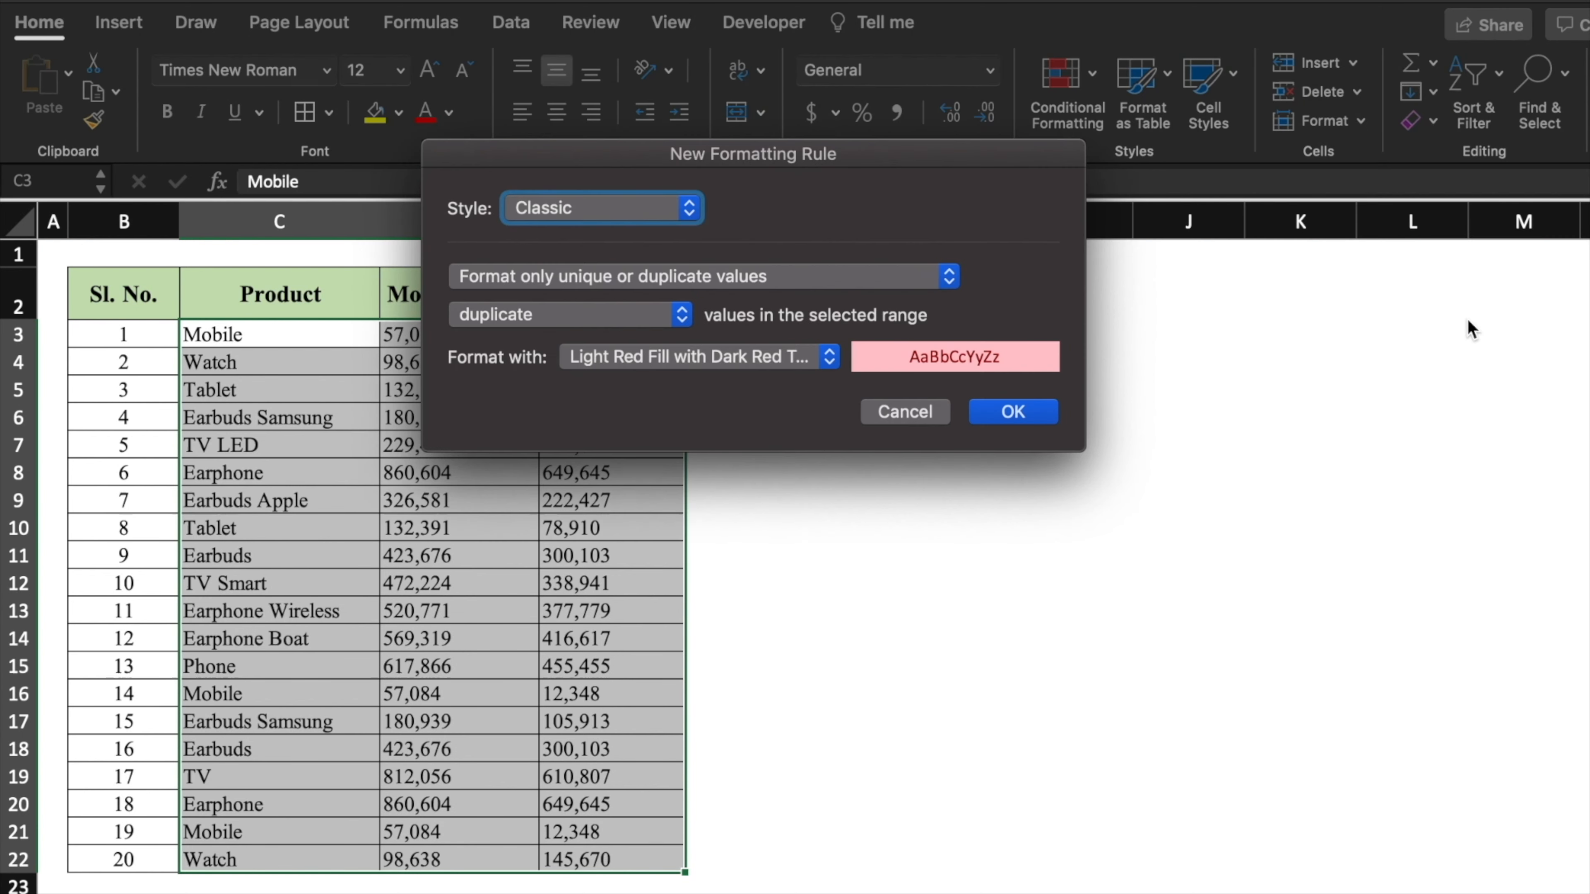
pyautogui.click(1039, 413)
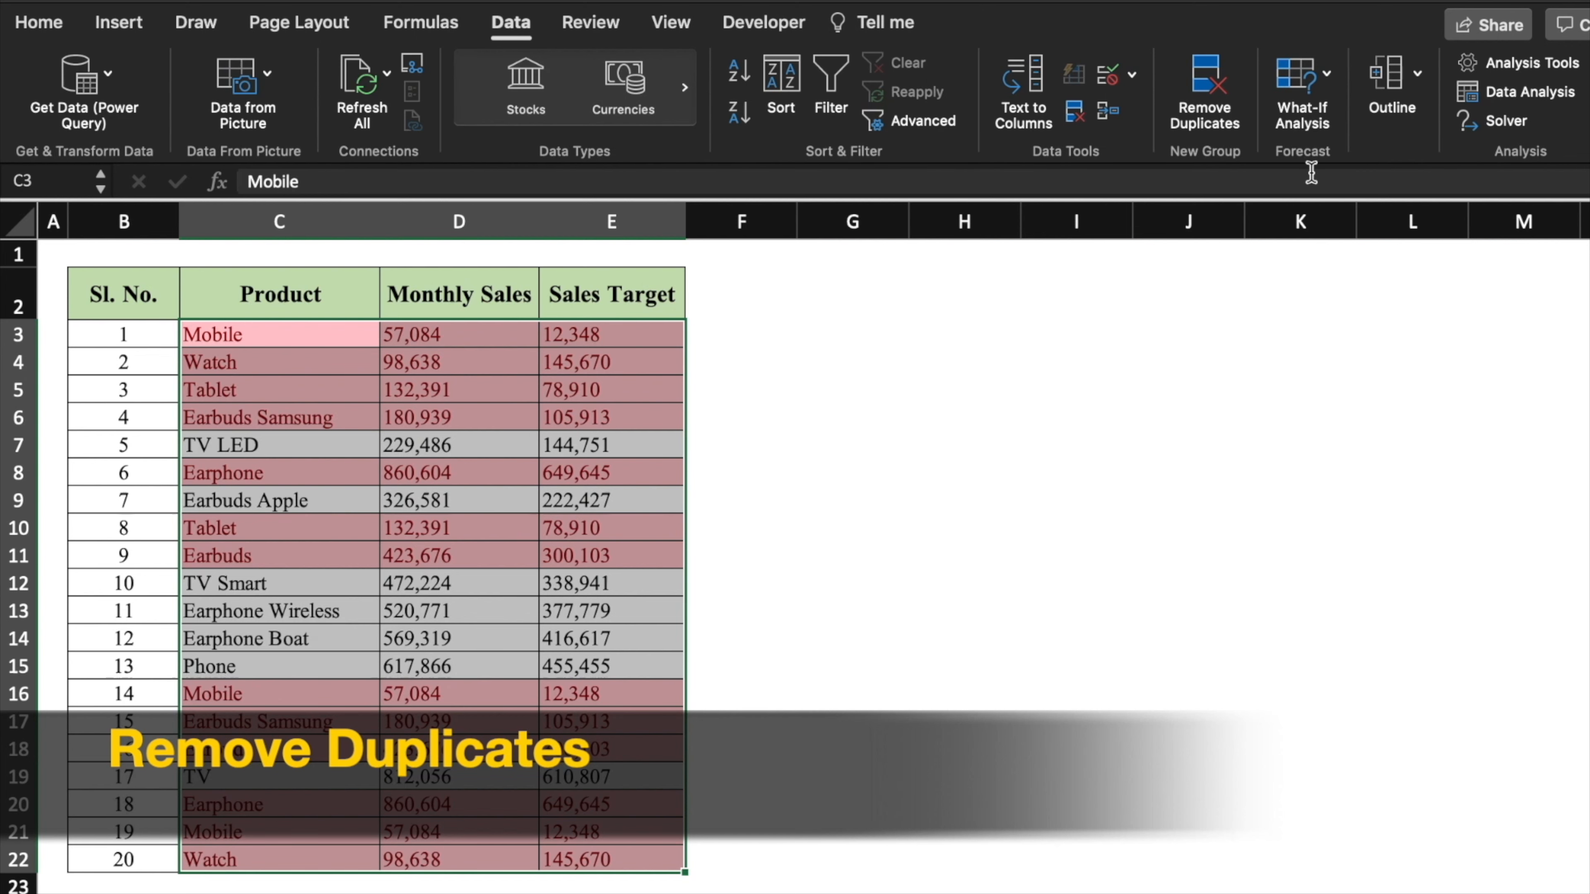
# - Remove duplicate rows across all columns, leaving 13 unique products
pyautogui.click(1210, 95)
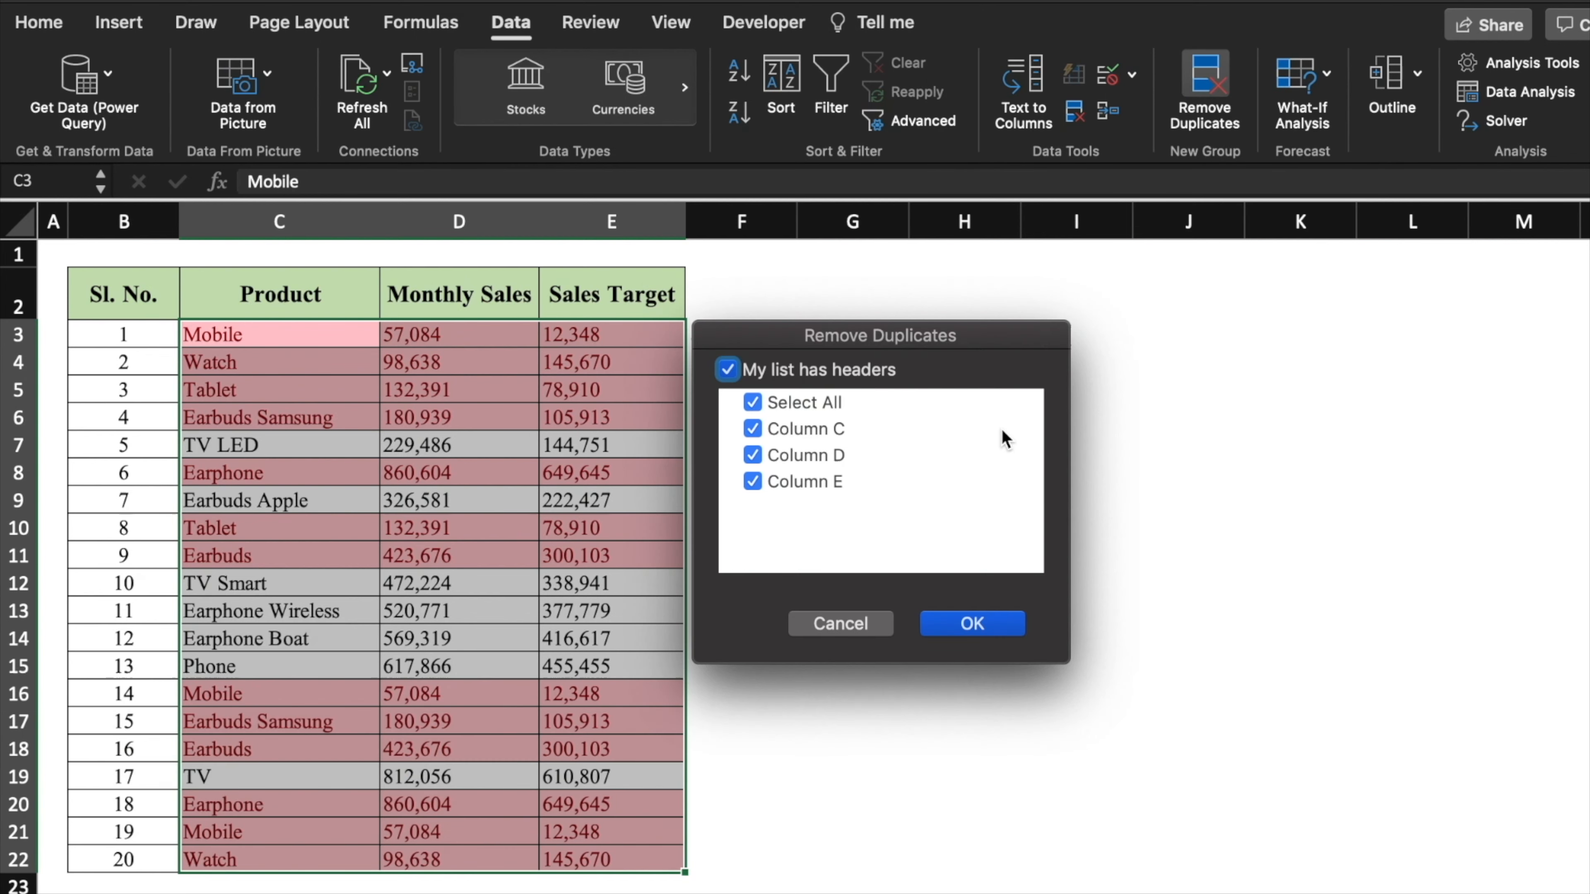
pyautogui.click(999, 628)
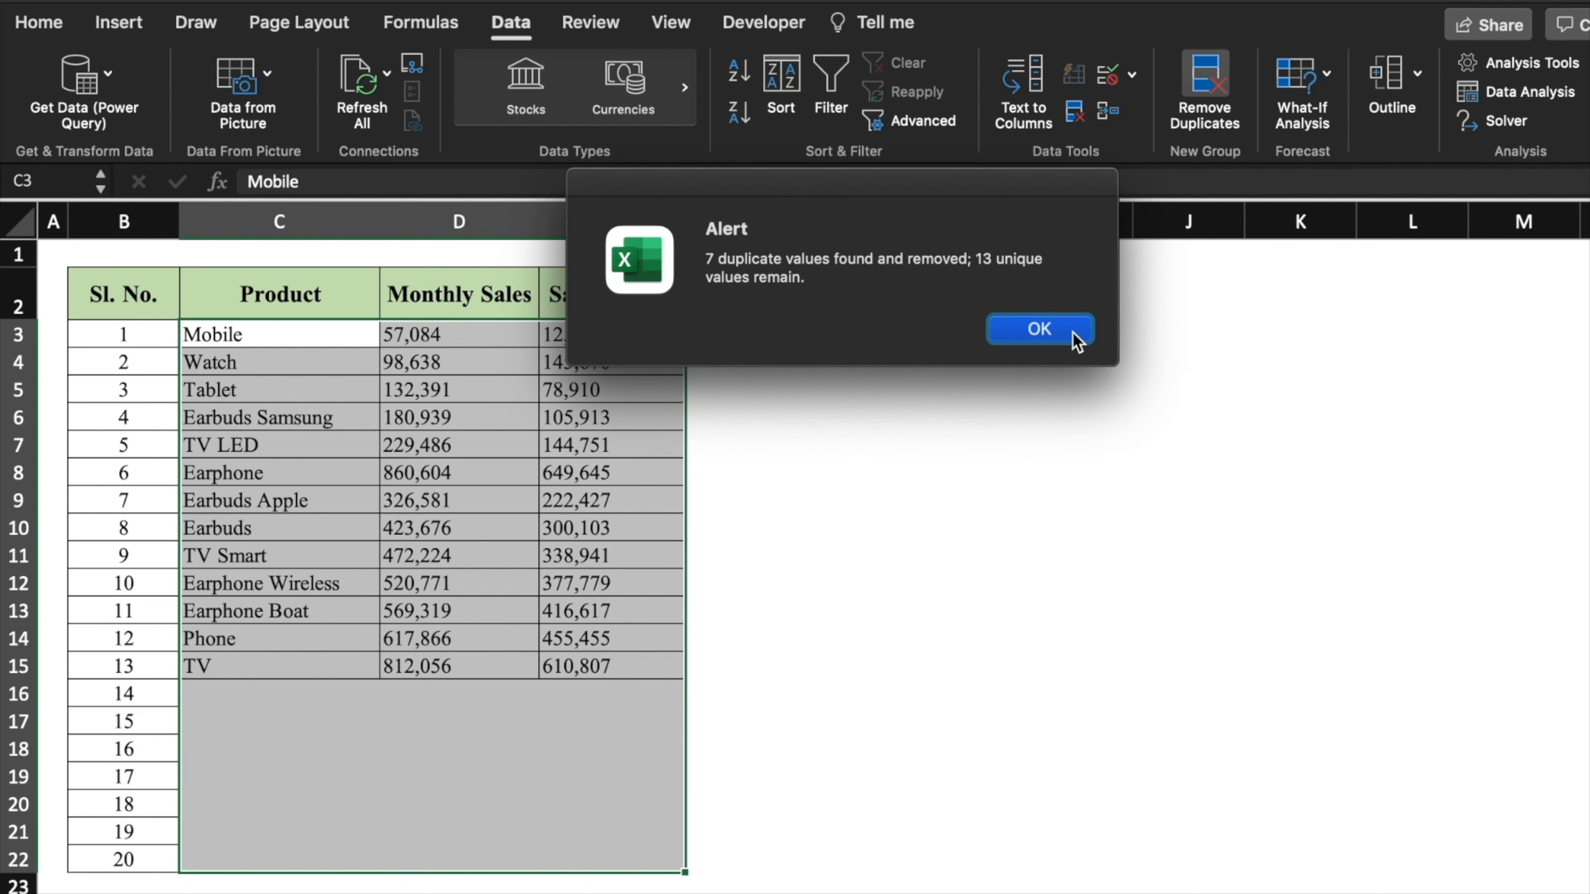
pyautogui.click(1320, 556)
# - Select the leftover rows 14 to 20 below the product table
pyautogui.click(1173, 893)
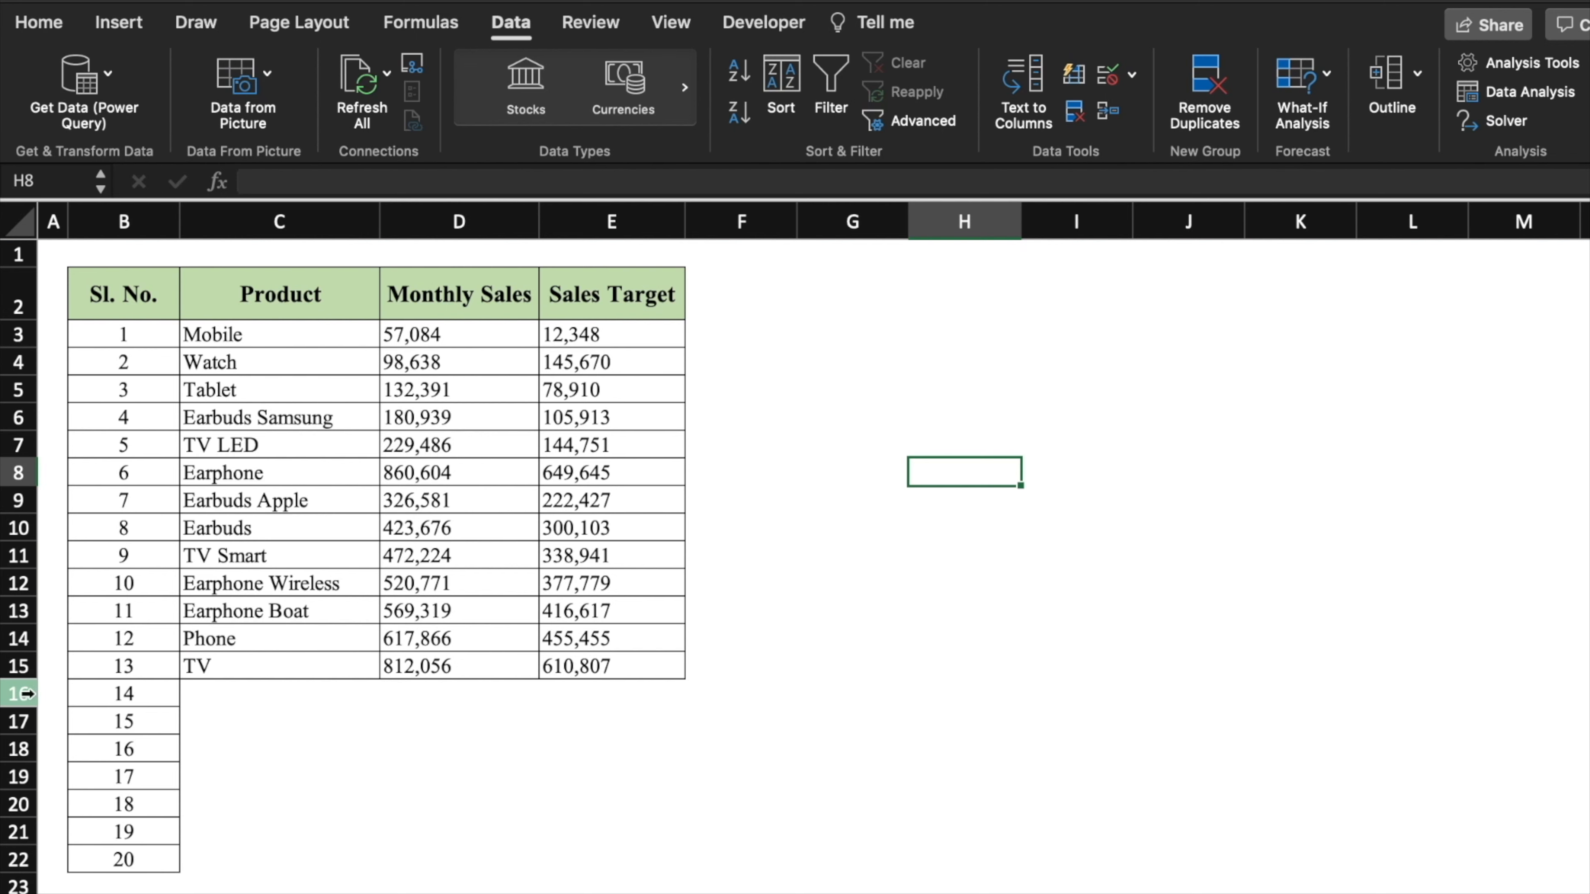
pyautogui.moveTo(28, 693); pyautogui.dragTo(30, 776)
pyautogui.moveTo(31, 775); pyautogui.dragTo(27, 860)
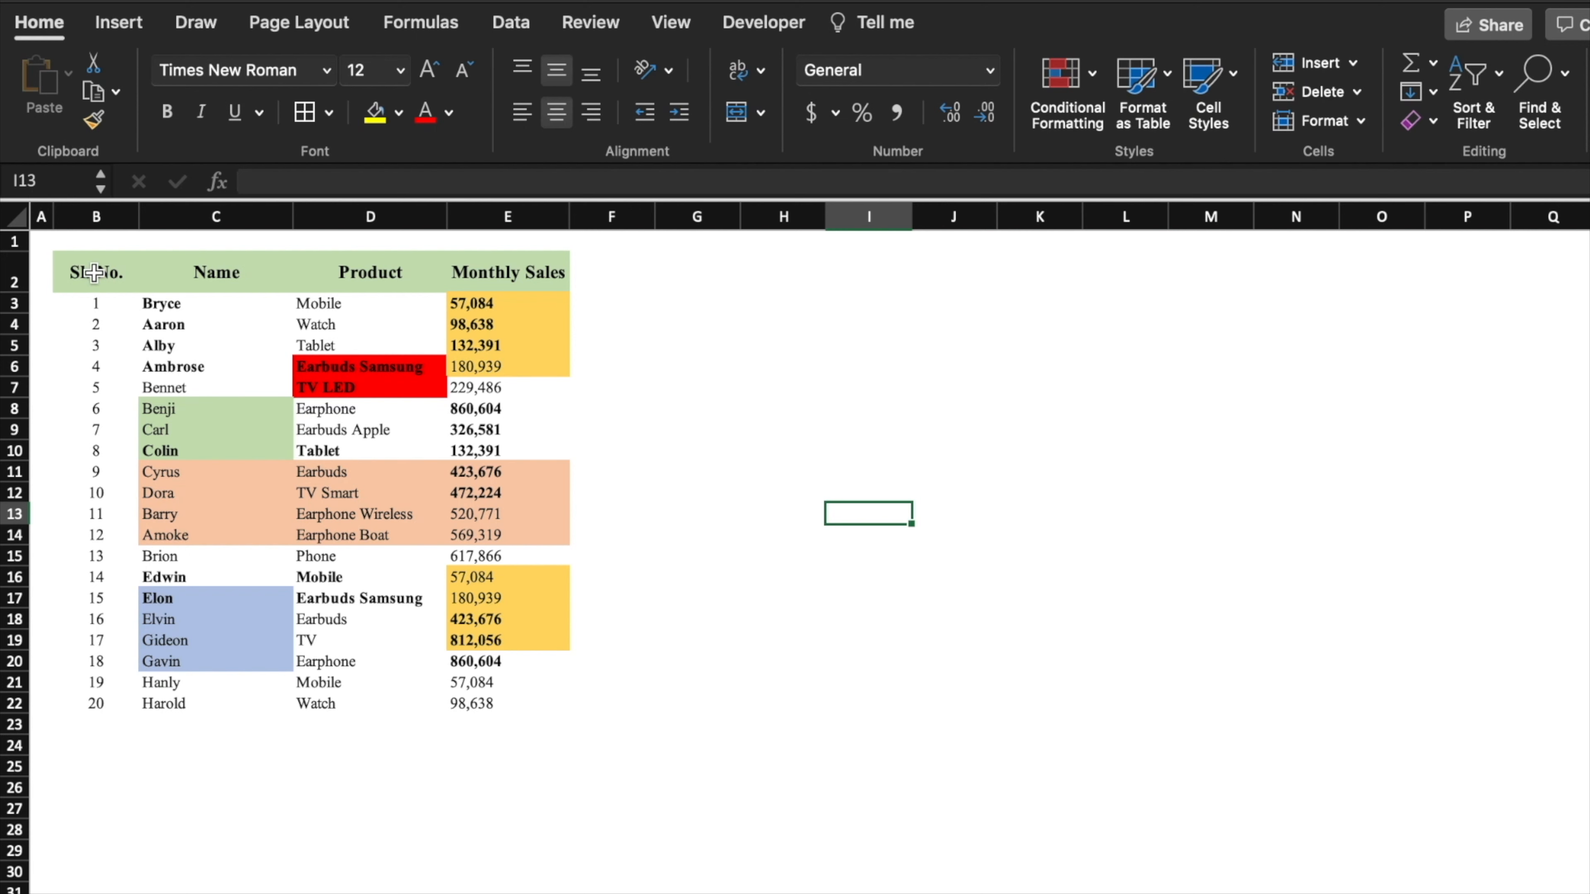
# - Copy the names table B2:E22 and paste it at H2
pyautogui.moveTo(112, 269); pyautogui.dragTo(527, 699)
pyautogui.hotkey('ctrl', 'c')
pyautogui.click(782, 275)
pyautogui.hotkey('ctrl', 'v')
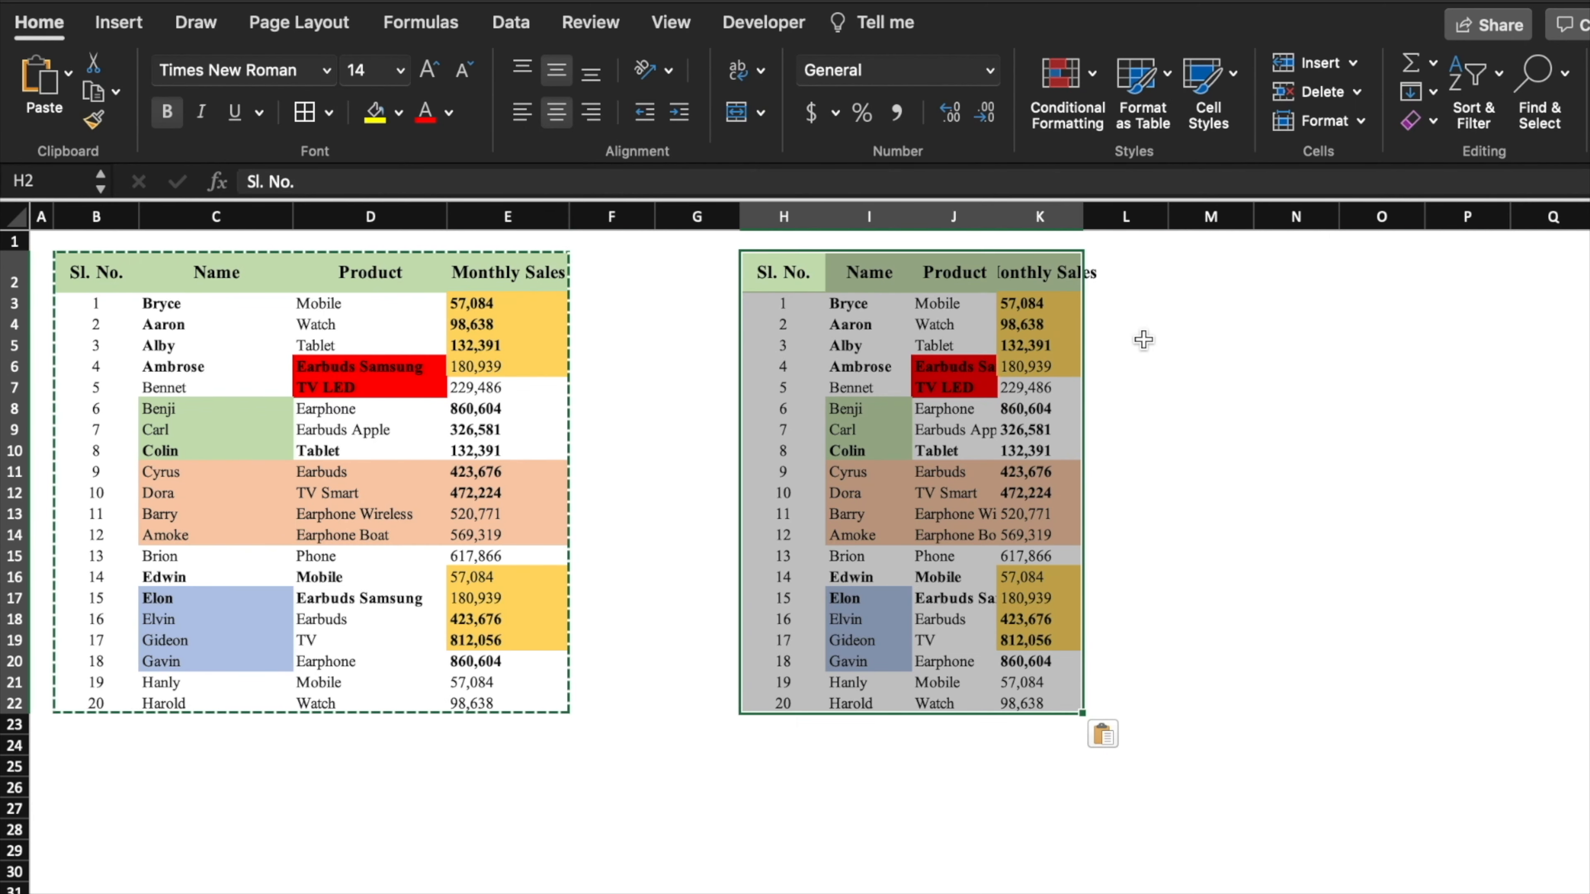
pyautogui.press('Escape')
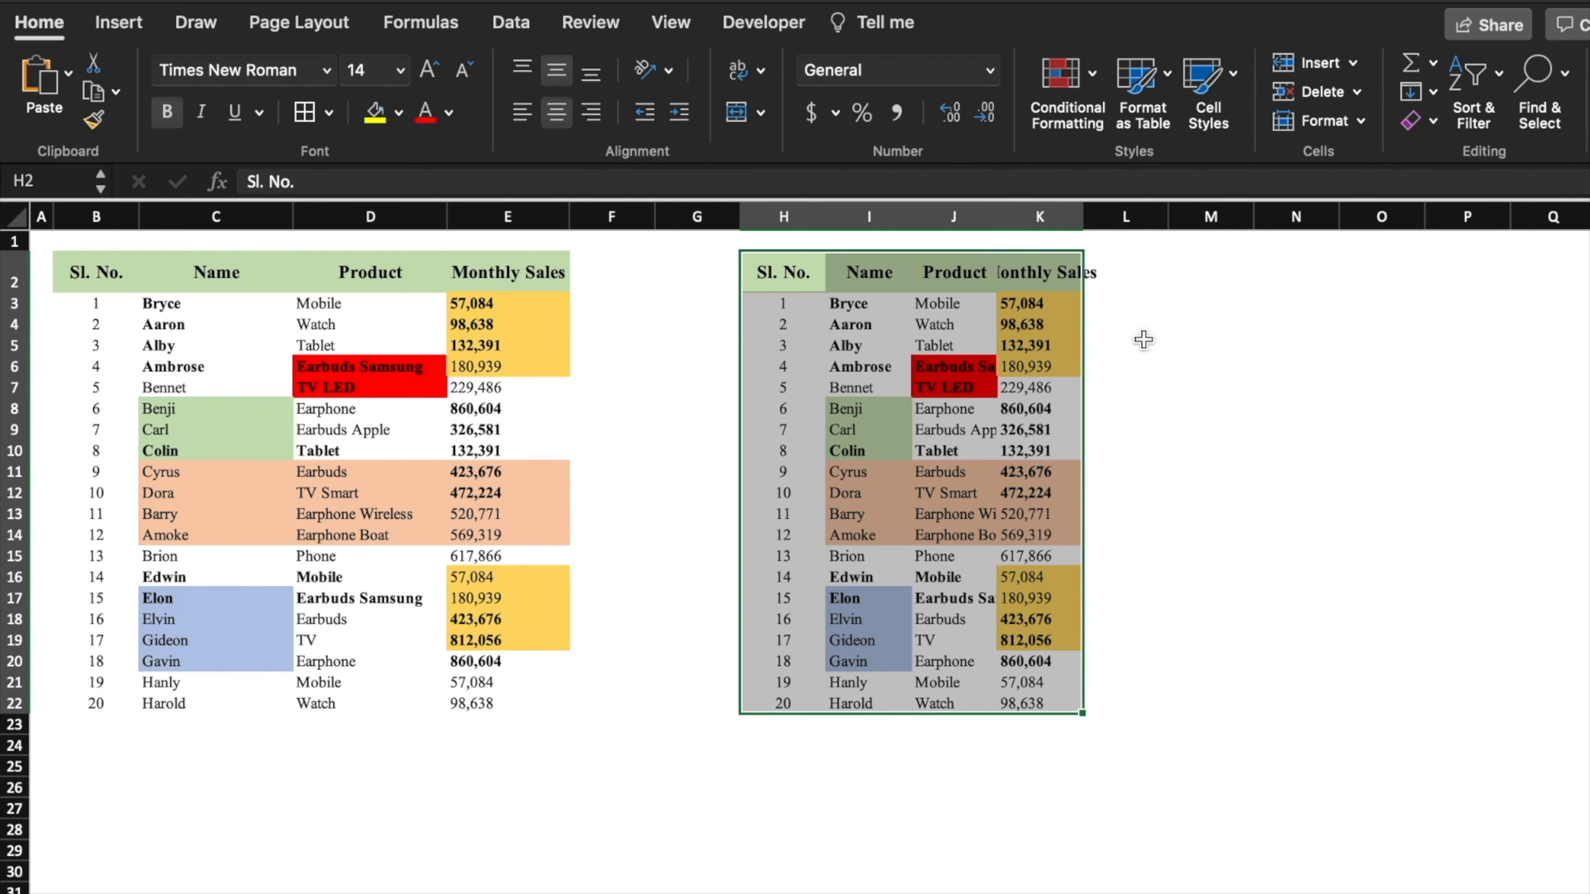
pyautogui.click(1143, 339)
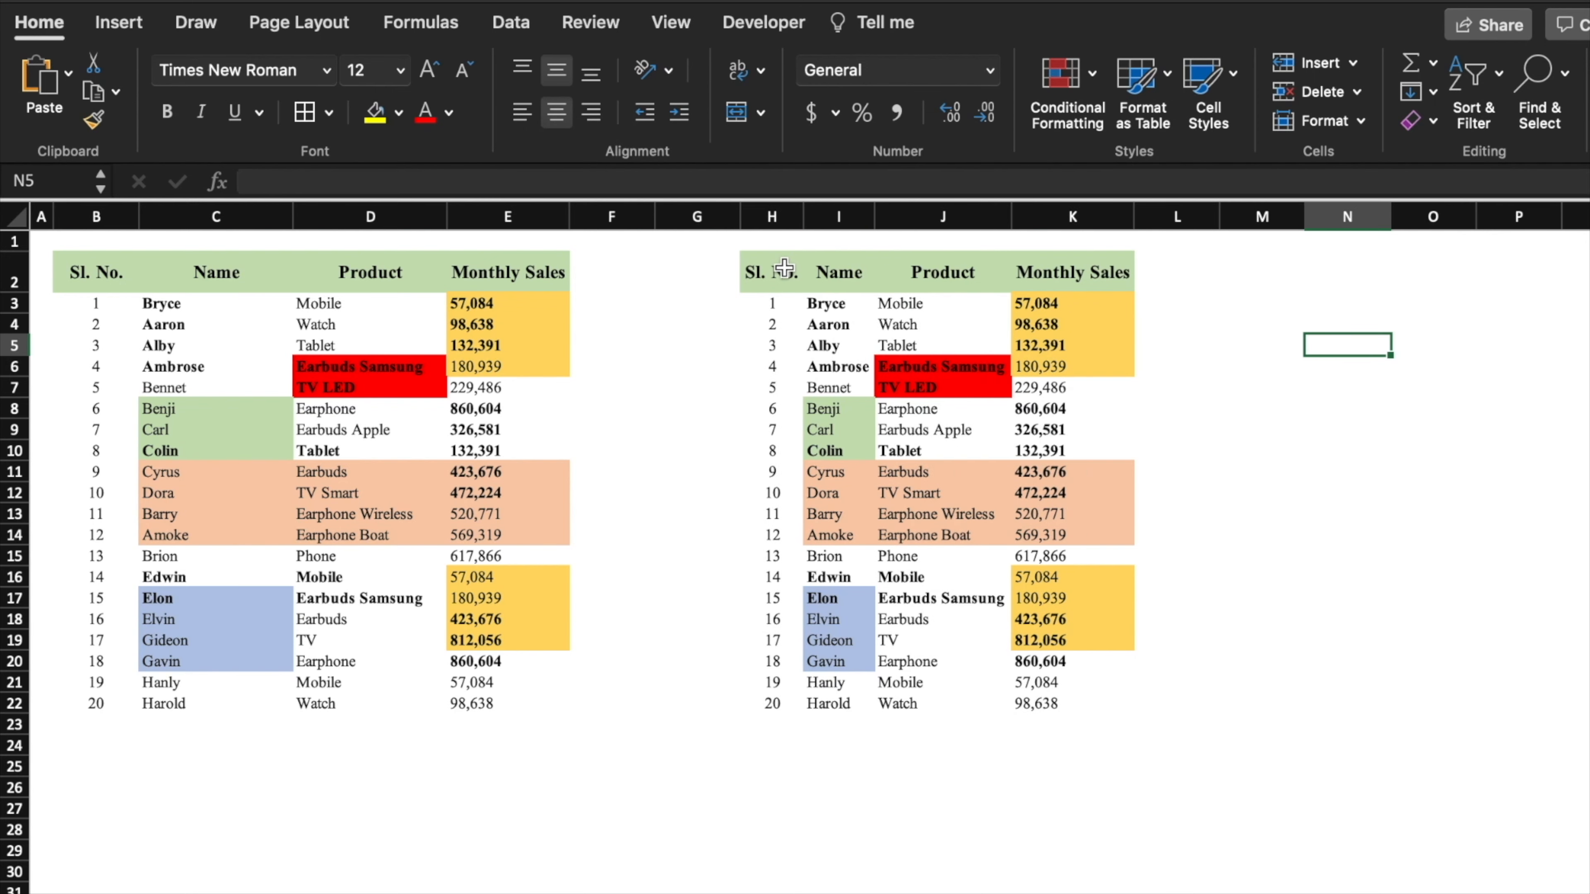
# - Clear all formatting from the pasted copy H2:K22, leaving plain values
pyautogui.moveTo(785, 268); pyautogui.dragTo(1072, 703)
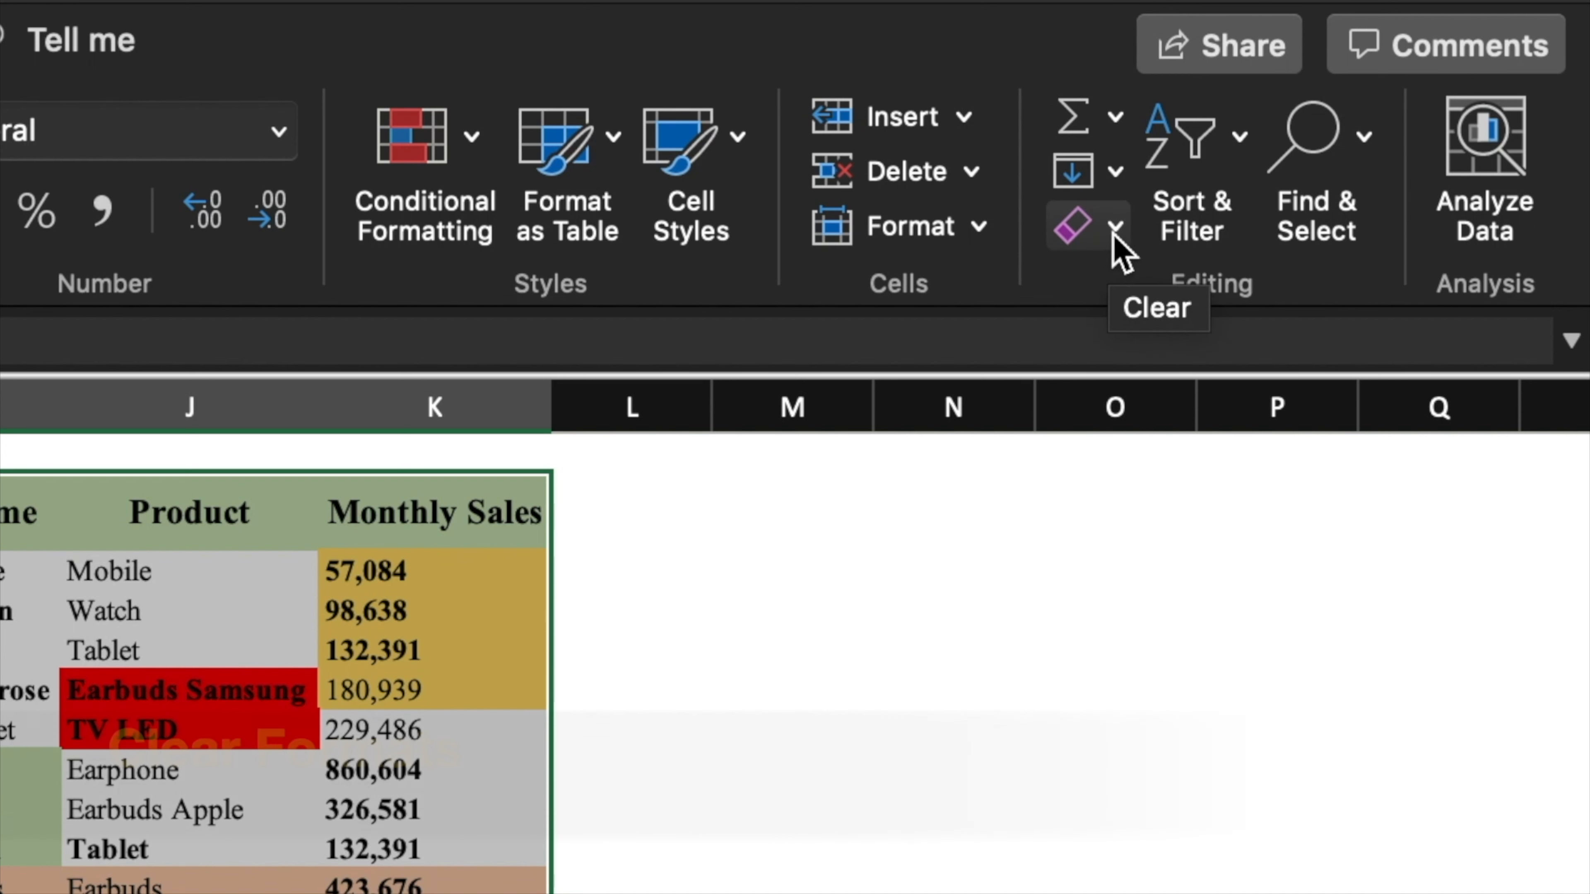
pyautogui.click(1117, 230)
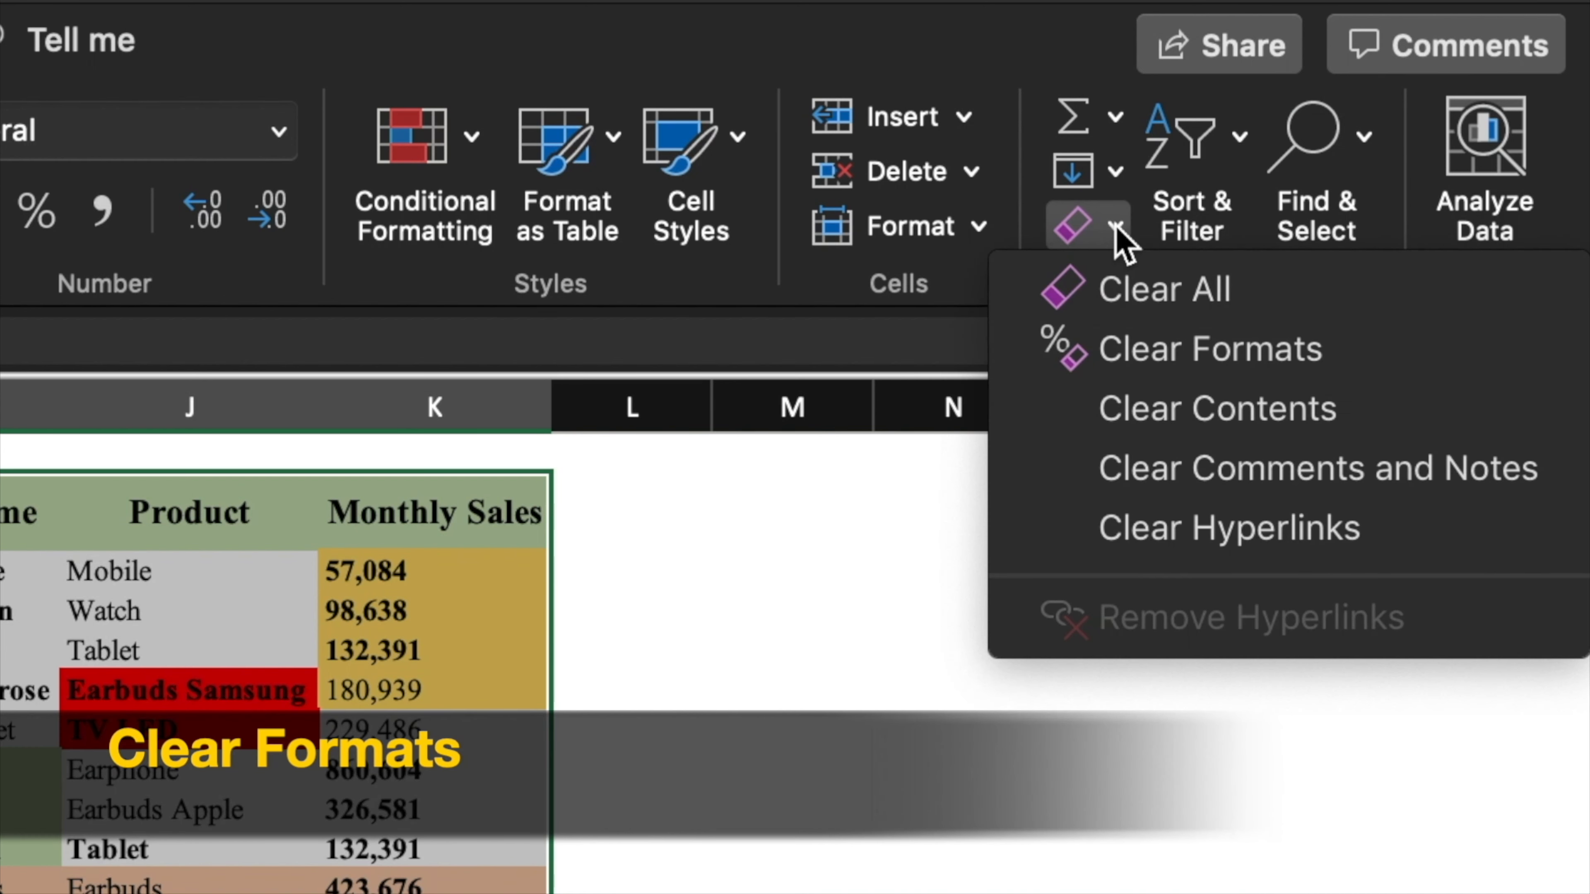
pyautogui.click(1314, 354)
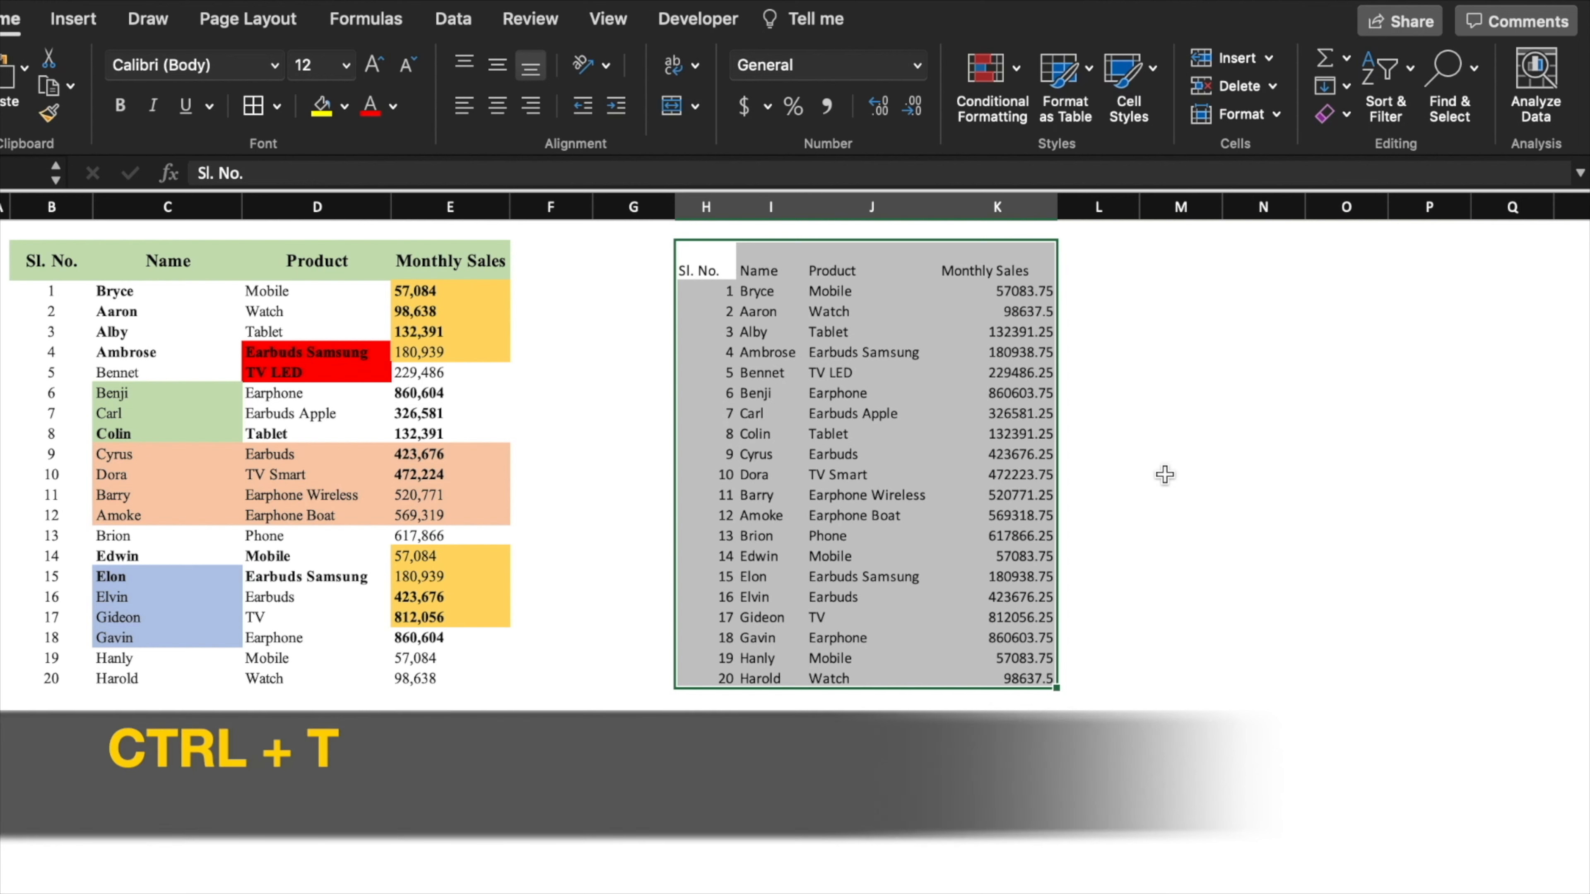
# - Convert the plain copy H2:K22 into a table with headers and apply the light yellow banded style
pyautogui.hotkey('ctrl', 't')
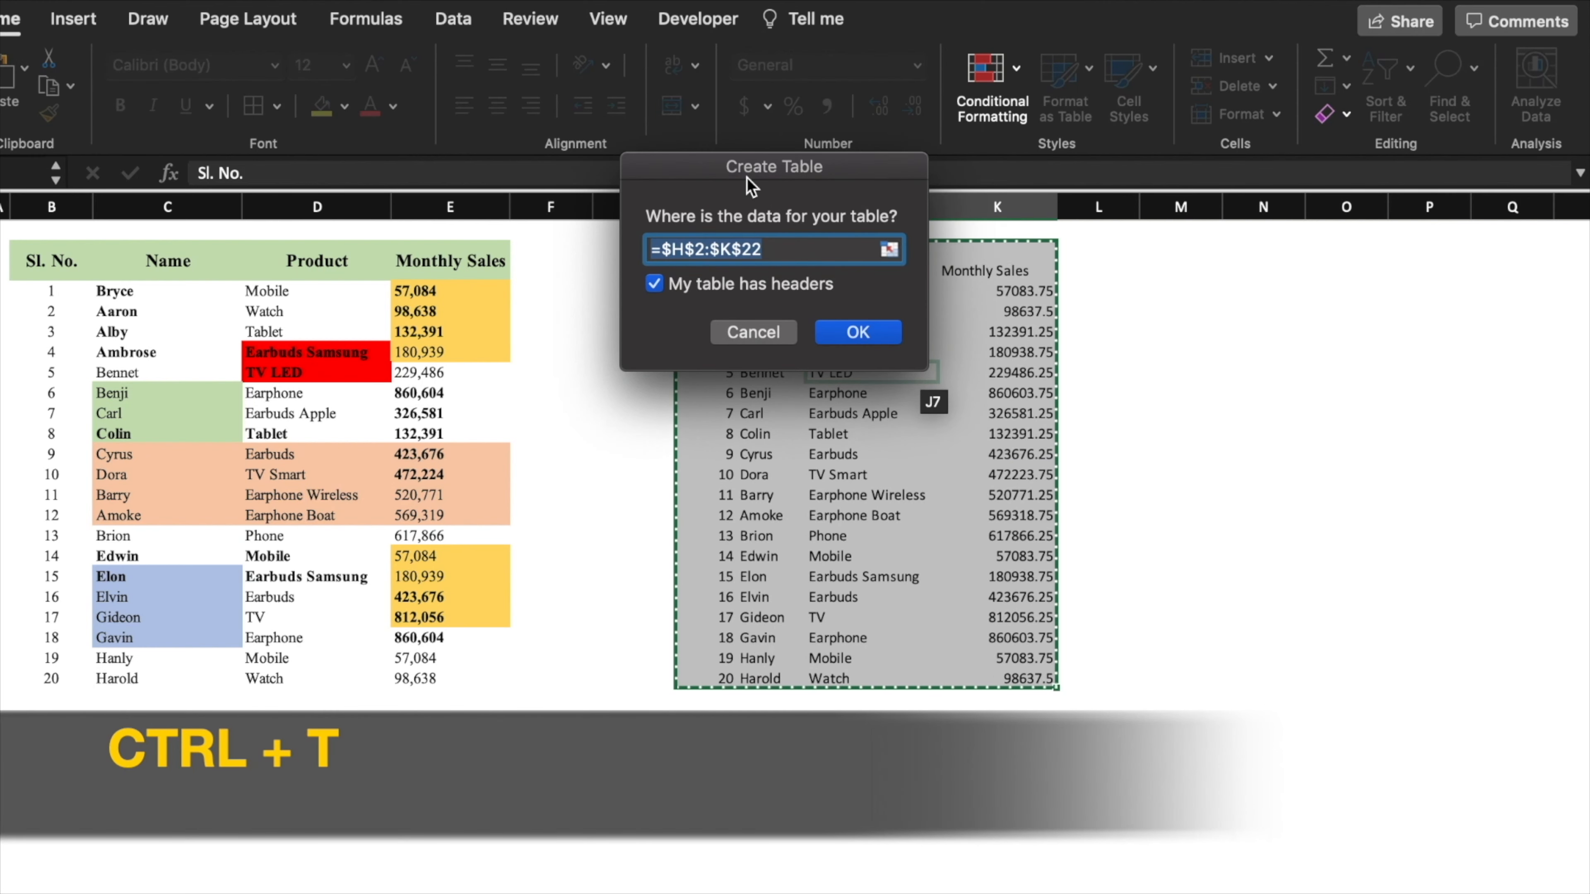
pyautogui.click(820, 331)
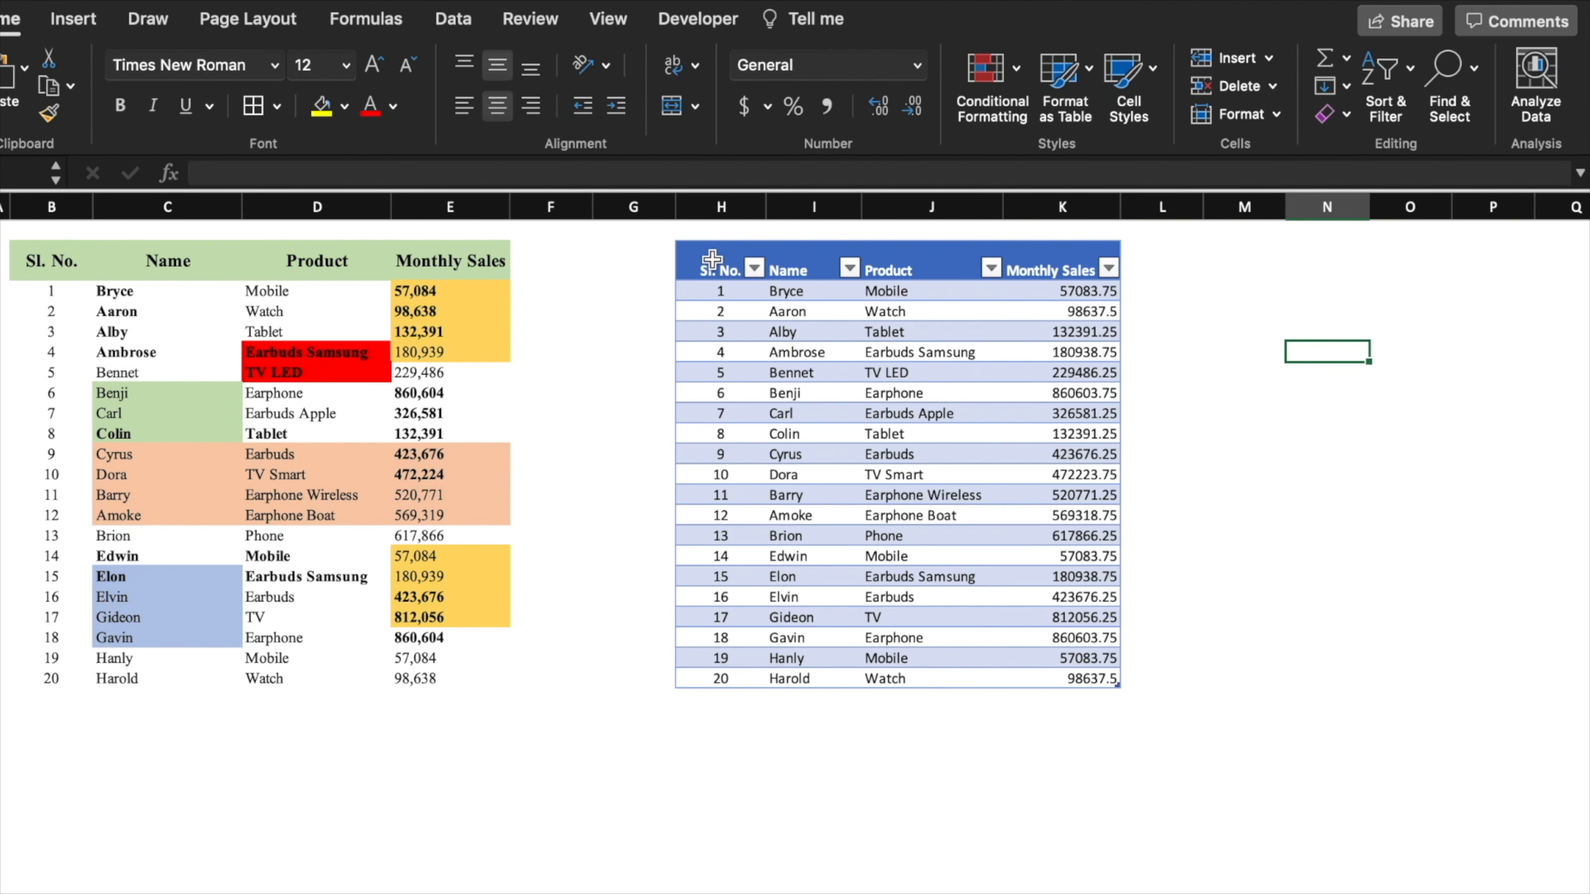
pyautogui.moveTo(711, 261); pyautogui.dragTo(1086, 679)
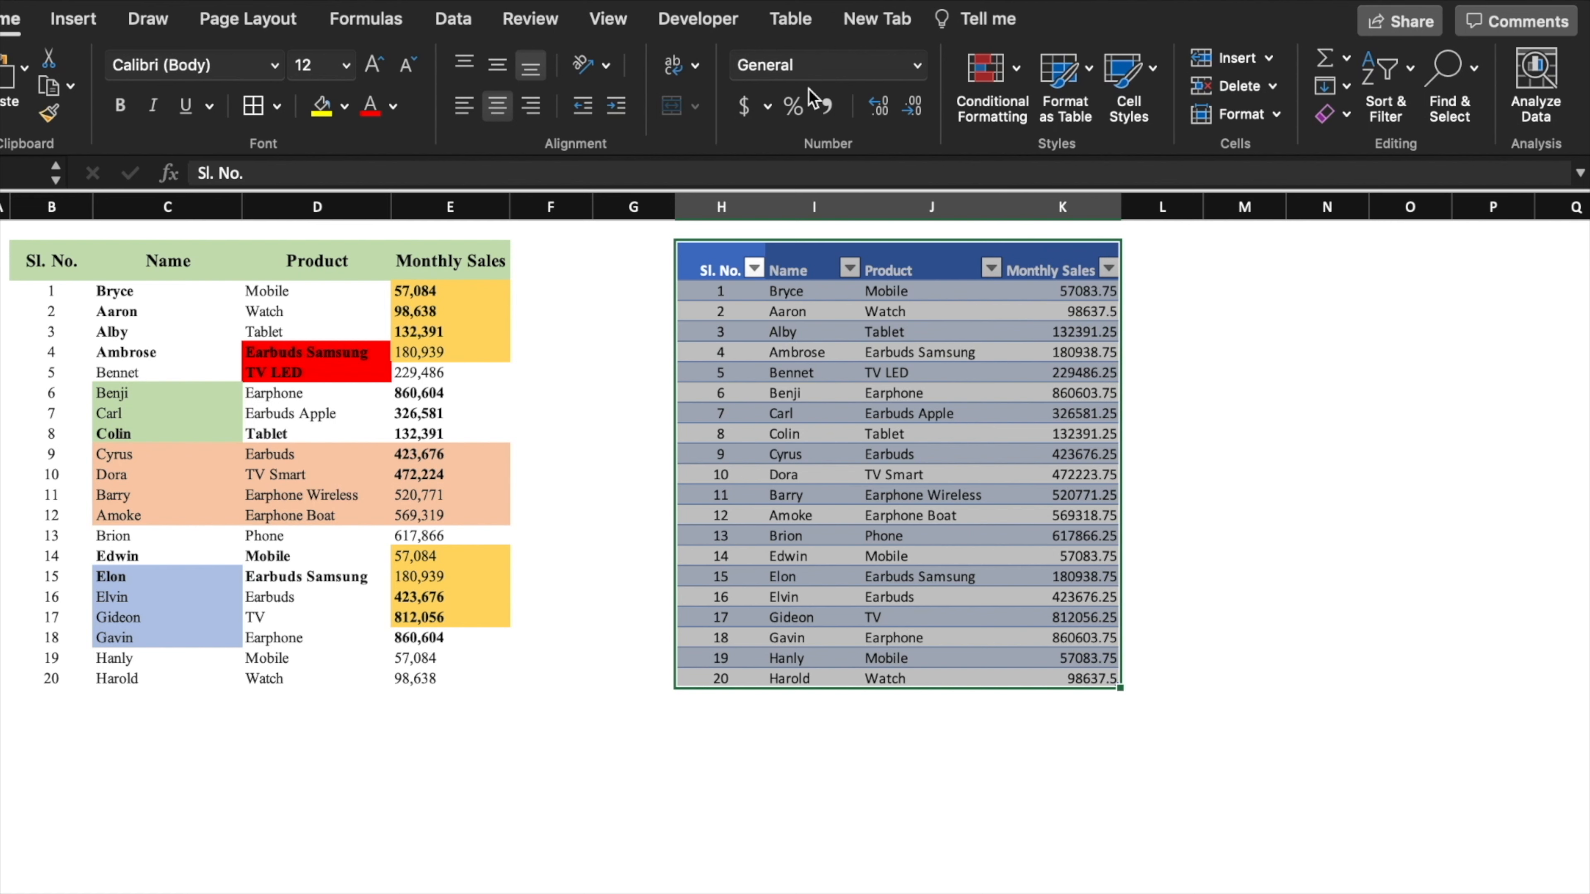
pyautogui.click(793, 20)
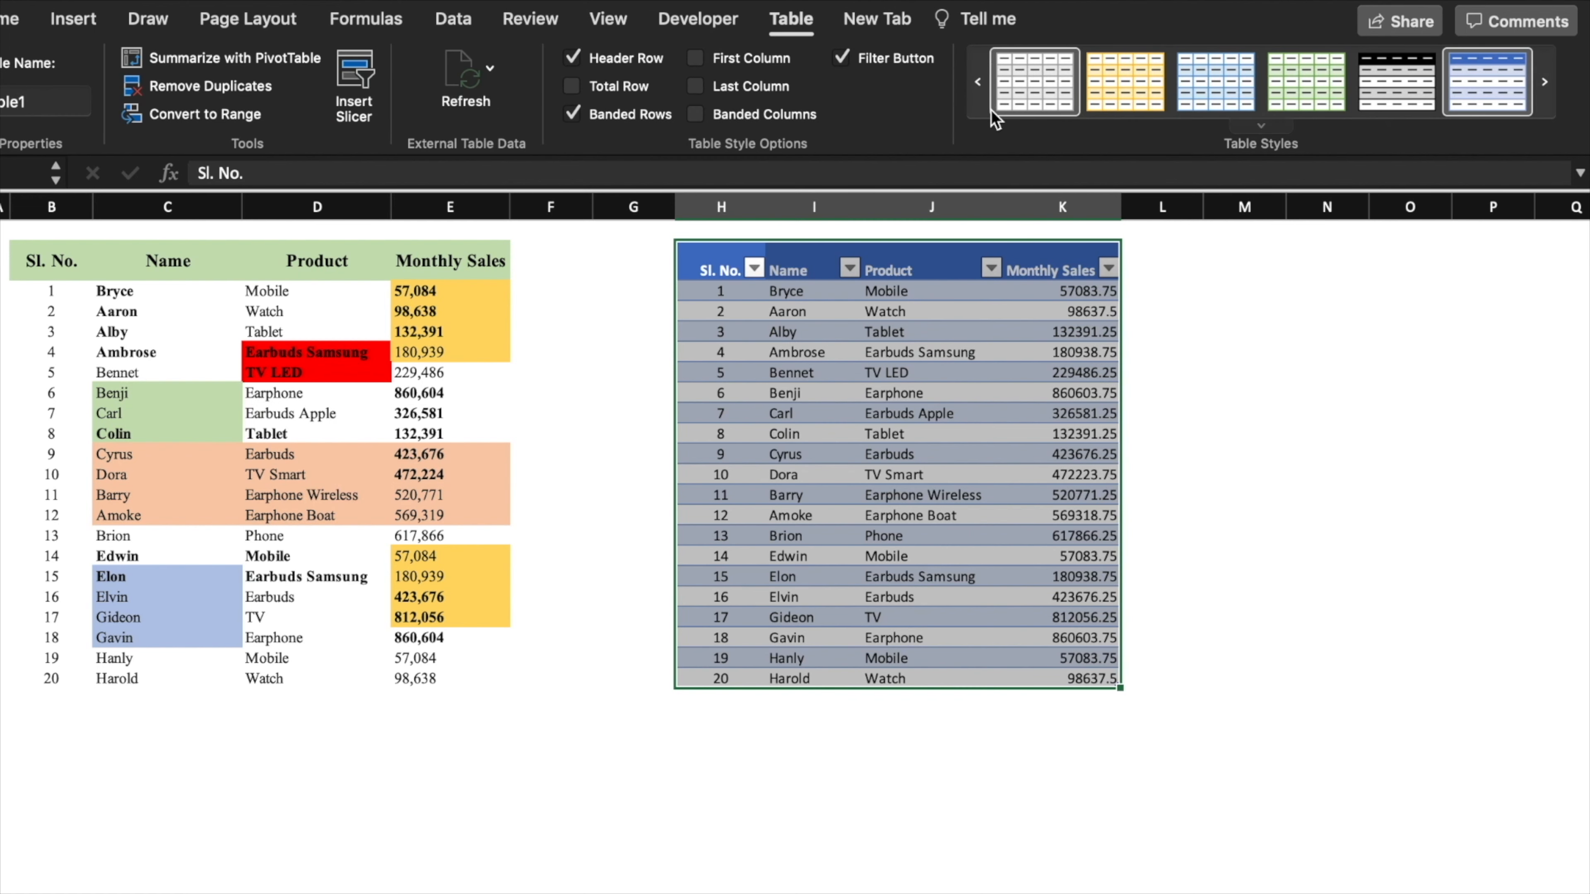
pyautogui.click(1129, 86)
pyautogui.click(1134, 454)
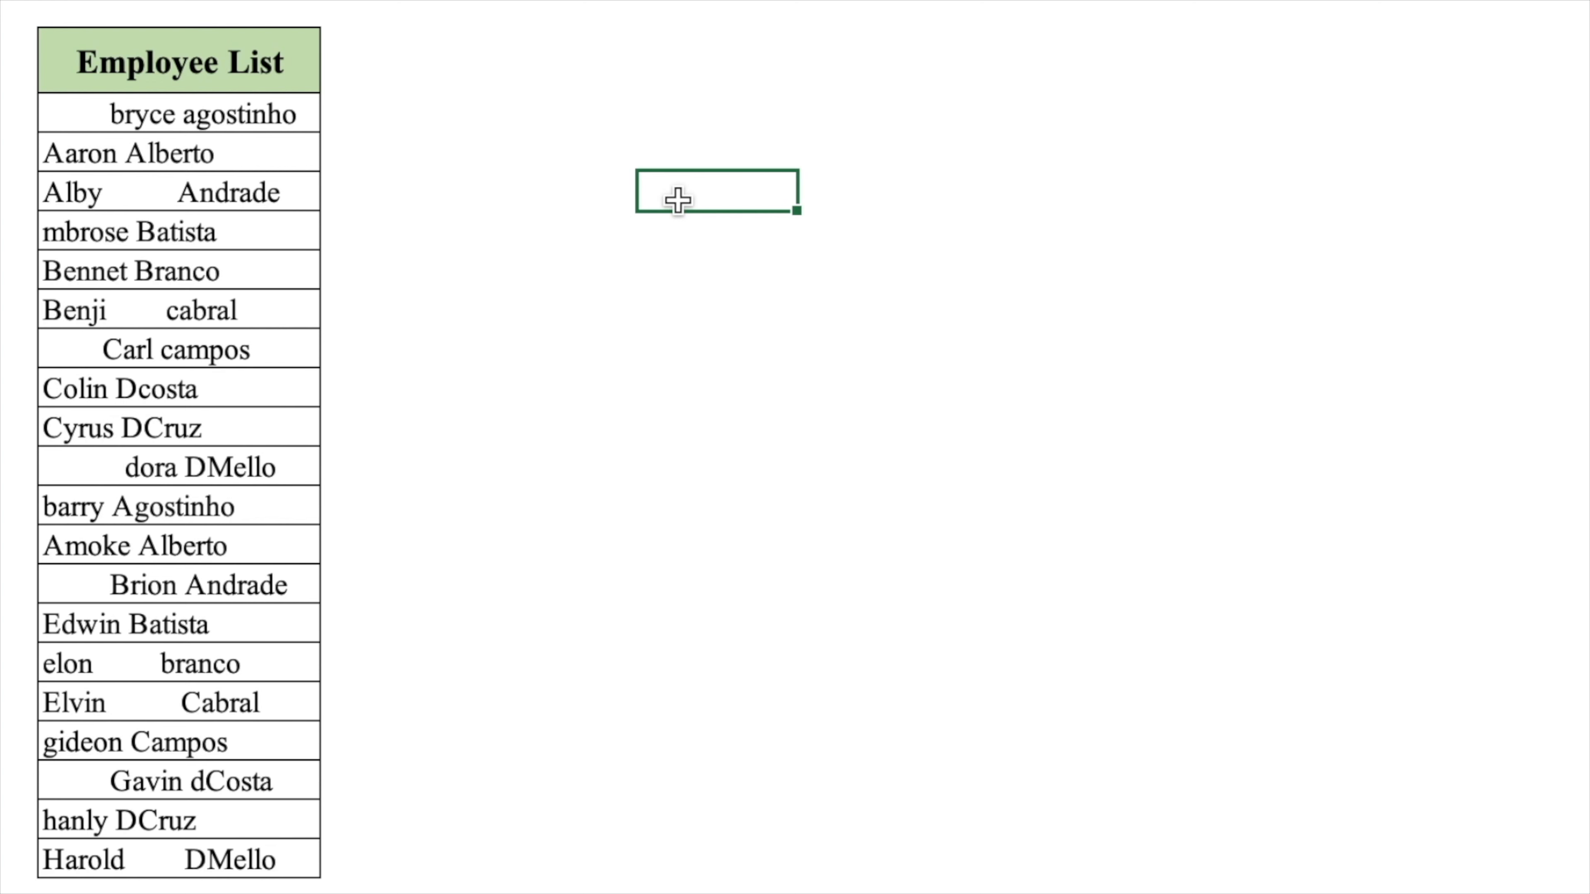
# - Enter =TRIM(B3) in C3 and fill it down to row 22 to remove extra spaces
pyautogui.click(291, 299)
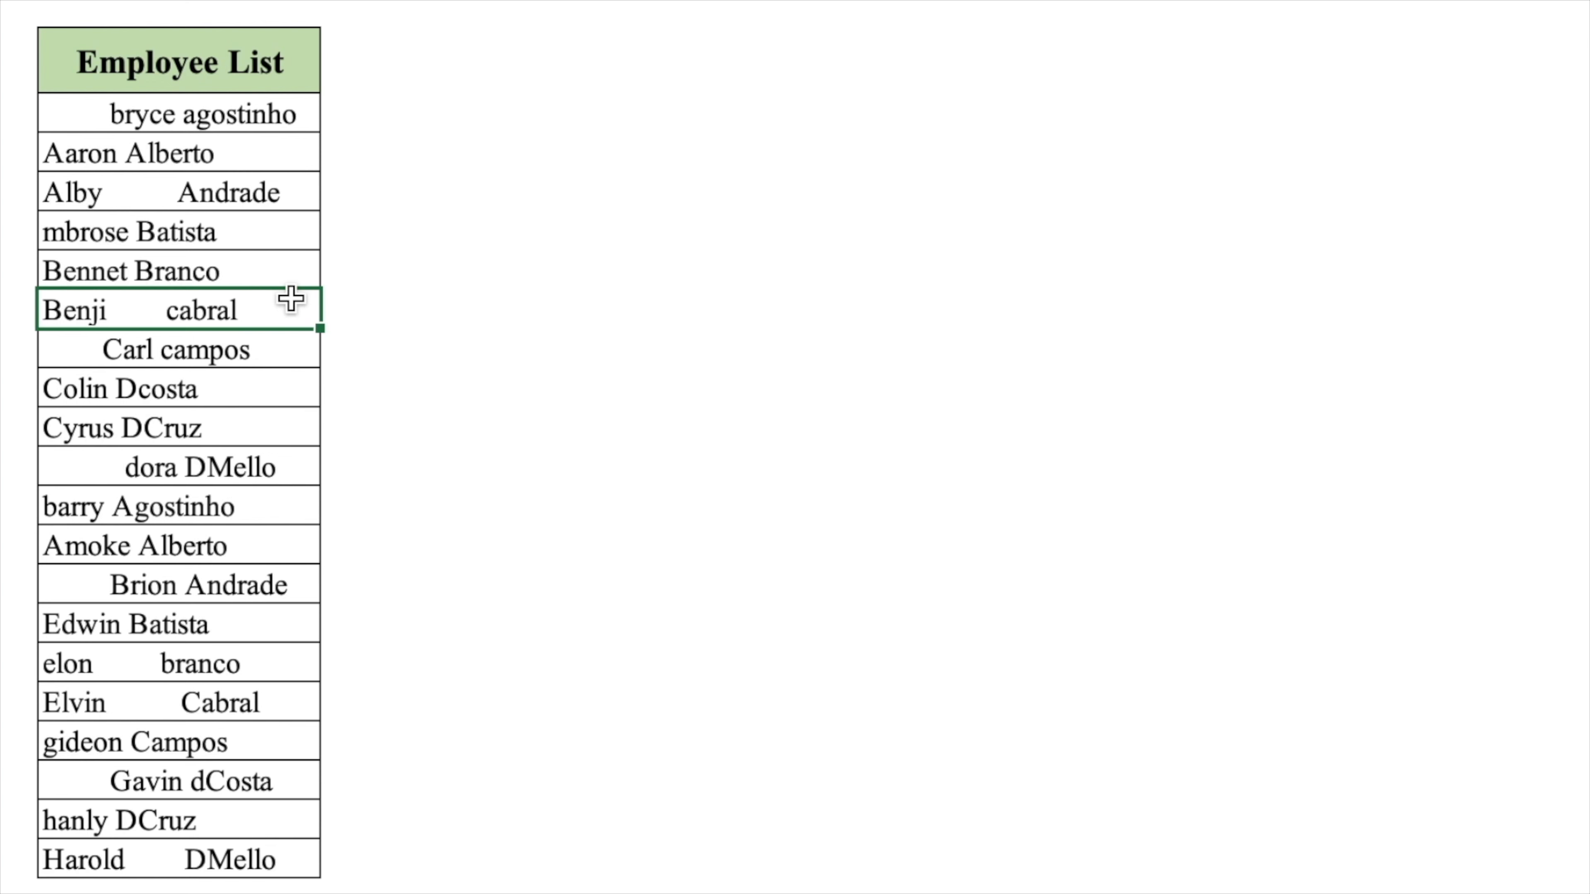
pyautogui.click(410, 111)
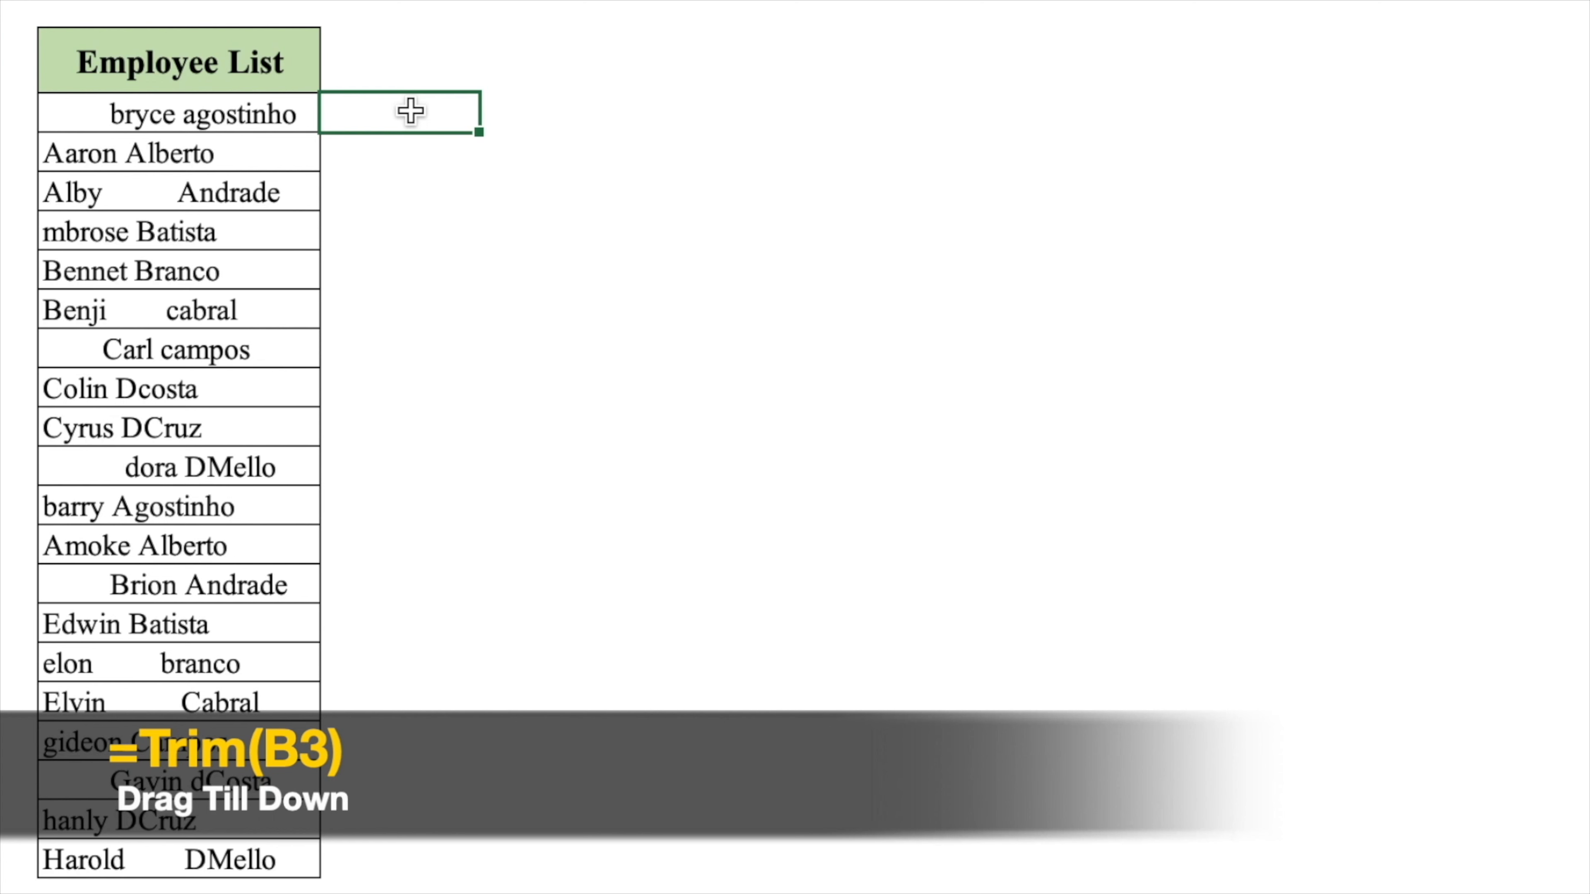
pyautogui.write('=trim')
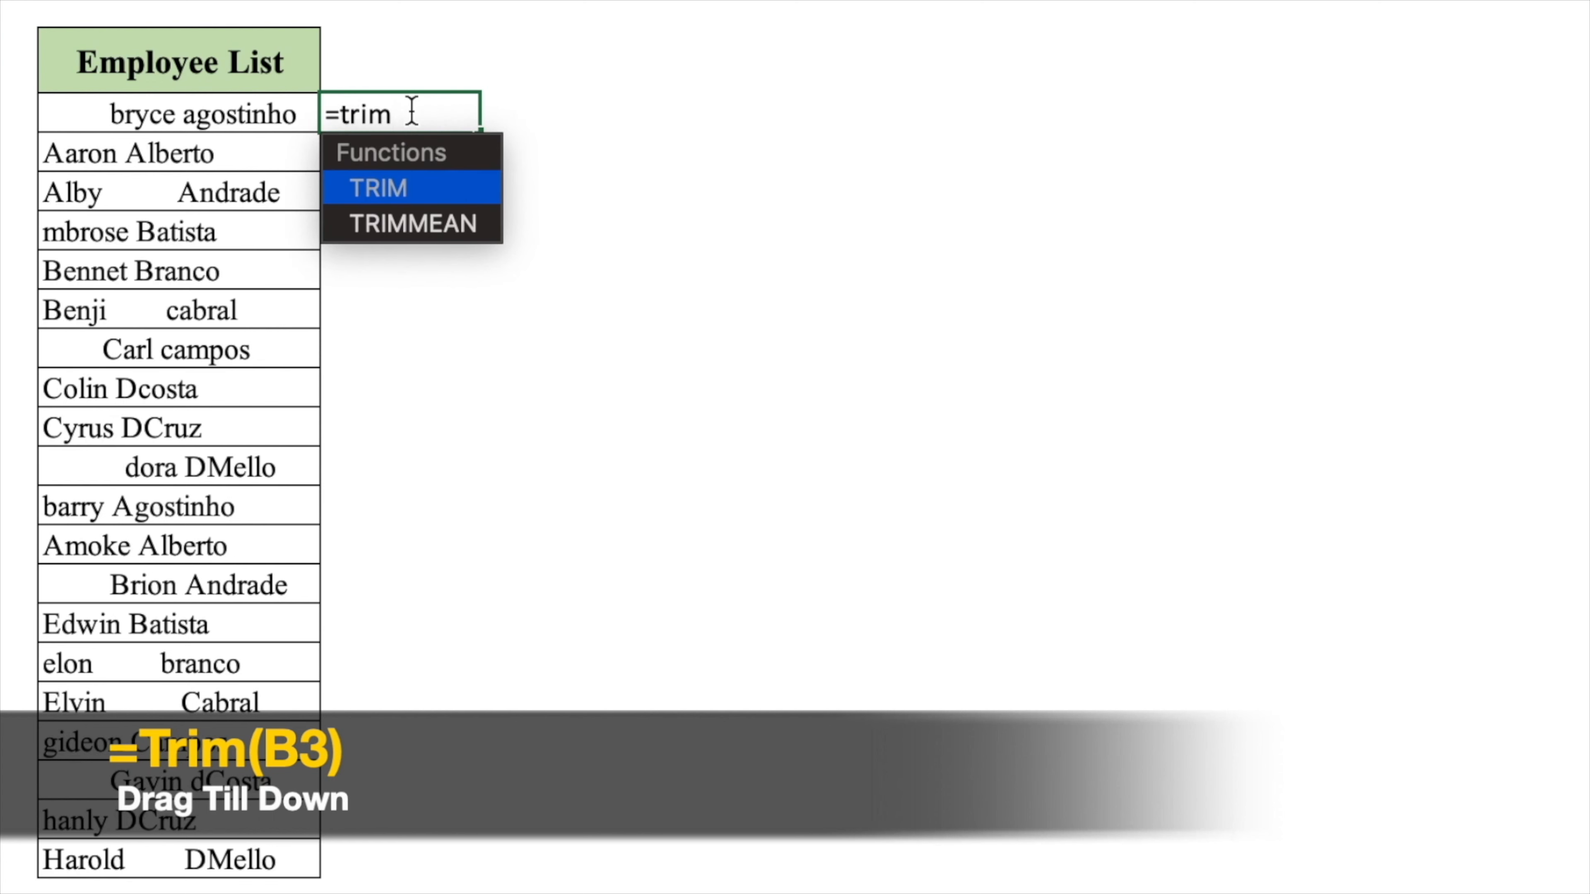
pyautogui.write('(')
pyautogui.click(233, 112)
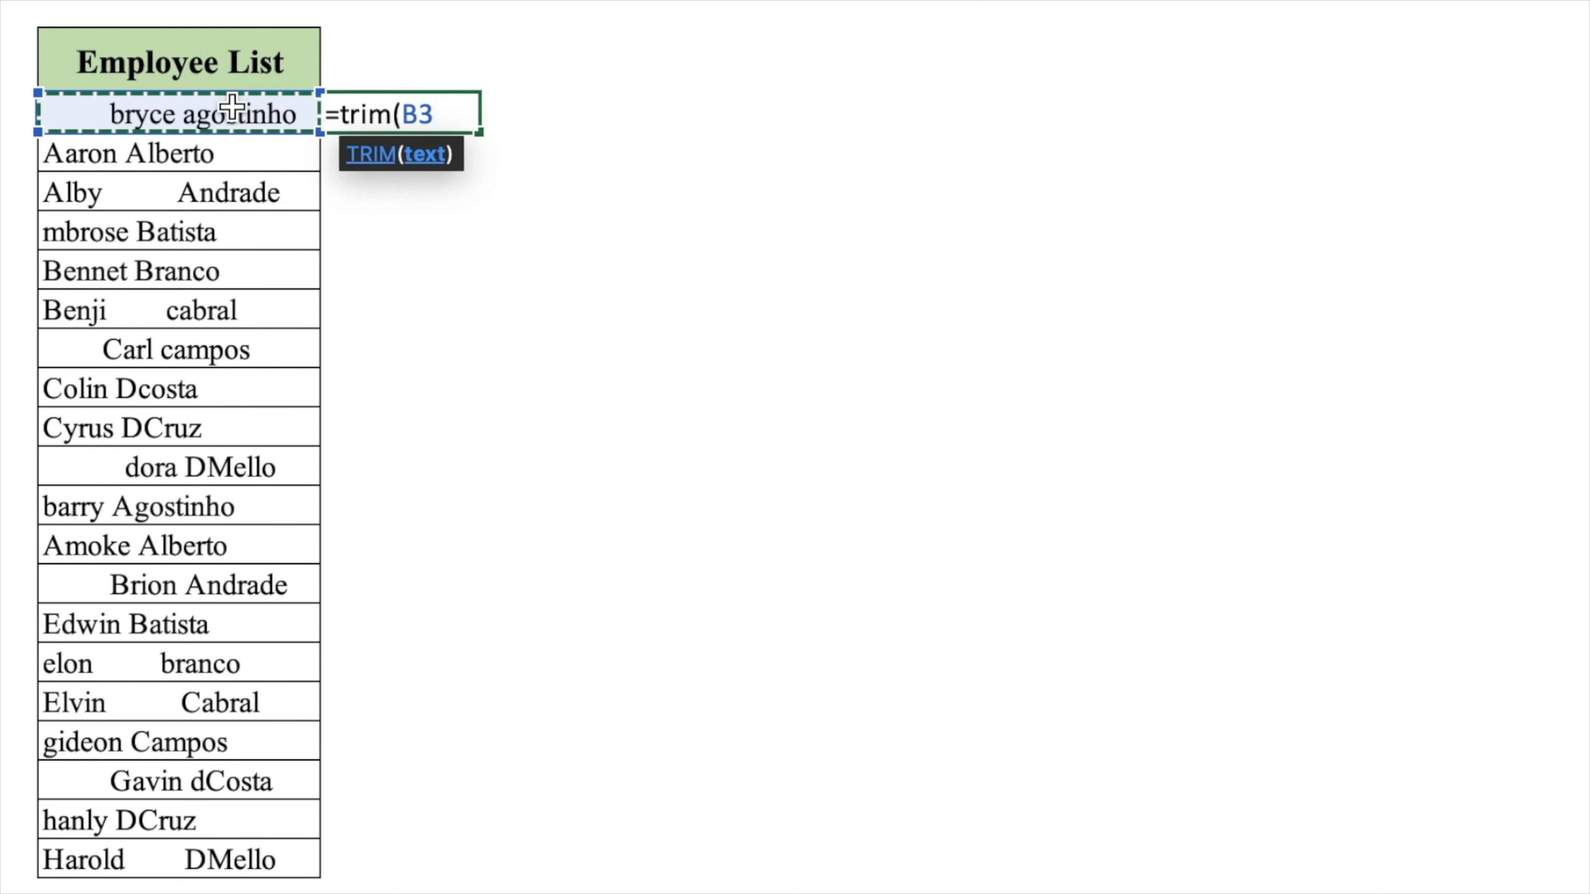
pyautogui.write(')')
pyautogui.hotkey('ctrl', 'Return')
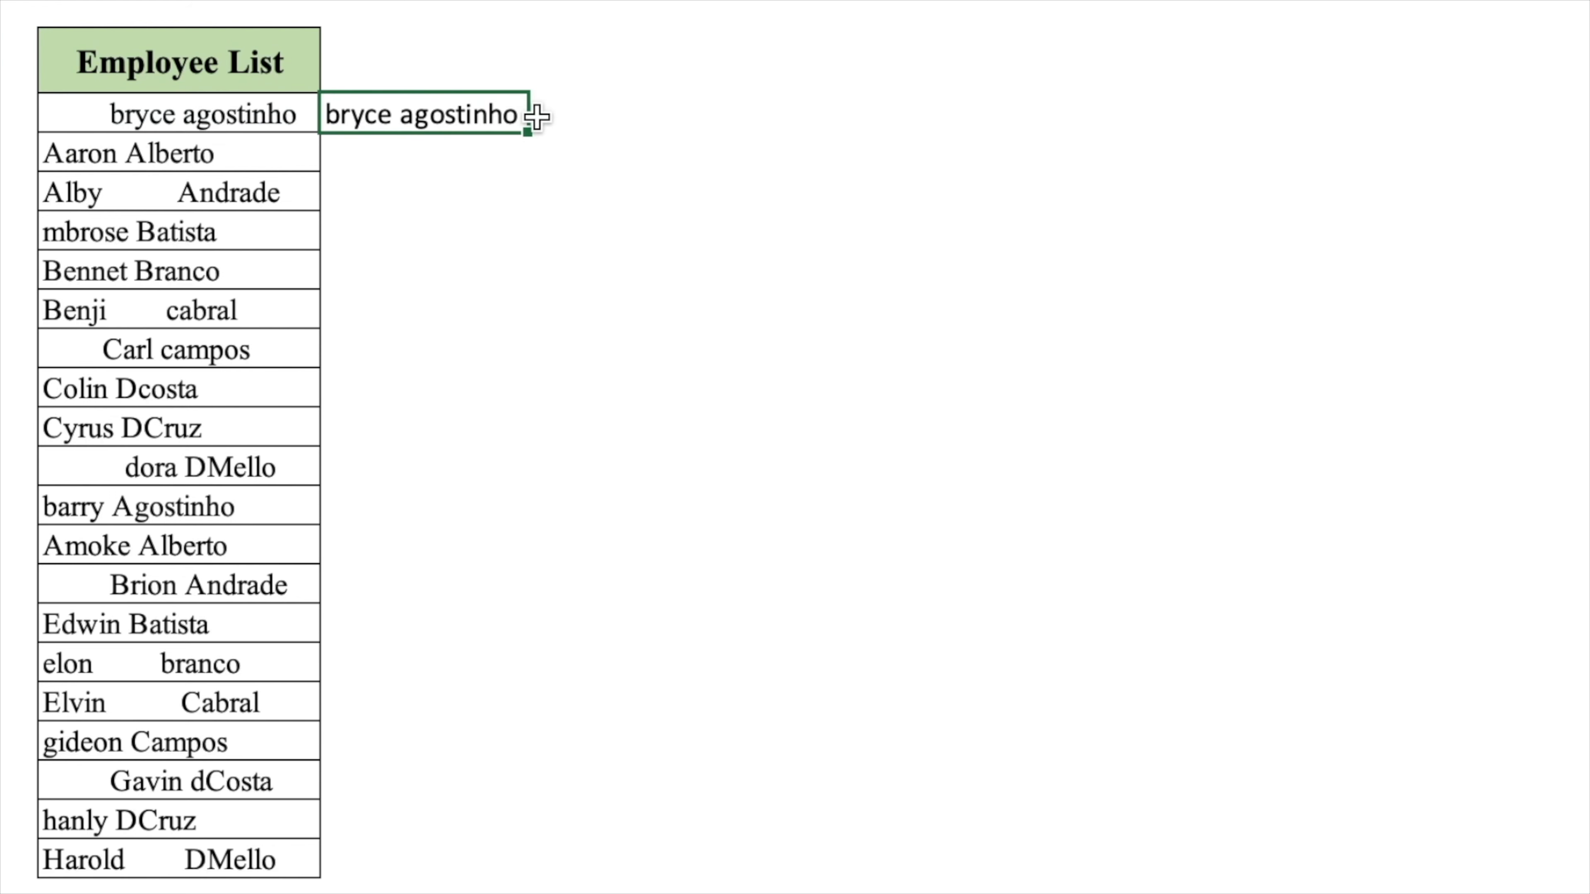
pyautogui.moveTo(526, 132); pyautogui.dragTo(479, 859)
pyautogui.click(925, 465)
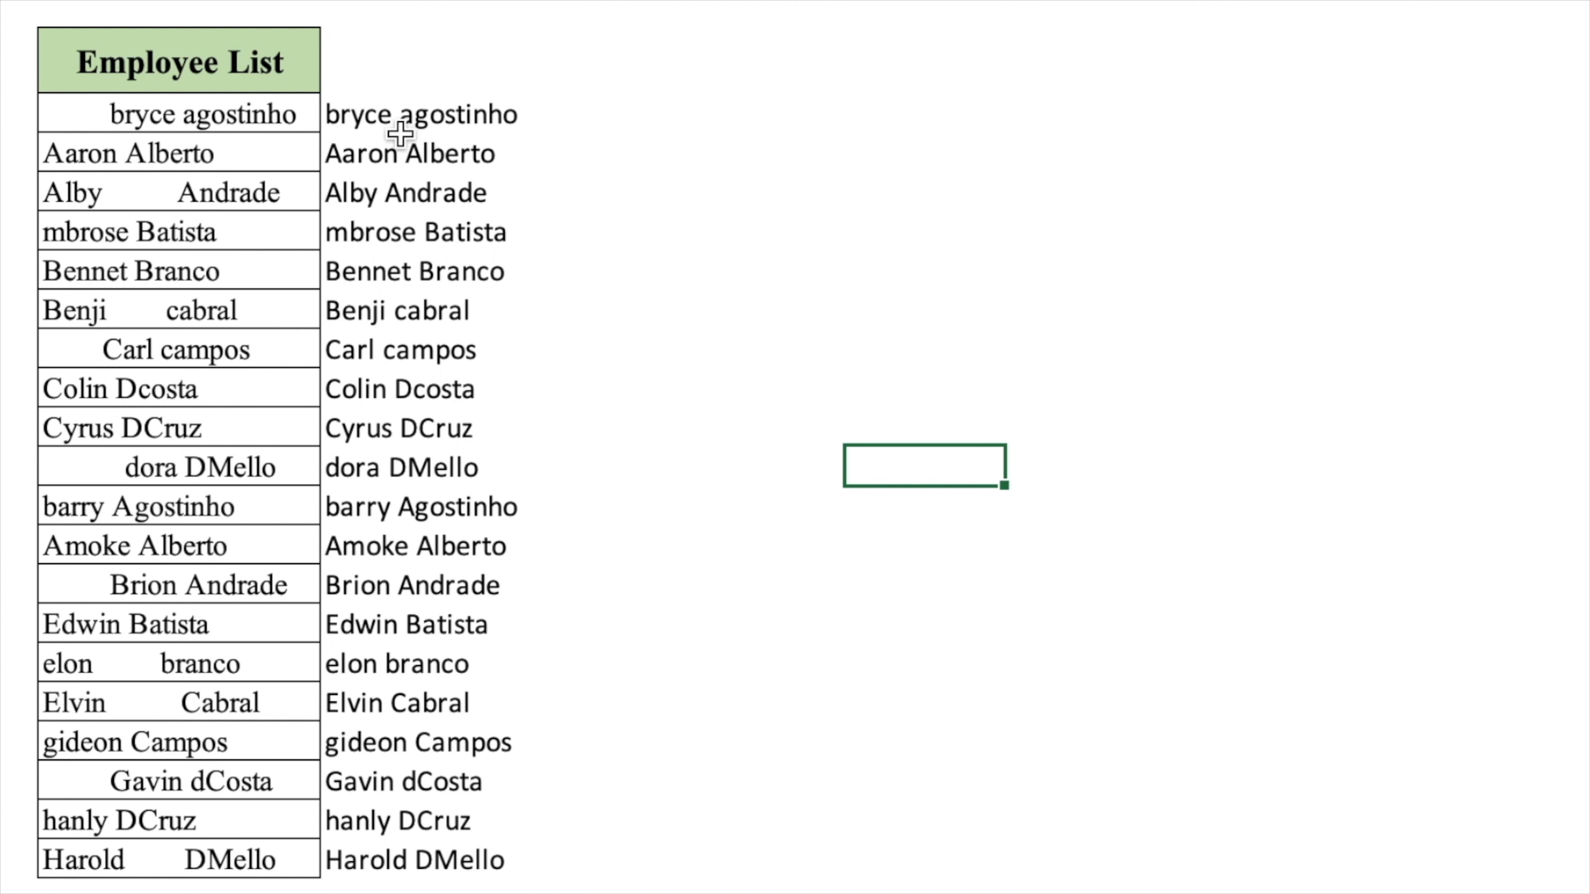
pyautogui.click(634, 112)
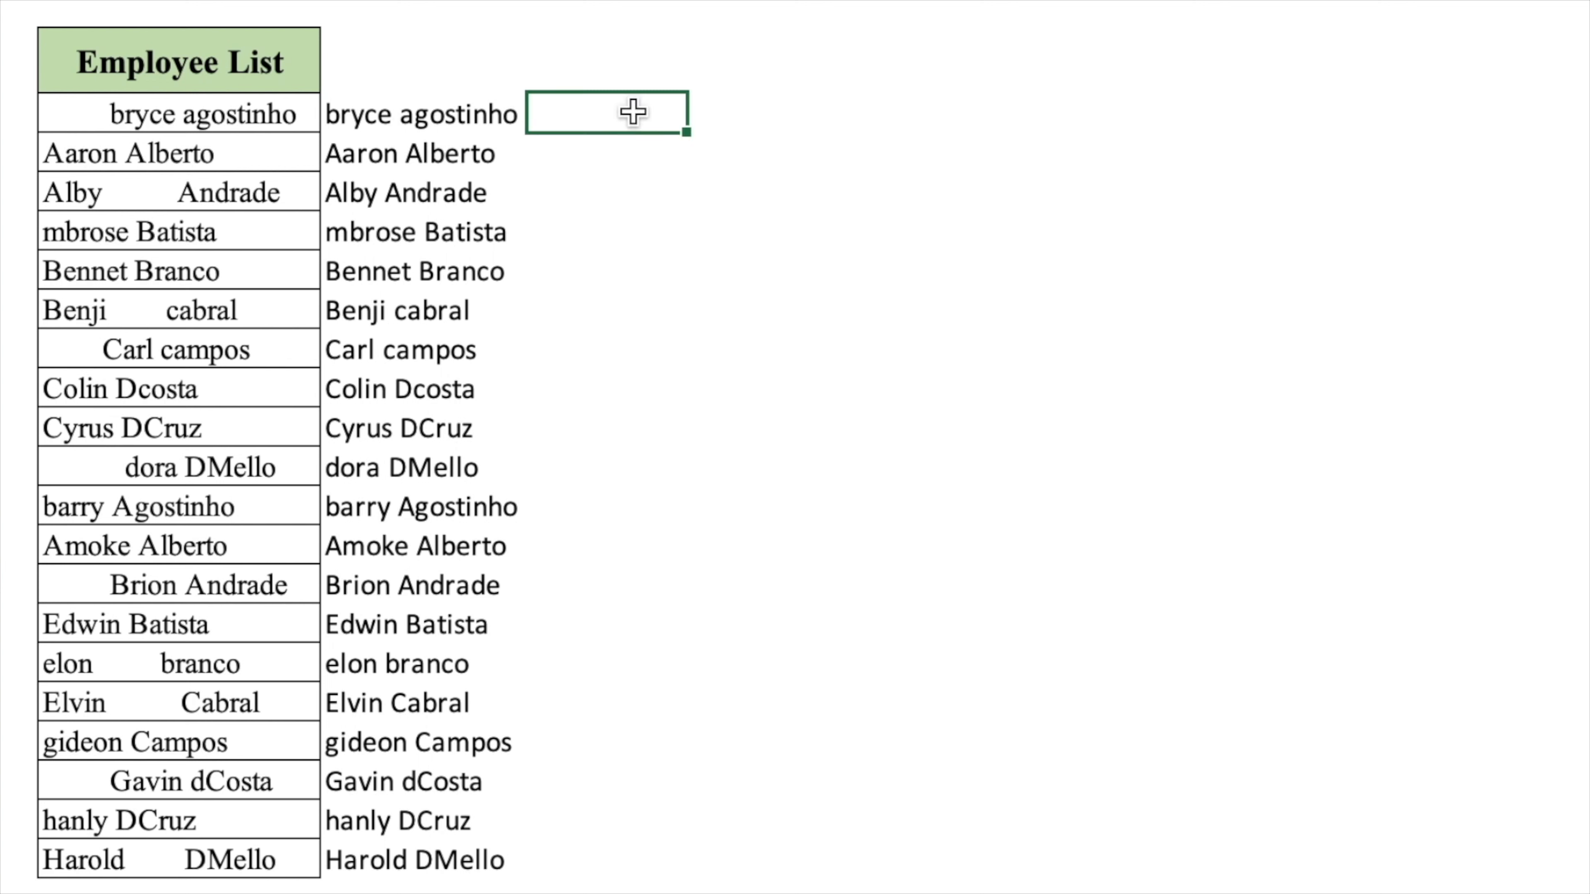
# - Enter =PROPER(C3) in D3 and copy it down the column to capitalise each name
pyautogui.write('=pr')
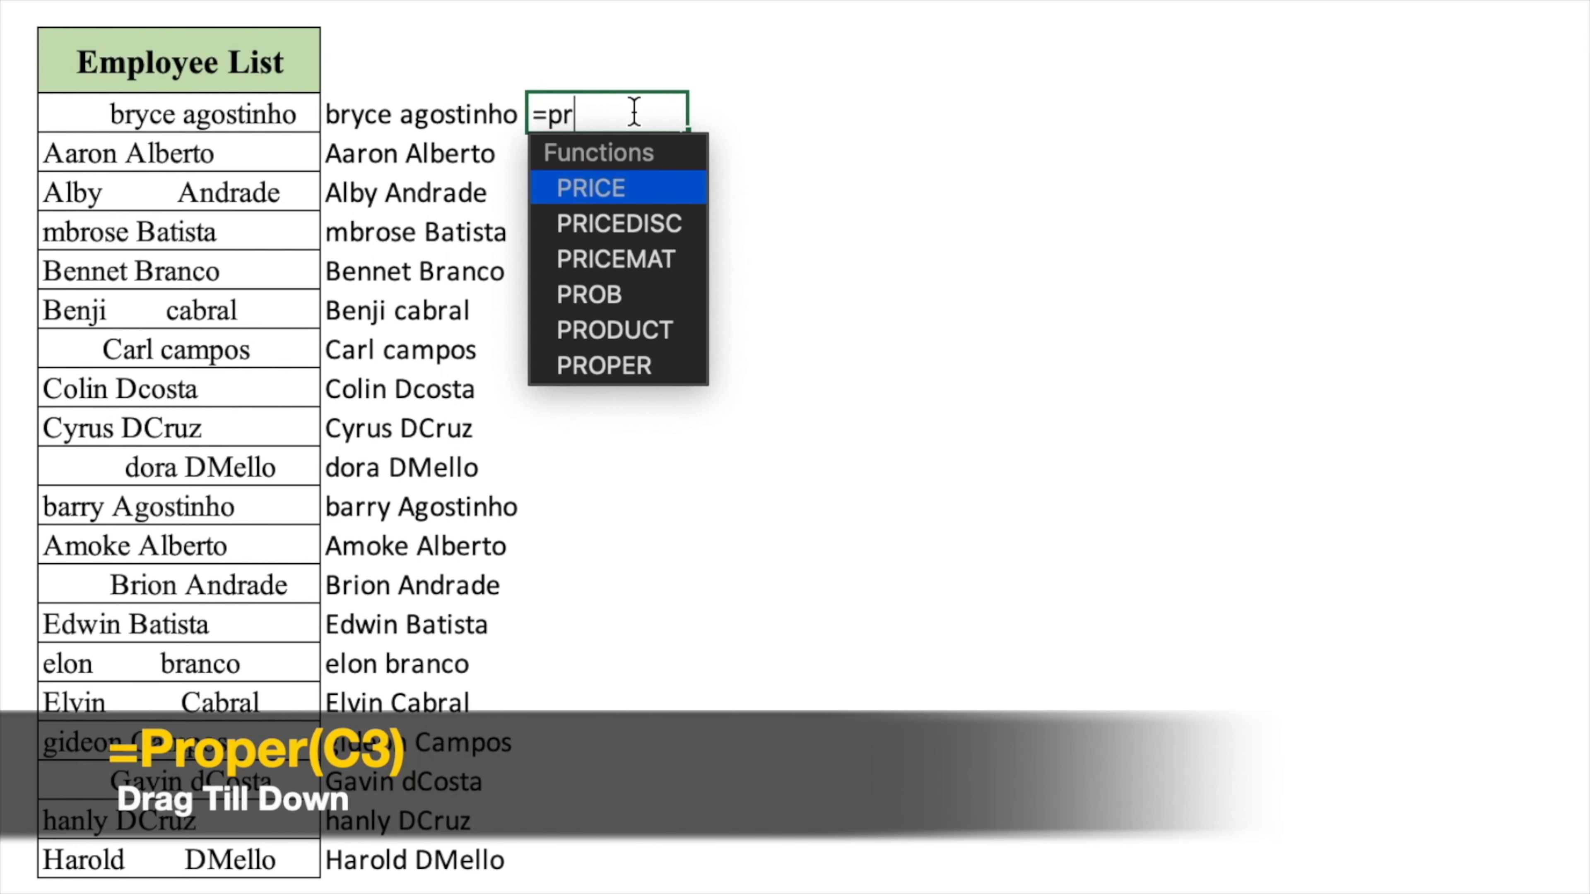
pyautogui.write('oper(')
pyautogui.click(463, 107)
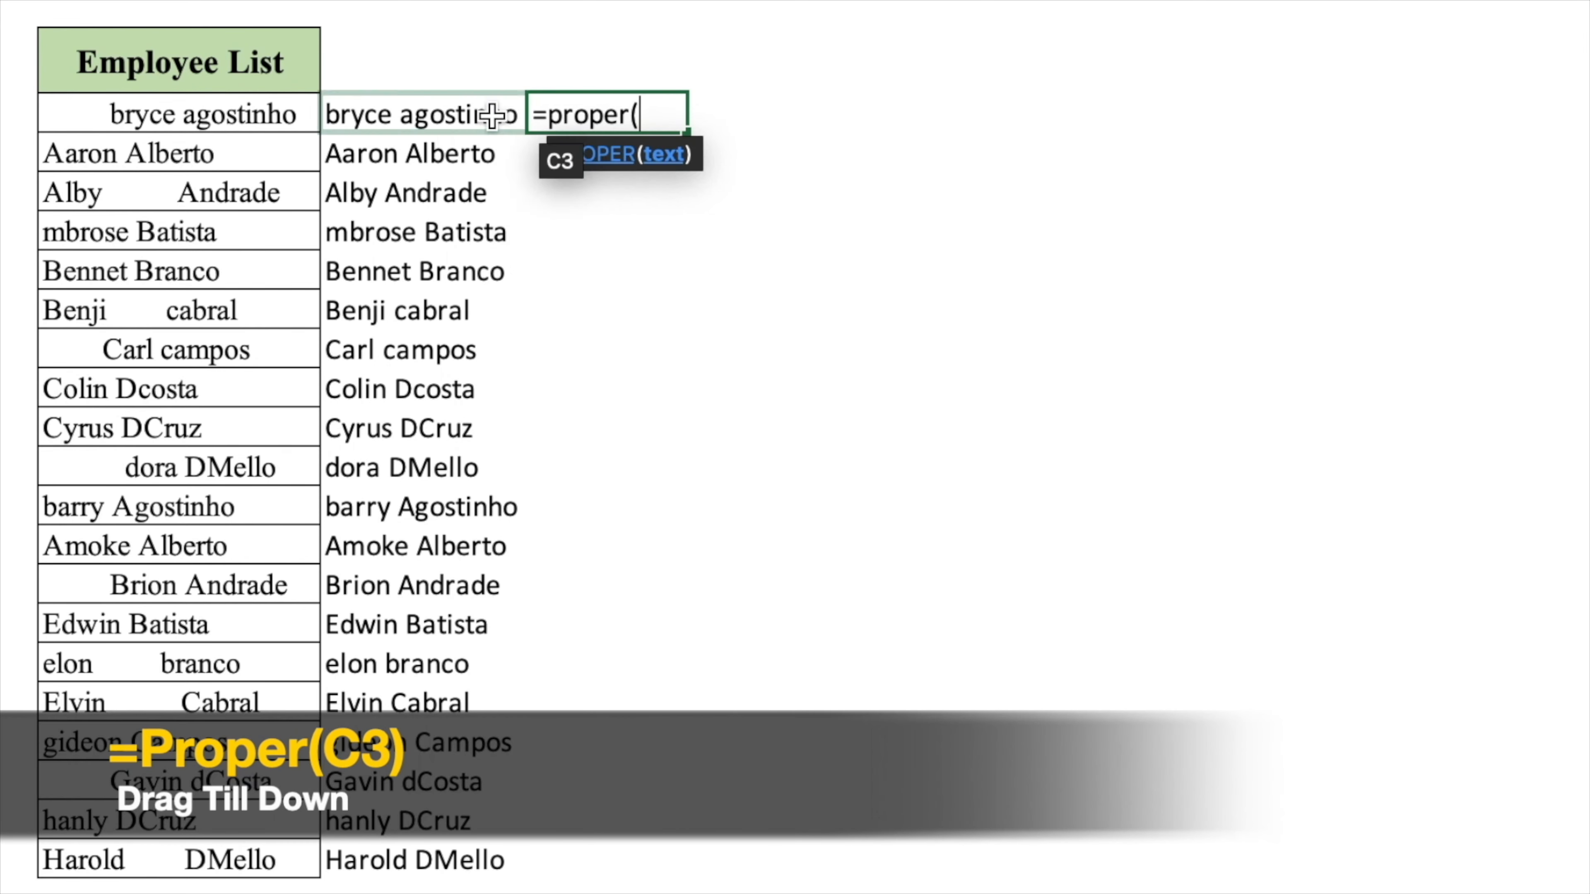
pyautogui.write(')')
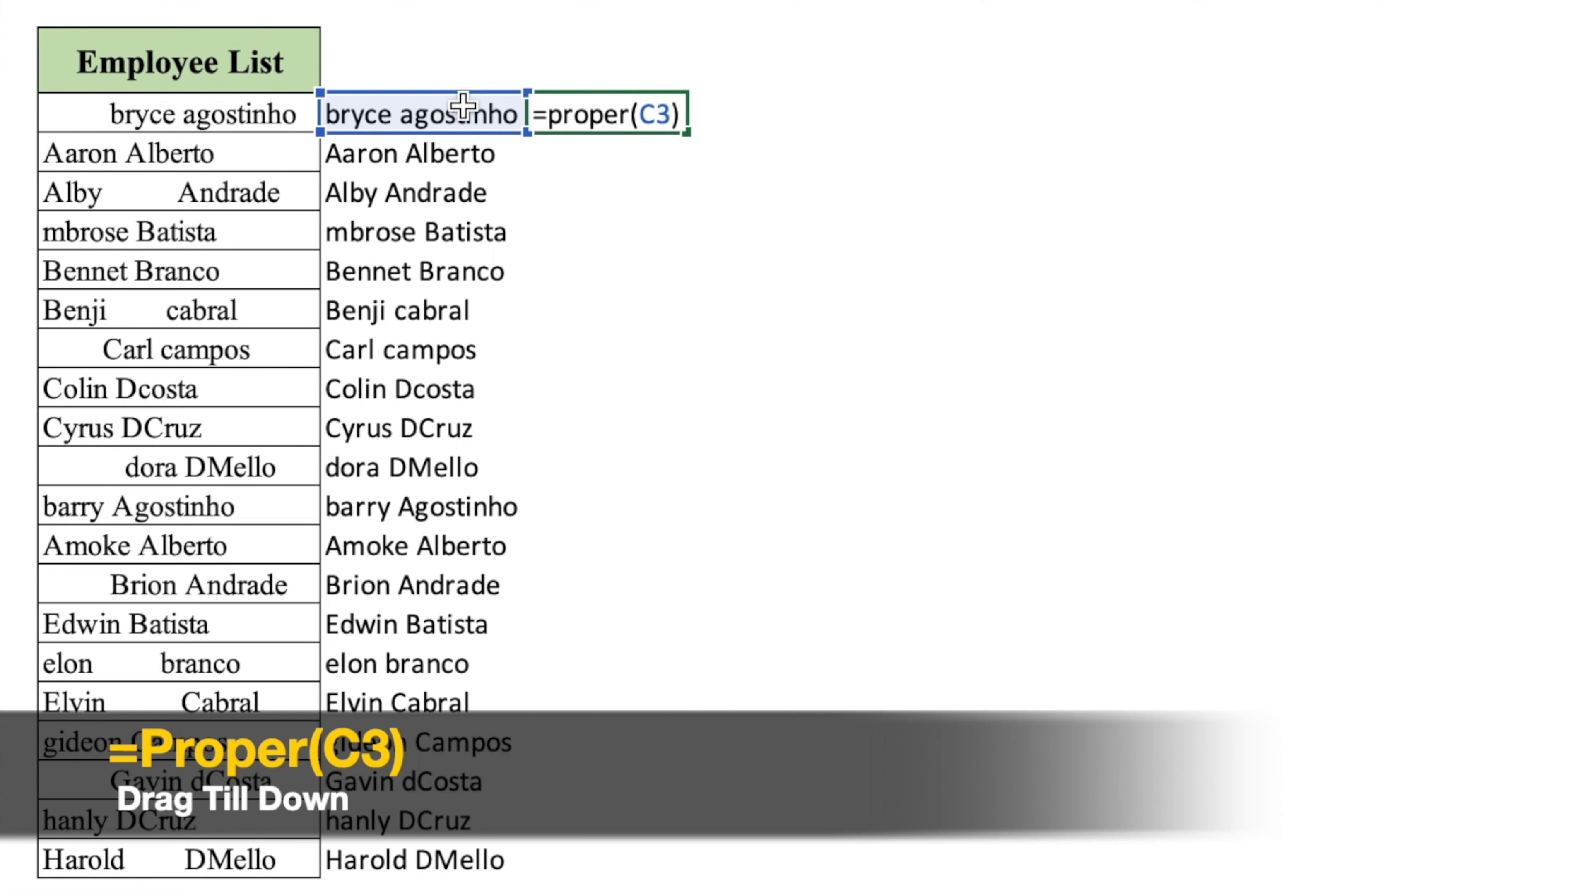
pyautogui.hotkey('ctrl', 'Return')
pyautogui.moveTo(737, 132); pyautogui.dragTo(695, 869)
# - Paste the capitalised names over the original names starting at B3, keeping source formatting
pyautogui.click(916, 689)
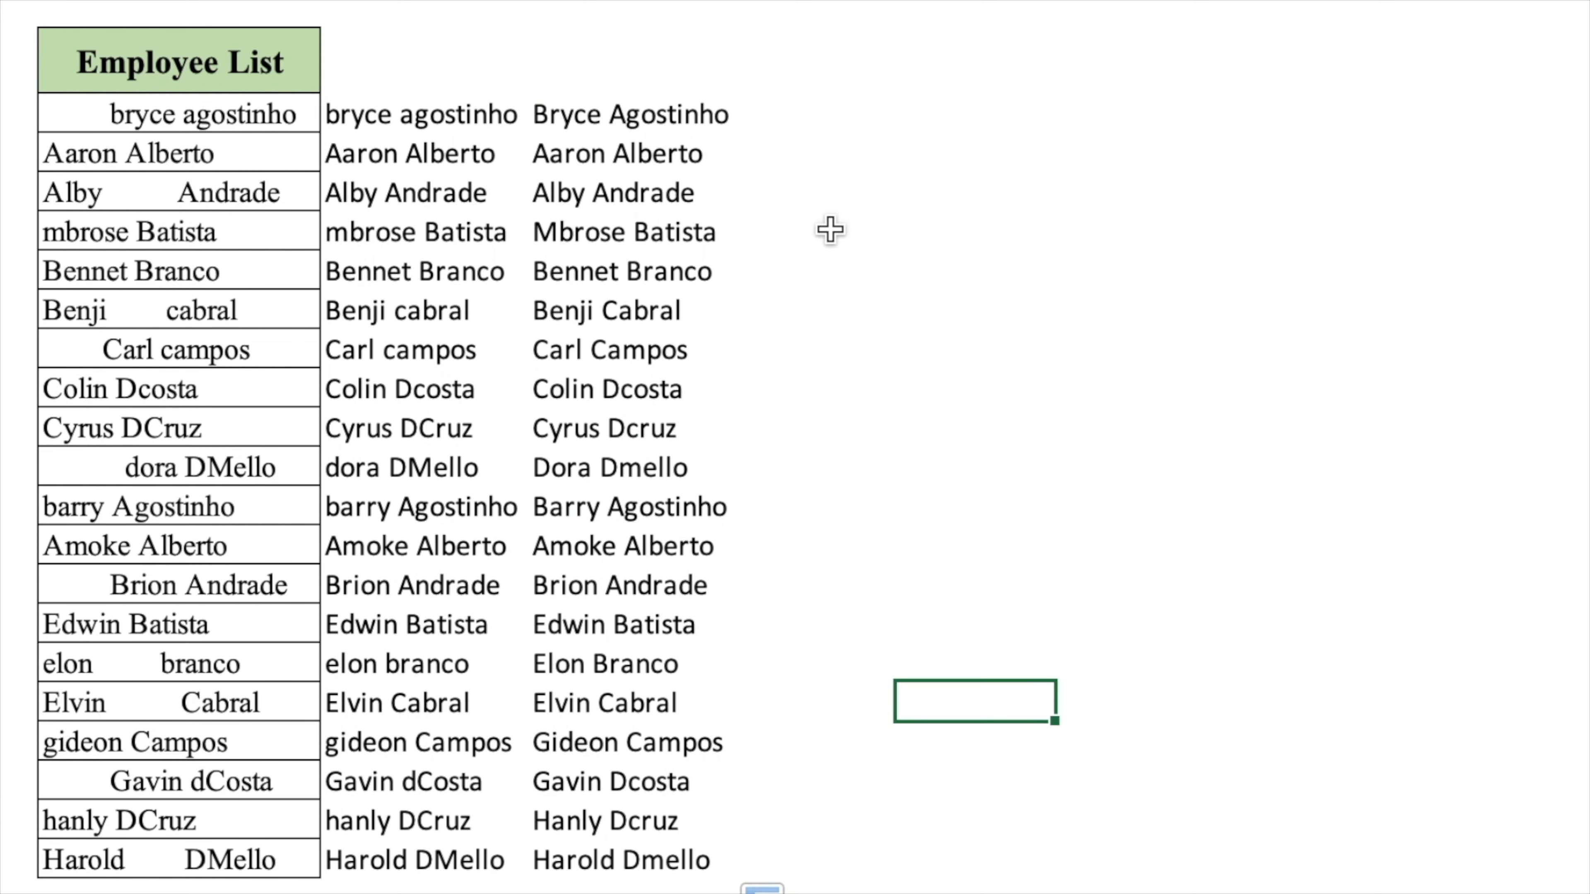
pyautogui.moveTo(667, 100); pyautogui.dragTo(658, 859)
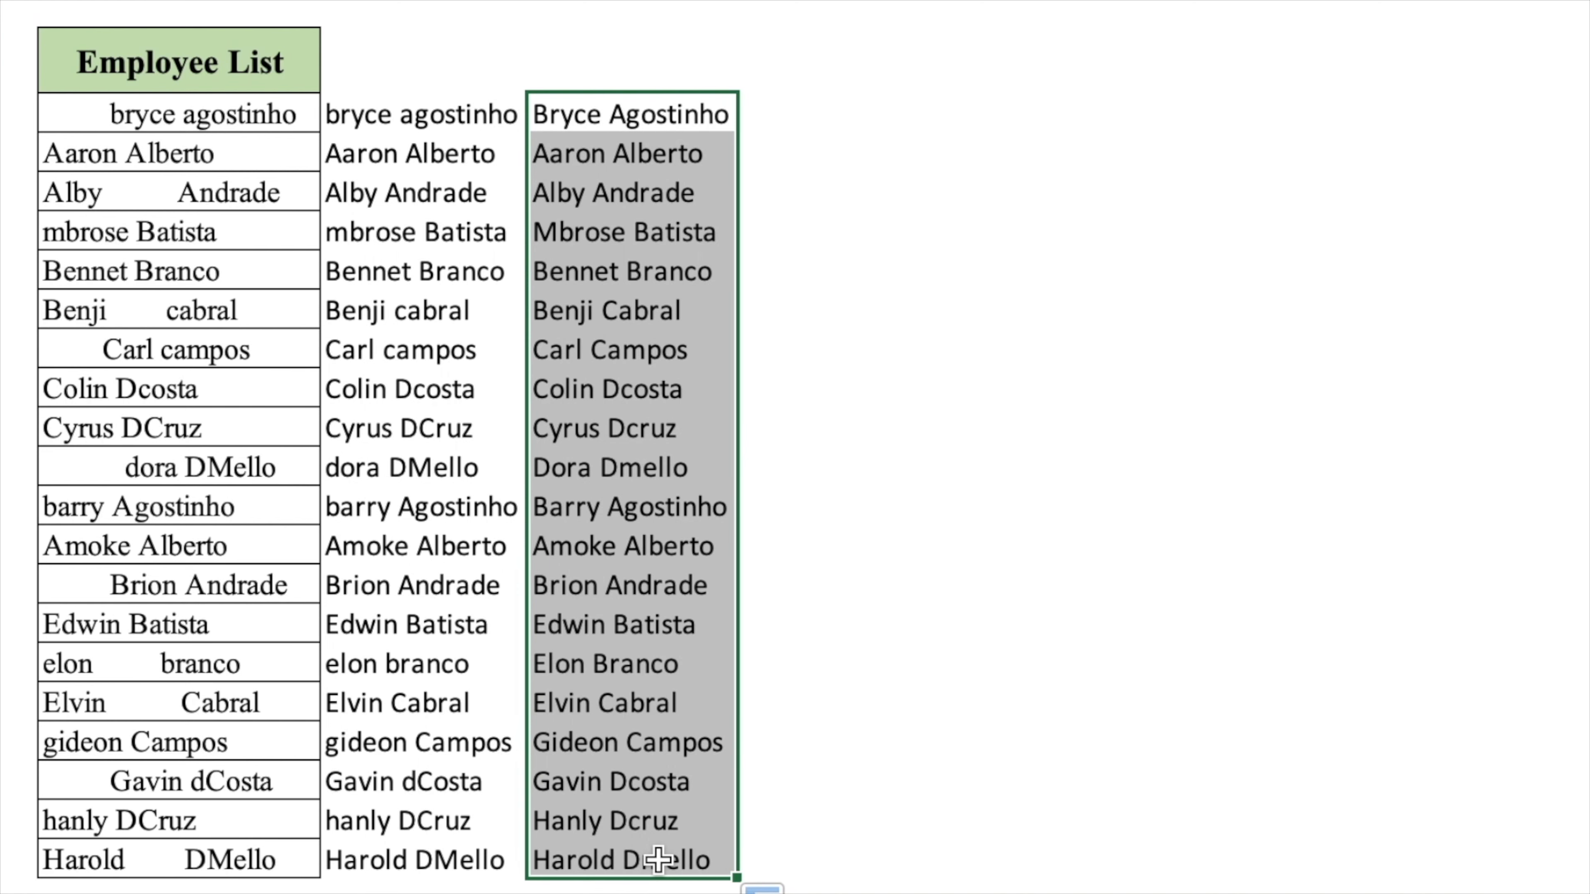
pyautogui.hotkey('ctrl', 'c')
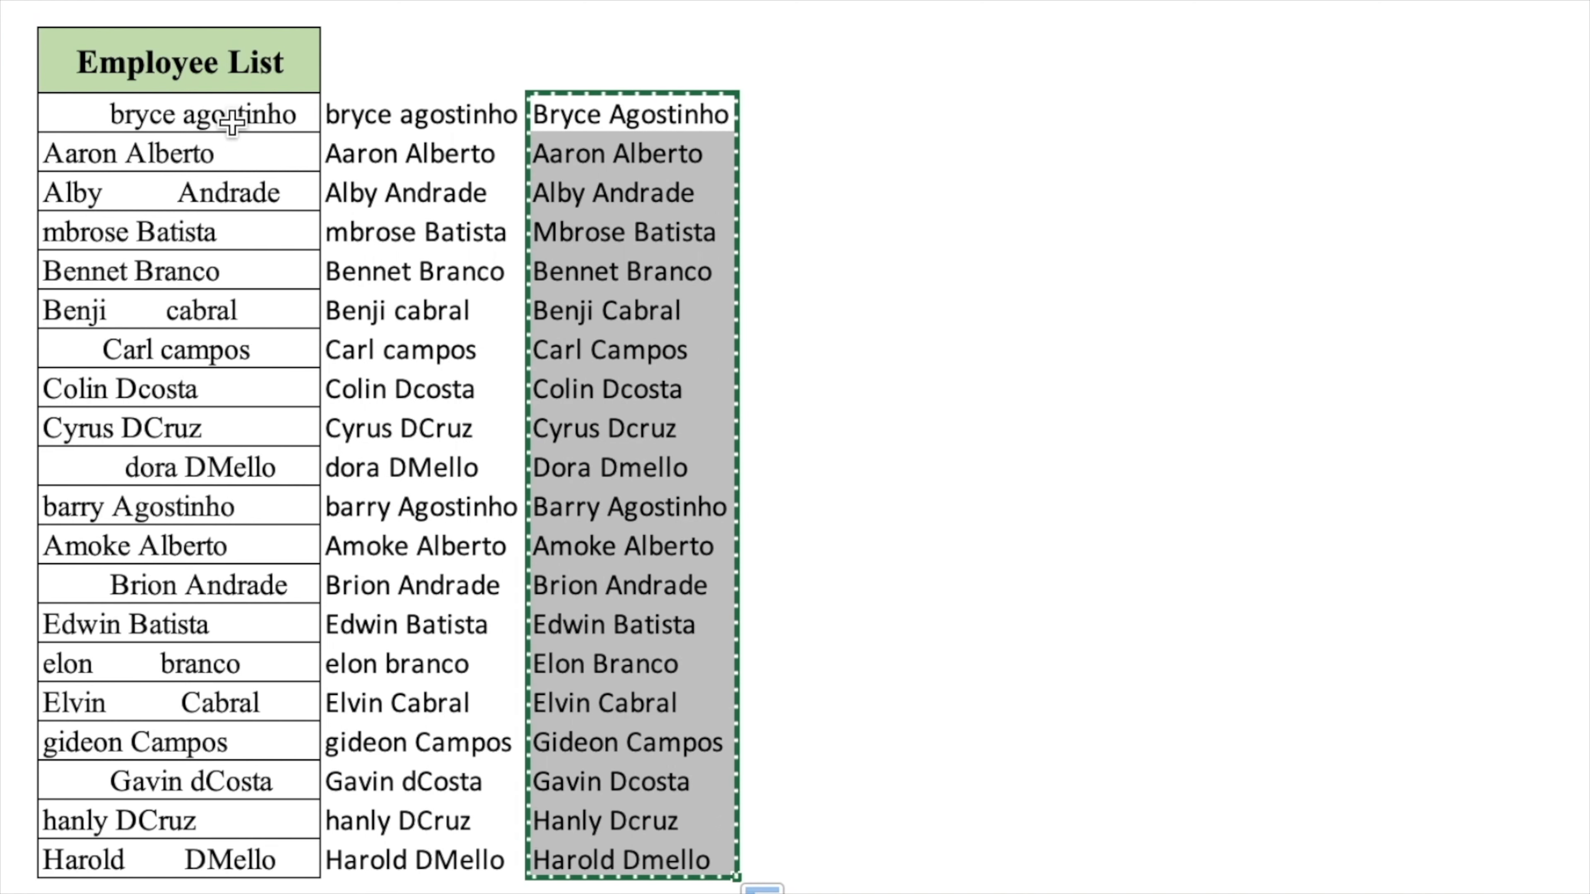
pyautogui.click(226, 107)
pyautogui.rightClick(226, 108)
pyautogui.moveTo(383, 235)
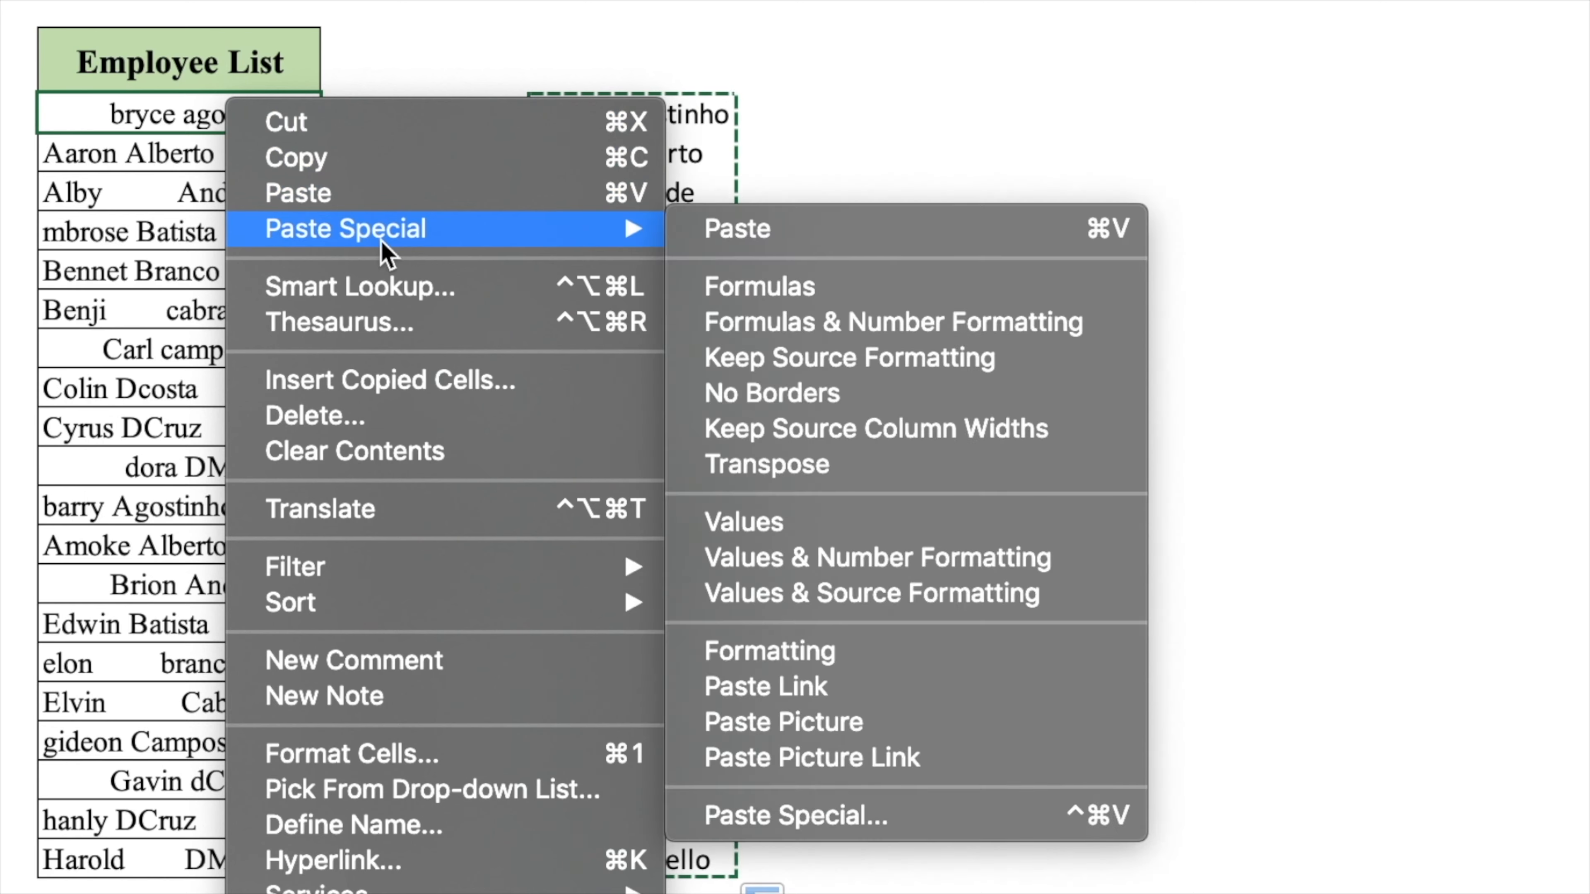
pyautogui.click(901, 366)
# - Delete the two helper columns C and D
pyautogui.moveTo(425, 1); pyautogui.dragTo(639, 1)
pyautogui.rightClick(640, 1)
pyautogui.click(720, 188)
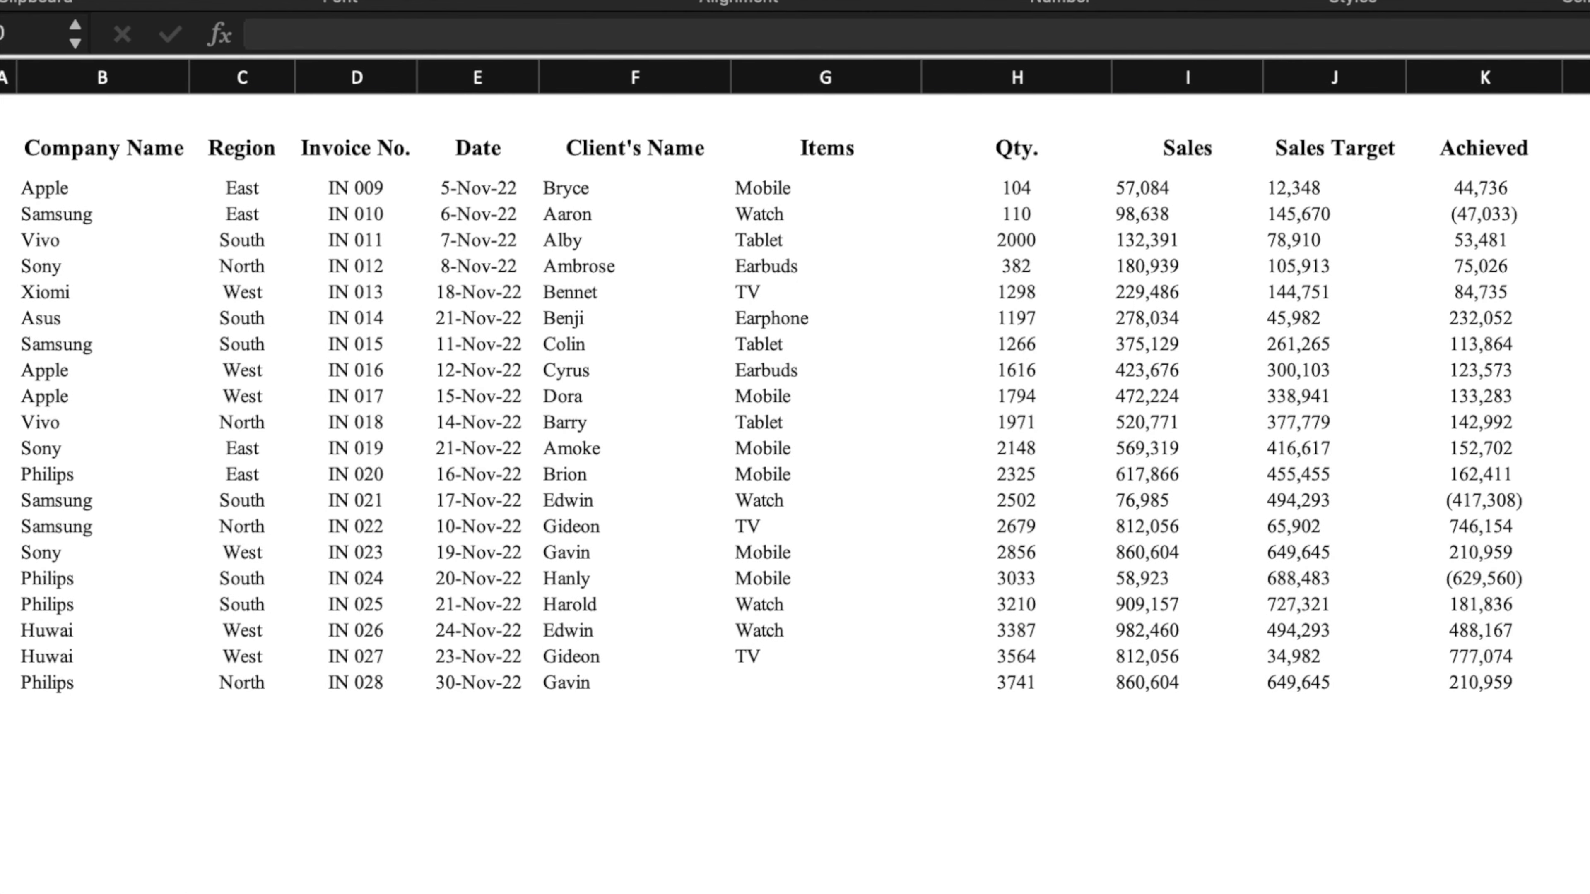
# - Make the sales range B2:K22 a table with headers, then give it a banded table style
pyautogui.moveTo(144, 148)
pyautogui.mouseDown()
pyautogui.moveTo(1490, 323)
pyautogui.moveTo(1434, 512)
pyautogui.moveTo(1447, 689)
pyautogui.mouseUp()
pyautogui.hotkey('ctrl', 't')
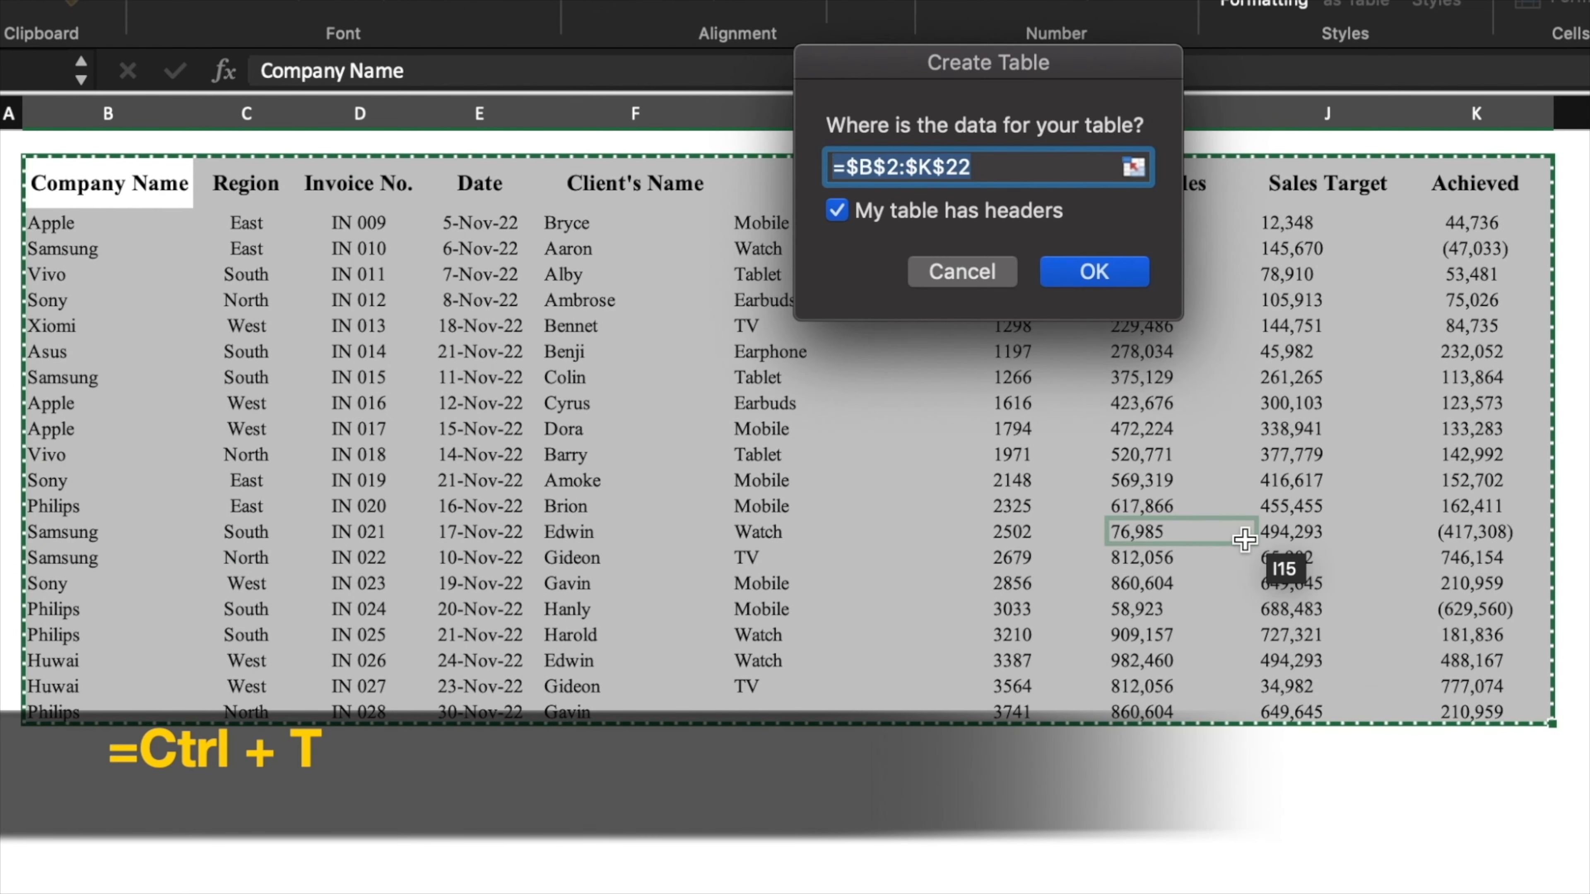
pyautogui.press('Return')
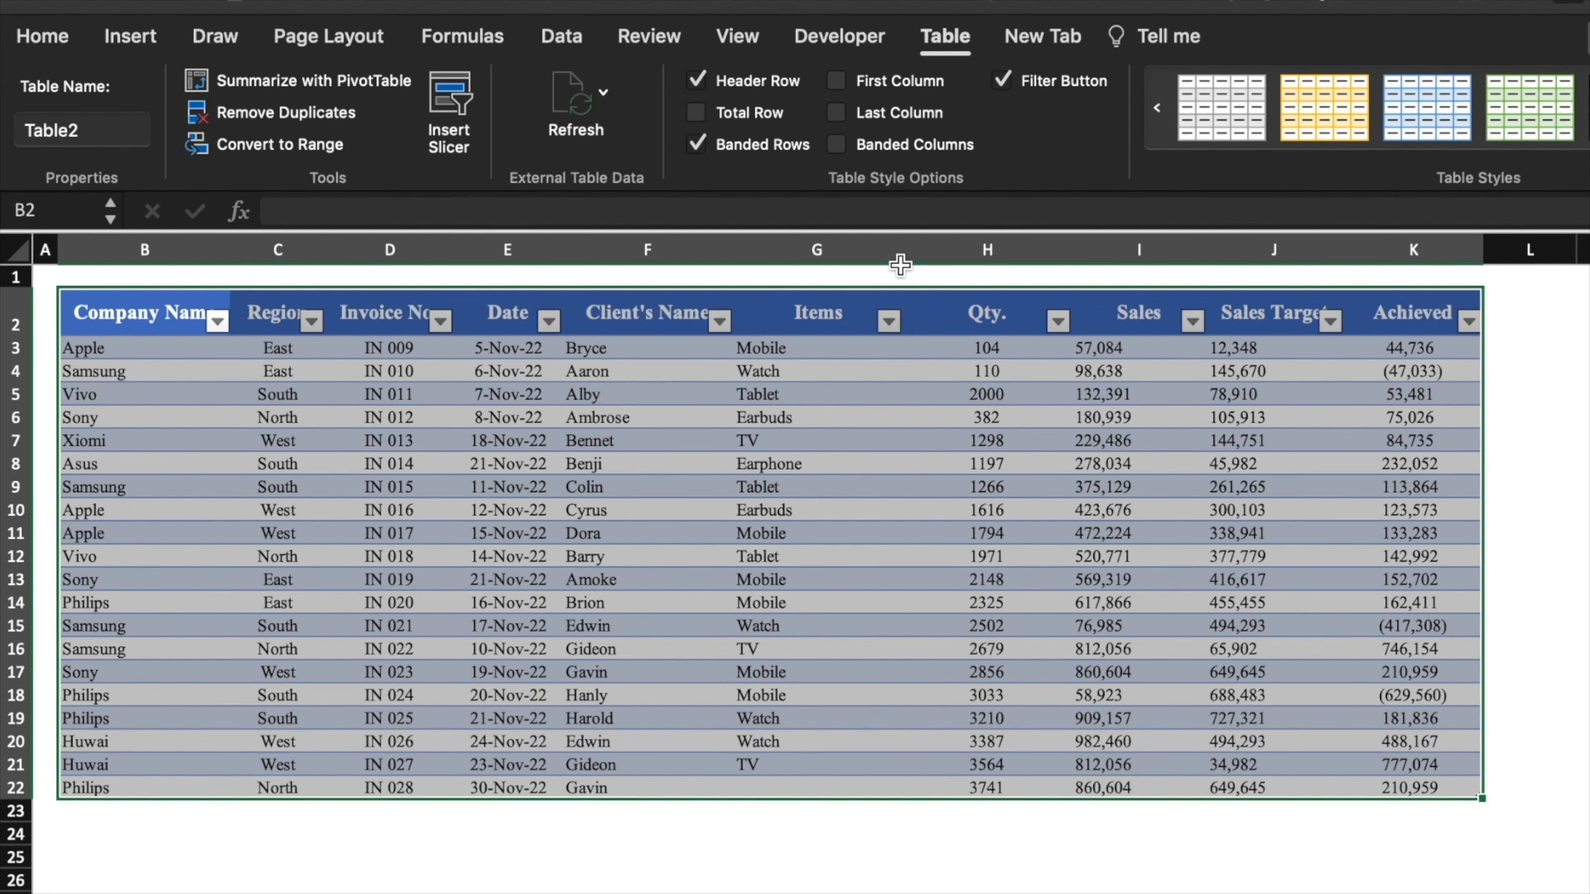
pyautogui.click(1314, 112)
pyautogui.click(1392, 109)
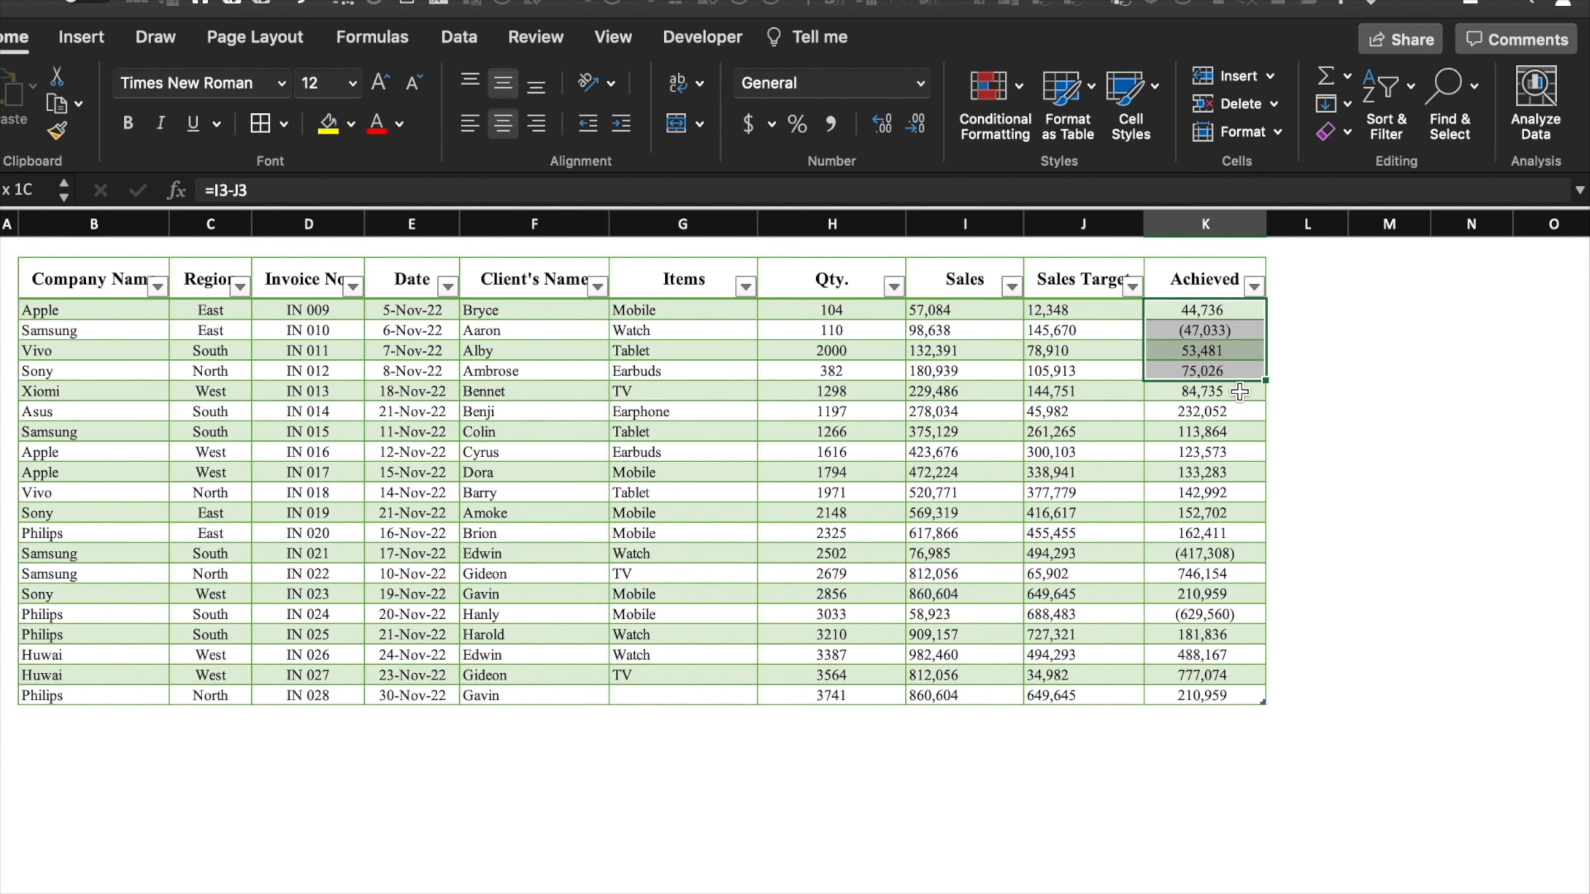
pyautogui.moveTo(1241, 388); pyautogui.dragTo(1241, 408)
pyautogui.click(1356, 399)
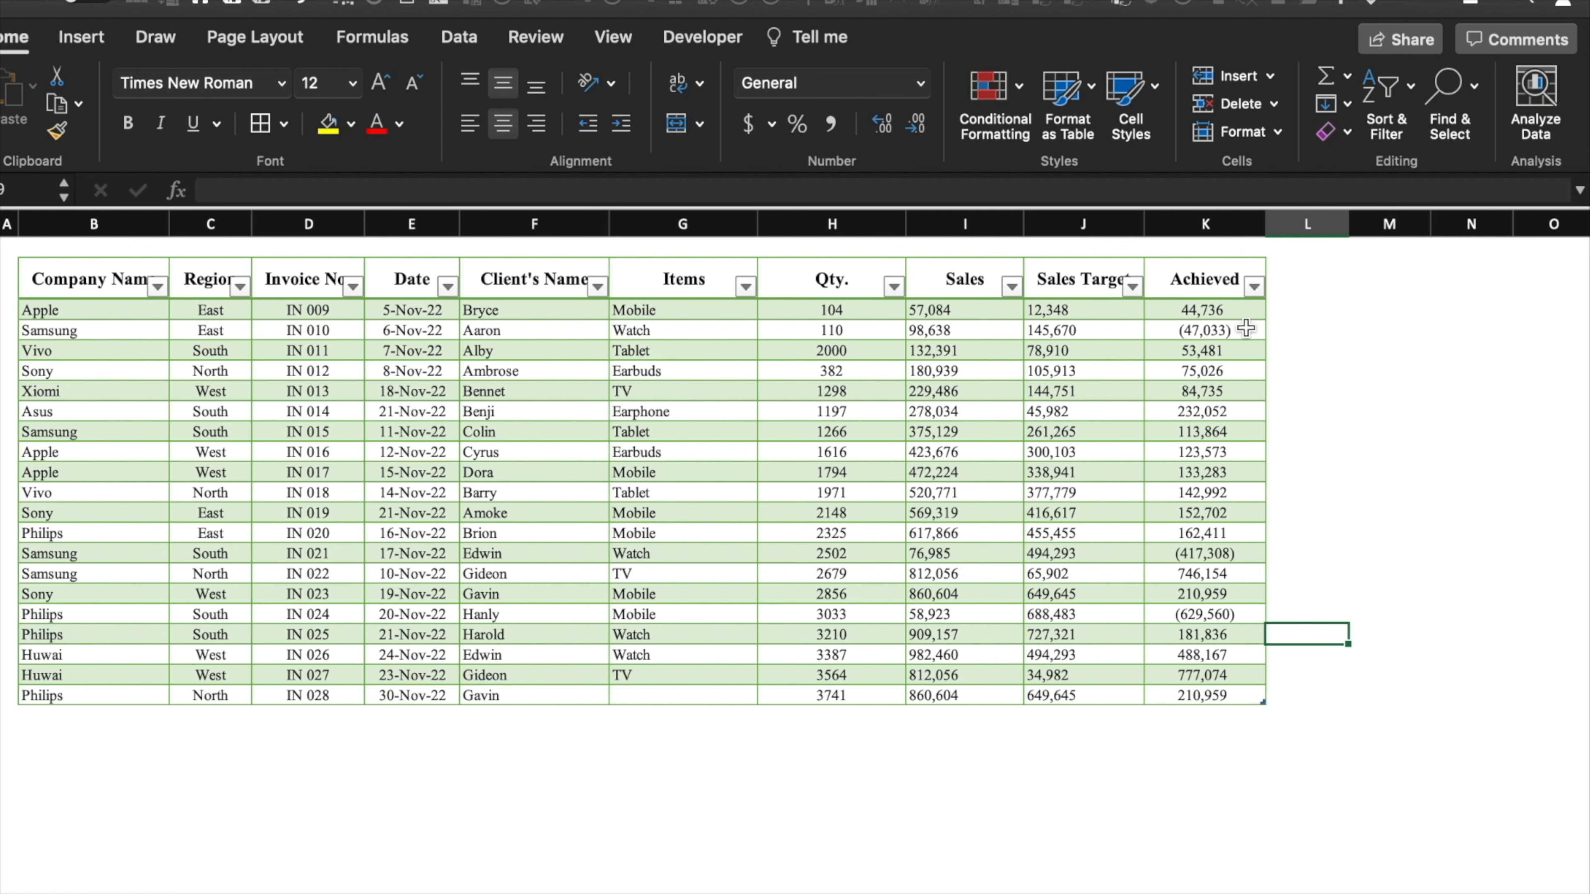
# - Apply a Green-Yellow-Red colour scale to the Achieved values K3:K22
pyautogui.click(1235, 309)
pyautogui.click(1341, 365)
pyautogui.moveTo(1233, 310); pyautogui.dragTo(1225, 690)
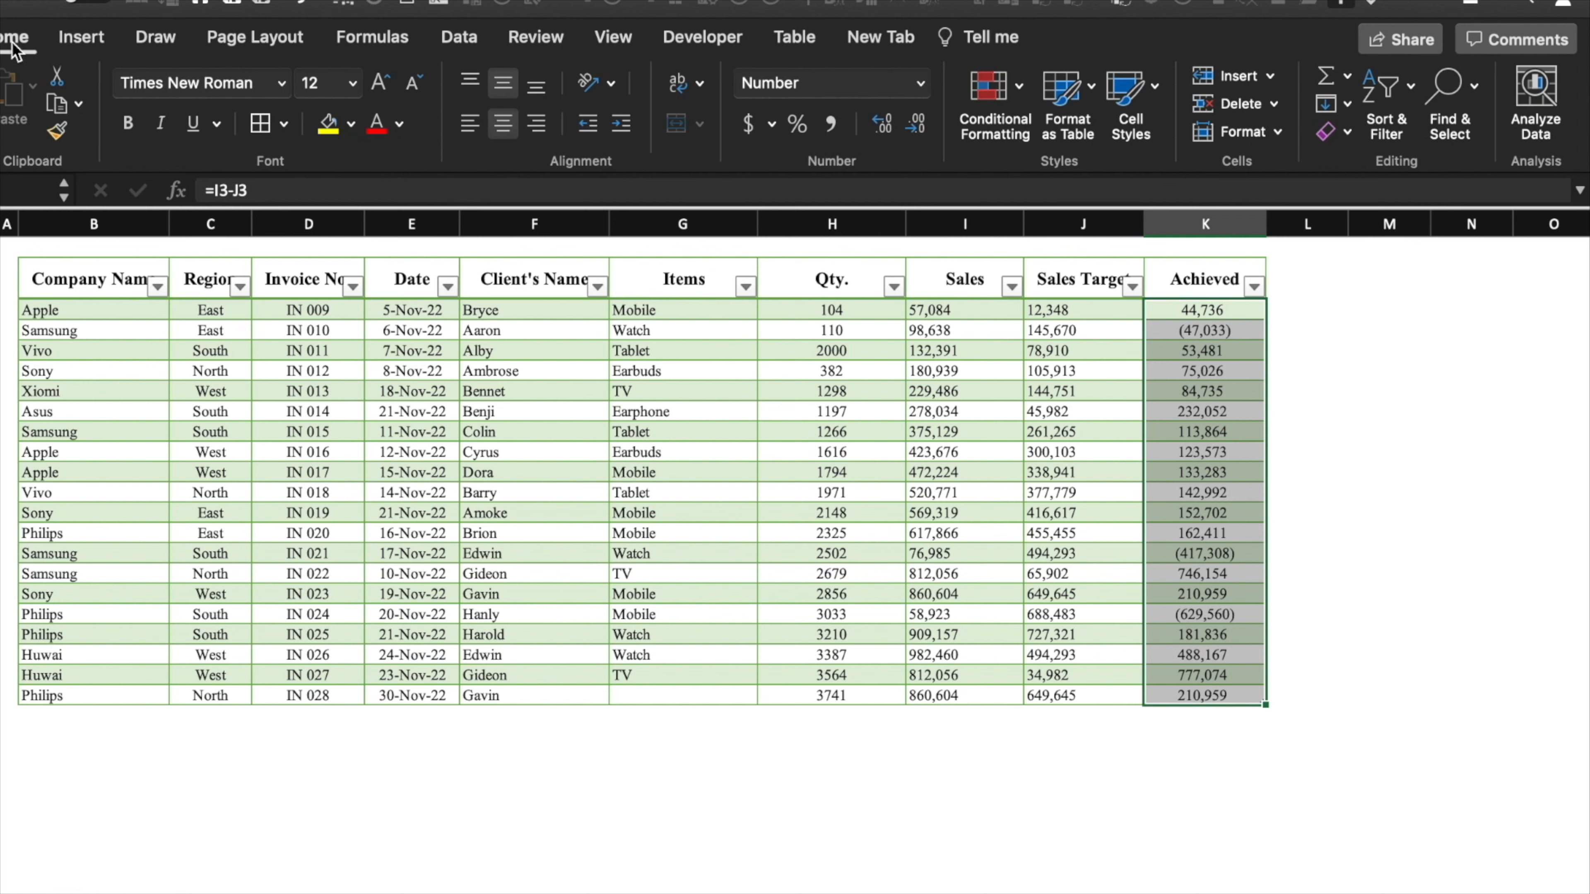
pyautogui.click(992, 94)
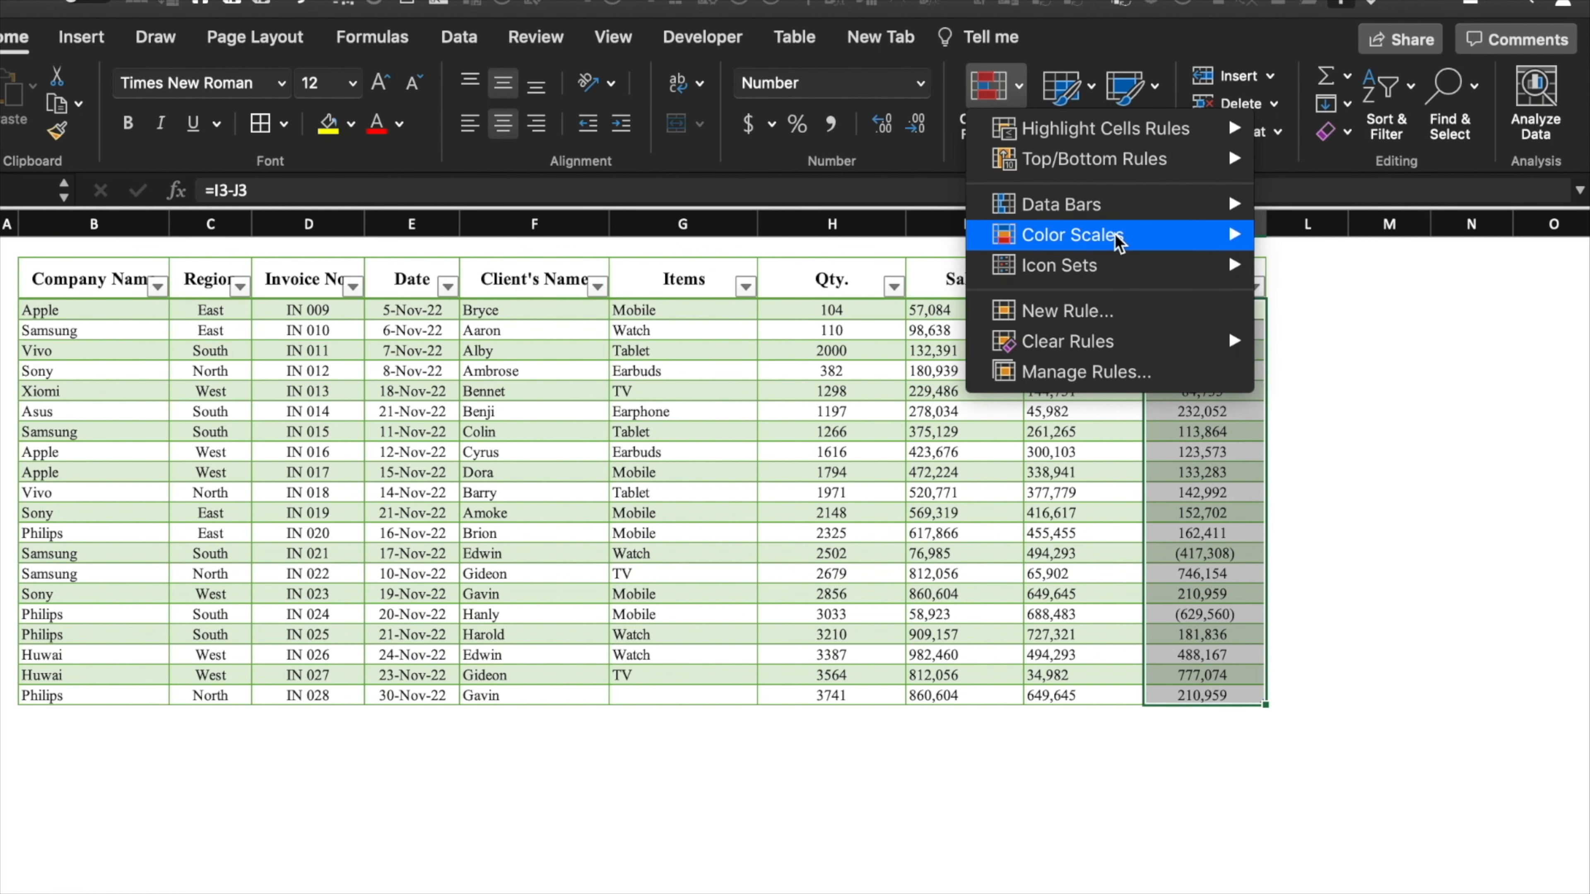
pyautogui.moveTo(1145, 238)
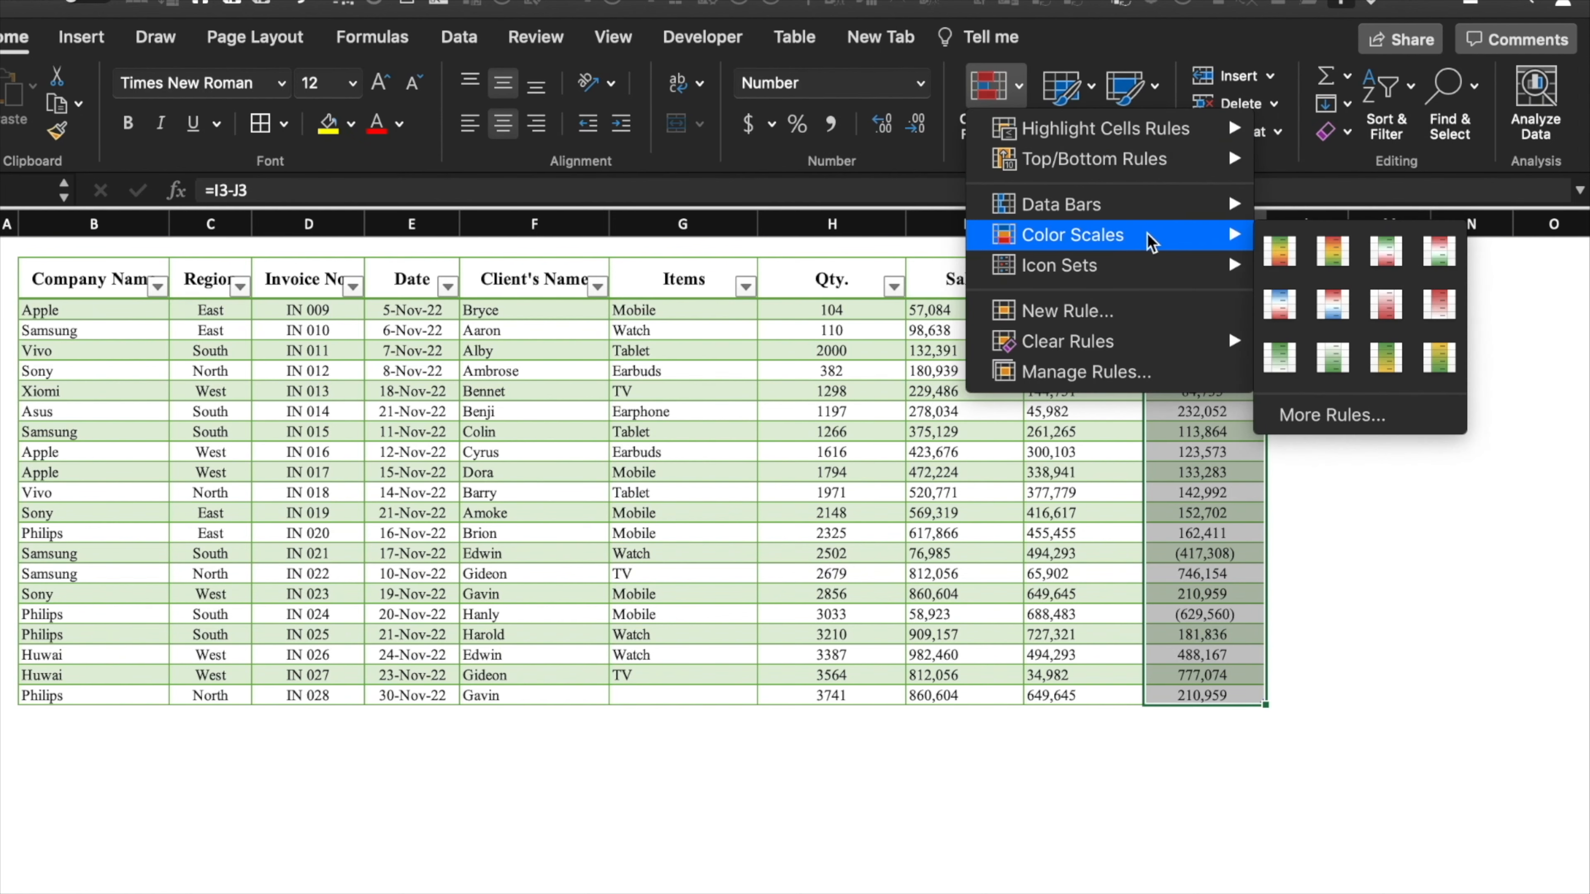
pyautogui.click(1292, 252)
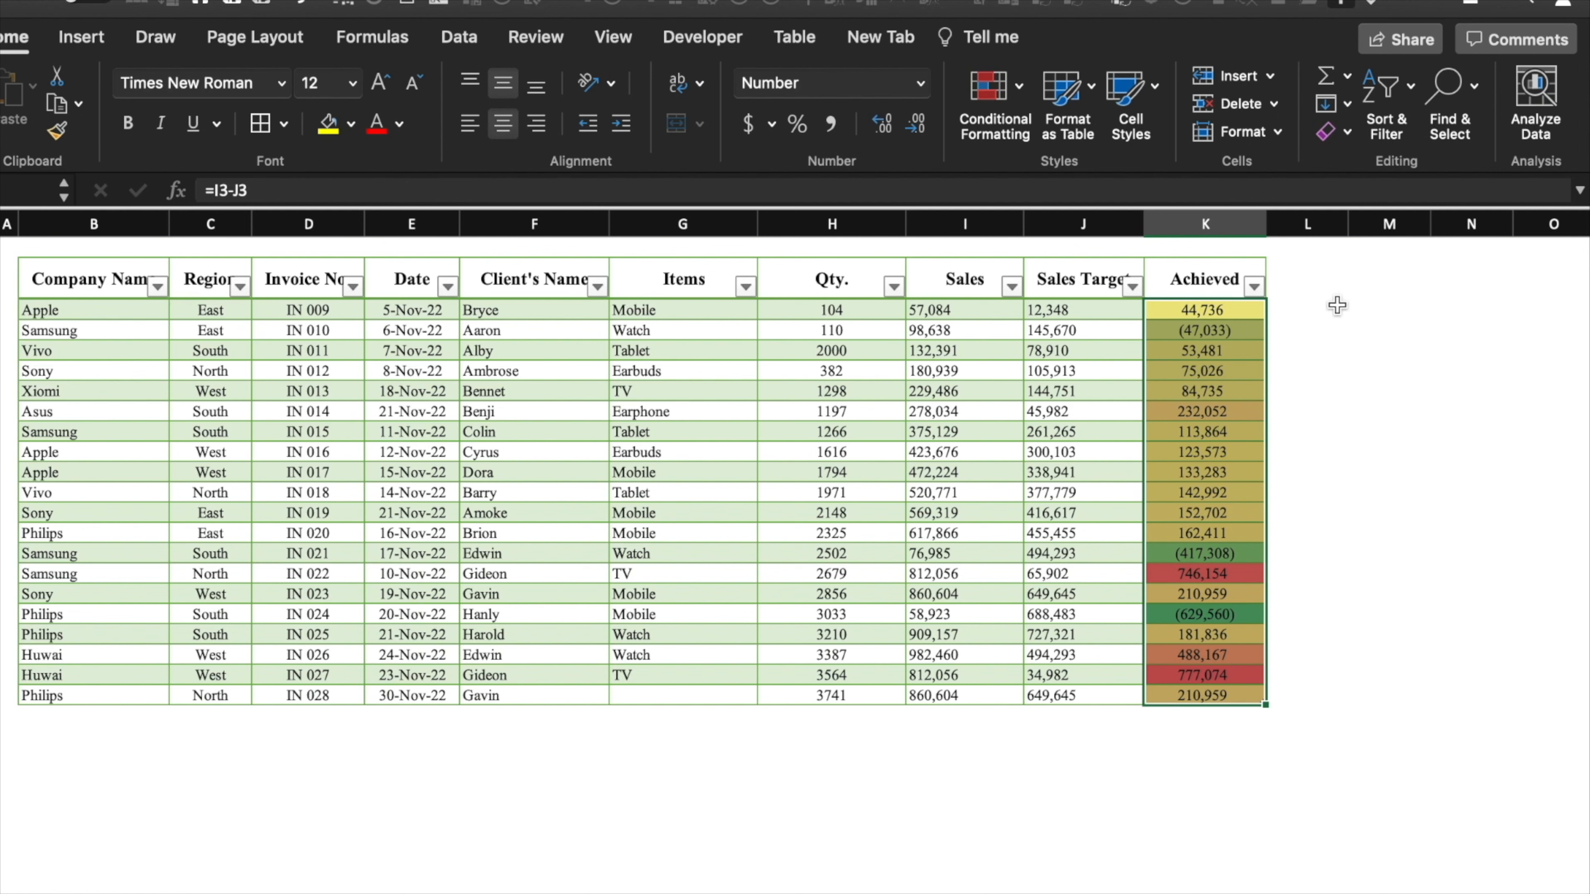
# - Add data bars to the Achieved values and left-align them
pyautogui.click(1018, 87)
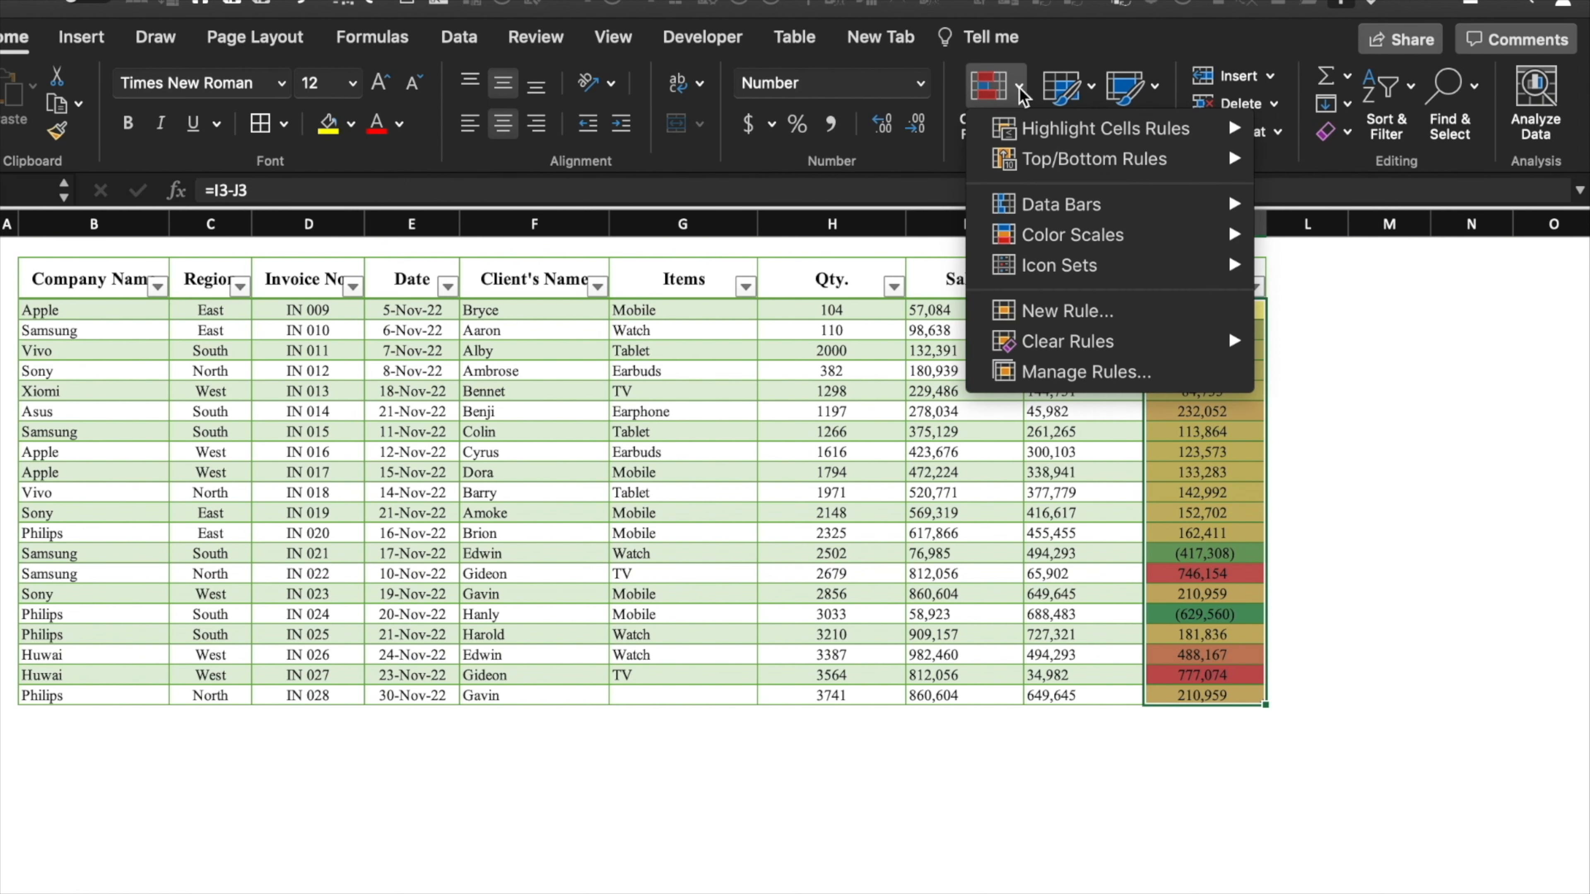
pyautogui.moveTo(1033, 204)
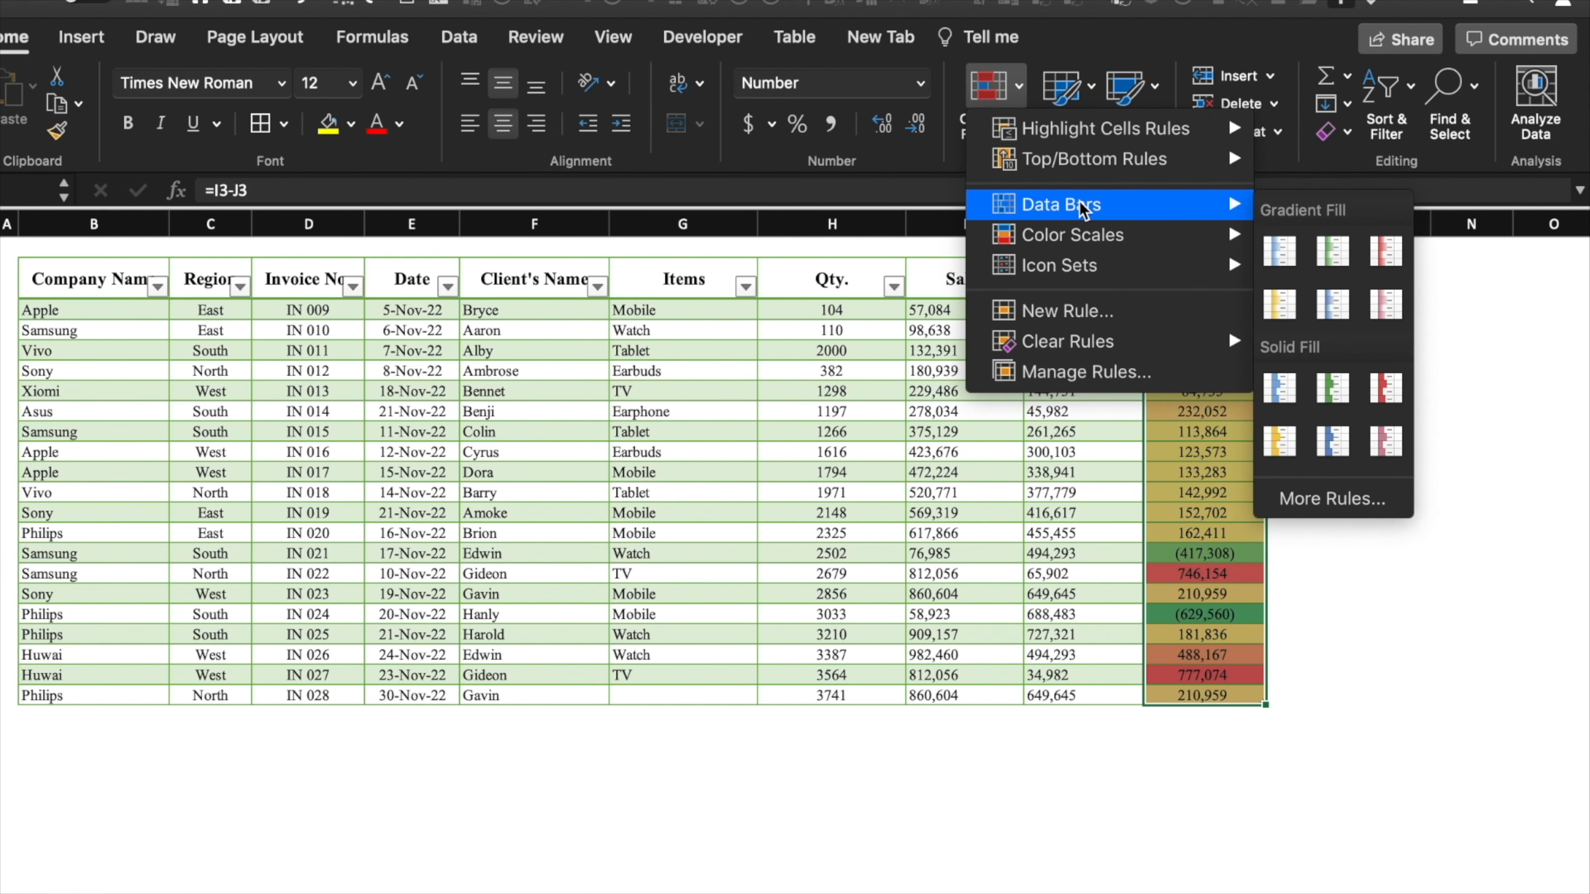
pyautogui.click(1287, 391)
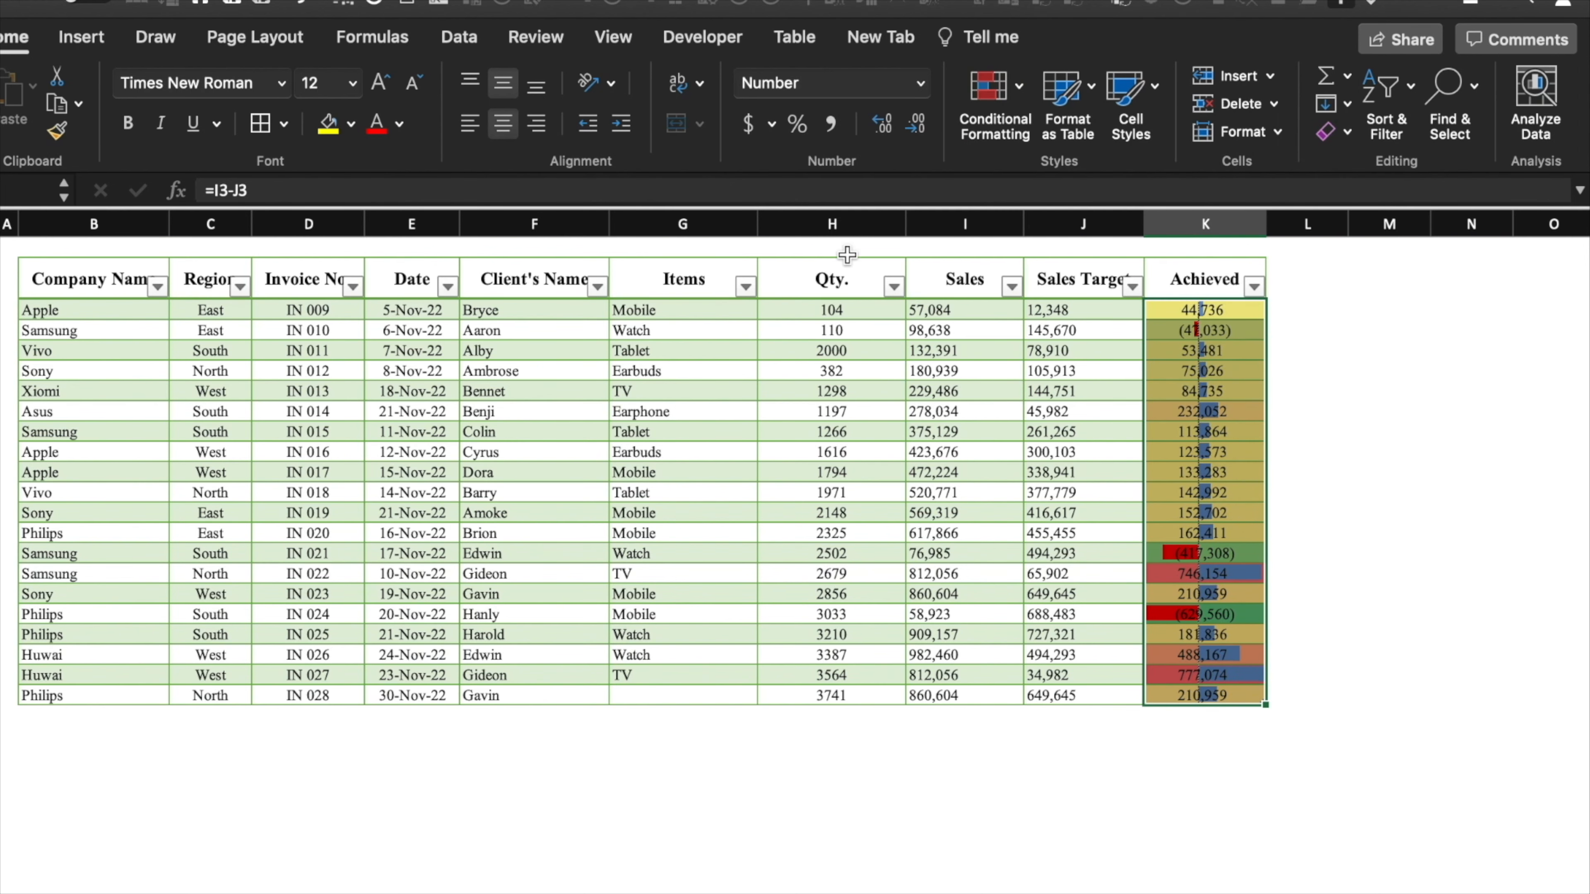
pyautogui.click(469, 123)
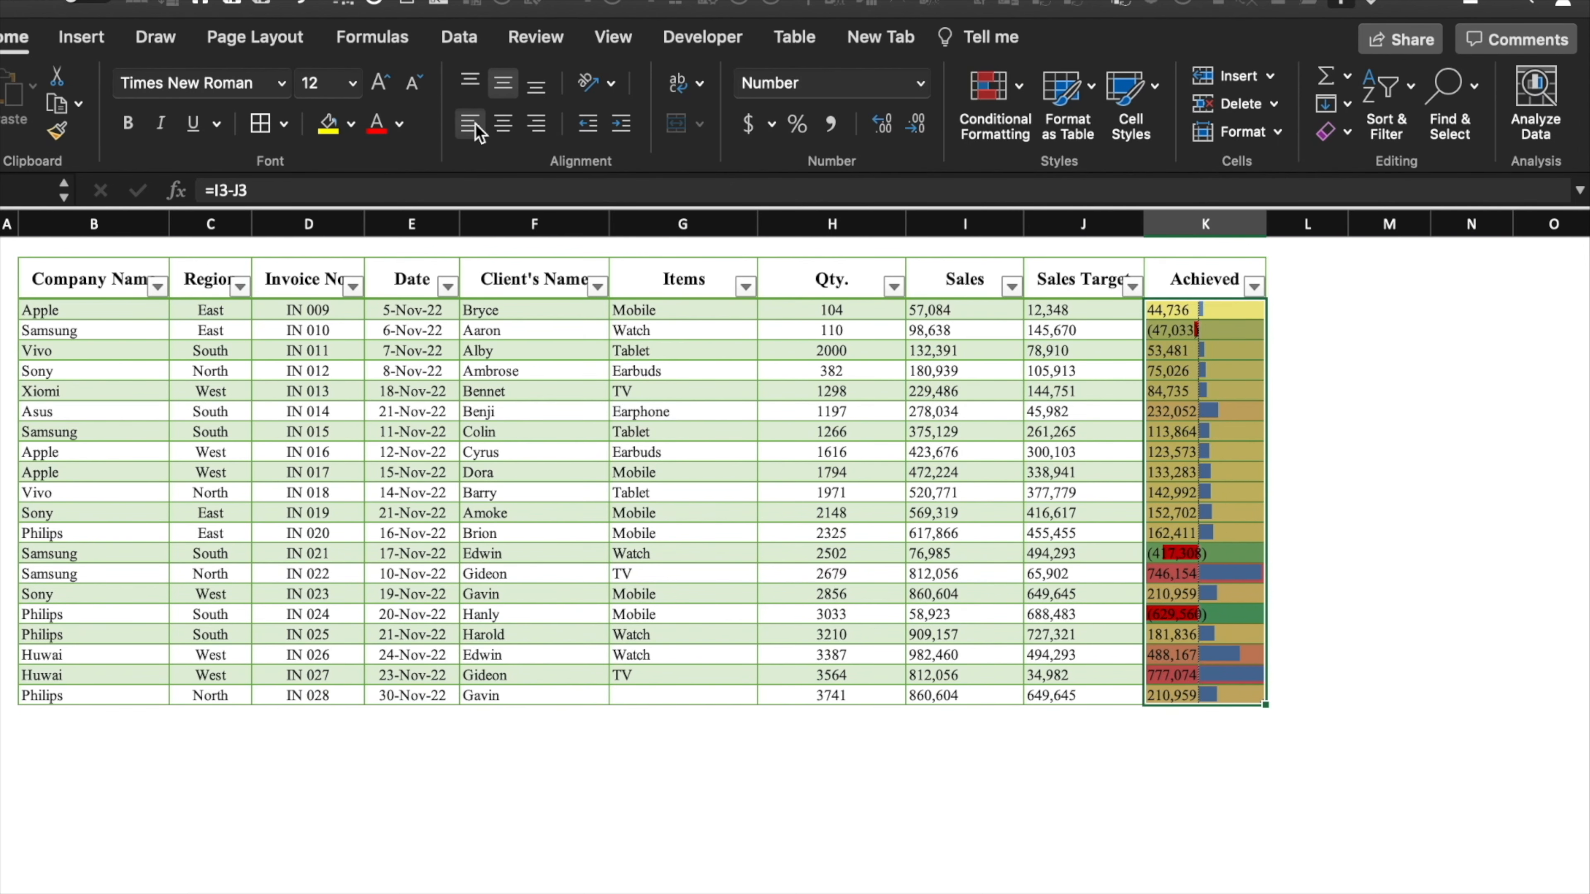
pyautogui.click(1393, 370)
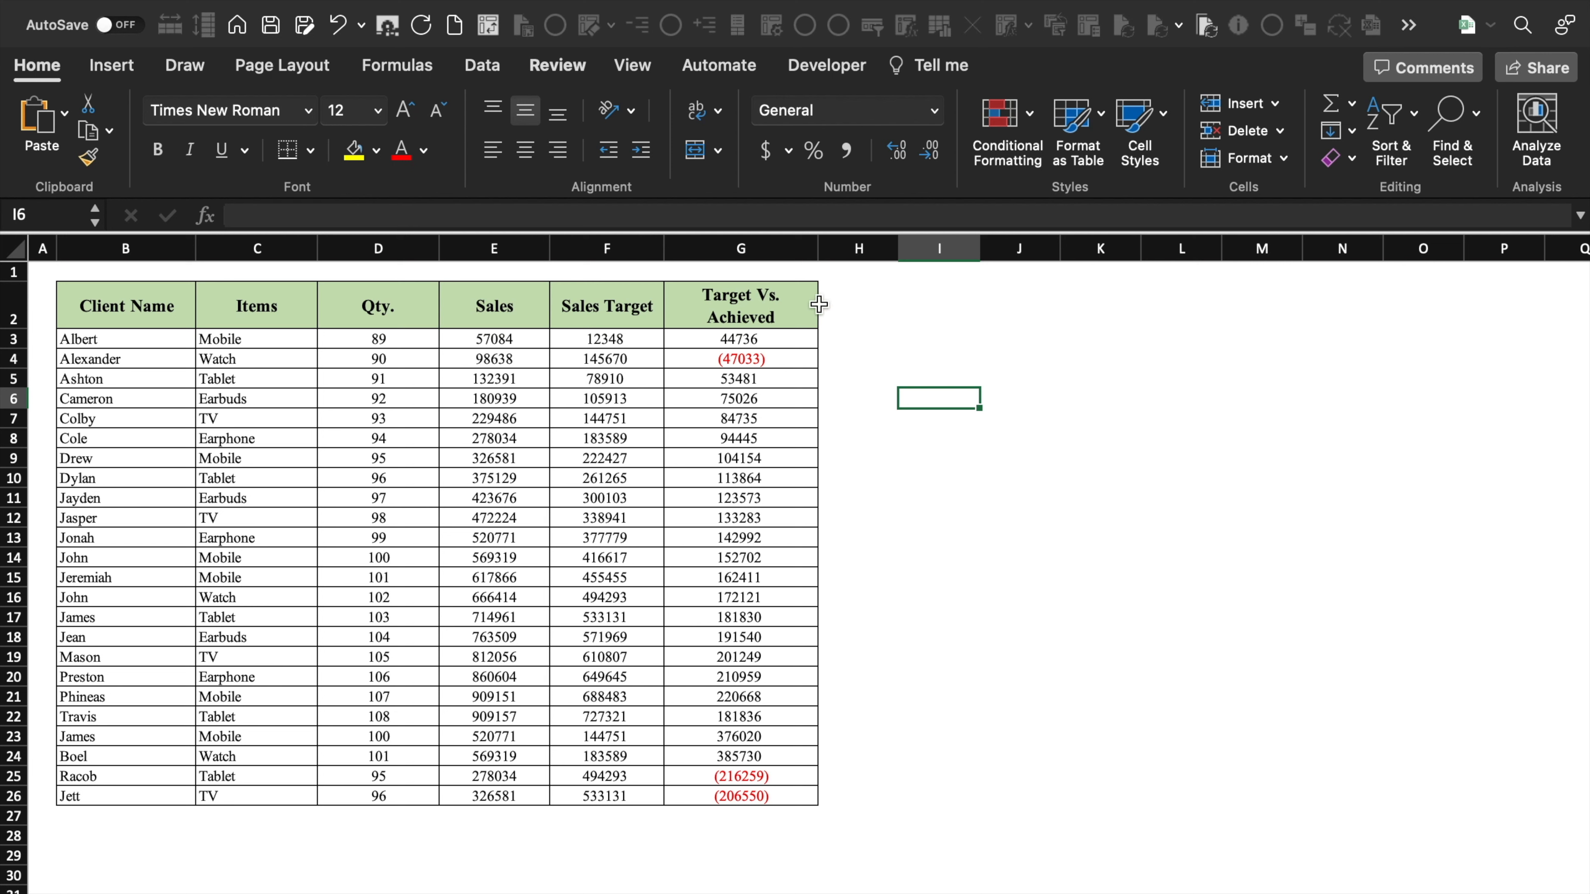
# - Copy the Target Vs. Achieved results G3:G26 into column I as values only, then check I3 and I4
pyautogui.click(926, 428)
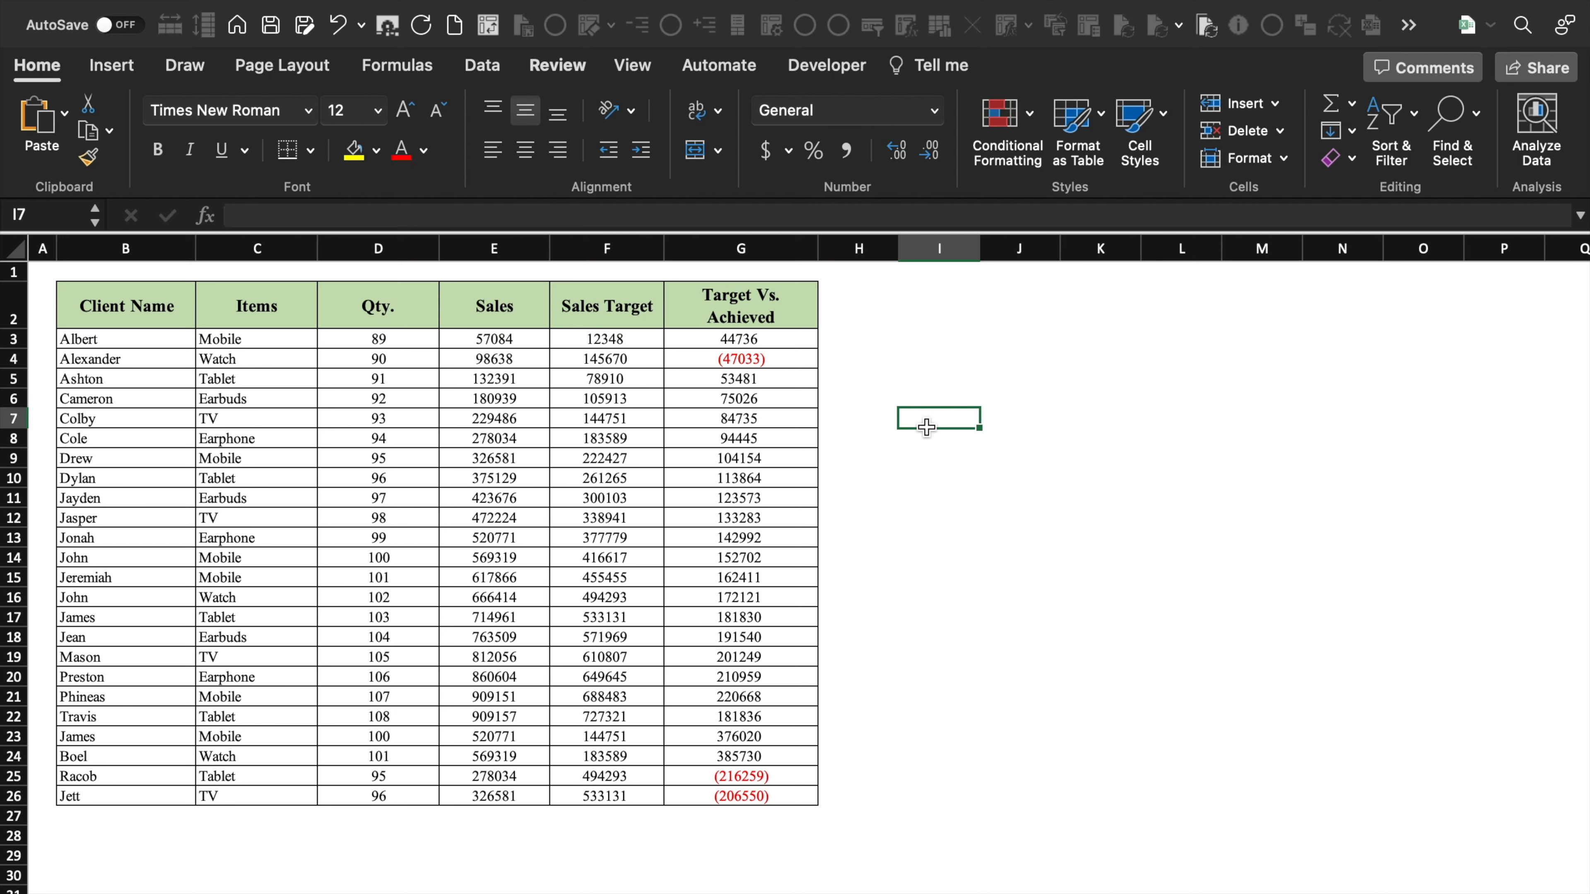
pyautogui.click(651, 337)
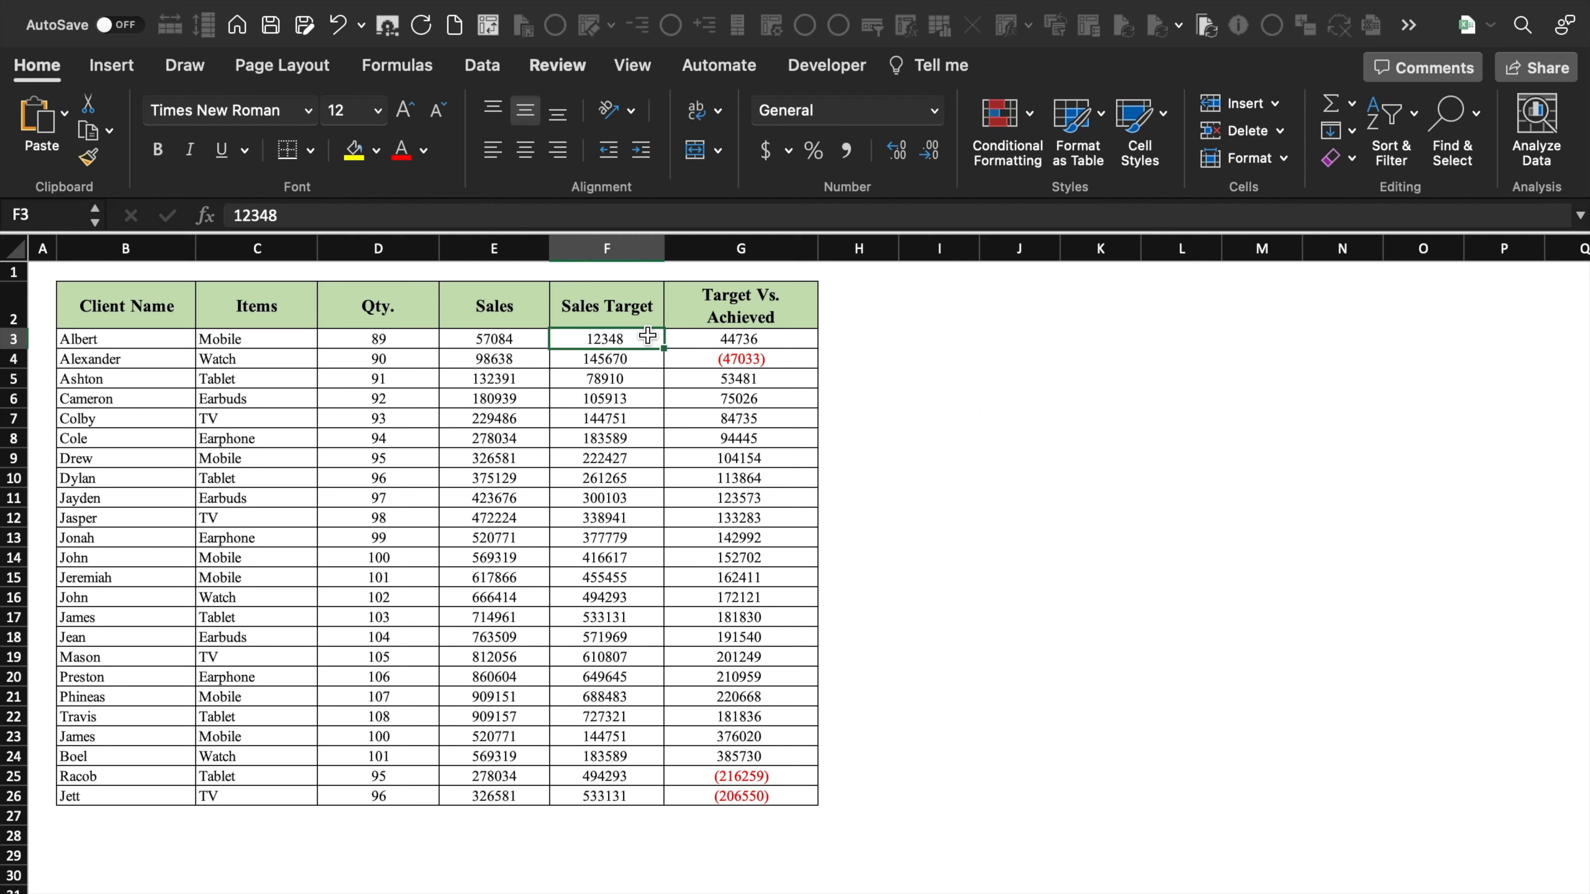
pyautogui.click(793, 343)
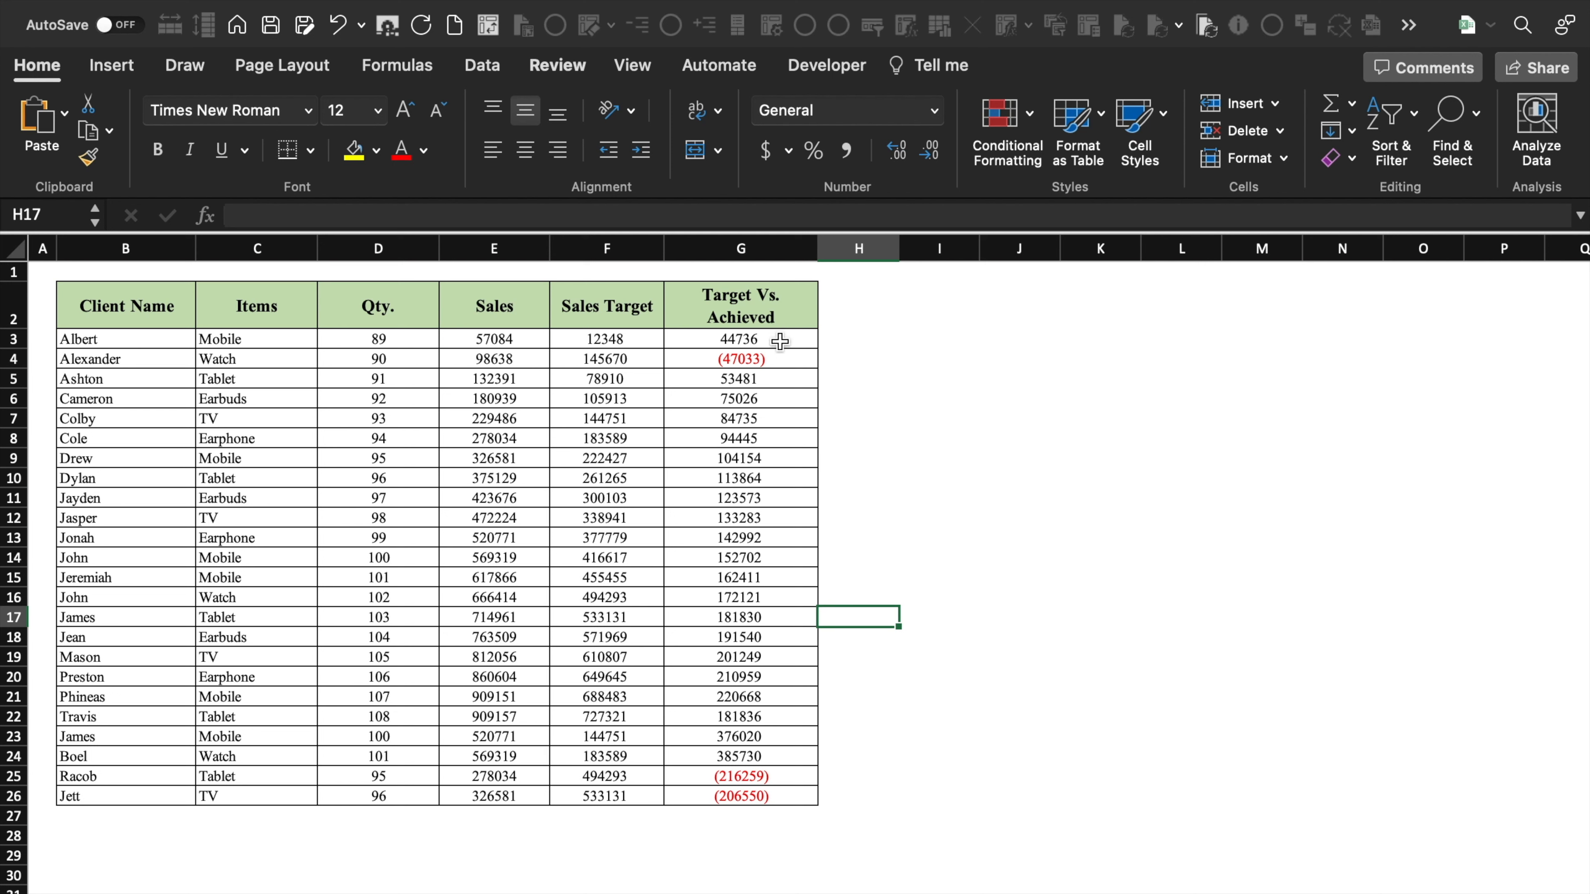
pyautogui.press('Down')
pyautogui.press('Down')
pyautogui.press('Down')
pyautogui.press('Down')
pyautogui.press('Down')
pyautogui.press('Down')
pyautogui.moveTo(780, 338); pyautogui.dragTo(783, 796)
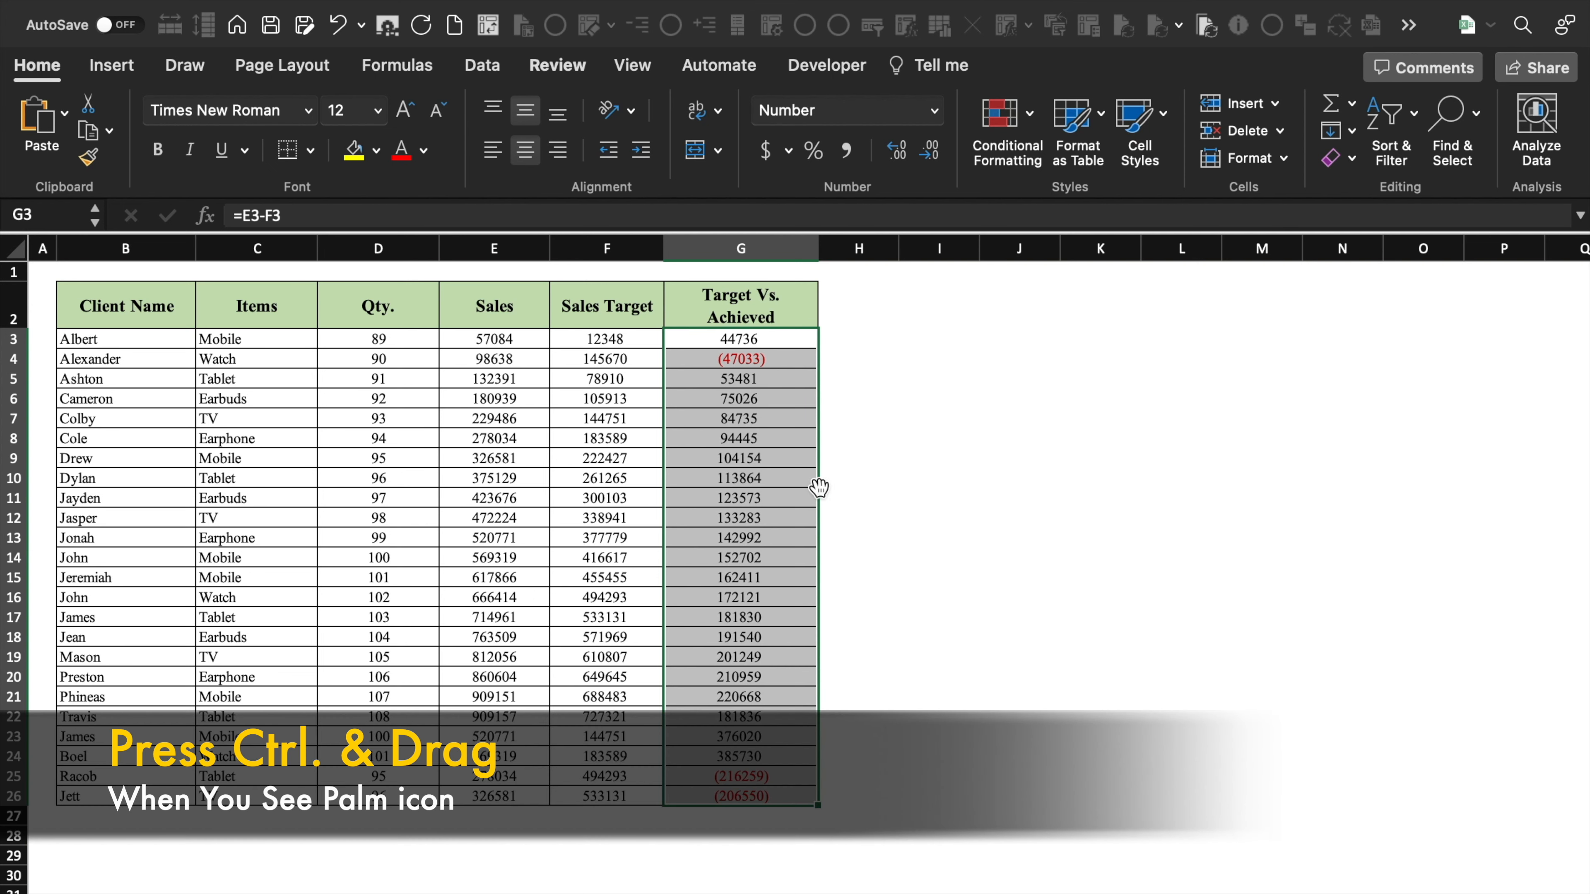
pyautogui.moveTo(818, 487); pyautogui.dragTo(930, 489)
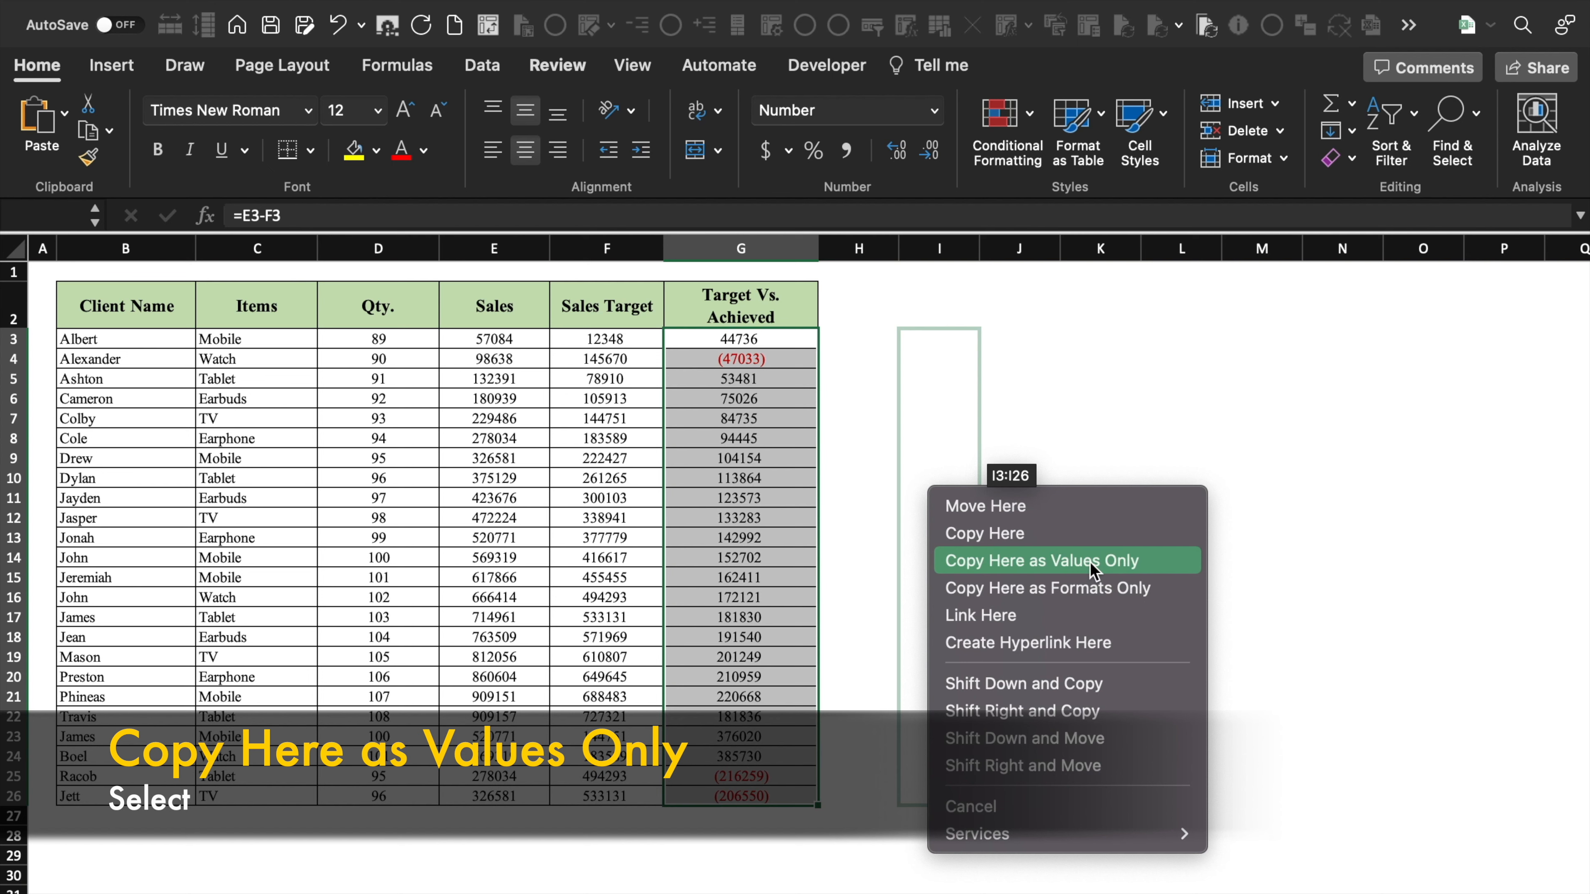
pyautogui.click(1090, 563)
pyautogui.click(1115, 510)
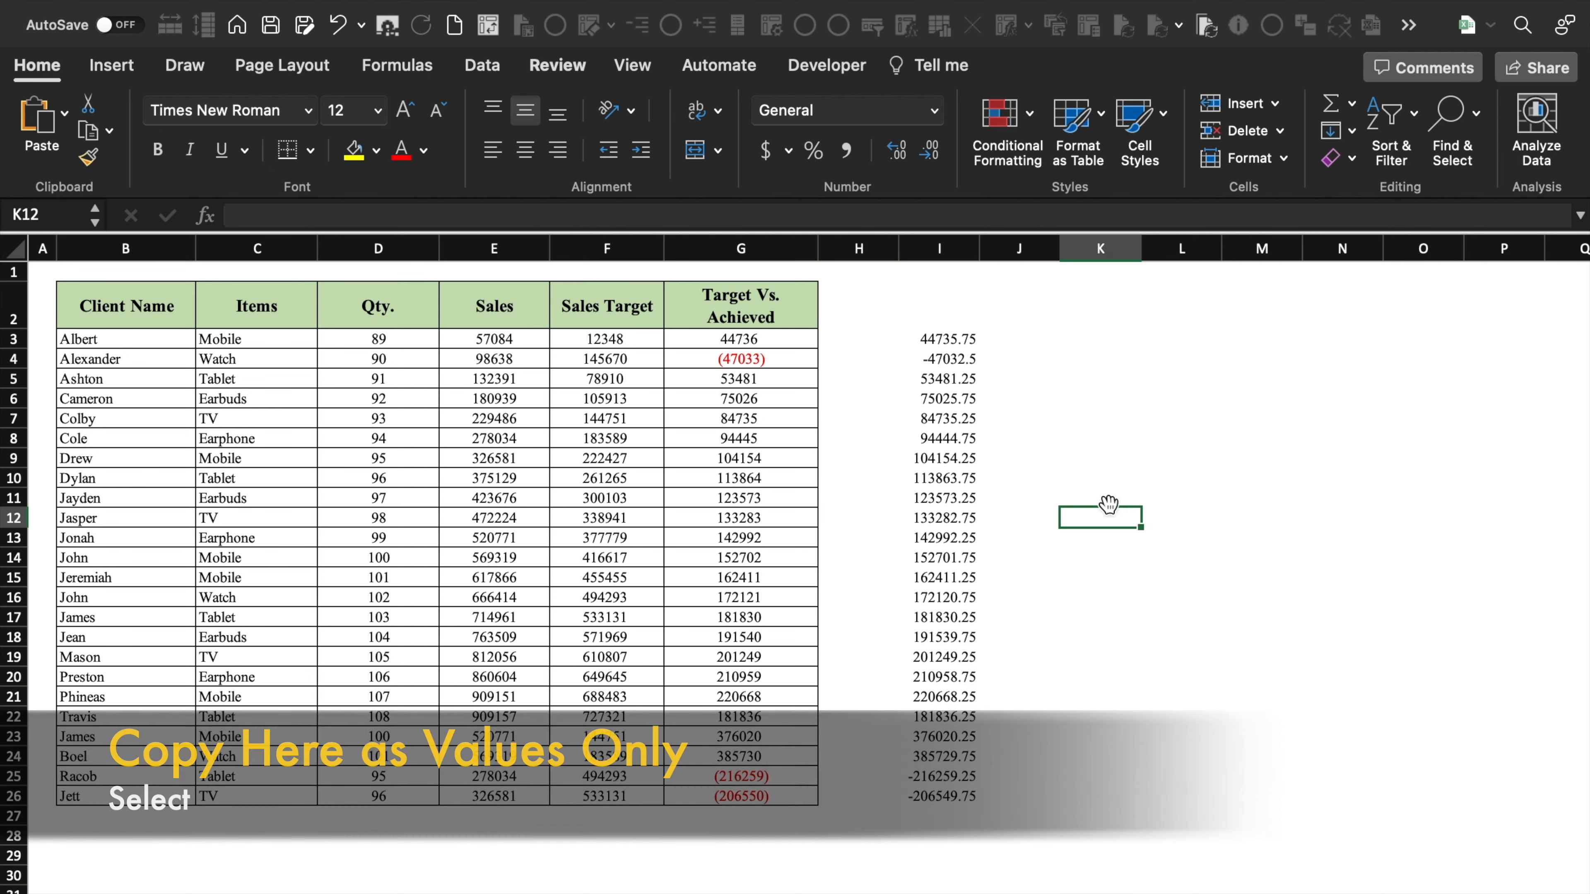
pyautogui.click(964, 341)
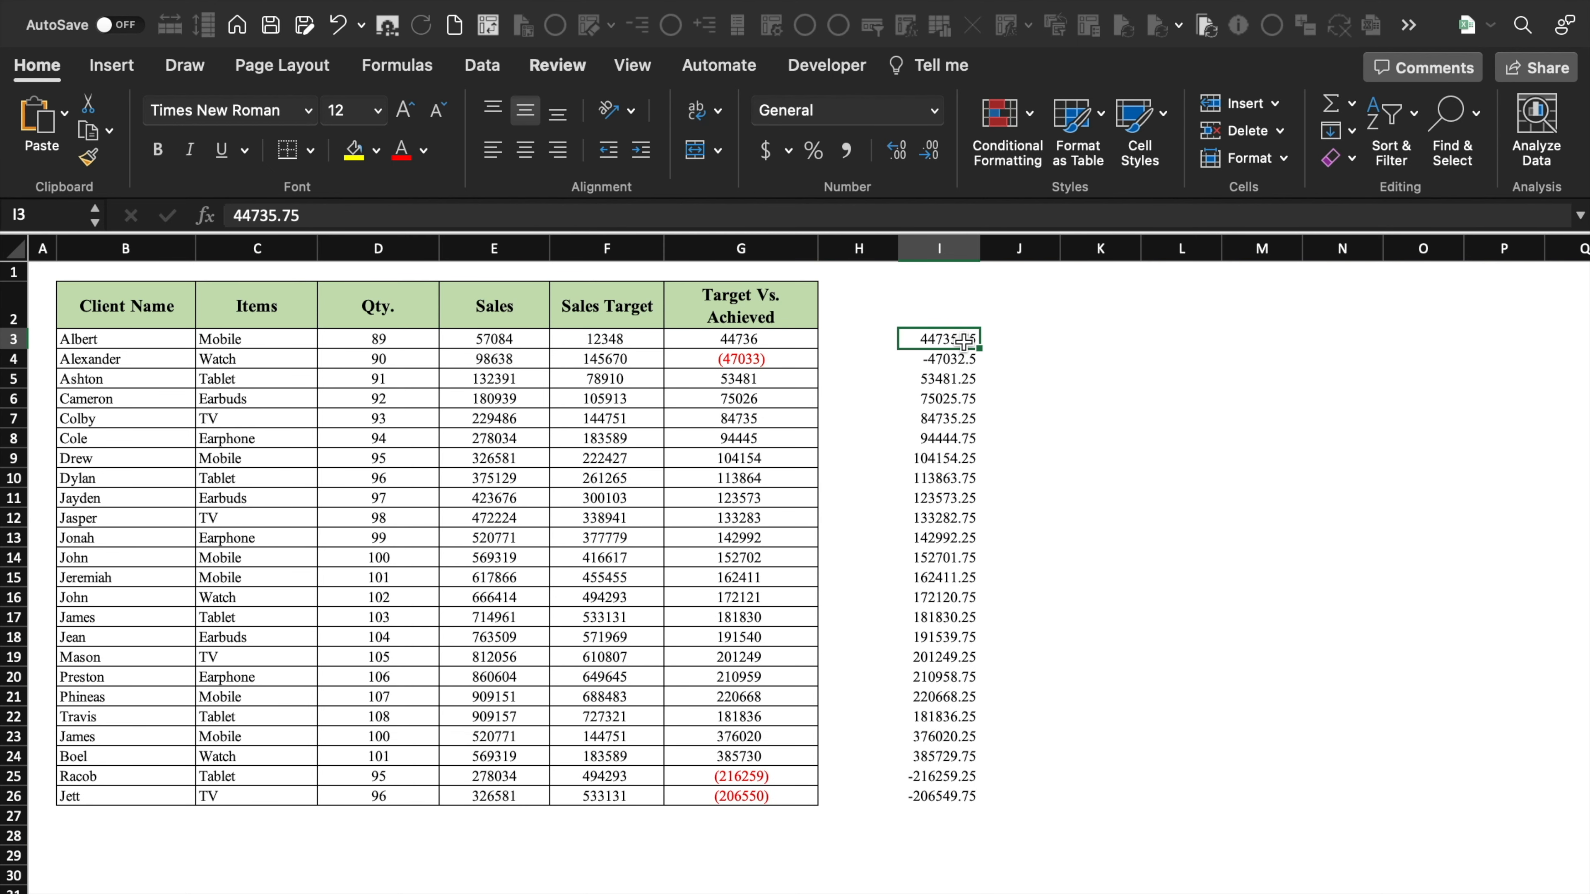
pyautogui.click(964, 361)
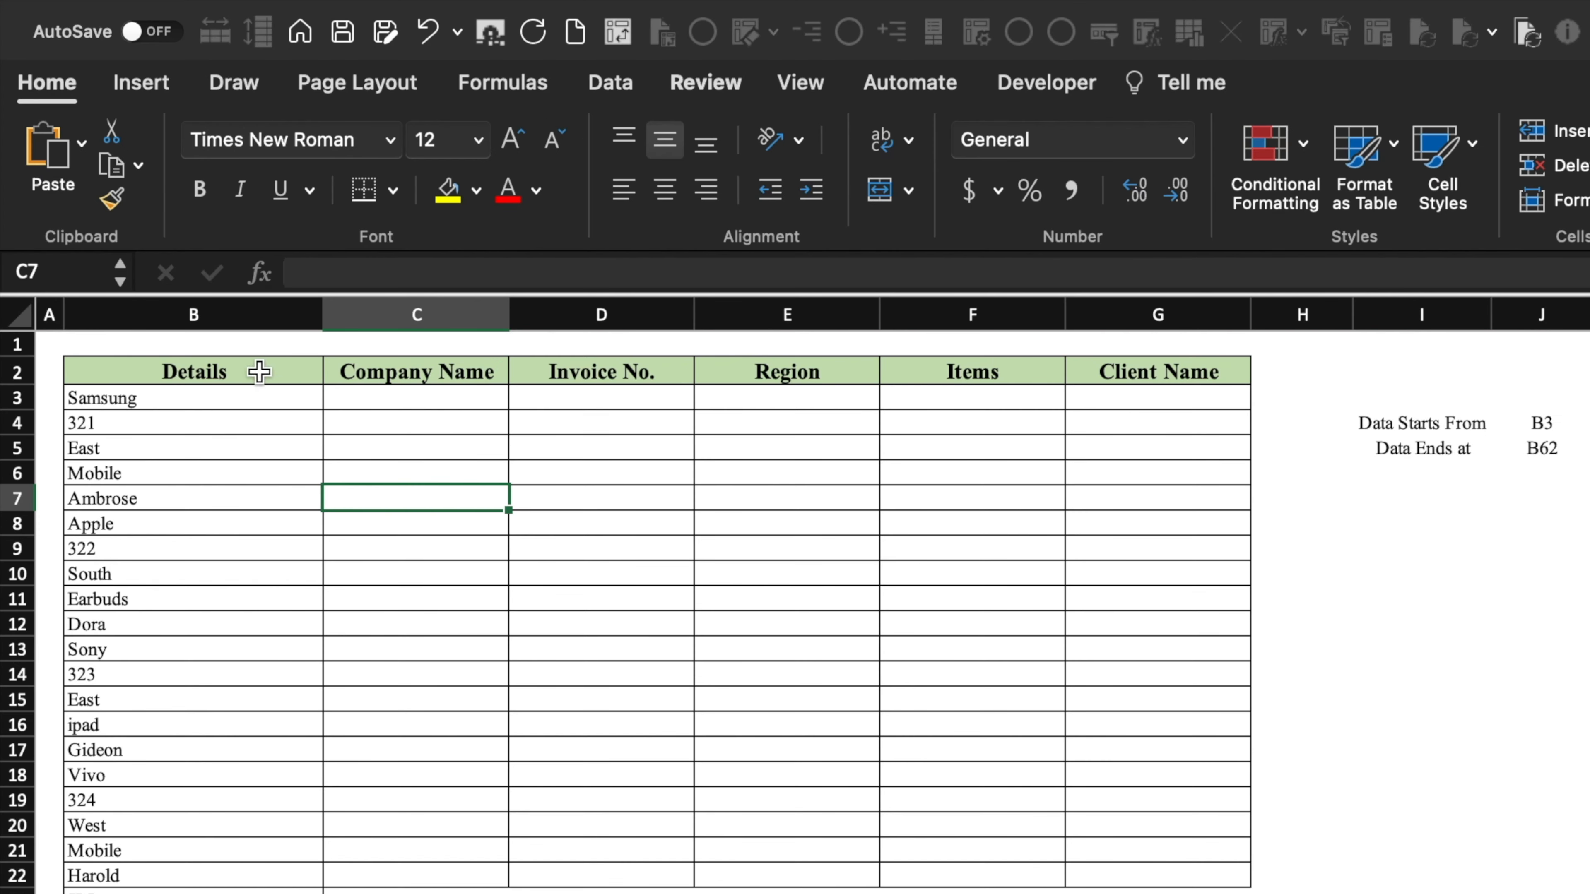
pyautogui.click(228, 314)
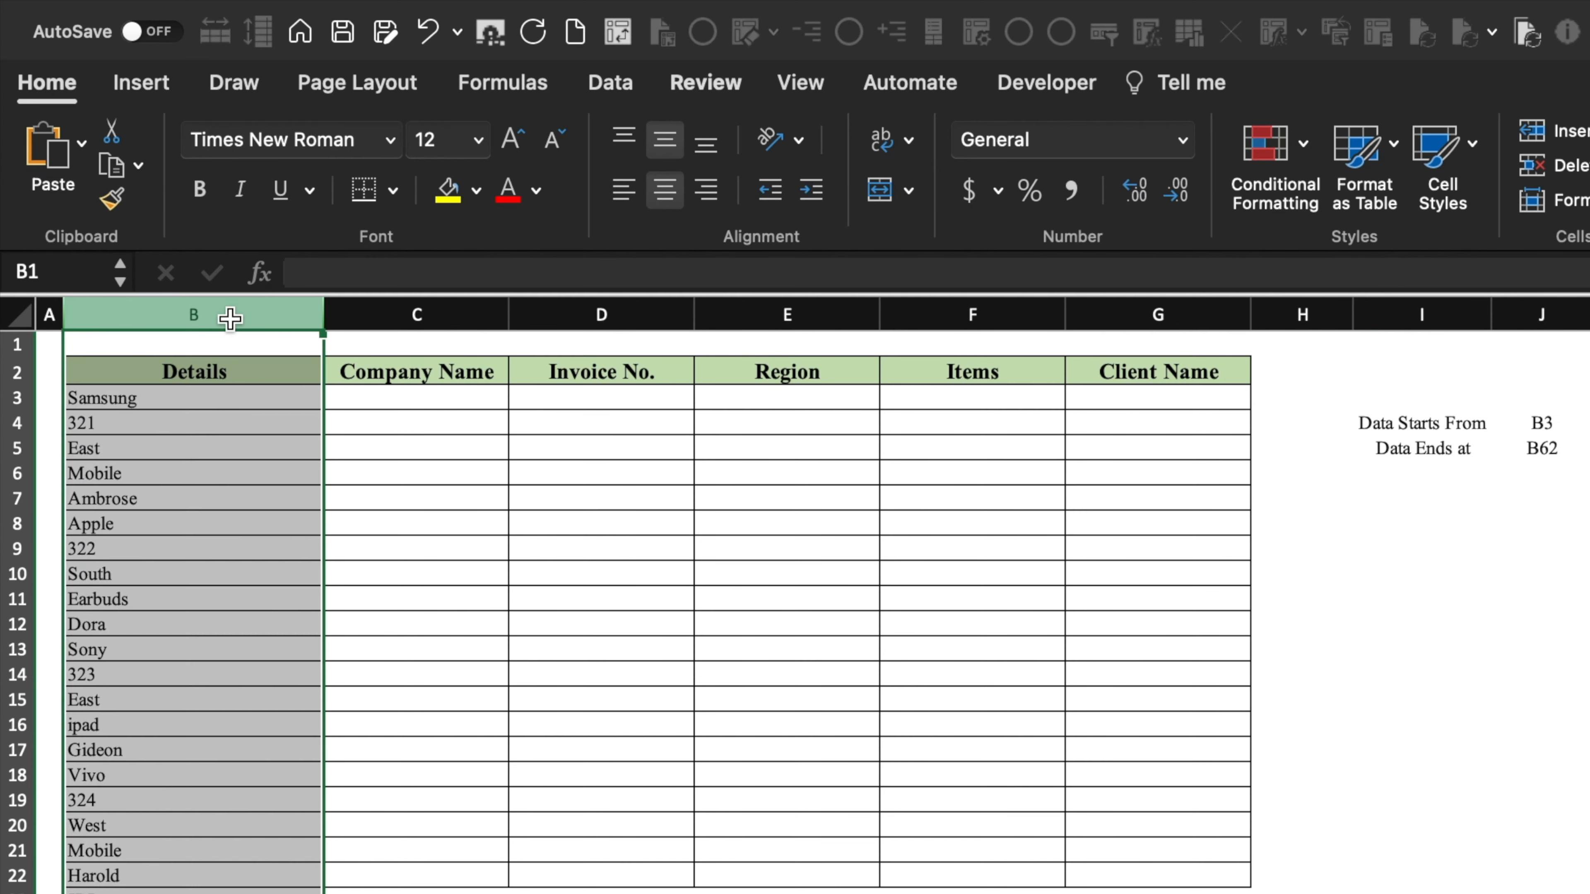
pyautogui.click(428, 399)
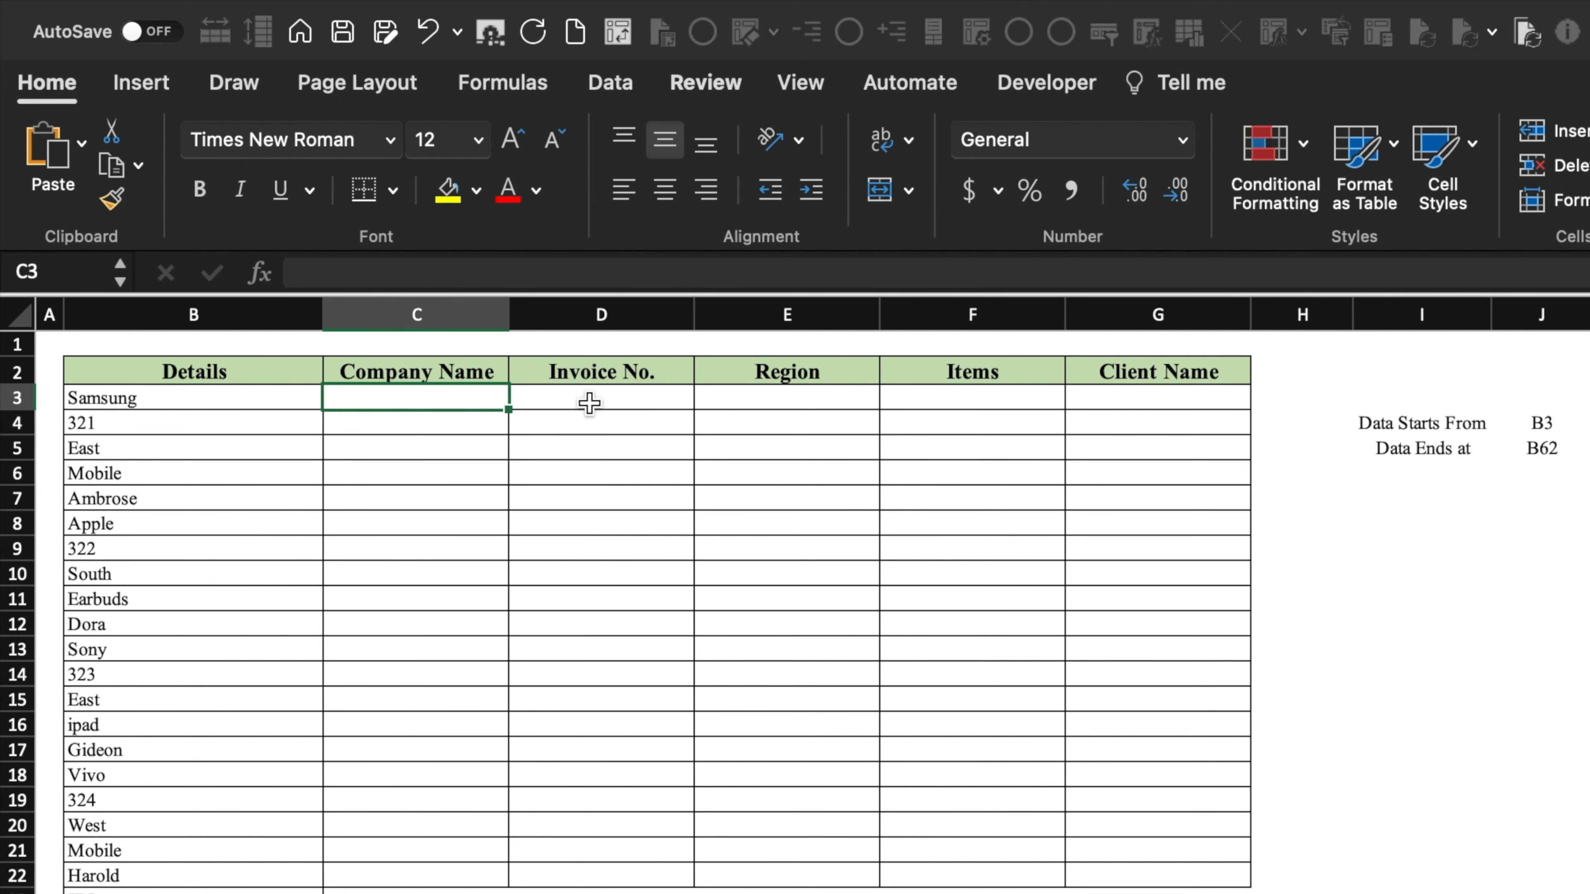
pyautogui.click(613, 402)
pyautogui.click(802, 402)
pyautogui.click(968, 398)
pyautogui.click(1157, 394)
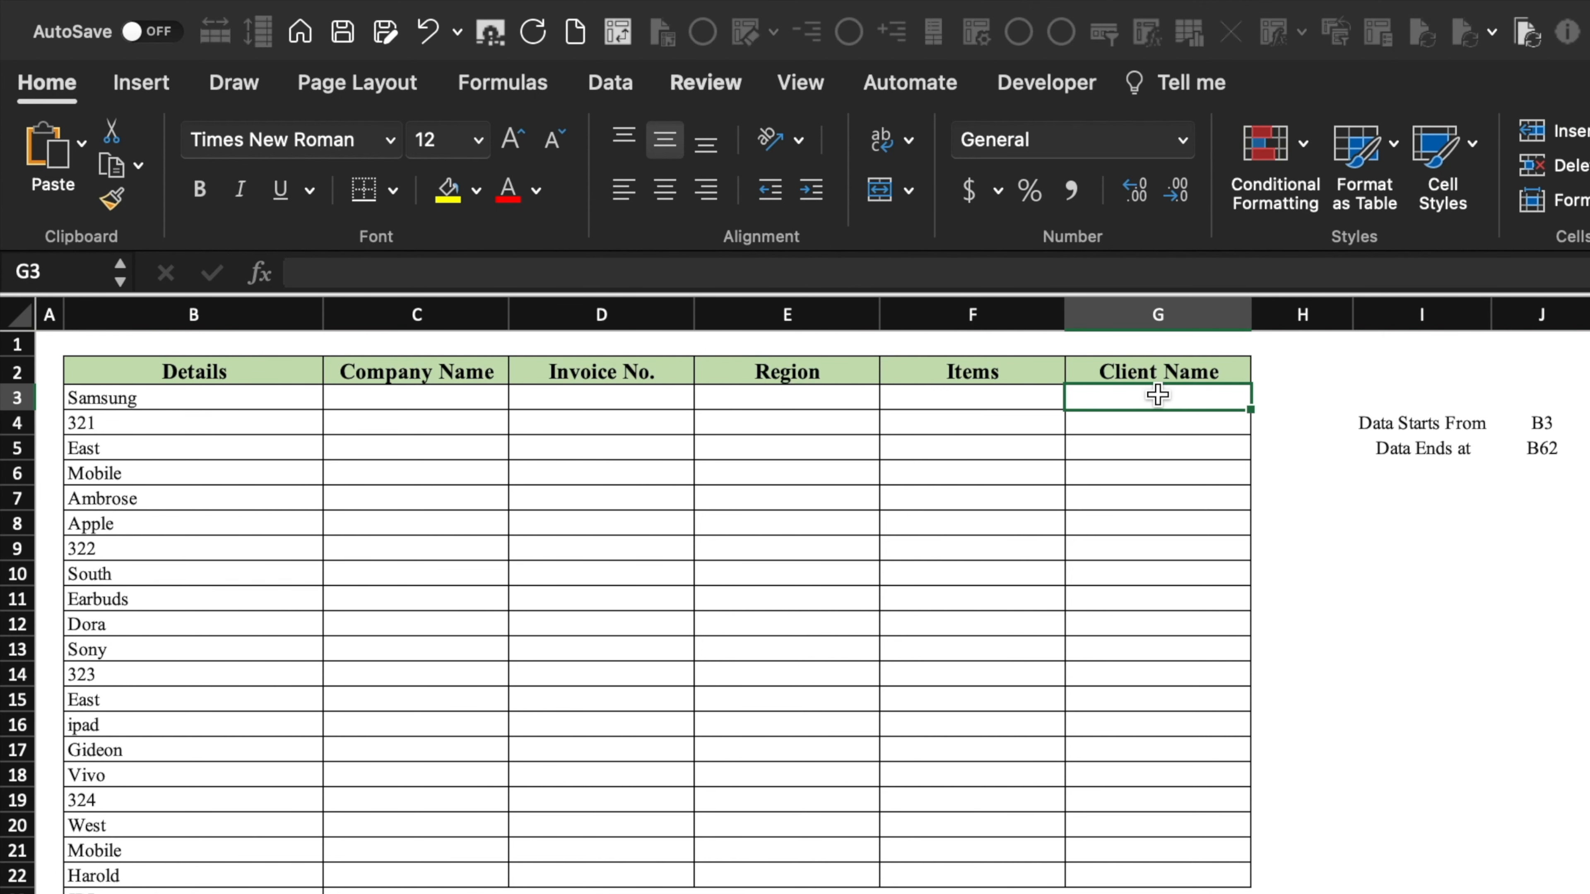
pyautogui.click(1537, 426)
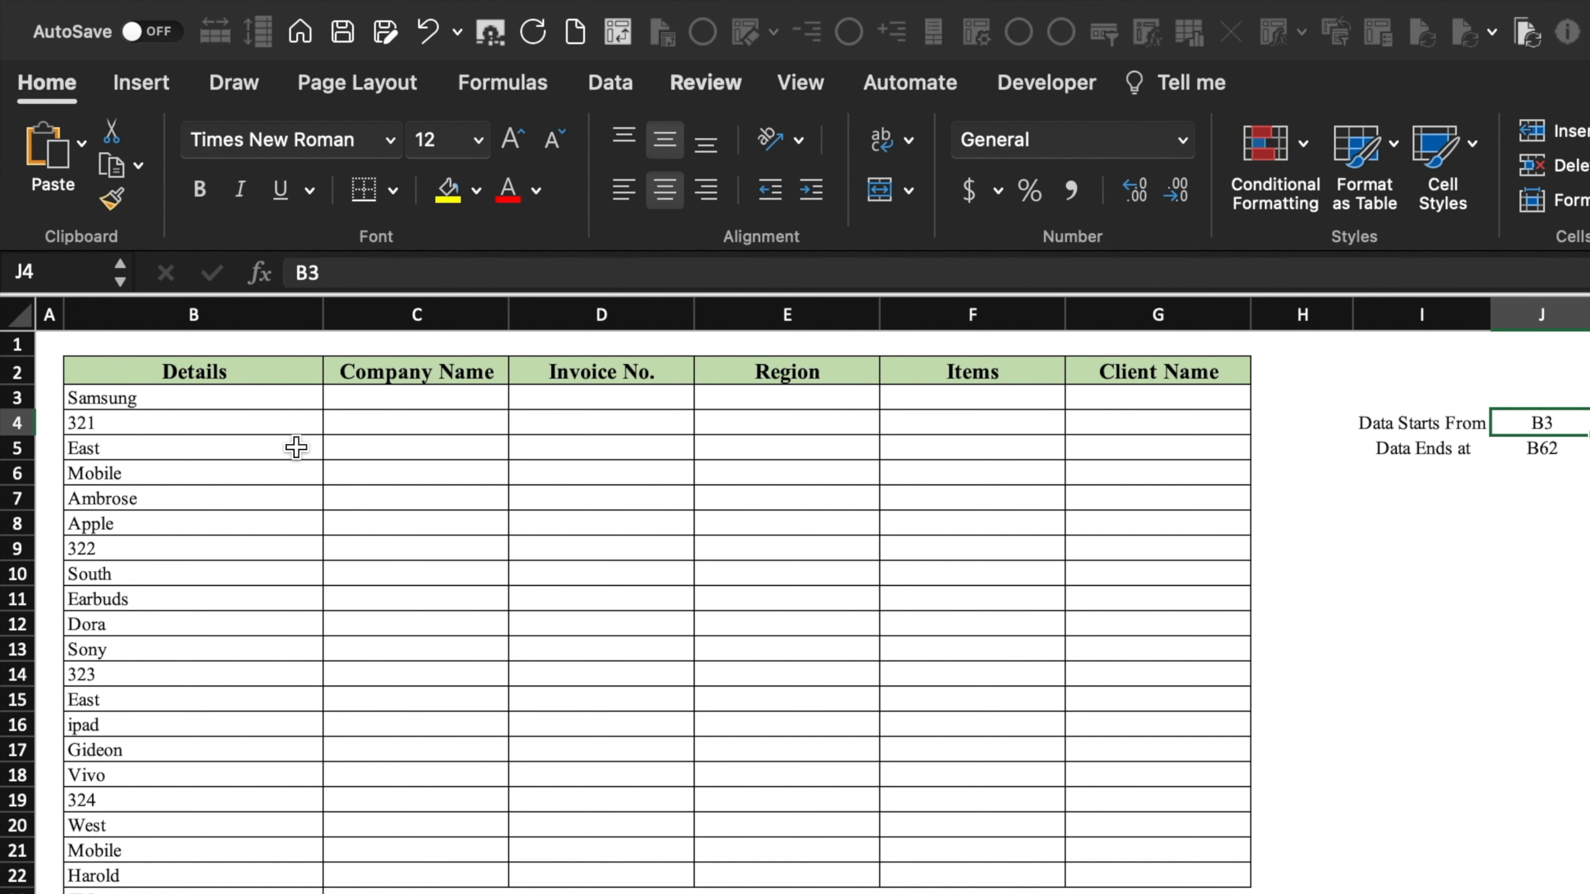
pyautogui.click(170, 399)
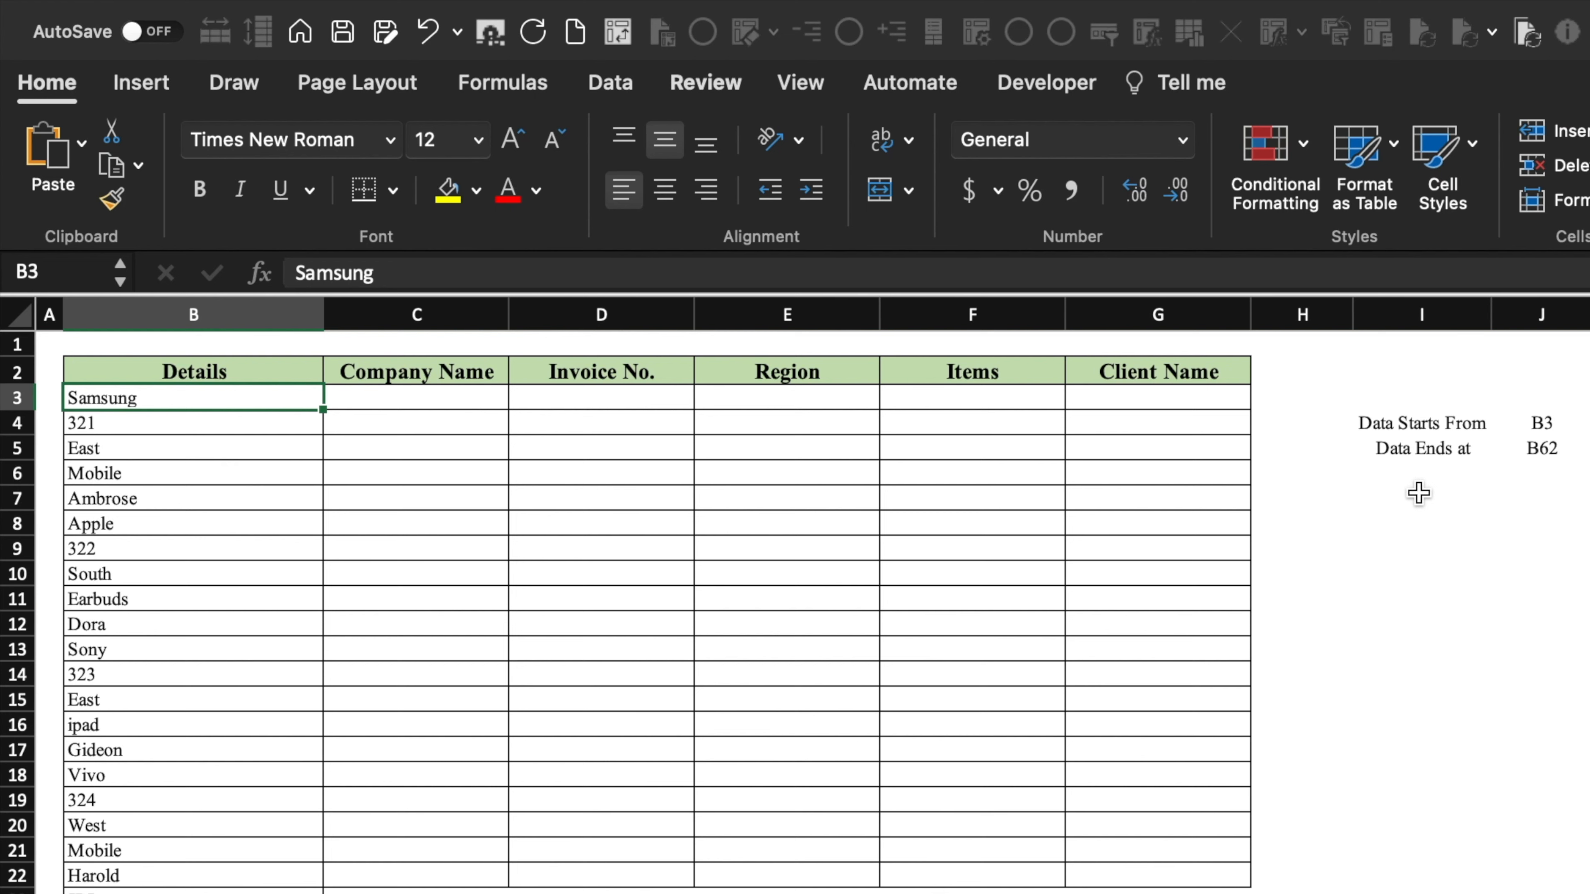
pyautogui.hotkey('ctrl', 'Down')
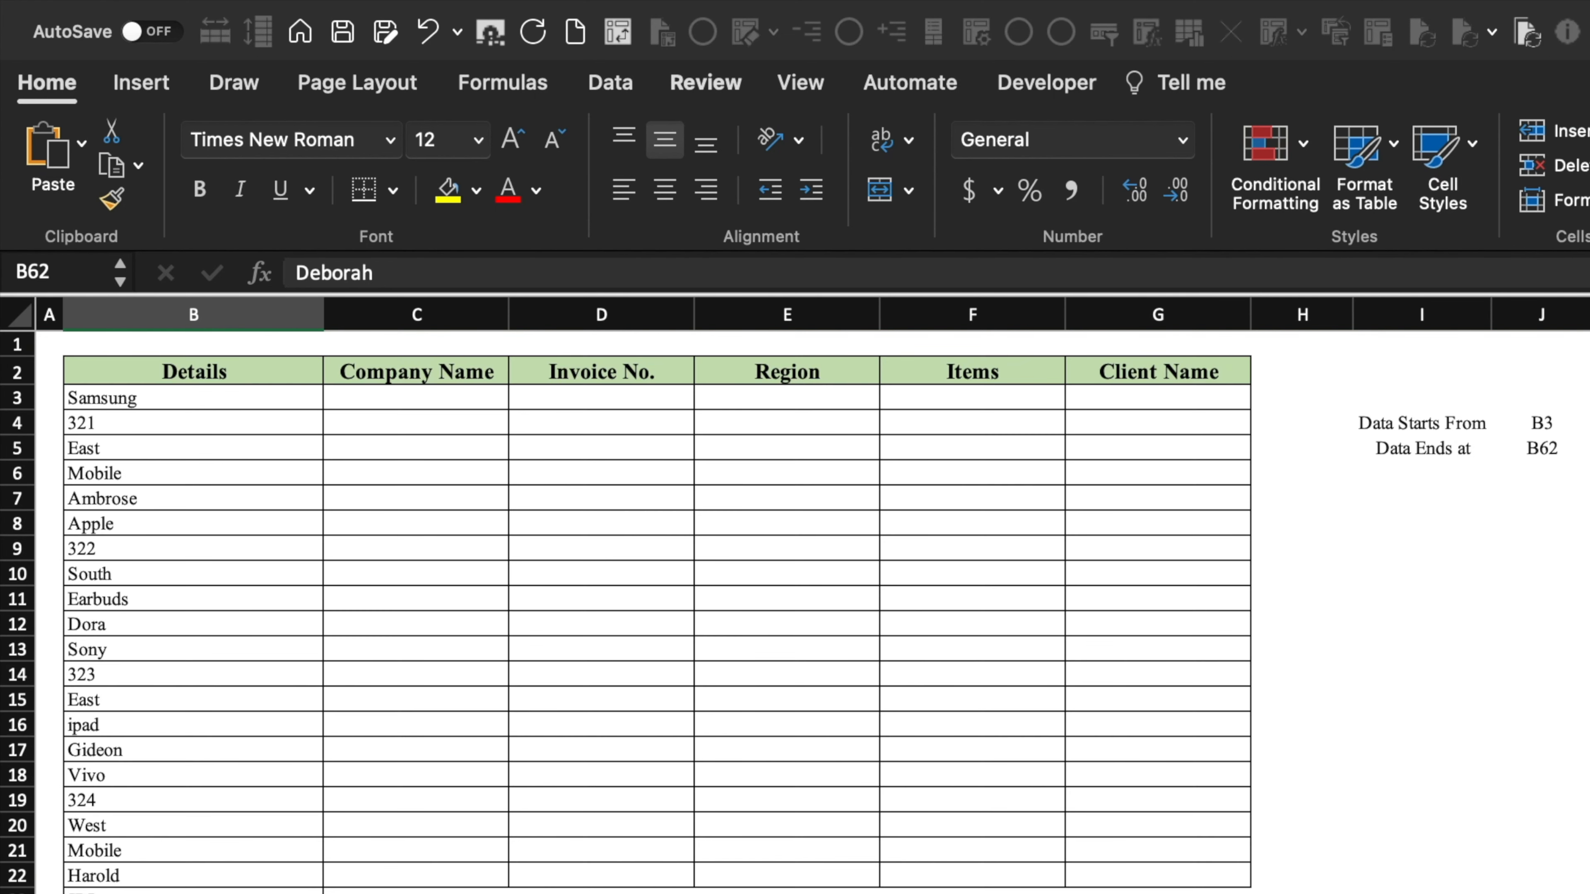
# - Enter 'Monk B3' in C3 and fill it across row 3 through Monk B7 in G3
pyautogui.click(473, 403)
pyautogui.write('Cel')
pyautogui.press('BackSpace')
pyautogui.press('BackSpace')
pyautogui.press('BackSpace')
pyautogui.write('Monk')
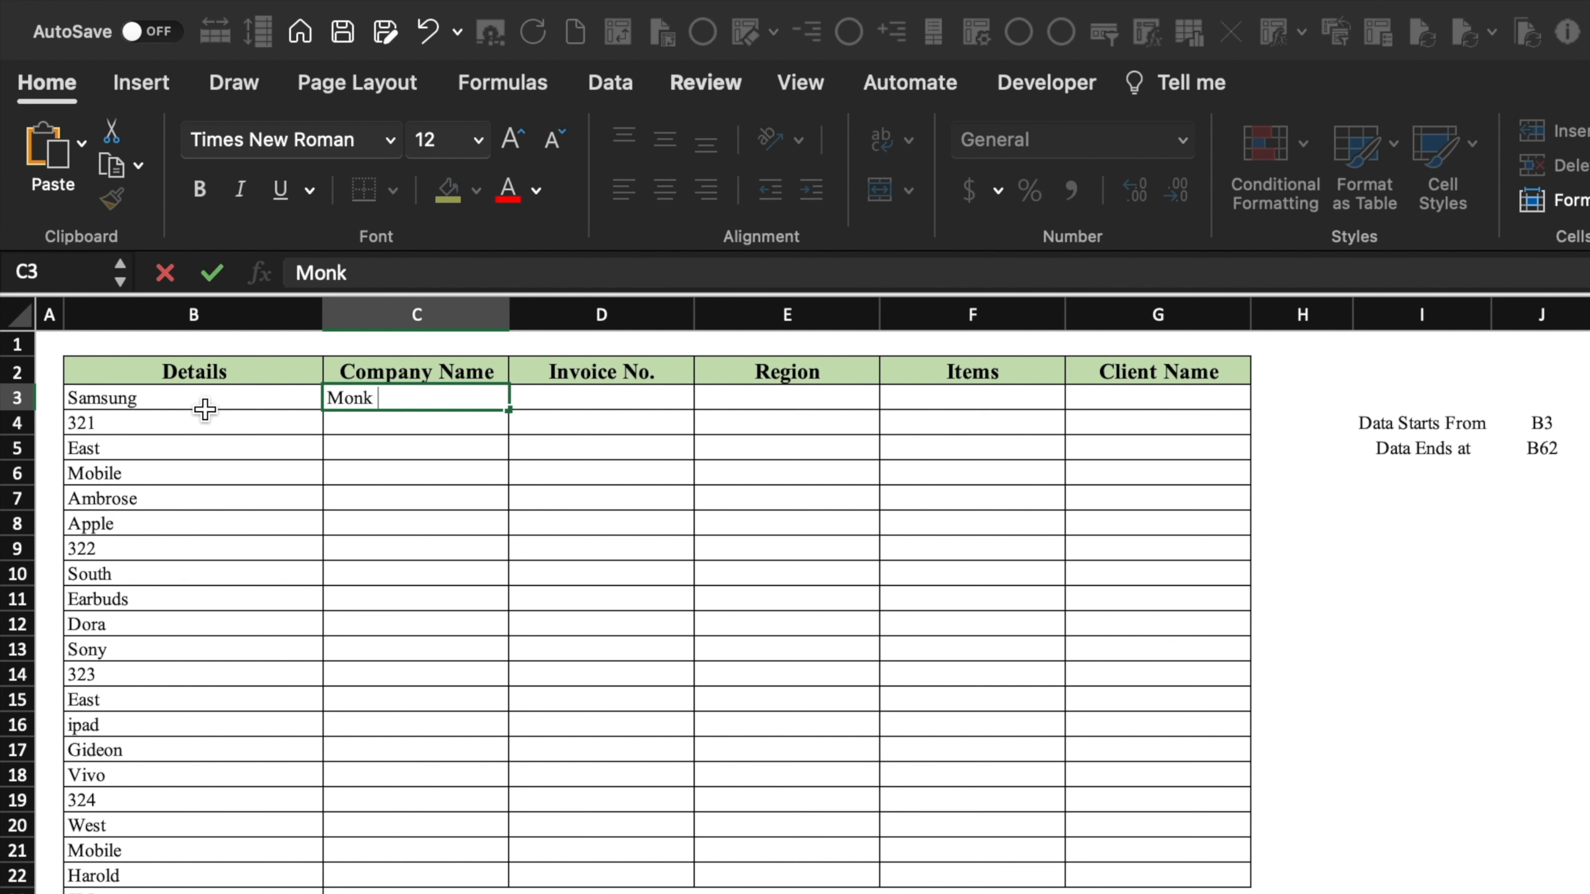
pyautogui.write('B3')
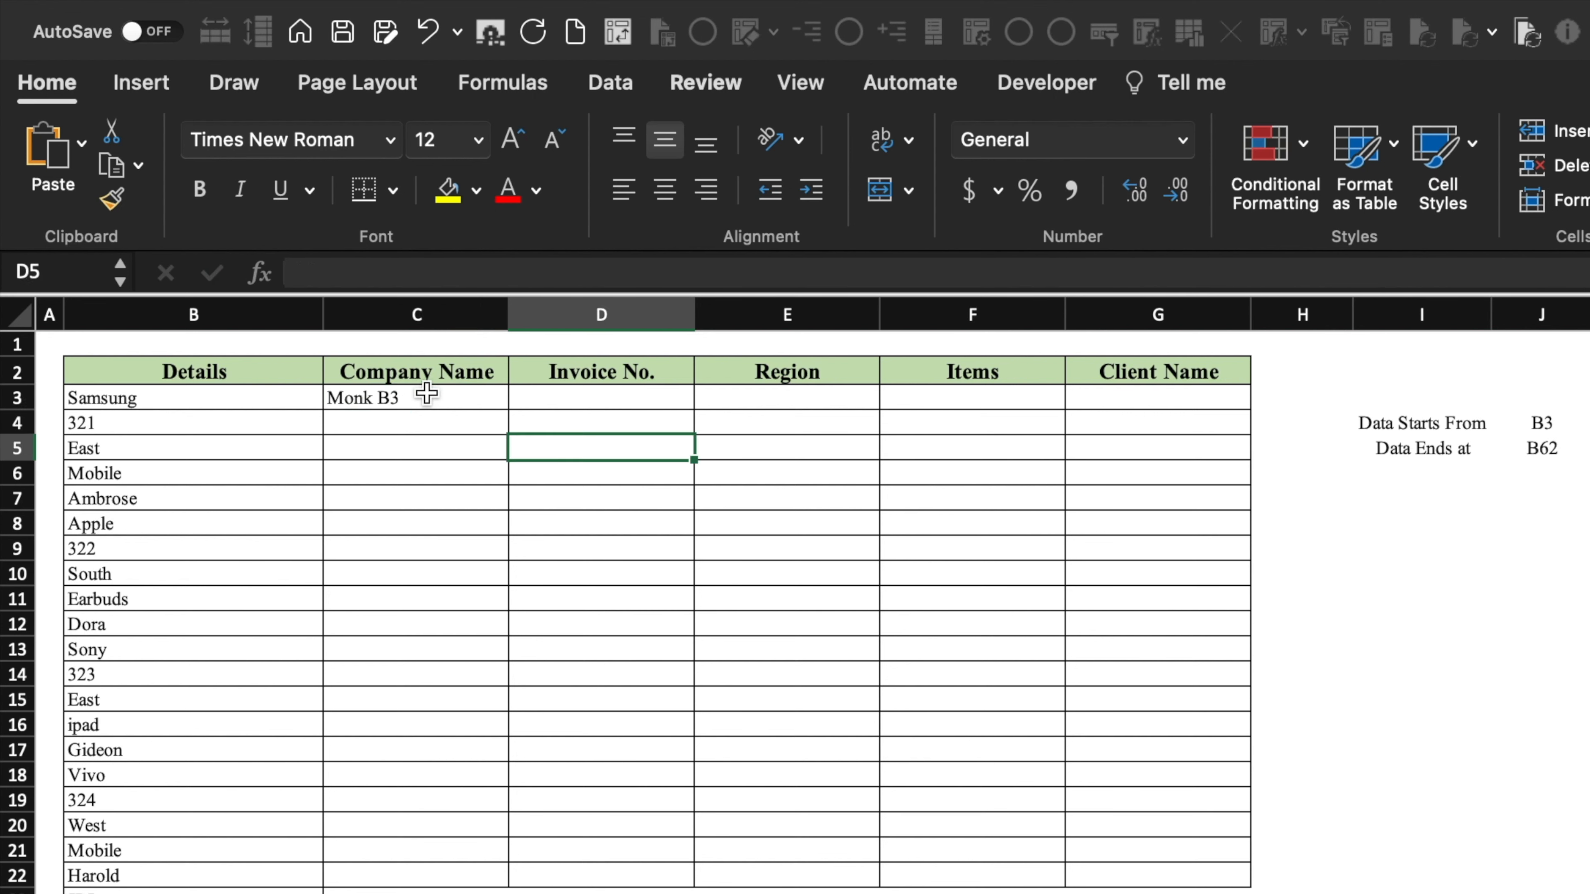
pyautogui.click(427, 395)
pyautogui.moveTo(537, 409); pyautogui.dragTo(1221, 404)
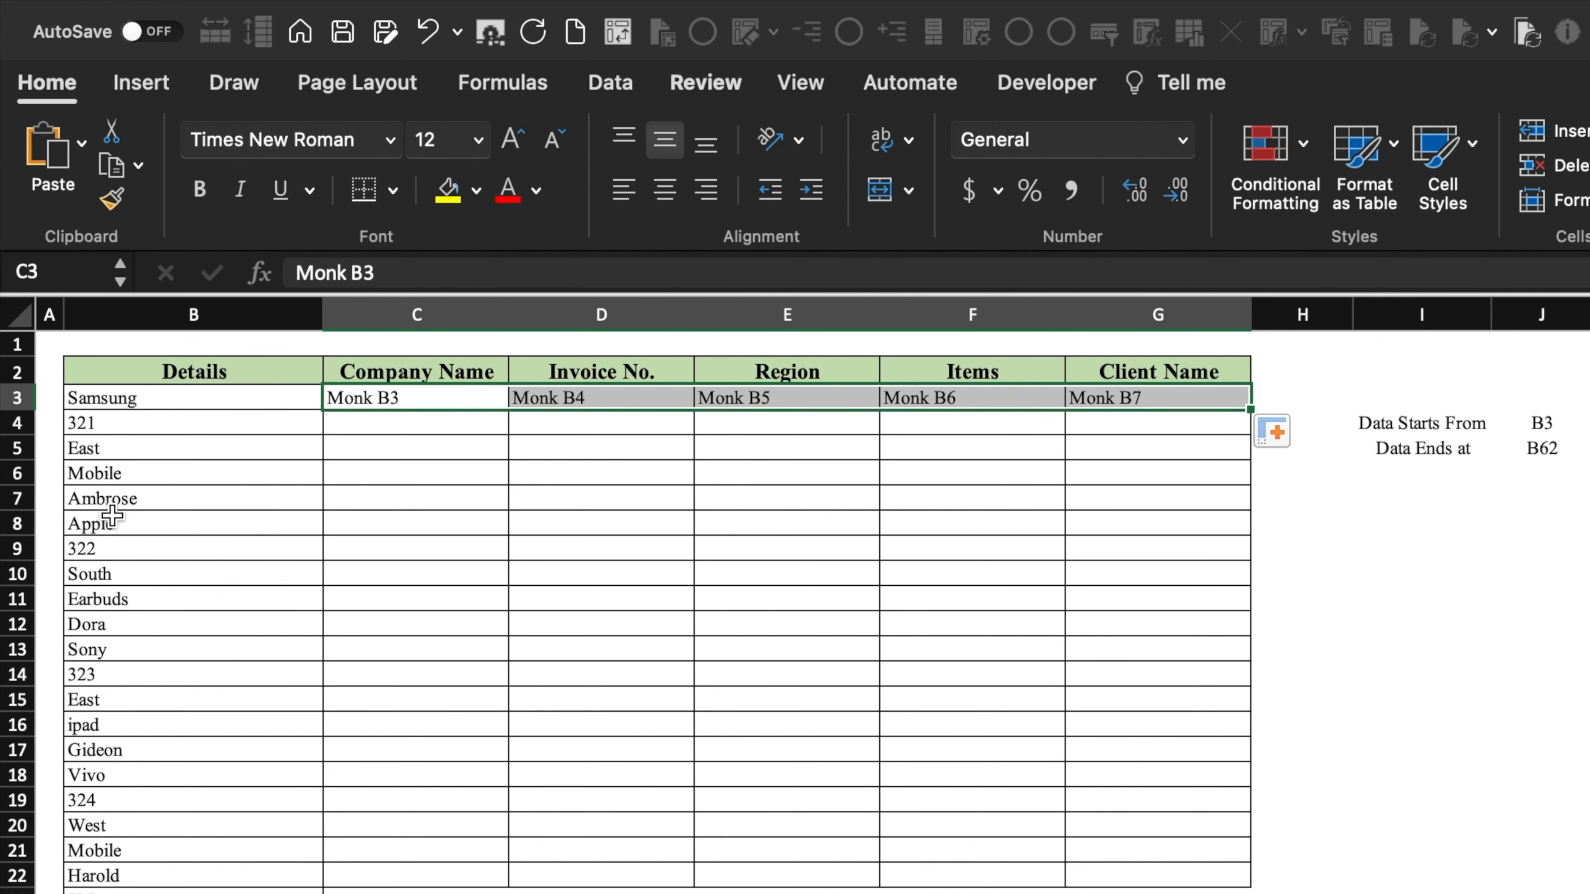
# - Enter 'Monk B8' in C4, fill across to Monk B12, and select both rows C3:G4
pyautogui.click(107, 501)
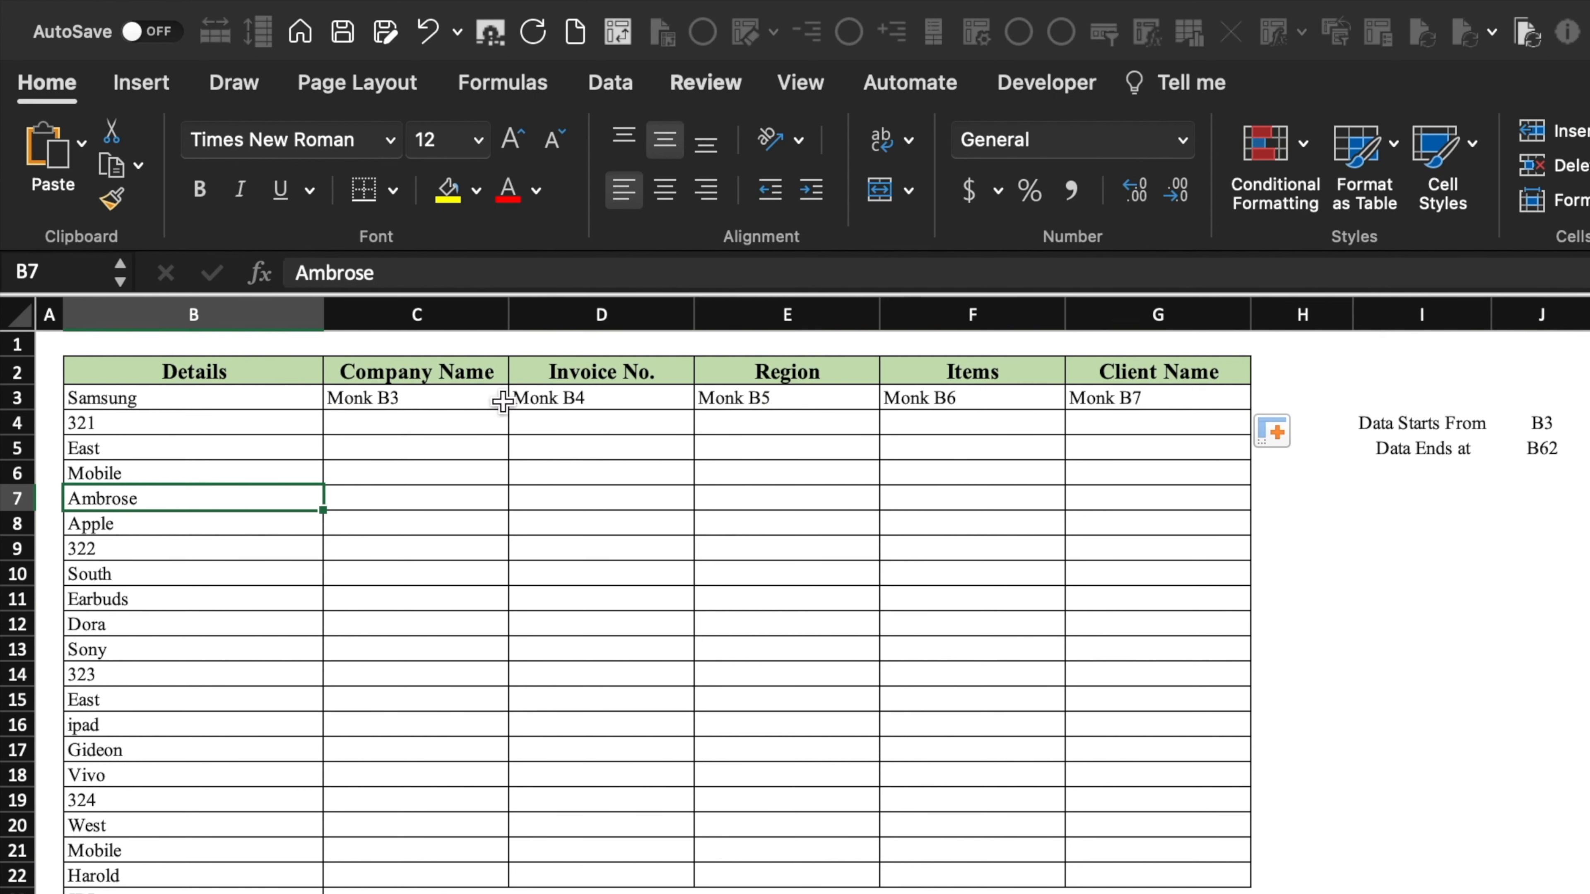
pyautogui.click(183, 524)
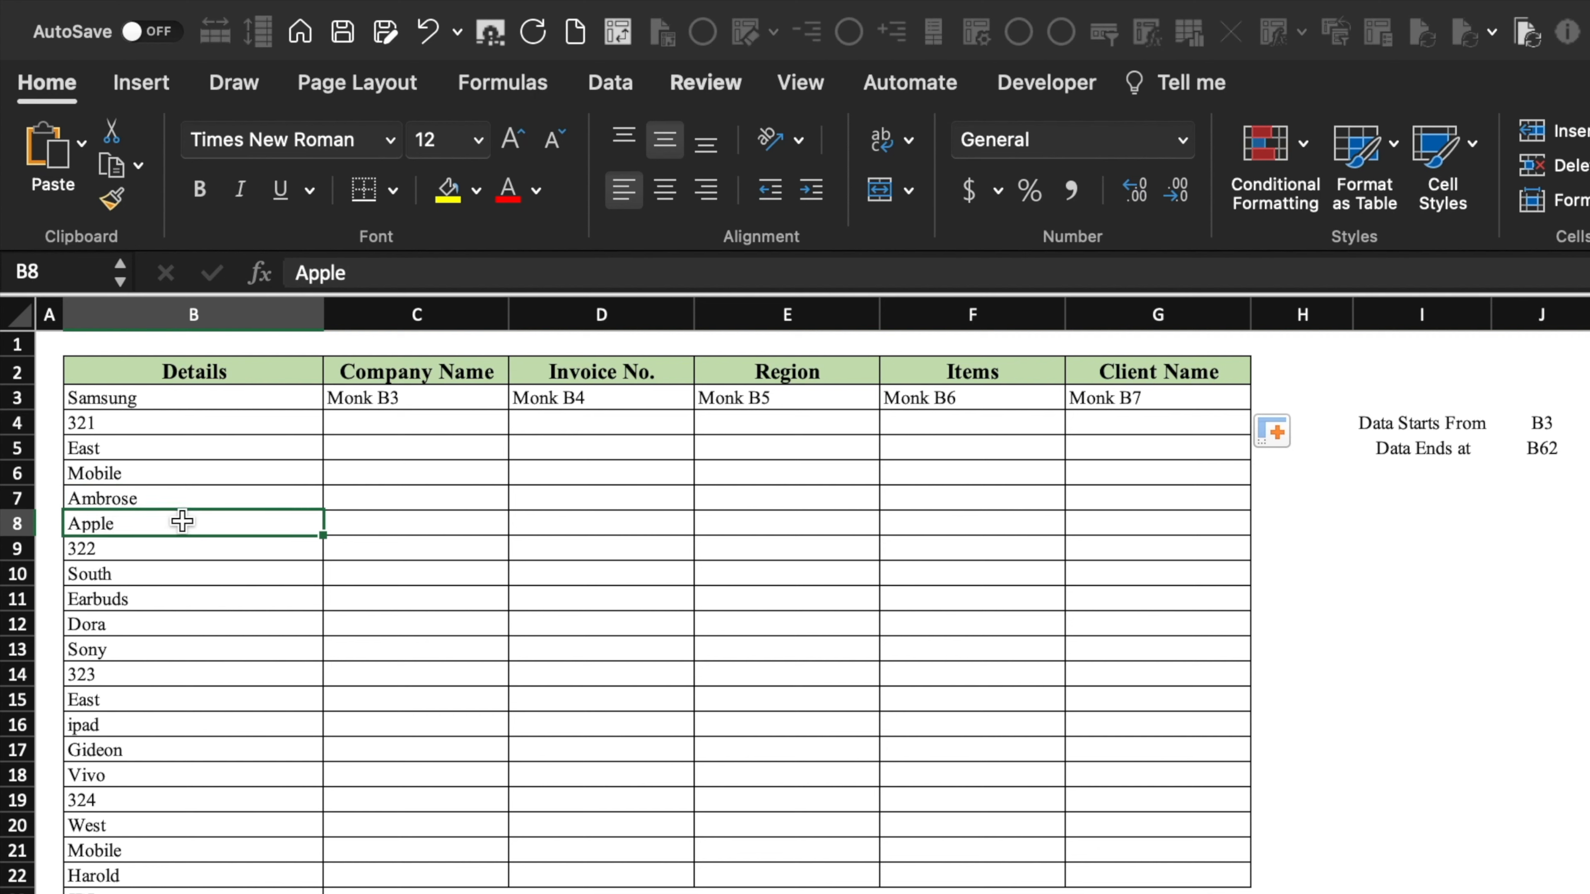
pyautogui.click(441, 423)
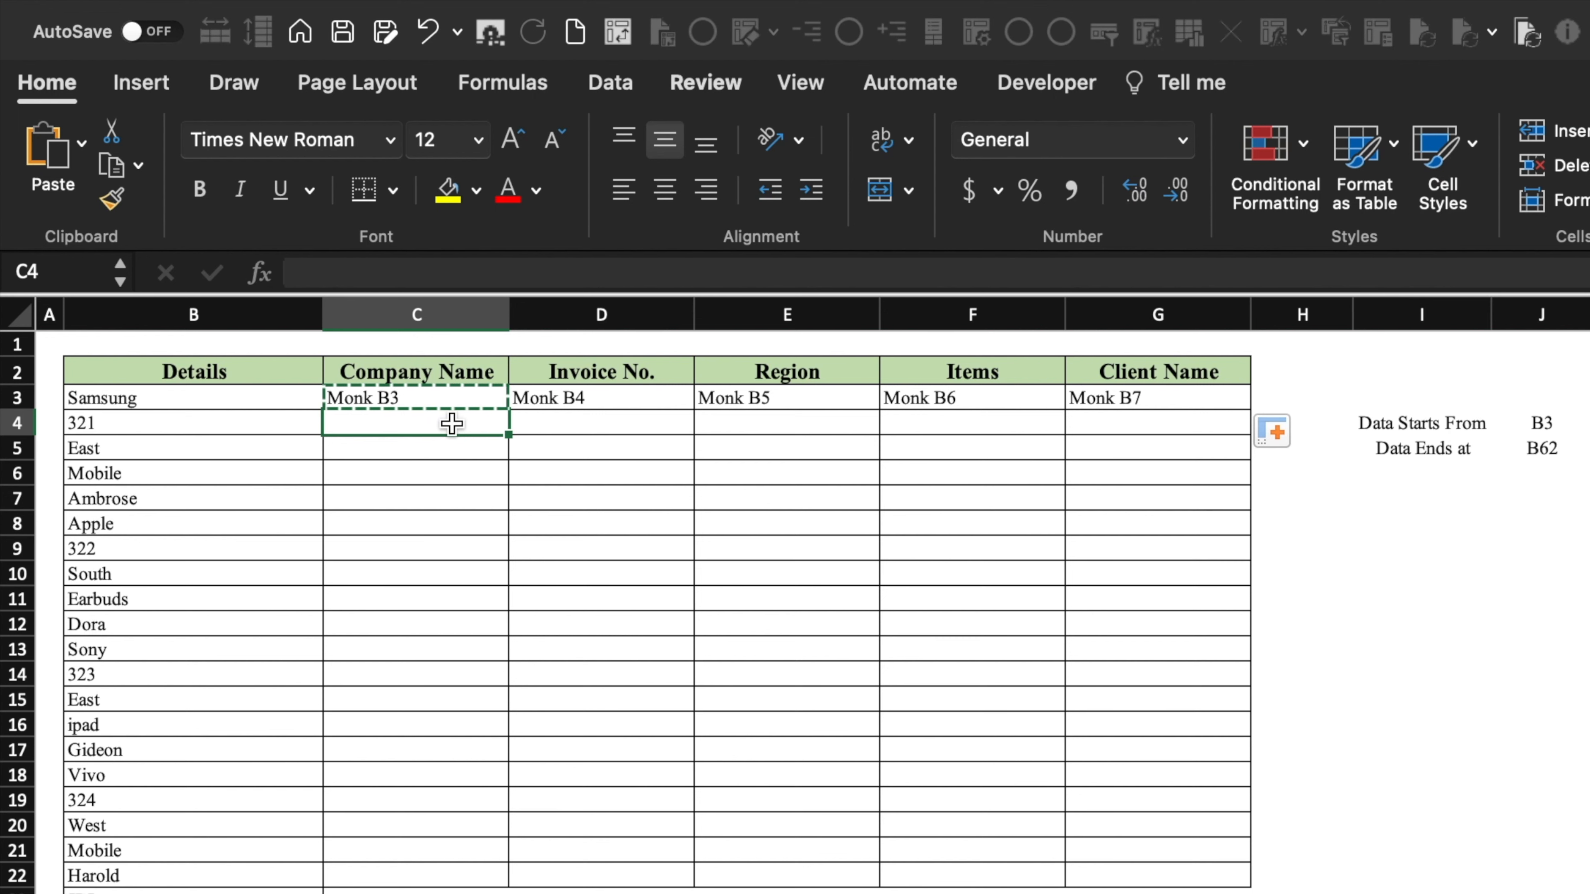
pyautogui.write('Monk B3')
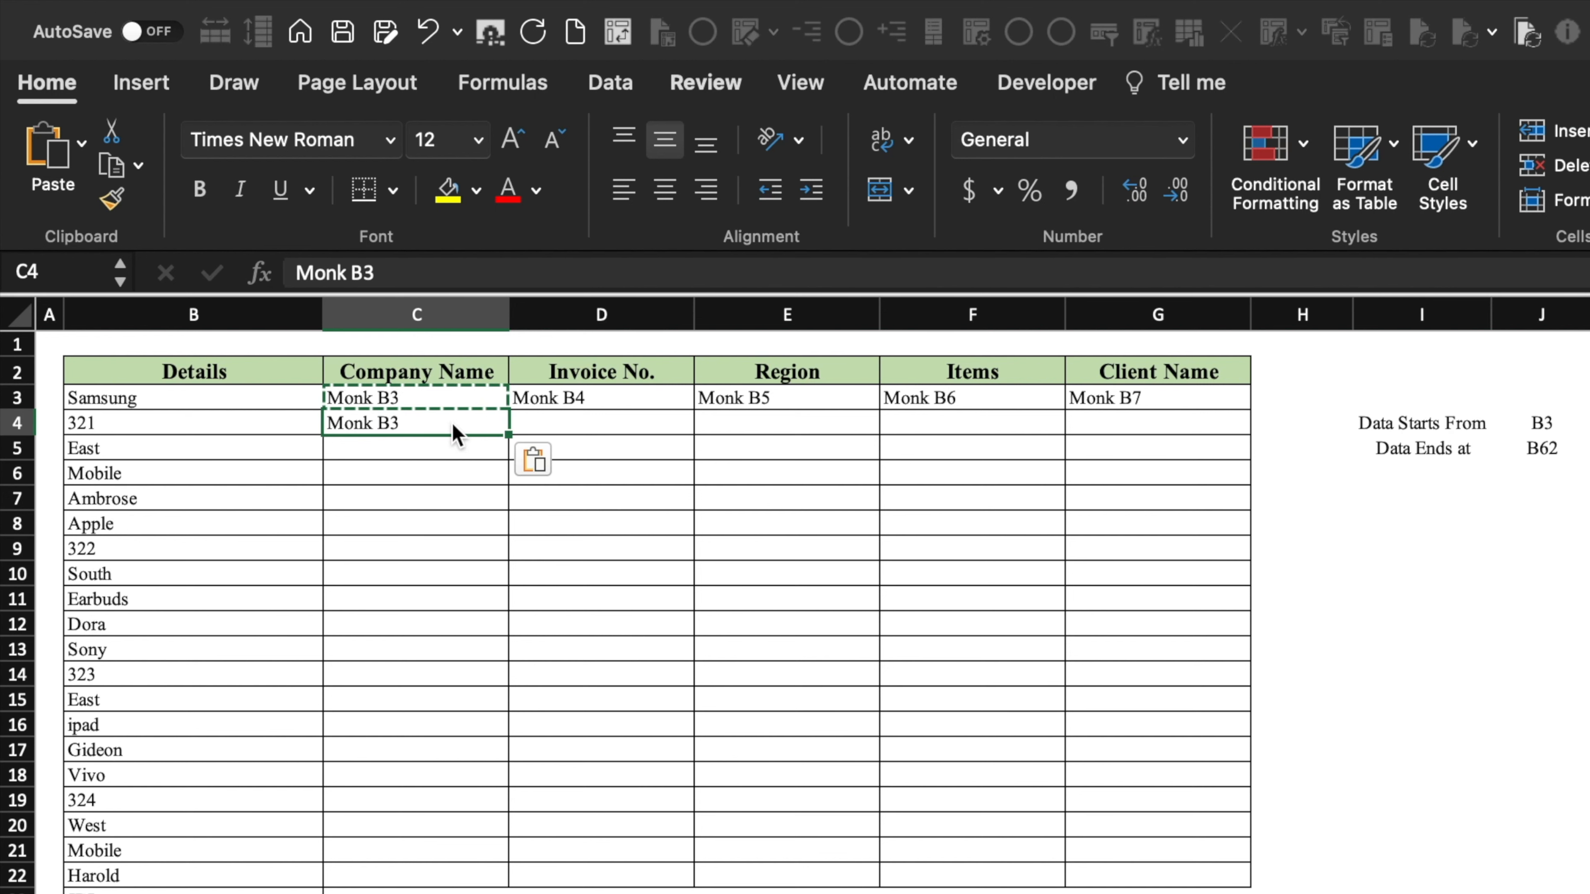
pyautogui.click(414, 273)
pyautogui.press('BackSpace')
pyautogui.write('8')
pyautogui.press('Return')
pyautogui.click(457, 427)
pyautogui.moveTo(510, 429); pyautogui.dragTo(1183, 438)
pyautogui.click(392, 391)
pyautogui.moveTo(392, 391); pyautogui.dragTo(1252, 686)
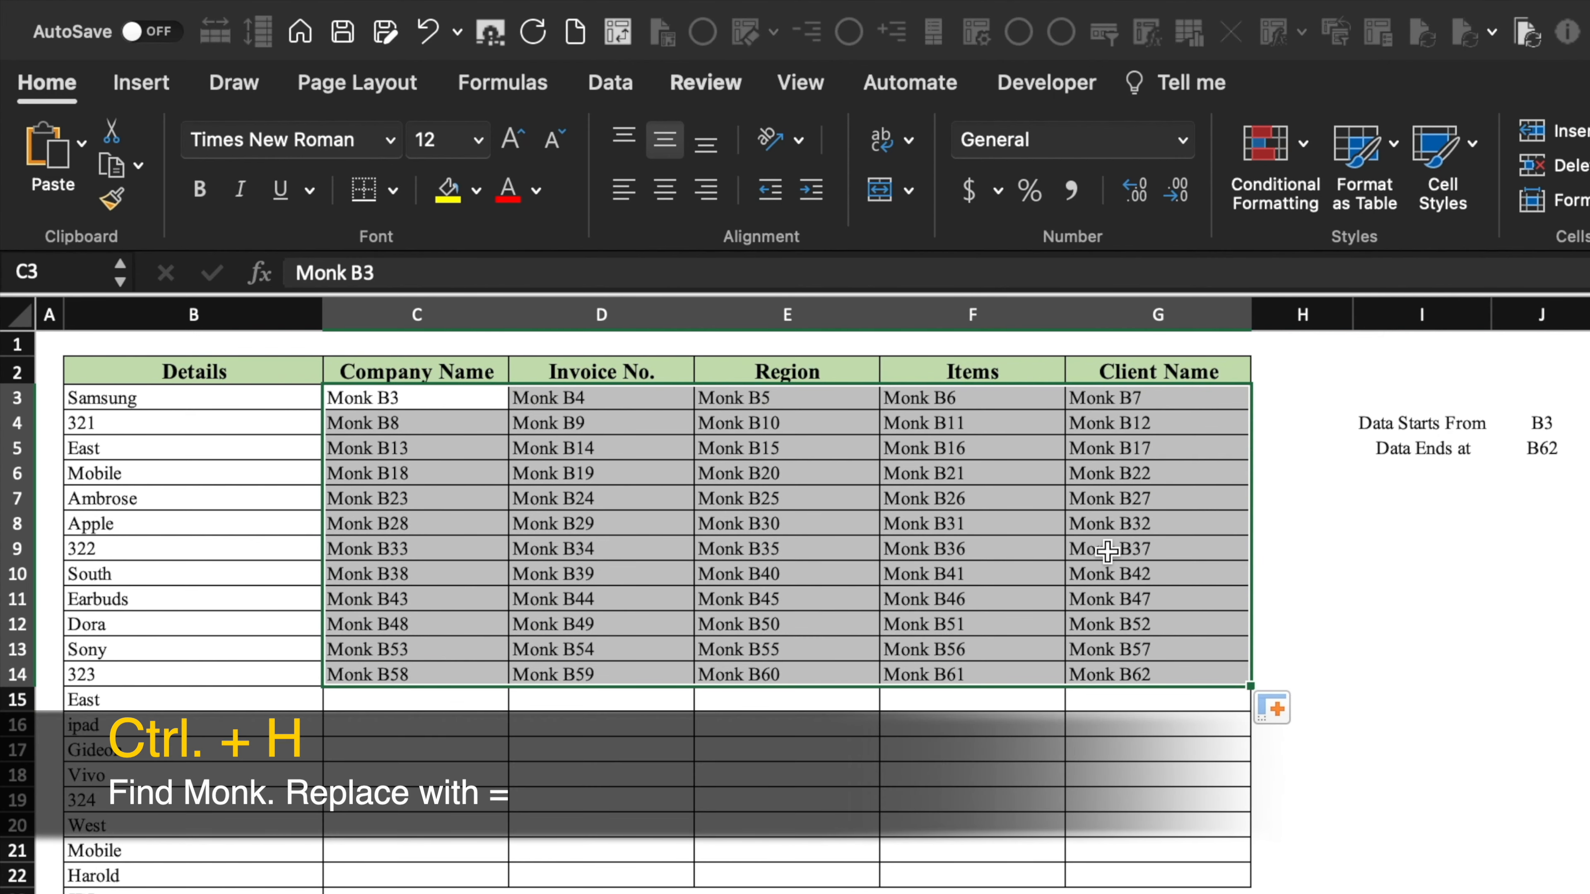
# - Replace every 'Monk' placeholder with '=' using Find and Replace
pyautogui.hotkey('ctrl', 'h')
pyautogui.click(909, 385)
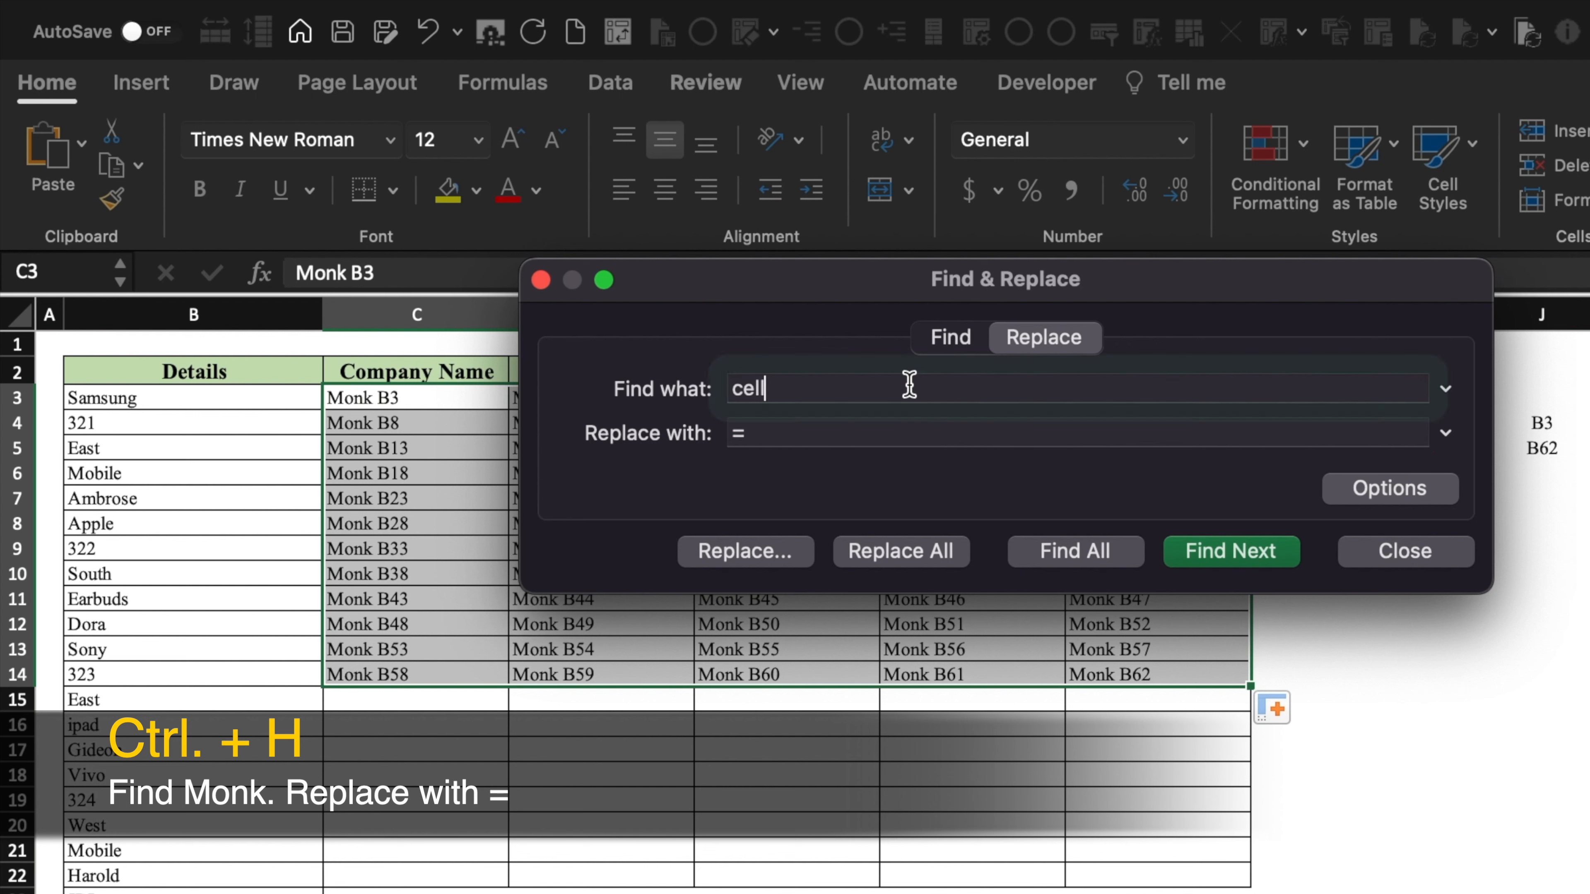
pyautogui.press('BackSpace')
pyautogui.press('BackSpace')
pyautogui.write('Monk')
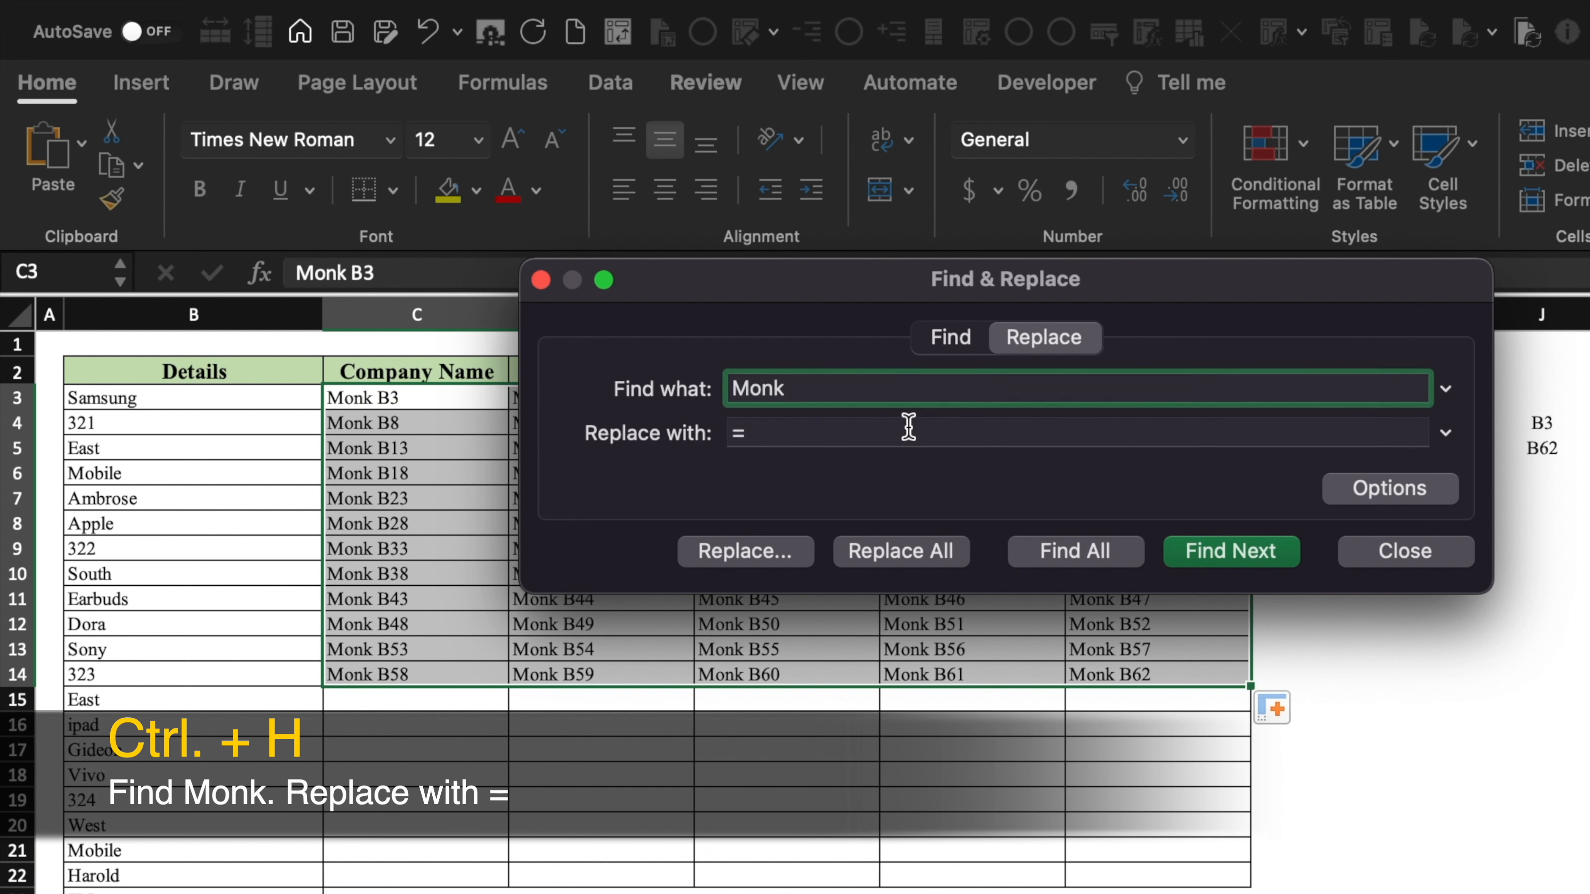
pyautogui.click(909, 431)
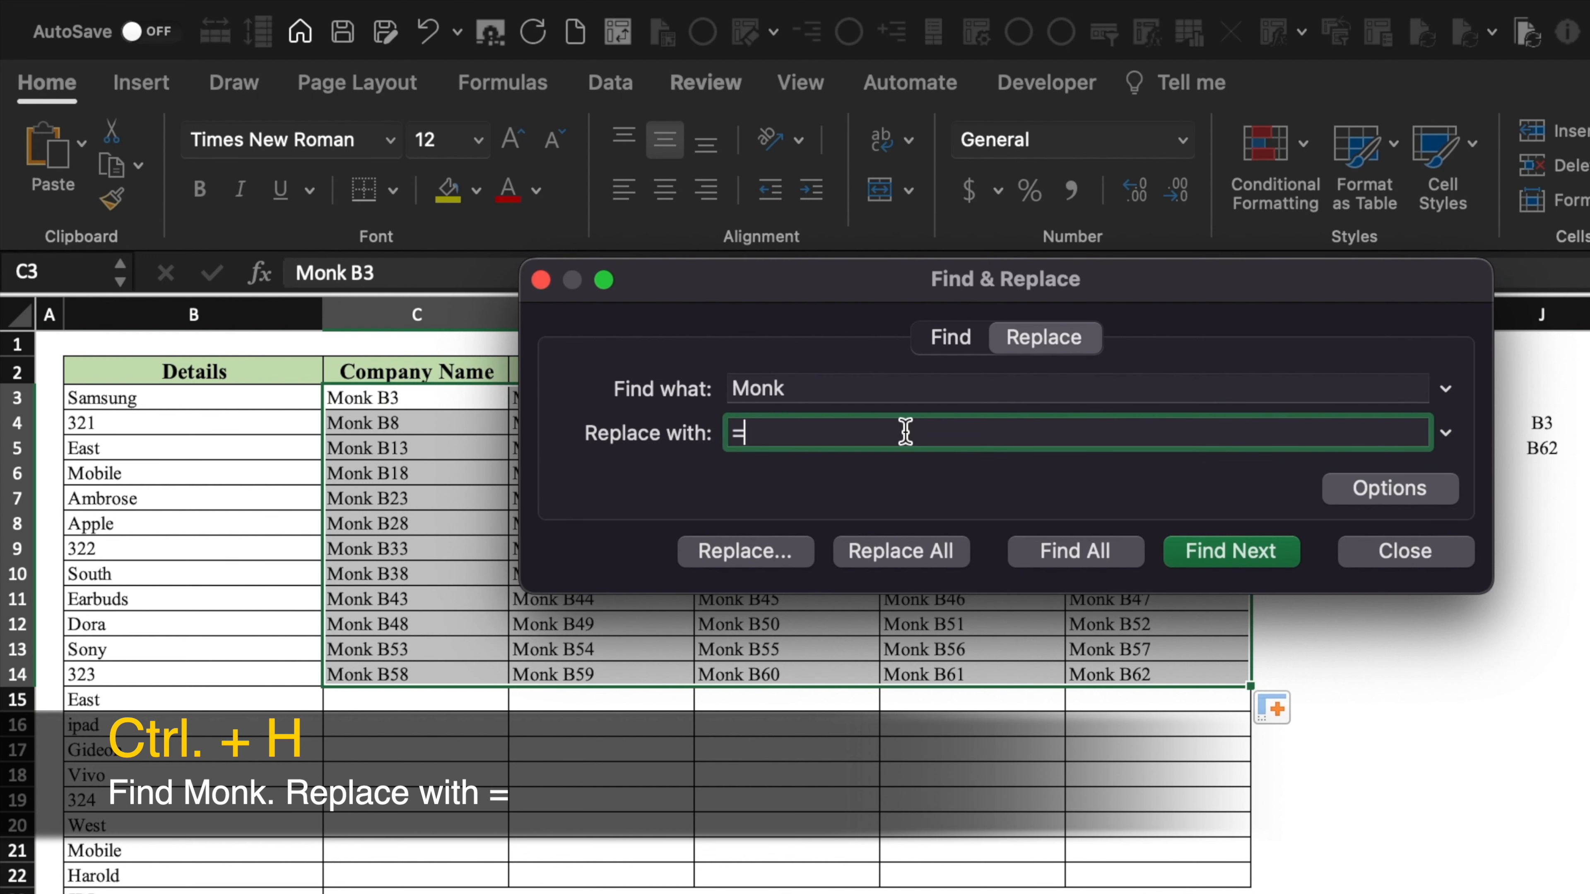
pyautogui.click(776, 561)
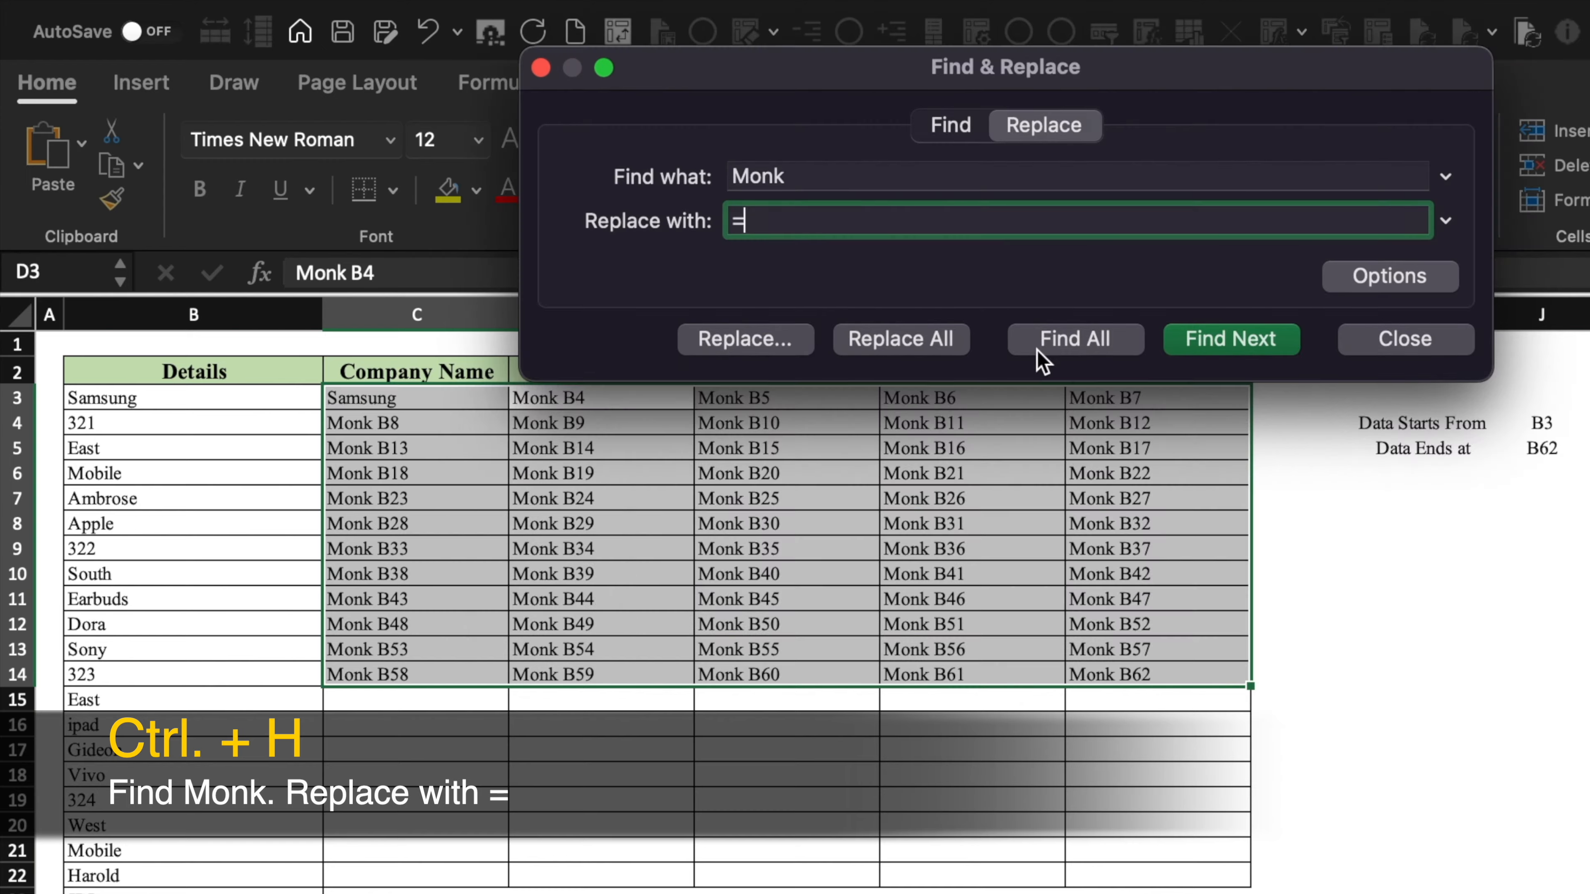
pyautogui.click(867, 341)
pyautogui.press('Return')
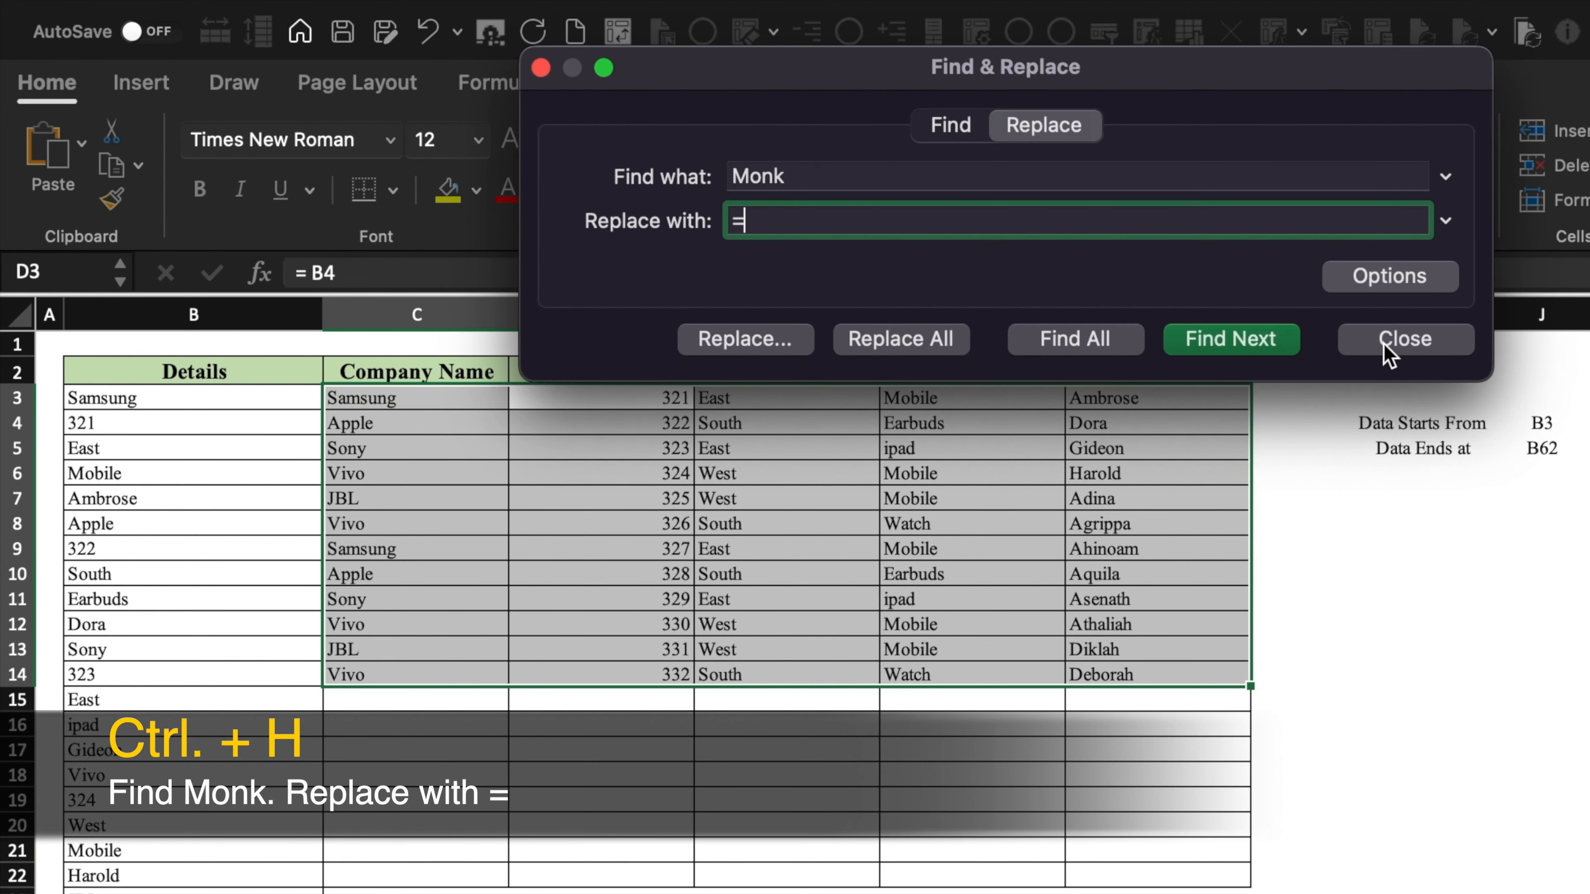
pyautogui.click(1402, 338)
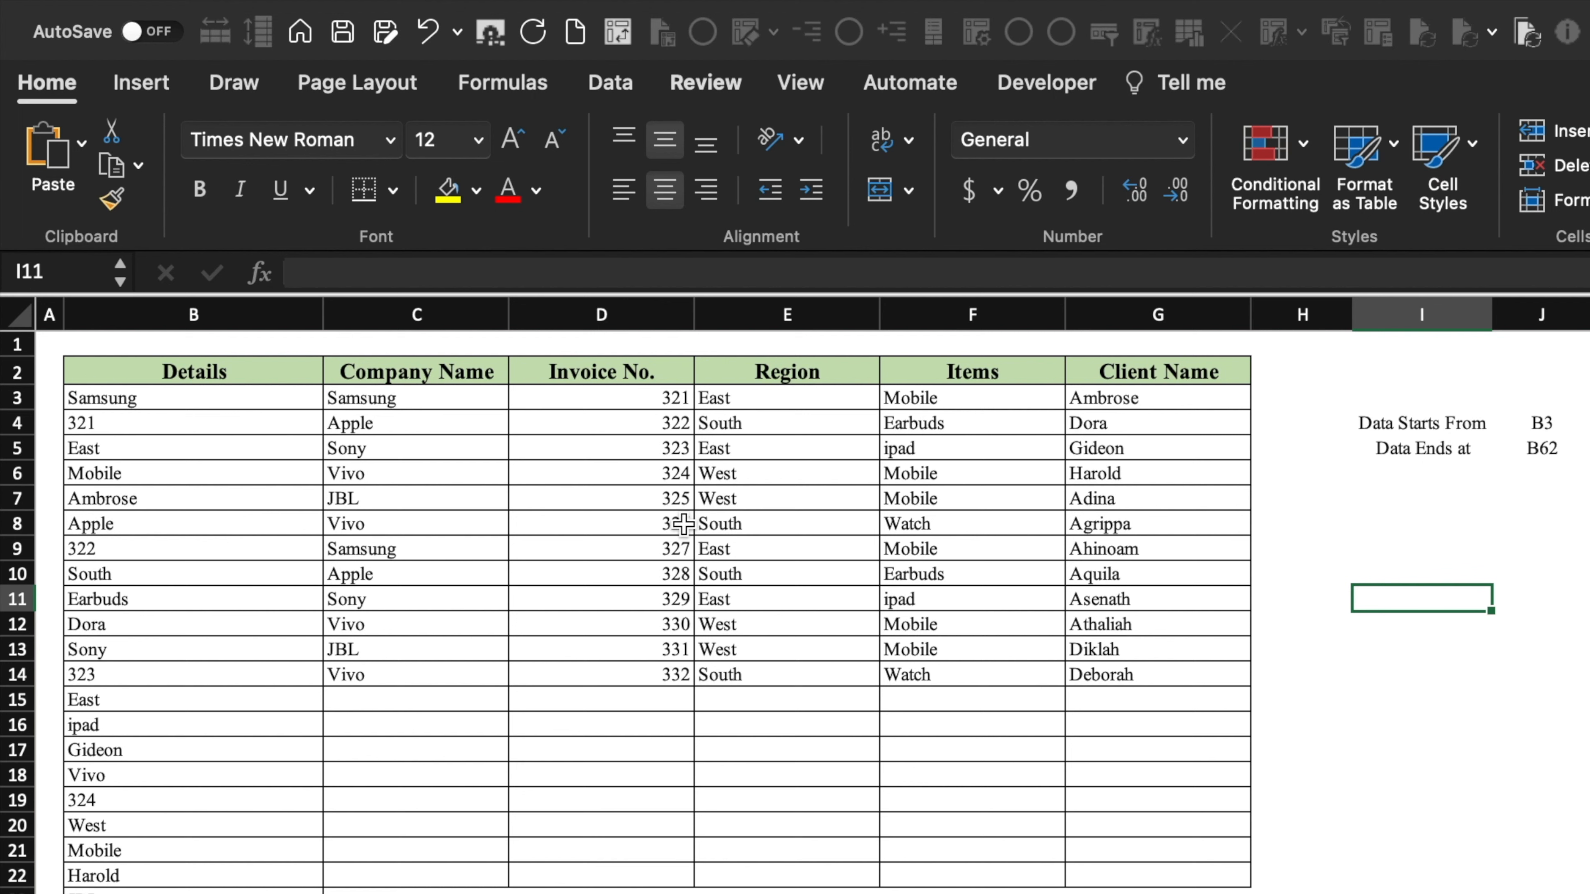
# - Check the new formulas like =B3 in C3:C14 and D4:D12, then show the Emp. Data workbook
pyautogui.click(481, 396)
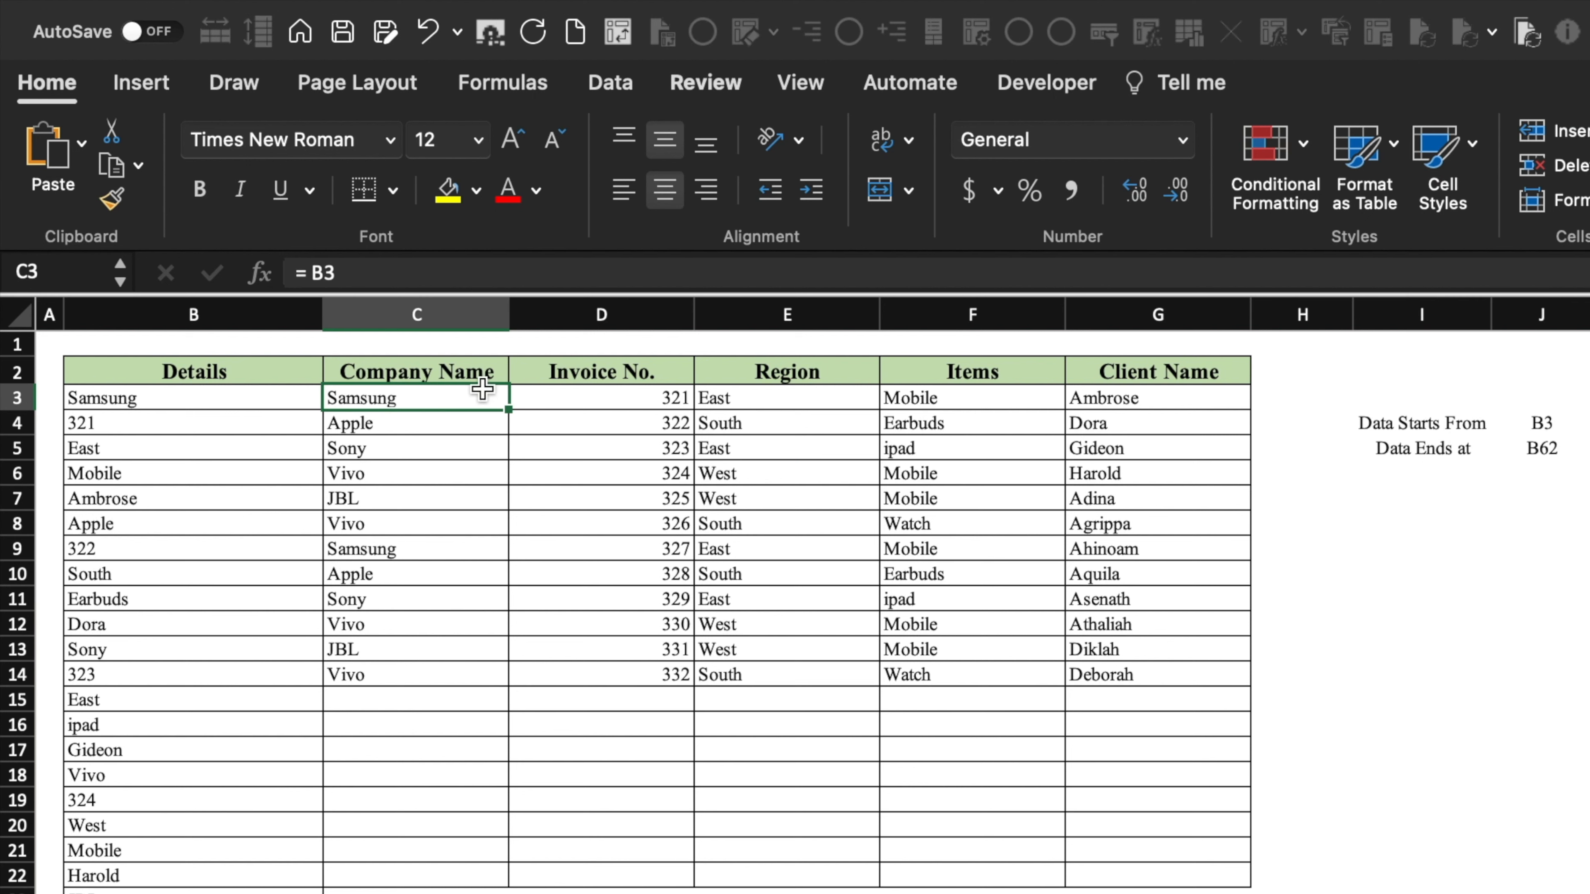
pyautogui.click(497, 519)
pyautogui.moveTo(458, 401); pyautogui.dragTo(461, 673)
pyautogui.moveTo(634, 415); pyautogui.dragTo(638, 627)
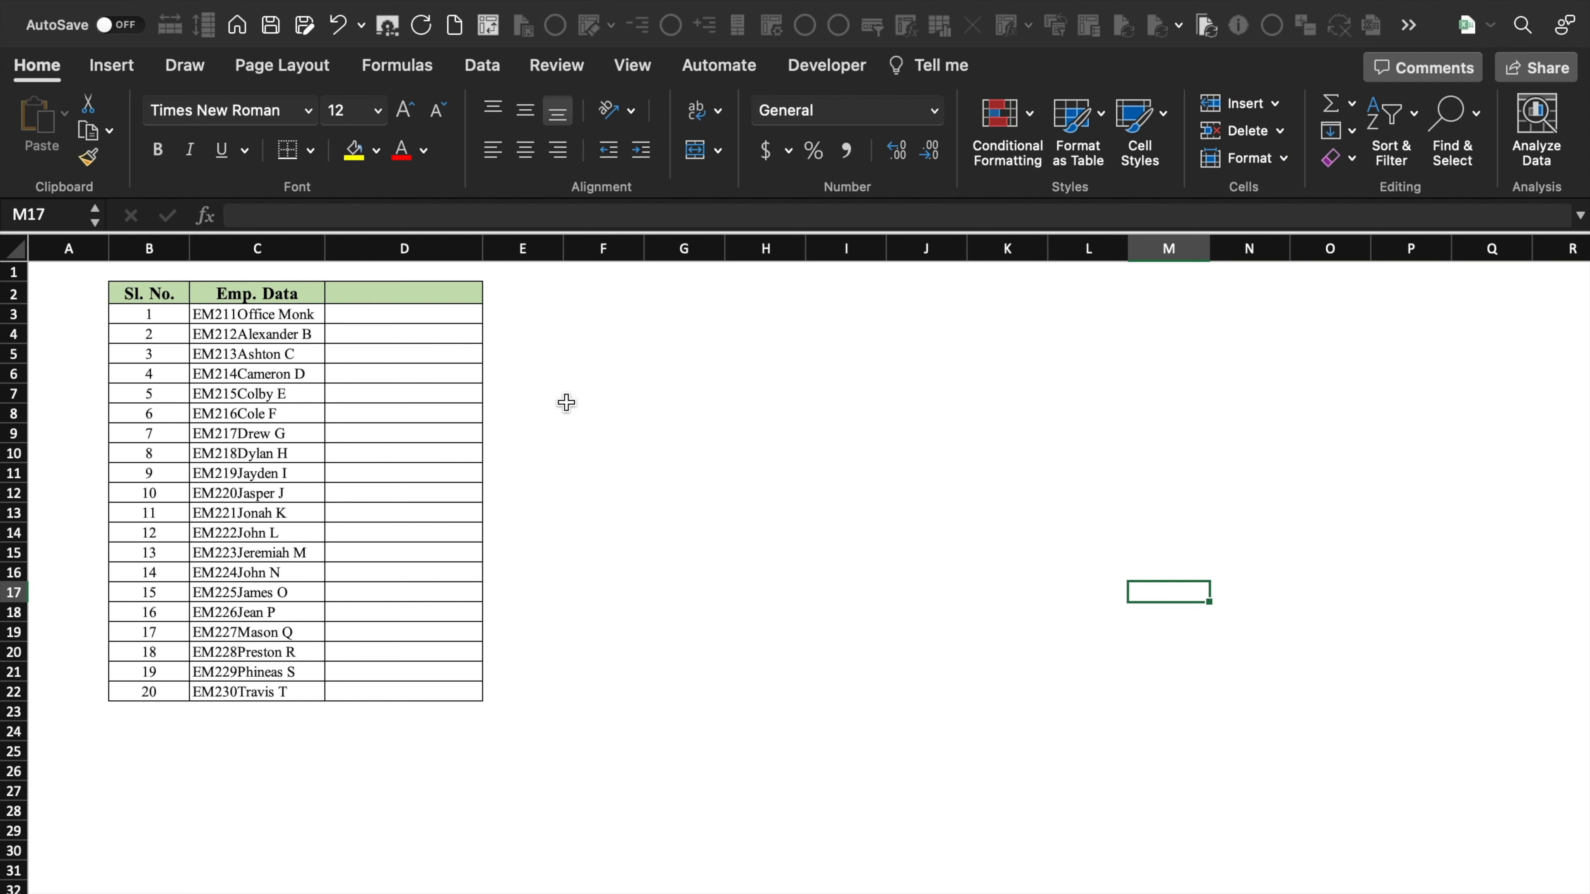
pyautogui.click(602, 413)
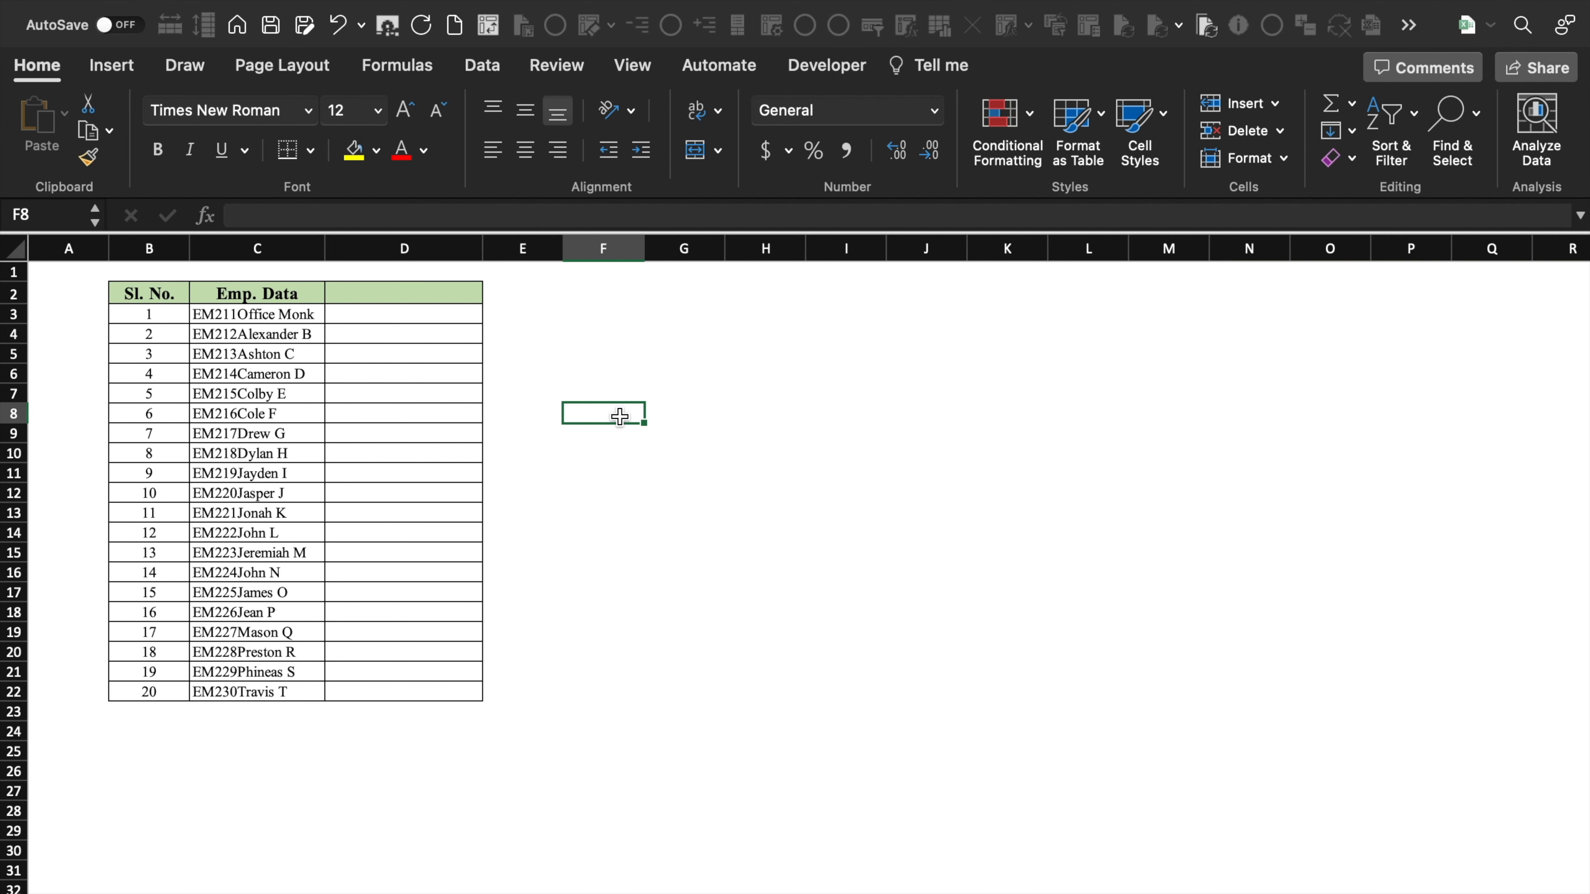
# - Select the 20 employee entries in C3:C22 and go to the Data tab
pyautogui.click(312, 318)
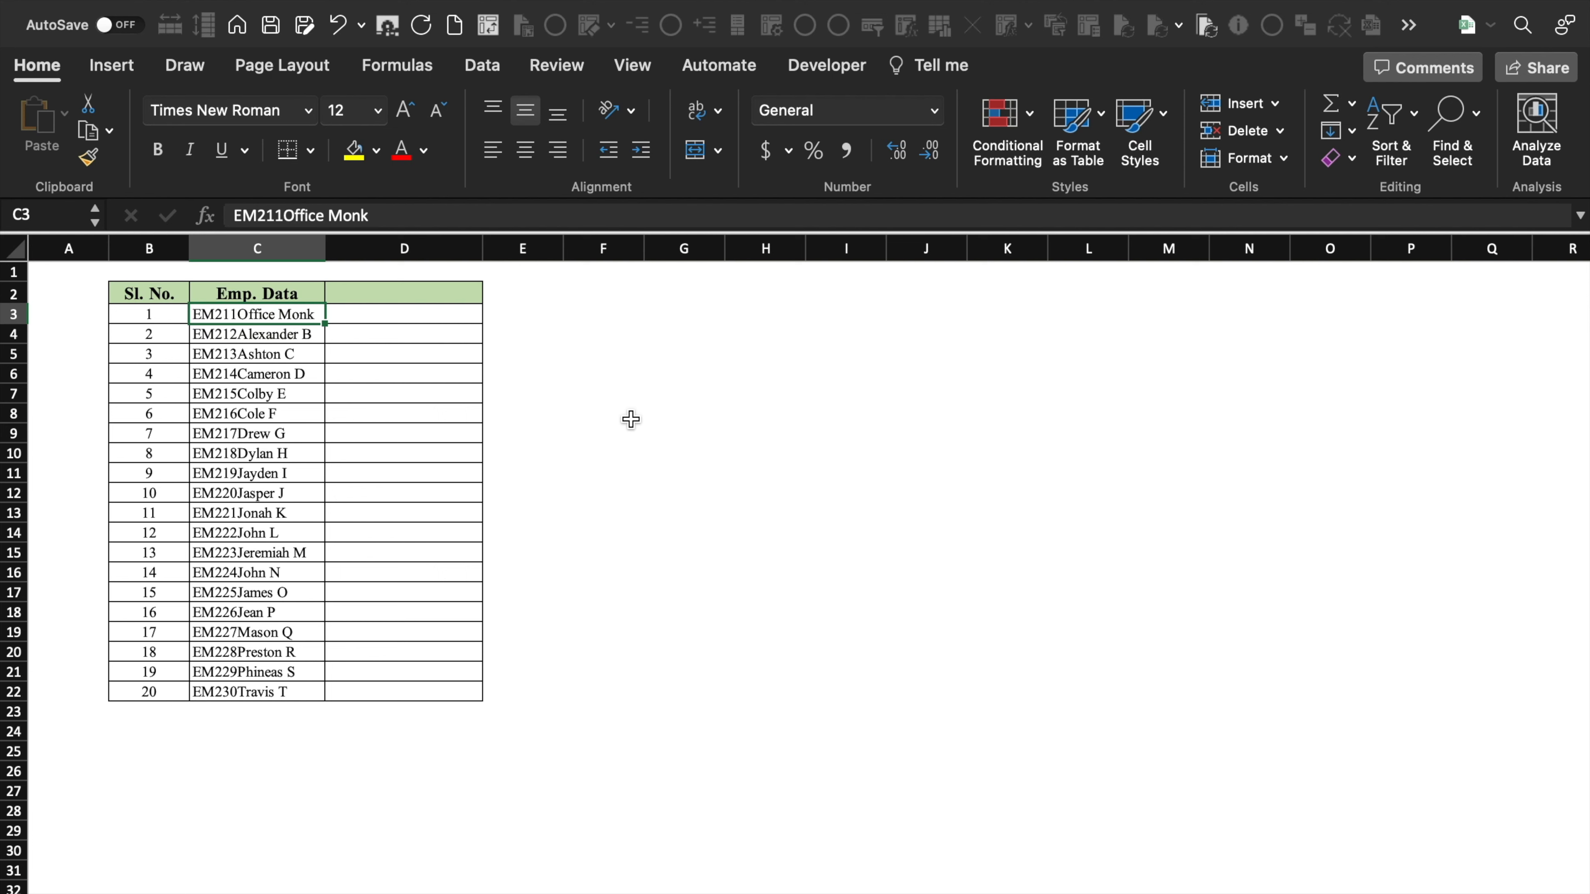
pyautogui.click(523, 394)
pyautogui.moveTo(256, 314); pyautogui.dragTo(292, 687)
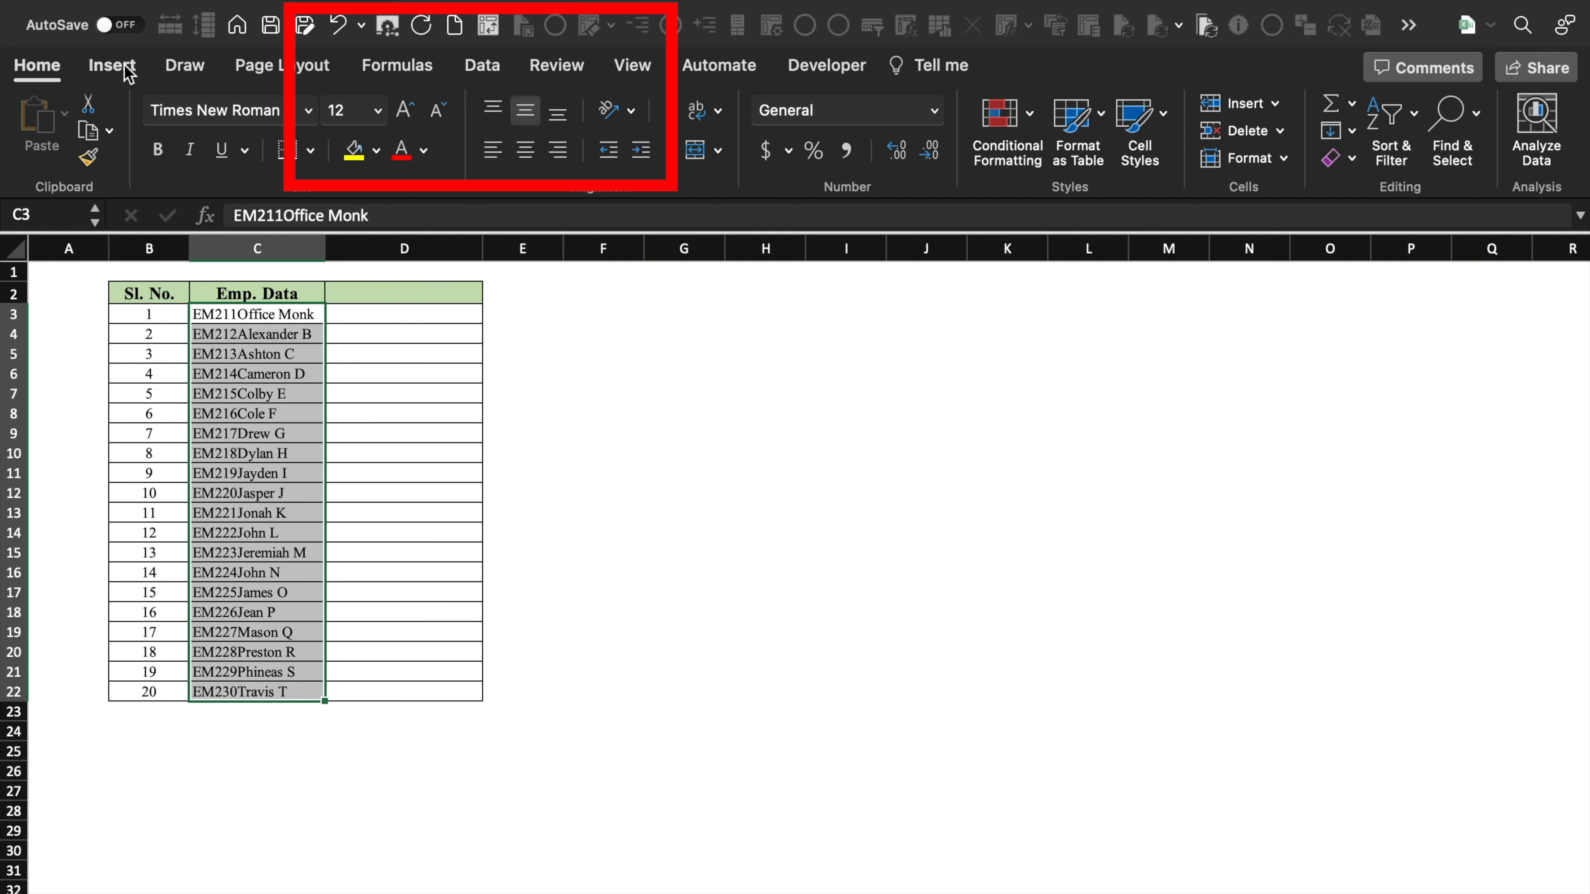
pyautogui.click(482, 65)
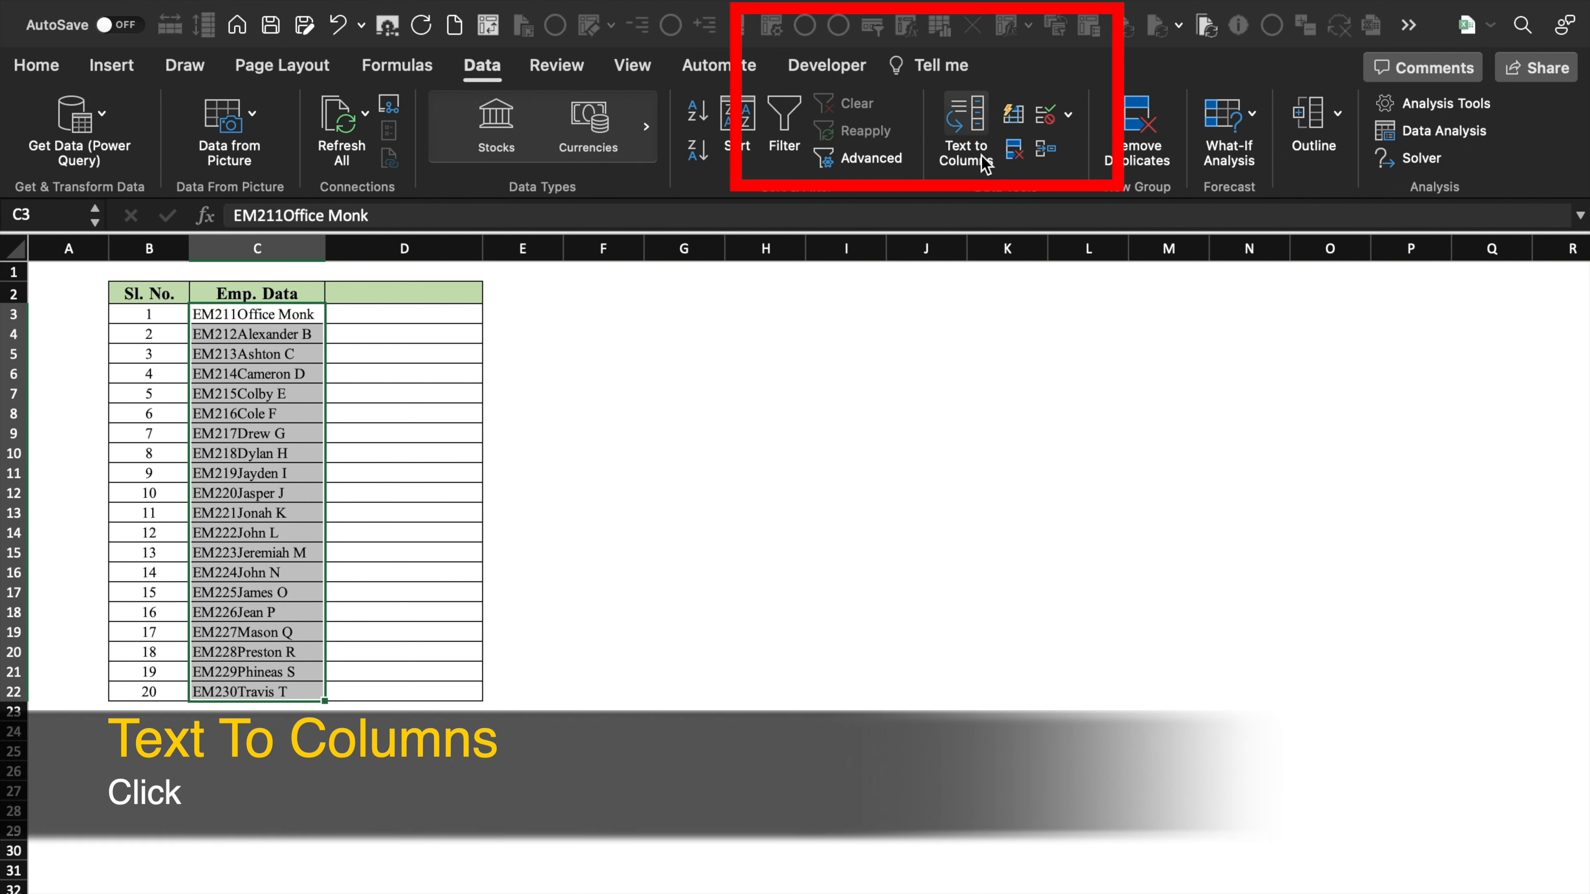
# - Run Text to Columns with a fixed-width break after the EM code, both columns as Text, overwriting cells
pyautogui.click(981, 132)
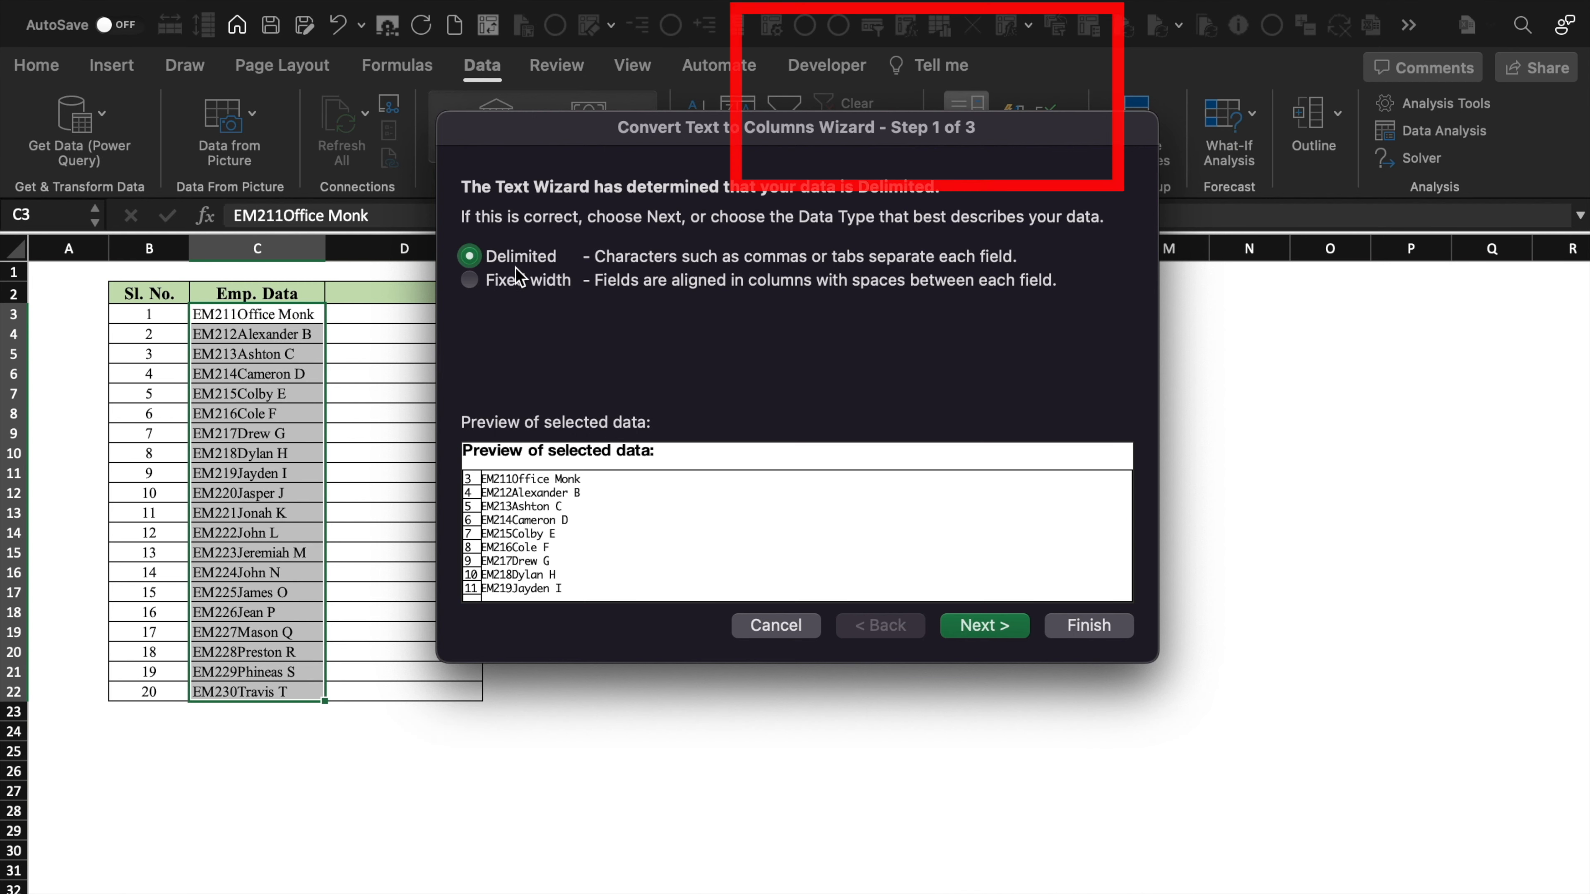
pyautogui.click(470, 282)
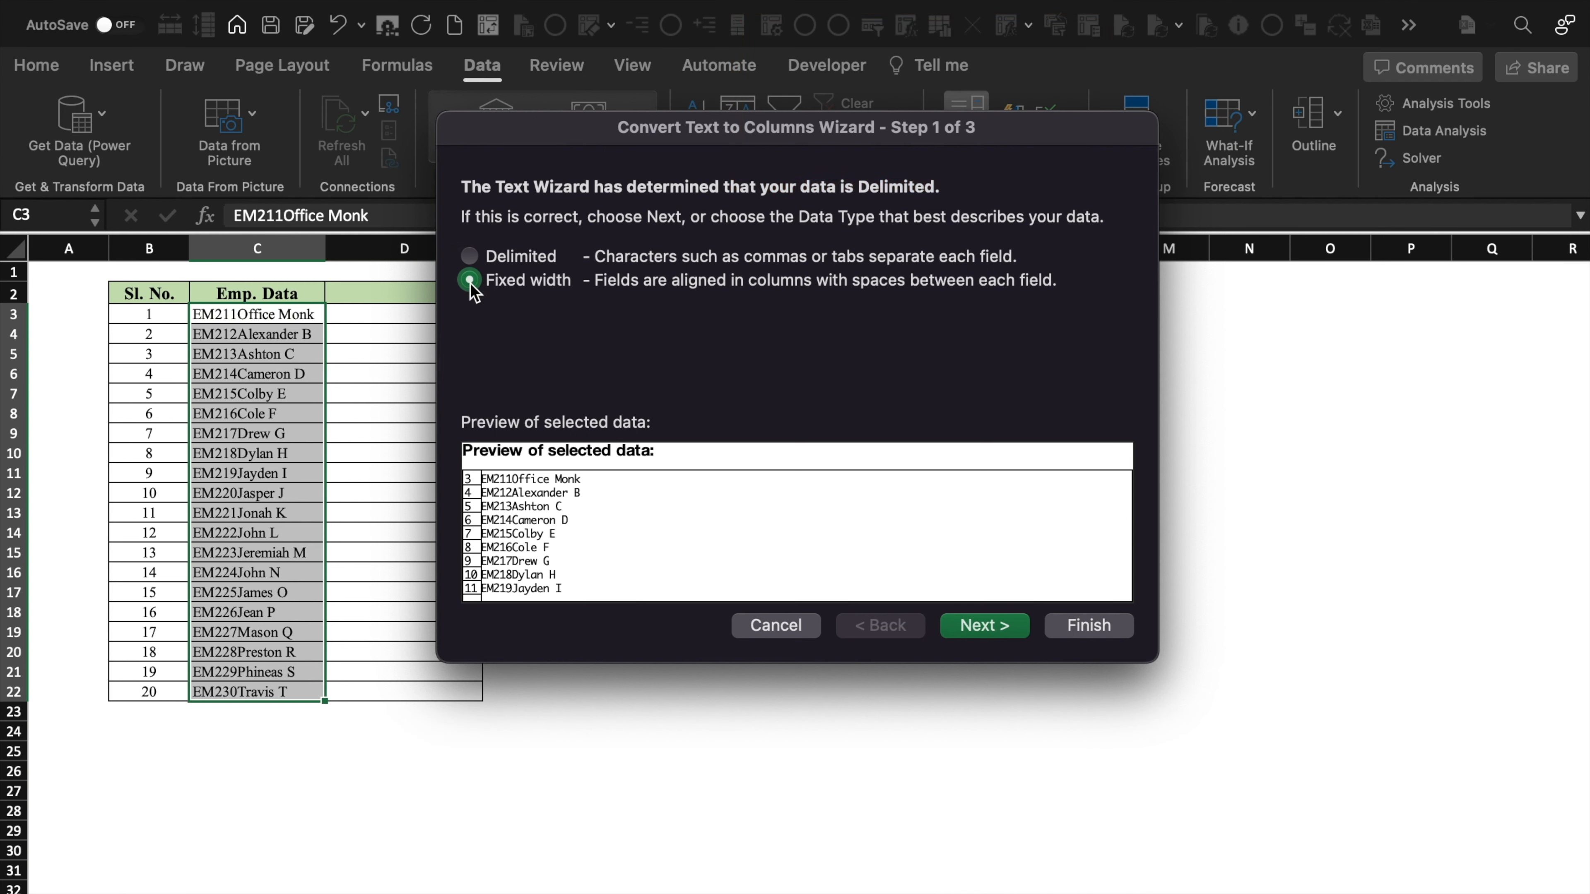
pyautogui.click(987, 626)
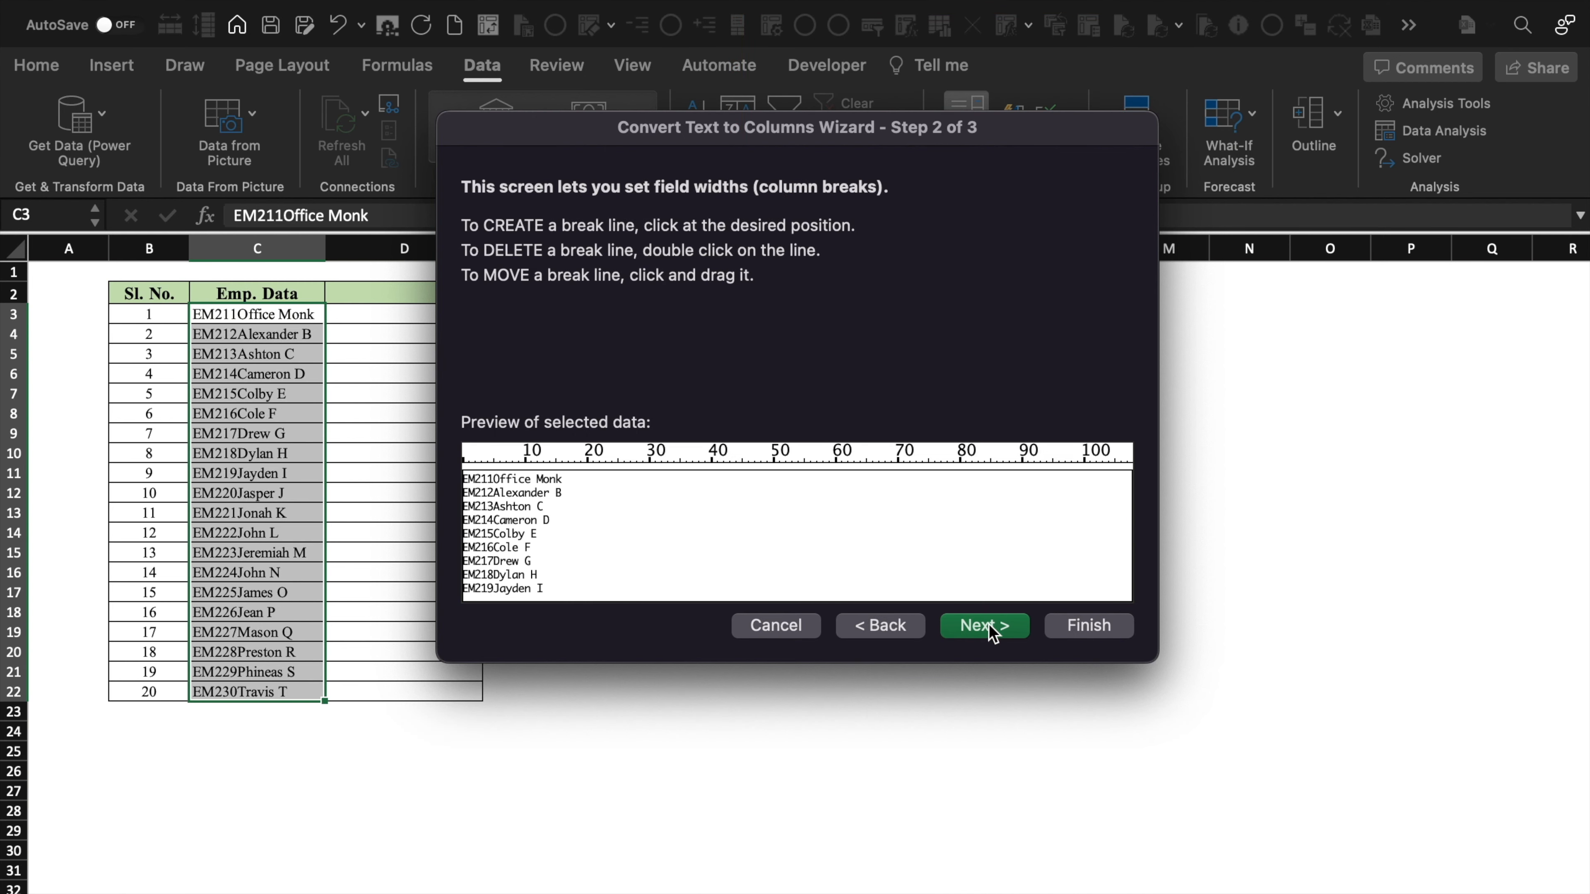
pyautogui.click(494, 467)
pyautogui.click(1012, 628)
pyautogui.click(469, 286)
pyautogui.click(547, 512)
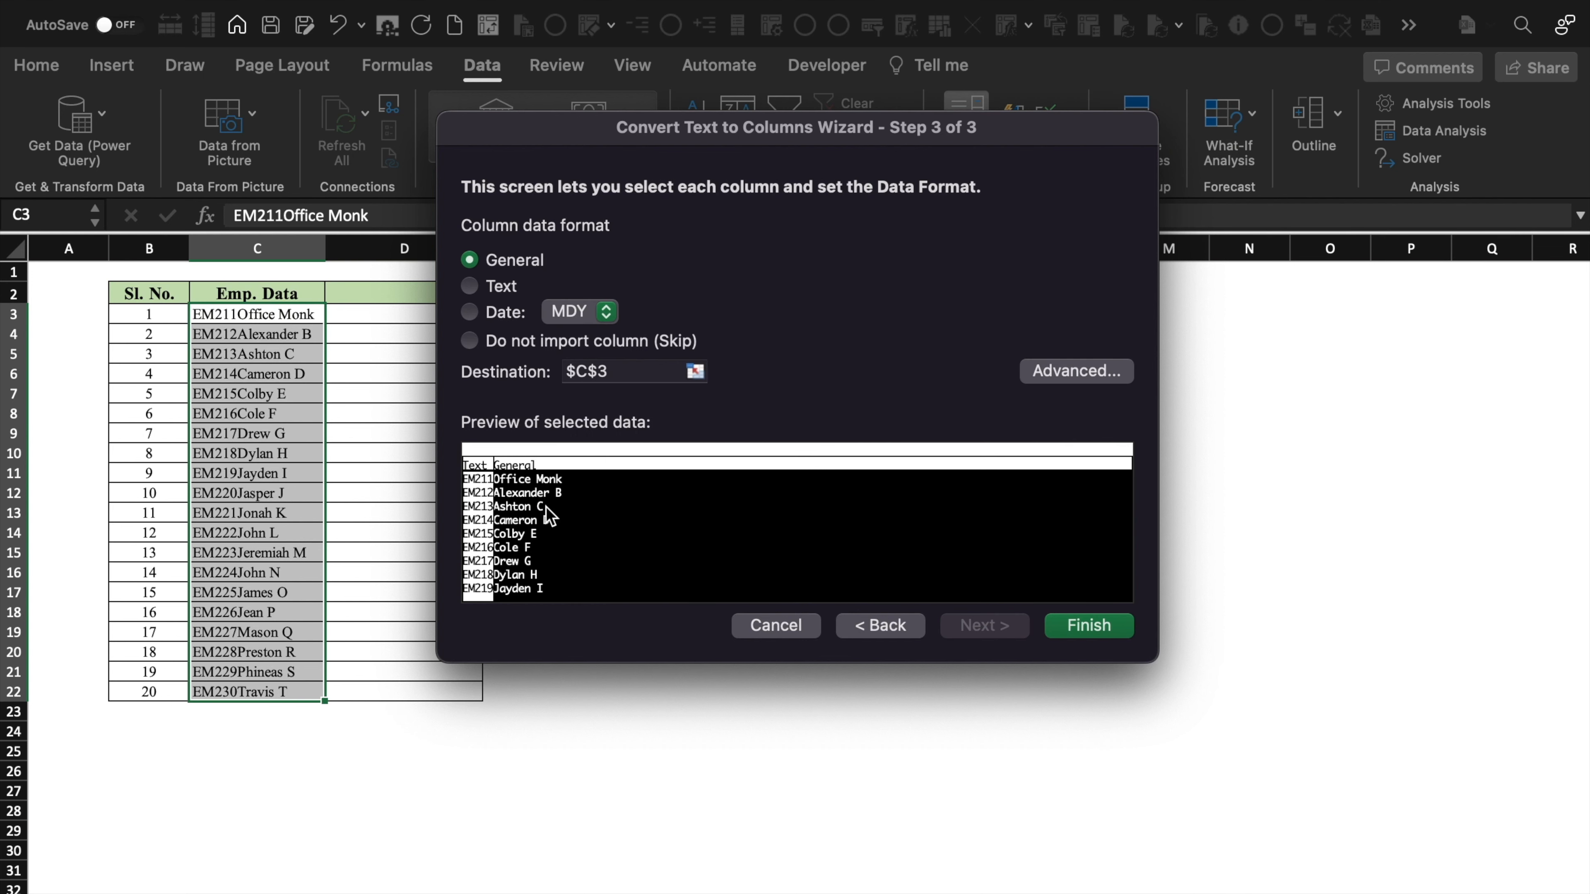
pyautogui.click(471, 286)
pyautogui.click(1096, 626)
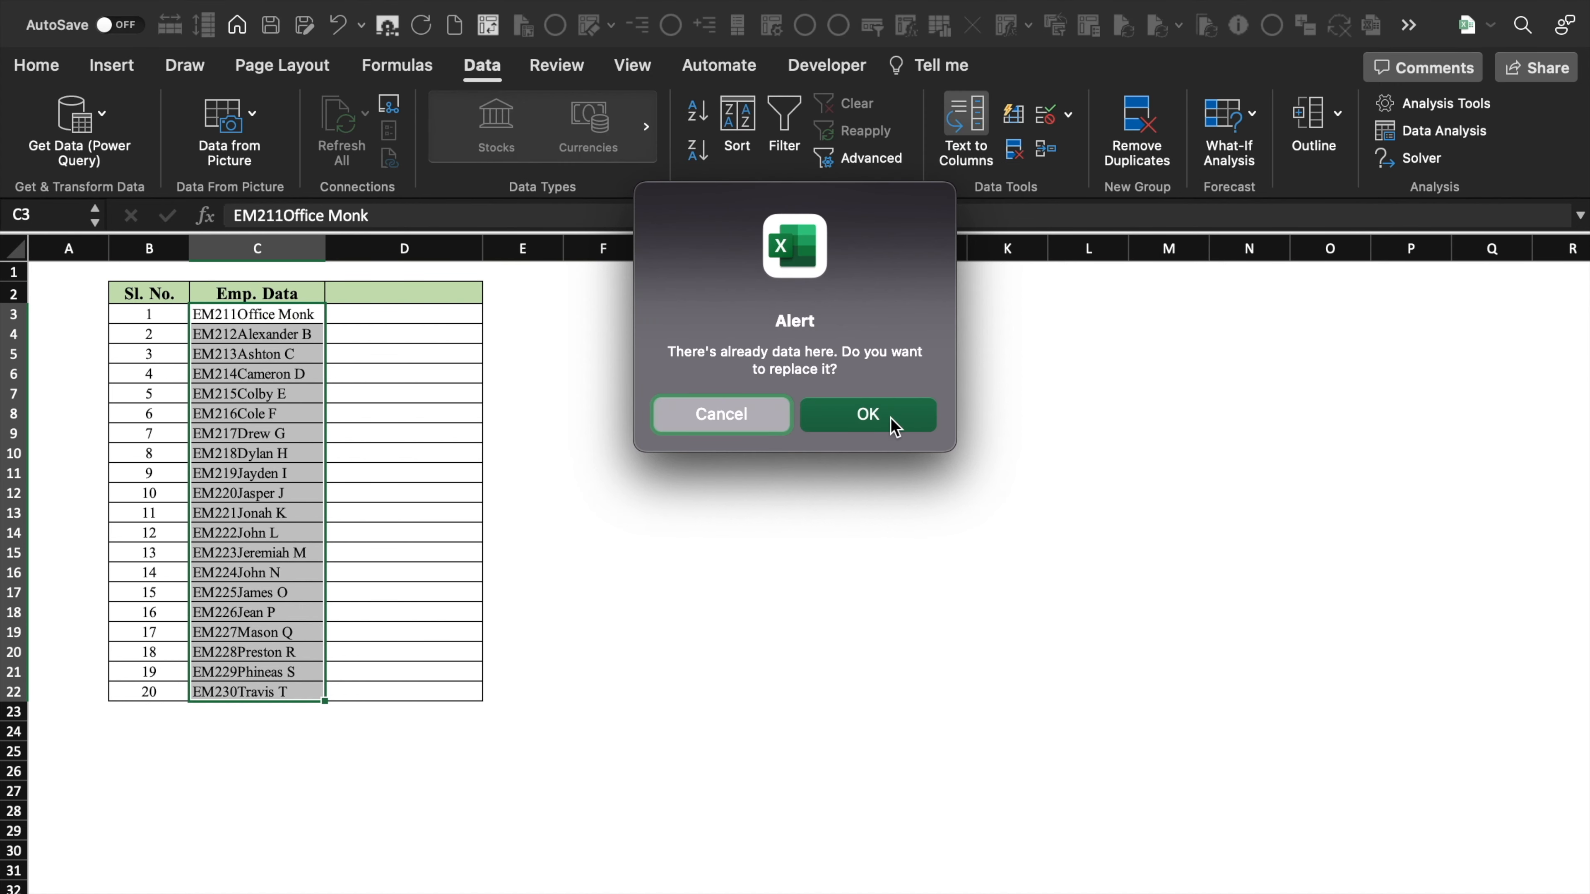
pyautogui.click(894, 428)
pyautogui.click(591, 355)
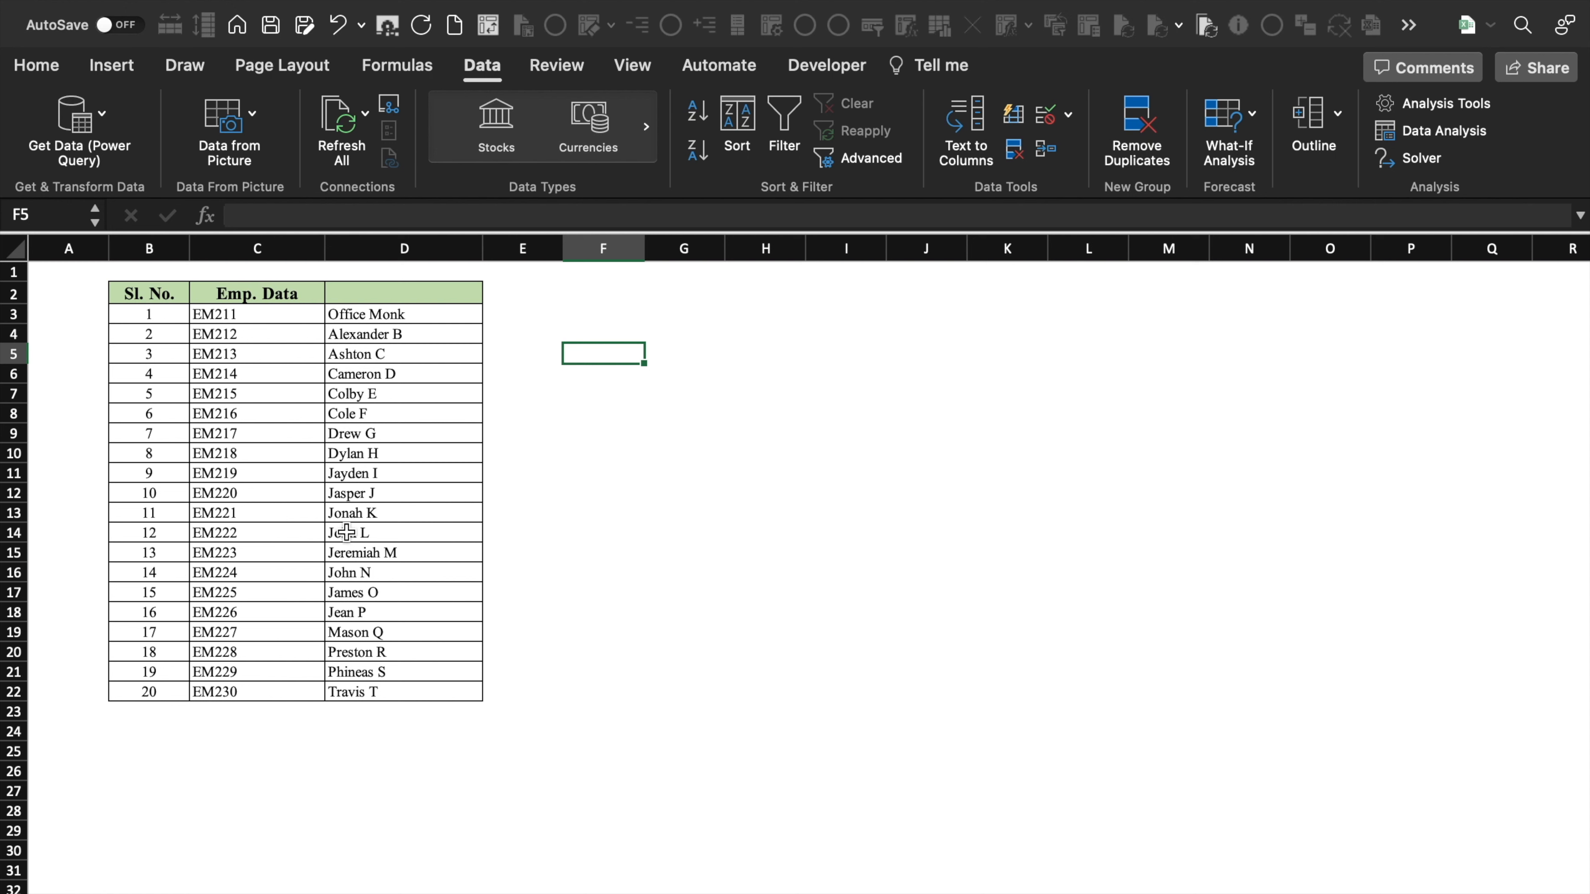
# - Rename the C2 header from 'Emp. Data' to 'Emp. No.' and type 'Name' as the D2 header
pyautogui.click(501, 494)
pyautogui.click(275, 318)
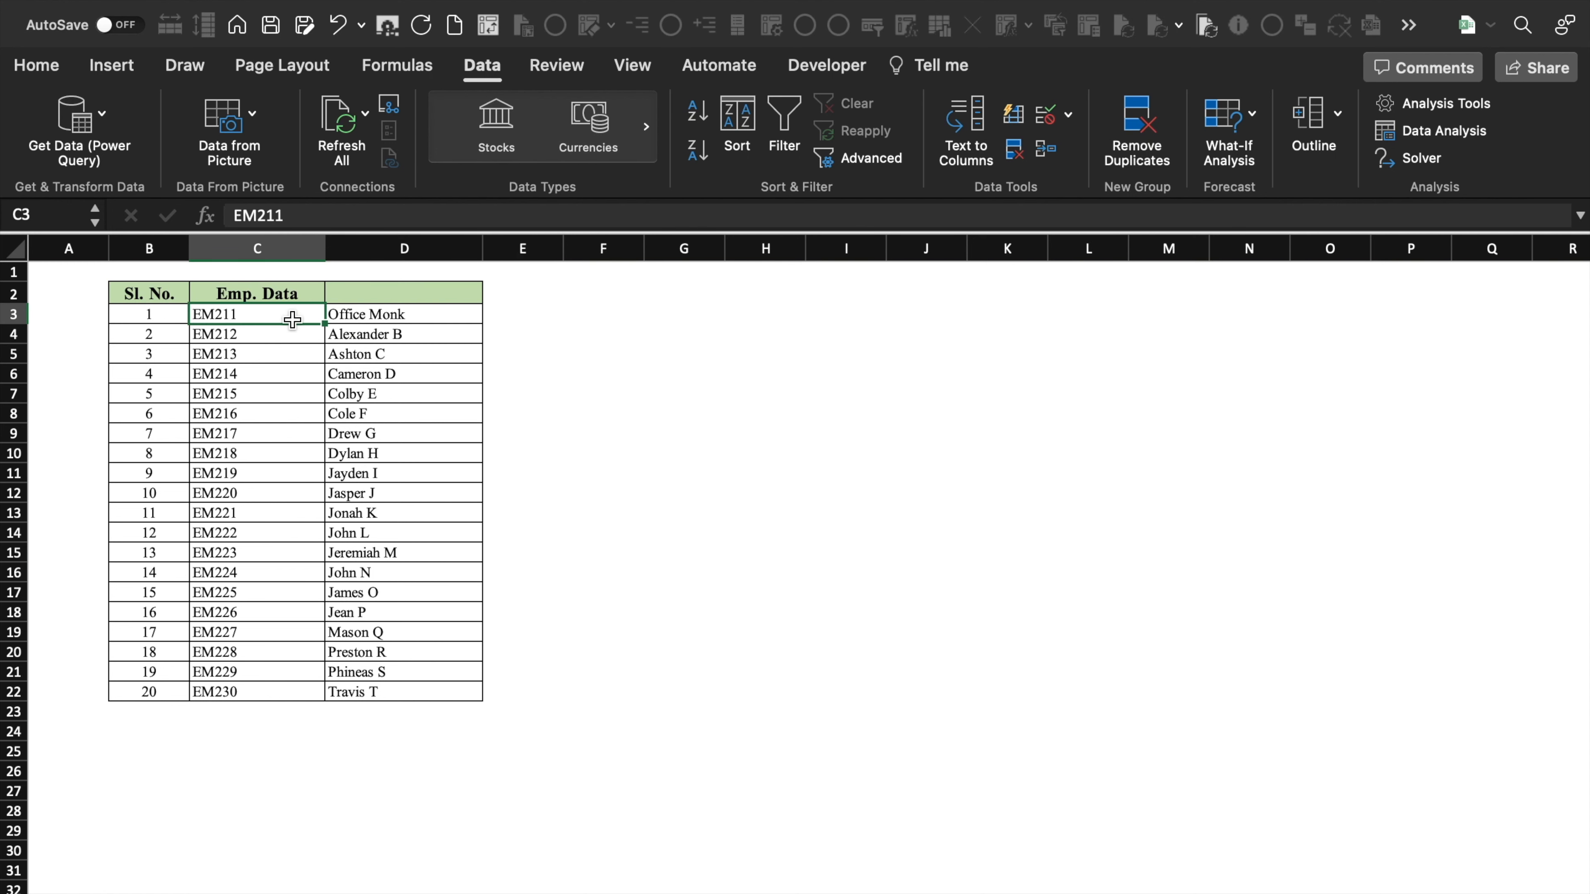
pyautogui.click(397, 313)
pyautogui.click(281, 292)
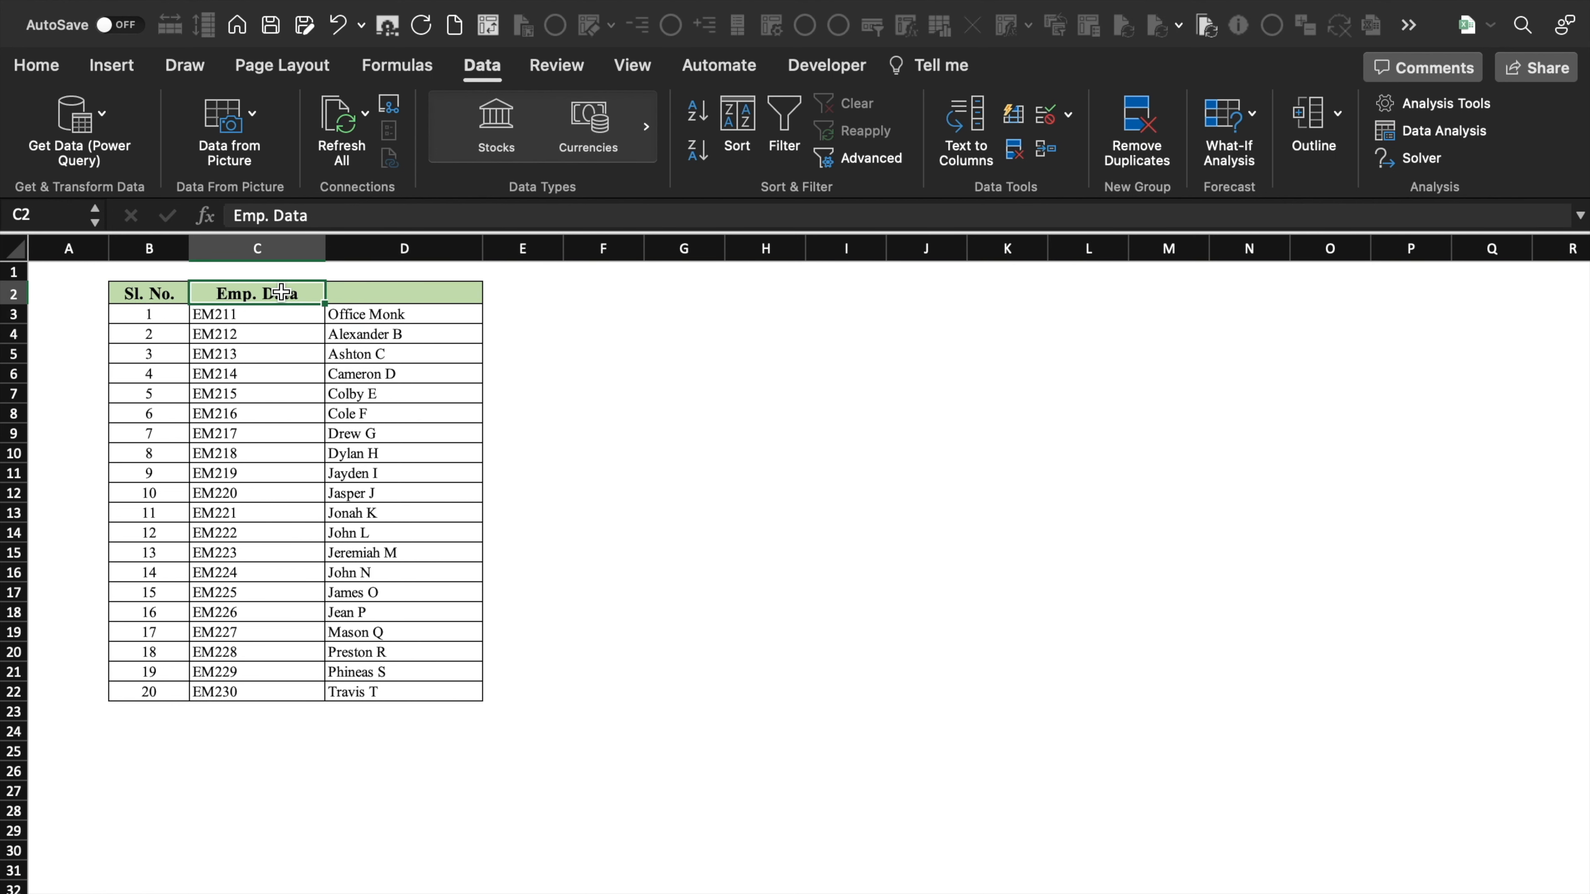
pyautogui.click(346, 215)
pyautogui.press('BackSpace')
pyautogui.press('BackSpace')
pyautogui.press('BackSpace')
pyautogui.press('BackSpace')
pyautogui.write('No.')
pyautogui.click(449, 290)
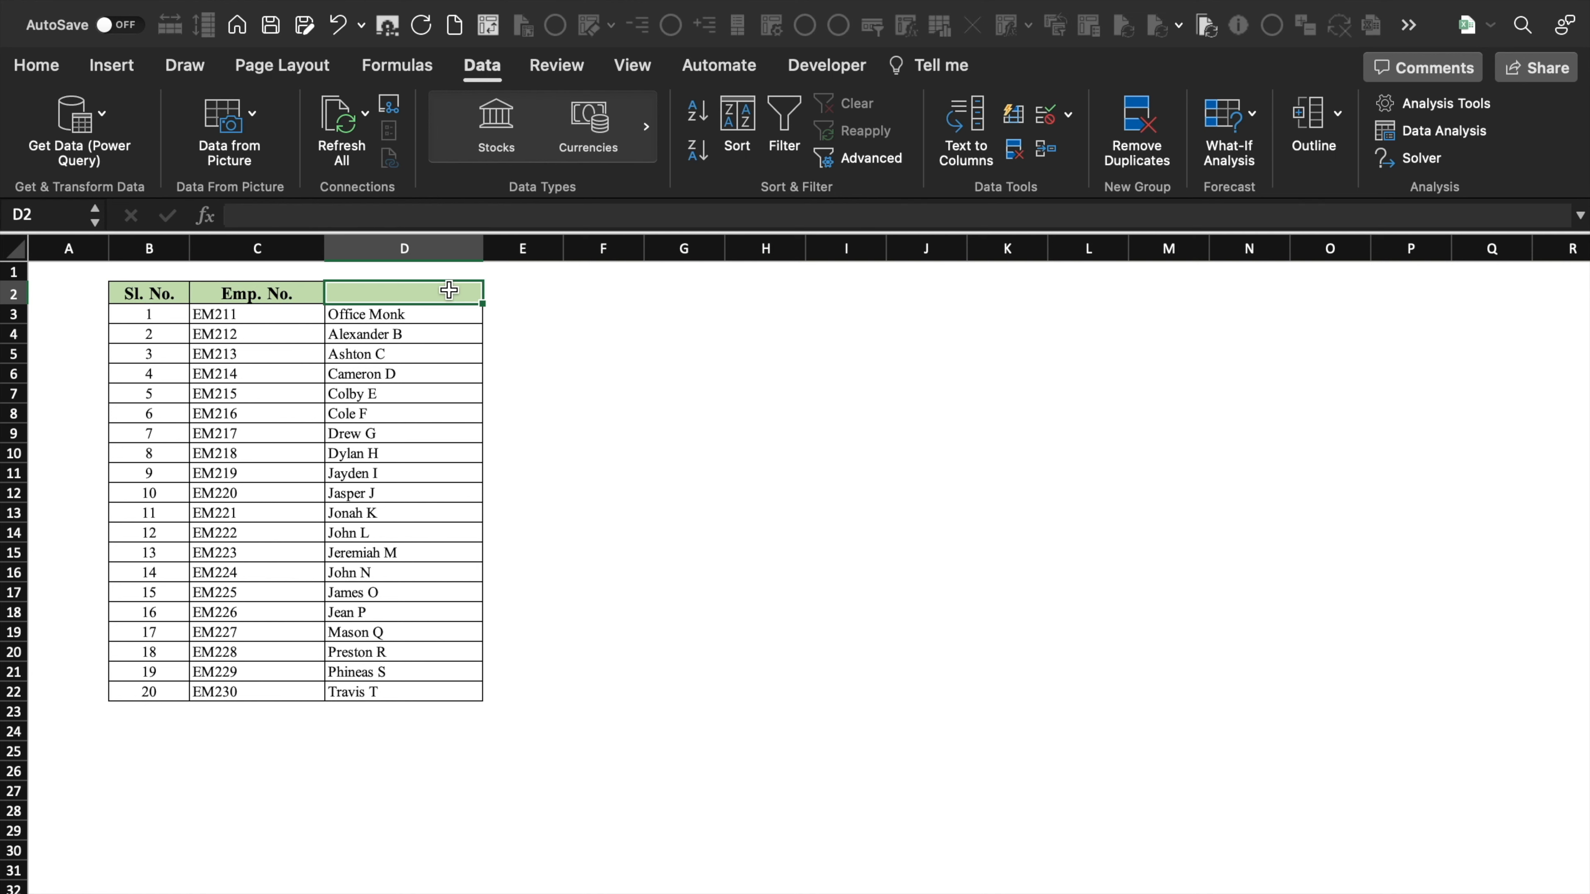
pyautogui.write('Name')
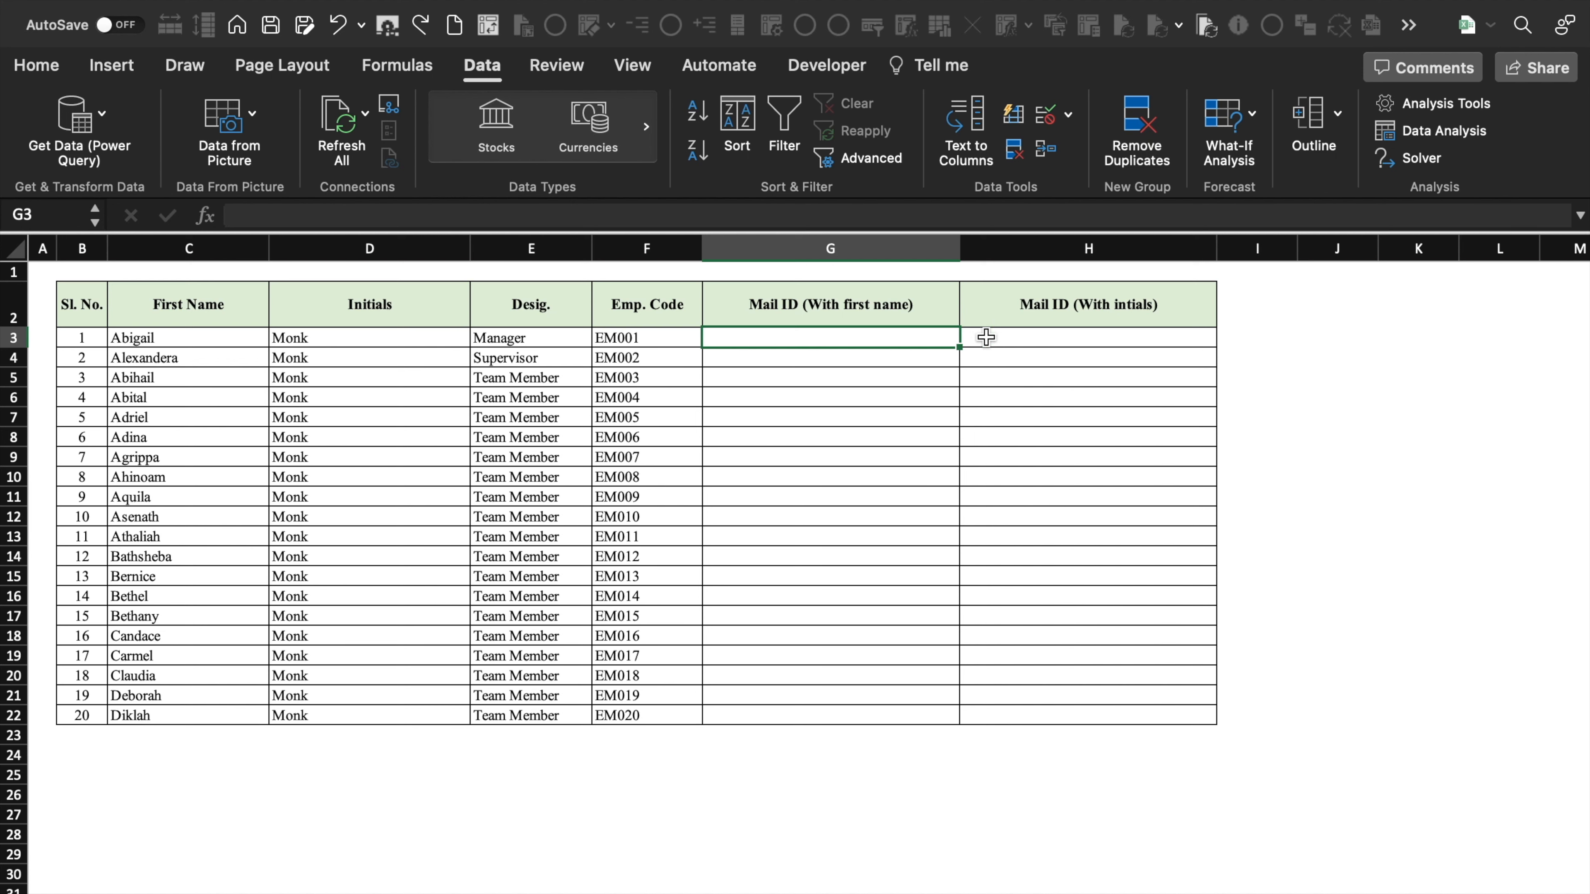
# - Copy the first employee's first name into G3 in all lowercase
pyautogui.click(1001, 338)
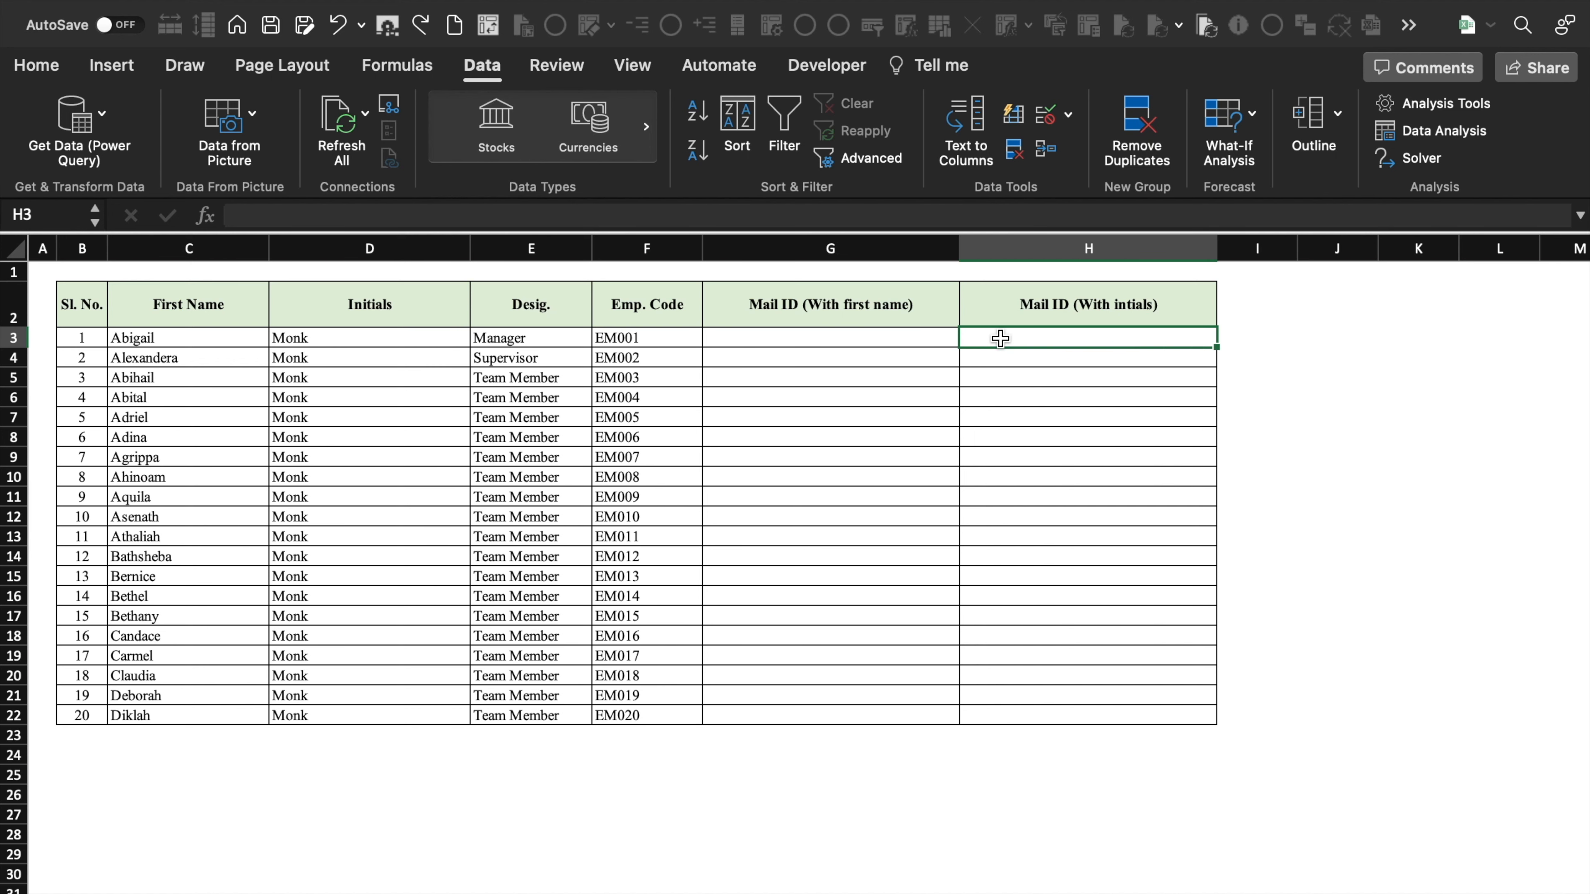
pyautogui.click(226, 337)
pyautogui.moveTo(284, 216); pyautogui.dragTo(207, 232)
pyautogui.press('super+c')
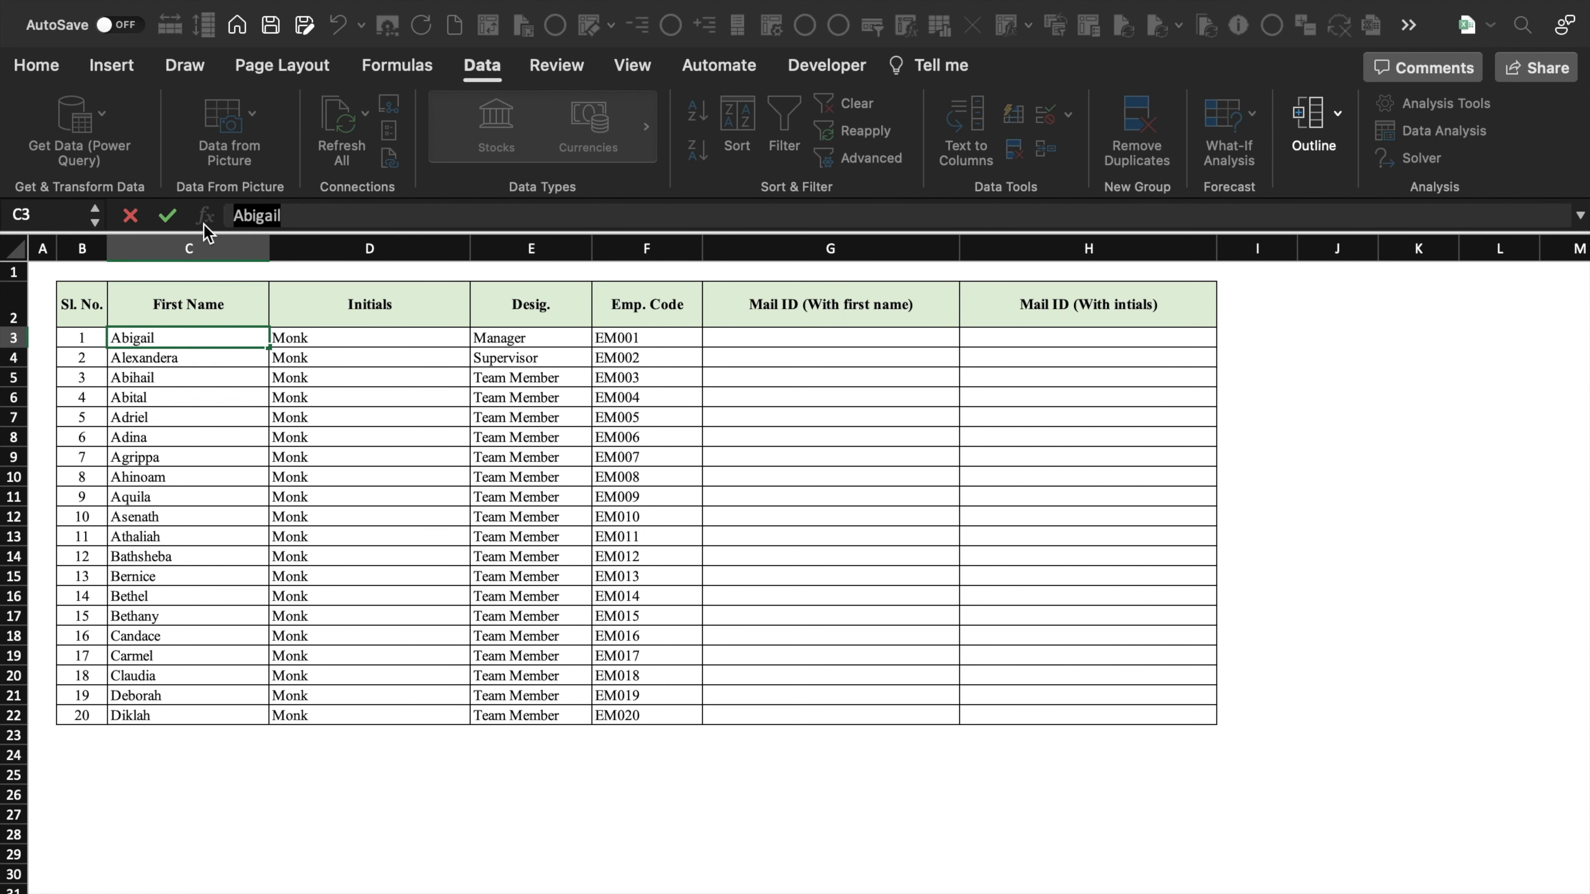
pyautogui.click(812, 338)
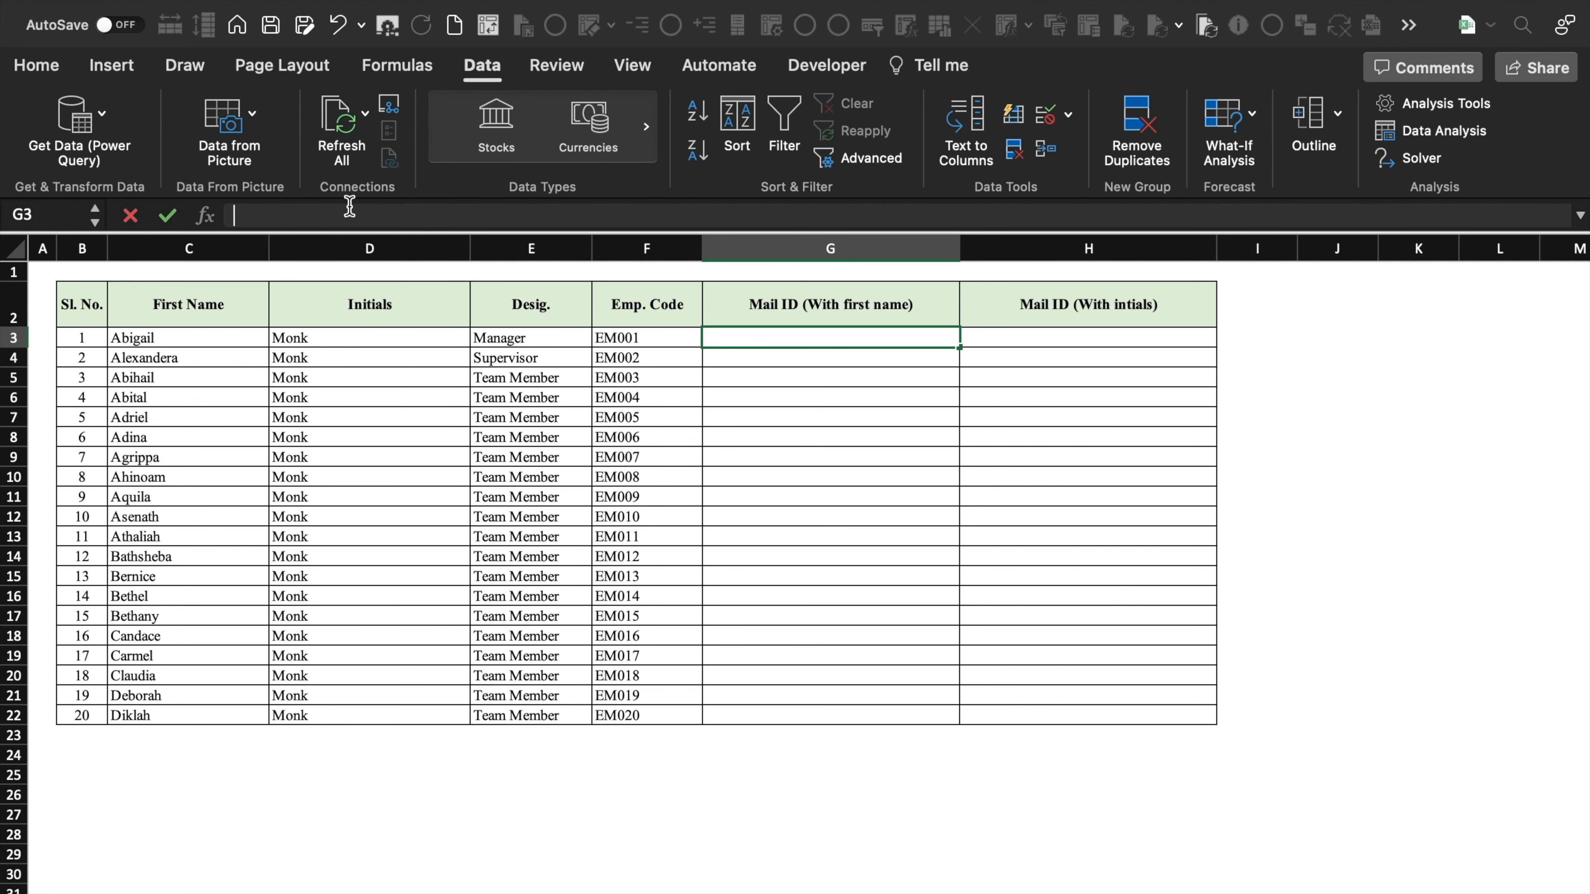
pyautogui.press('super+v')
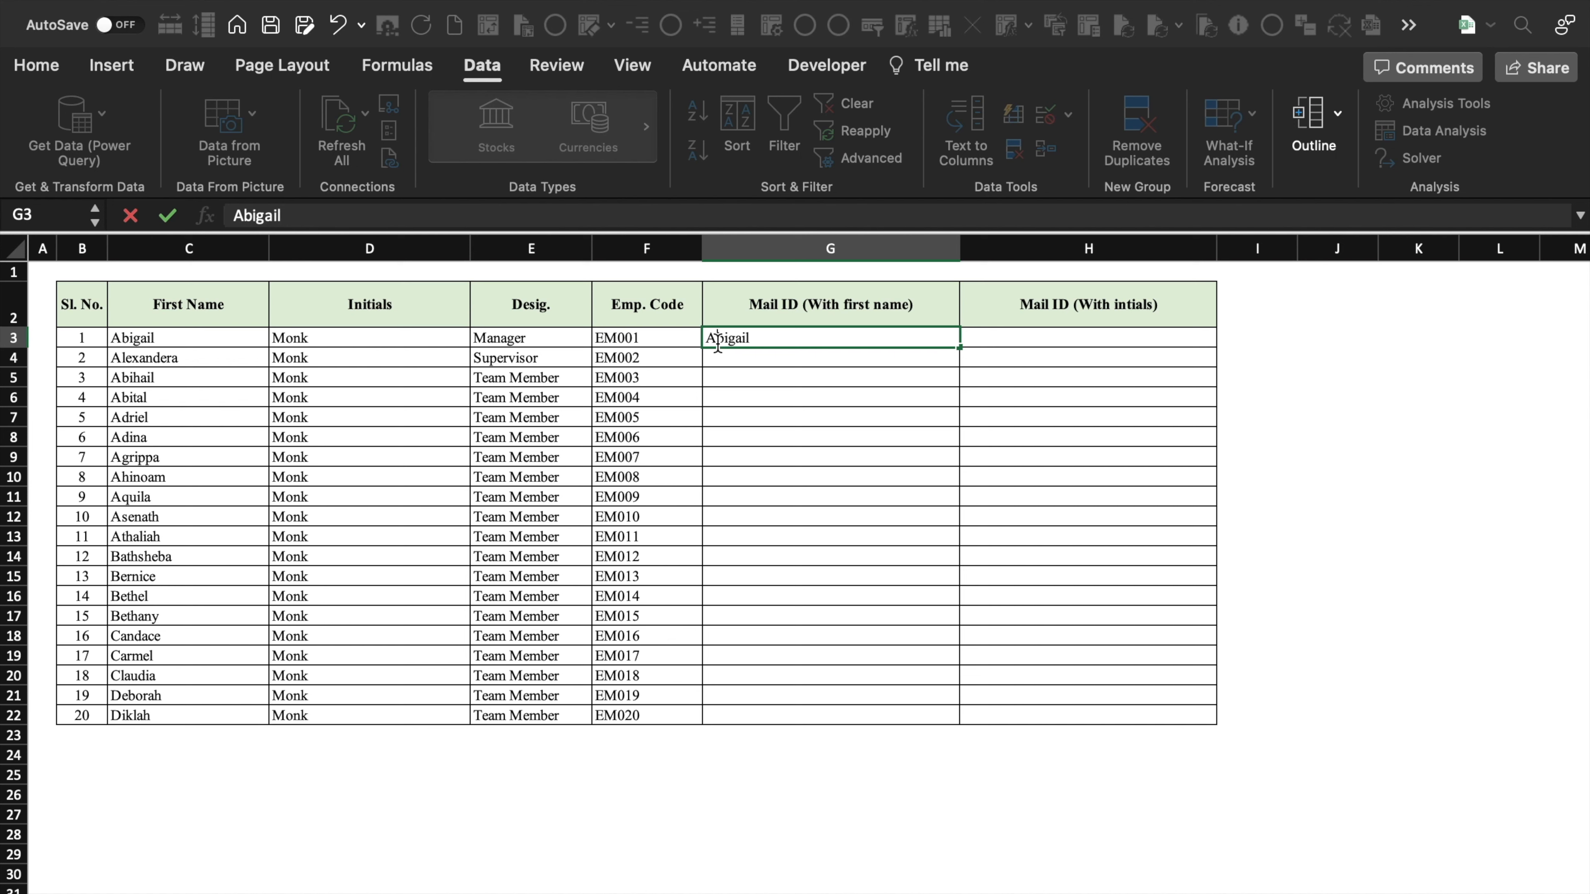
pyautogui.press('BackSpace')
pyautogui.write('a')
pyautogui.press('Return')
pyautogui.press('super+c')
# - Paste the lowercase first name into H3 and append '.monk'
pyautogui.click(1069, 338)
pyautogui.press('super+v')
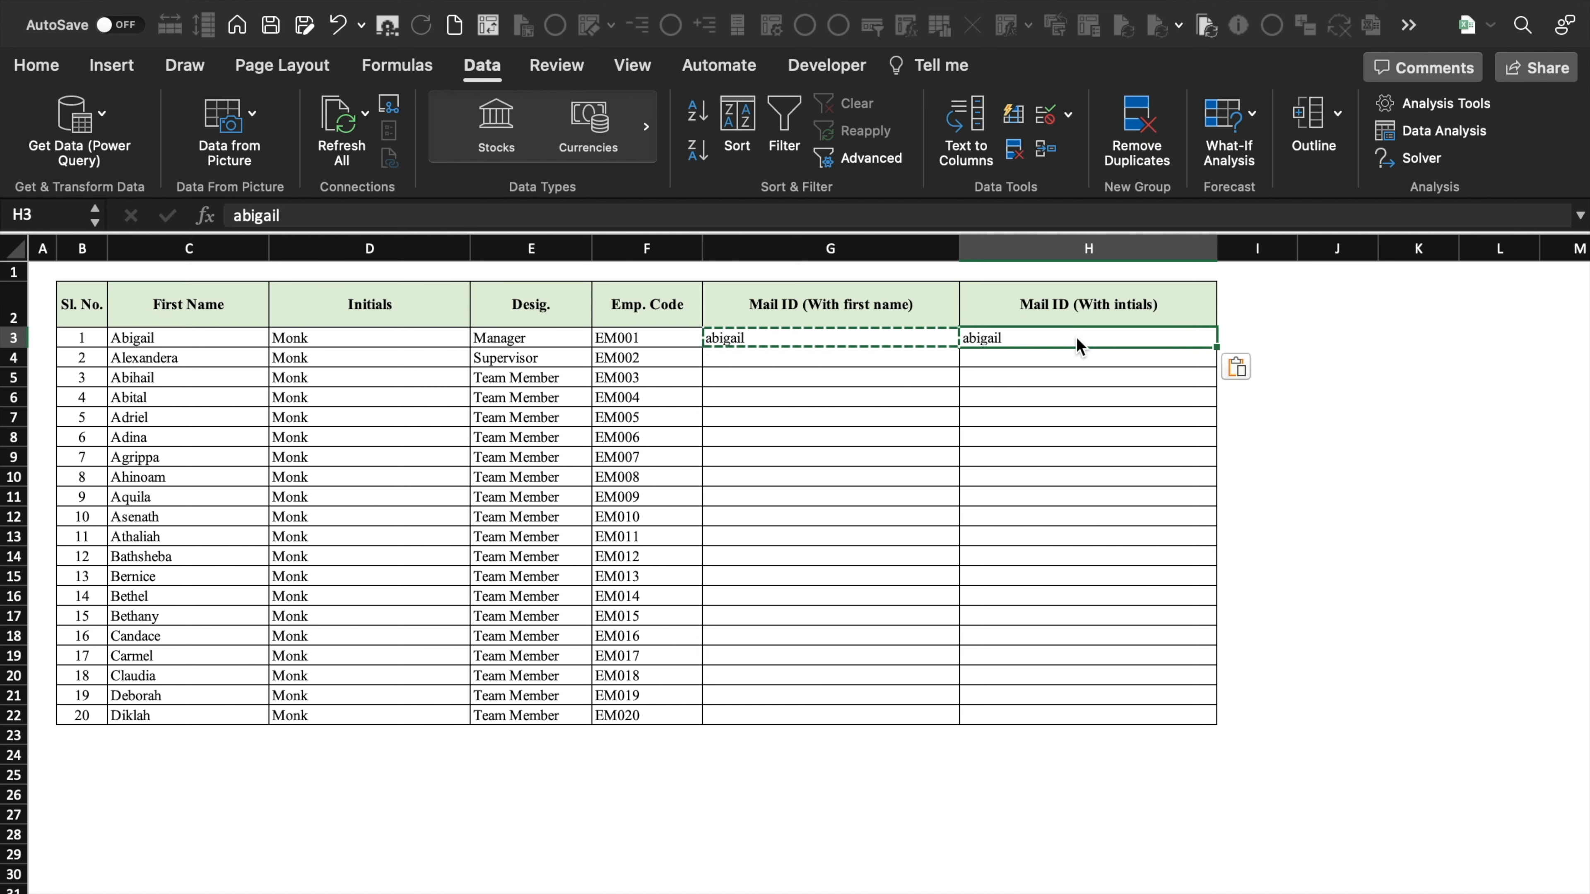
pyautogui.press('Escape')
pyautogui.press('Left')
pyautogui.click(1057, 339)
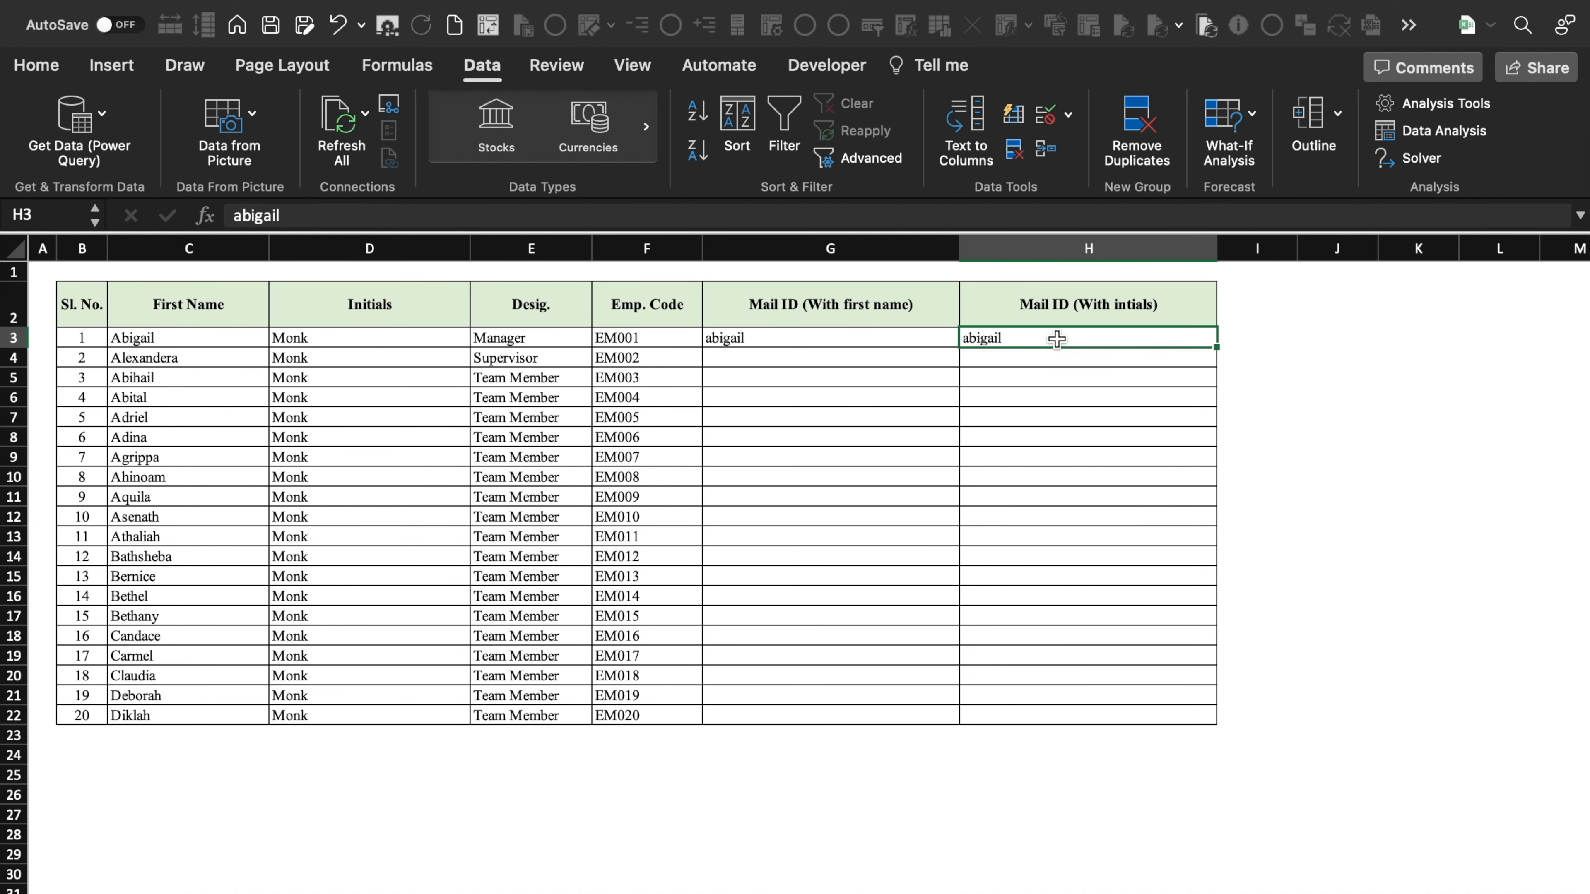
pyautogui.click(395, 339)
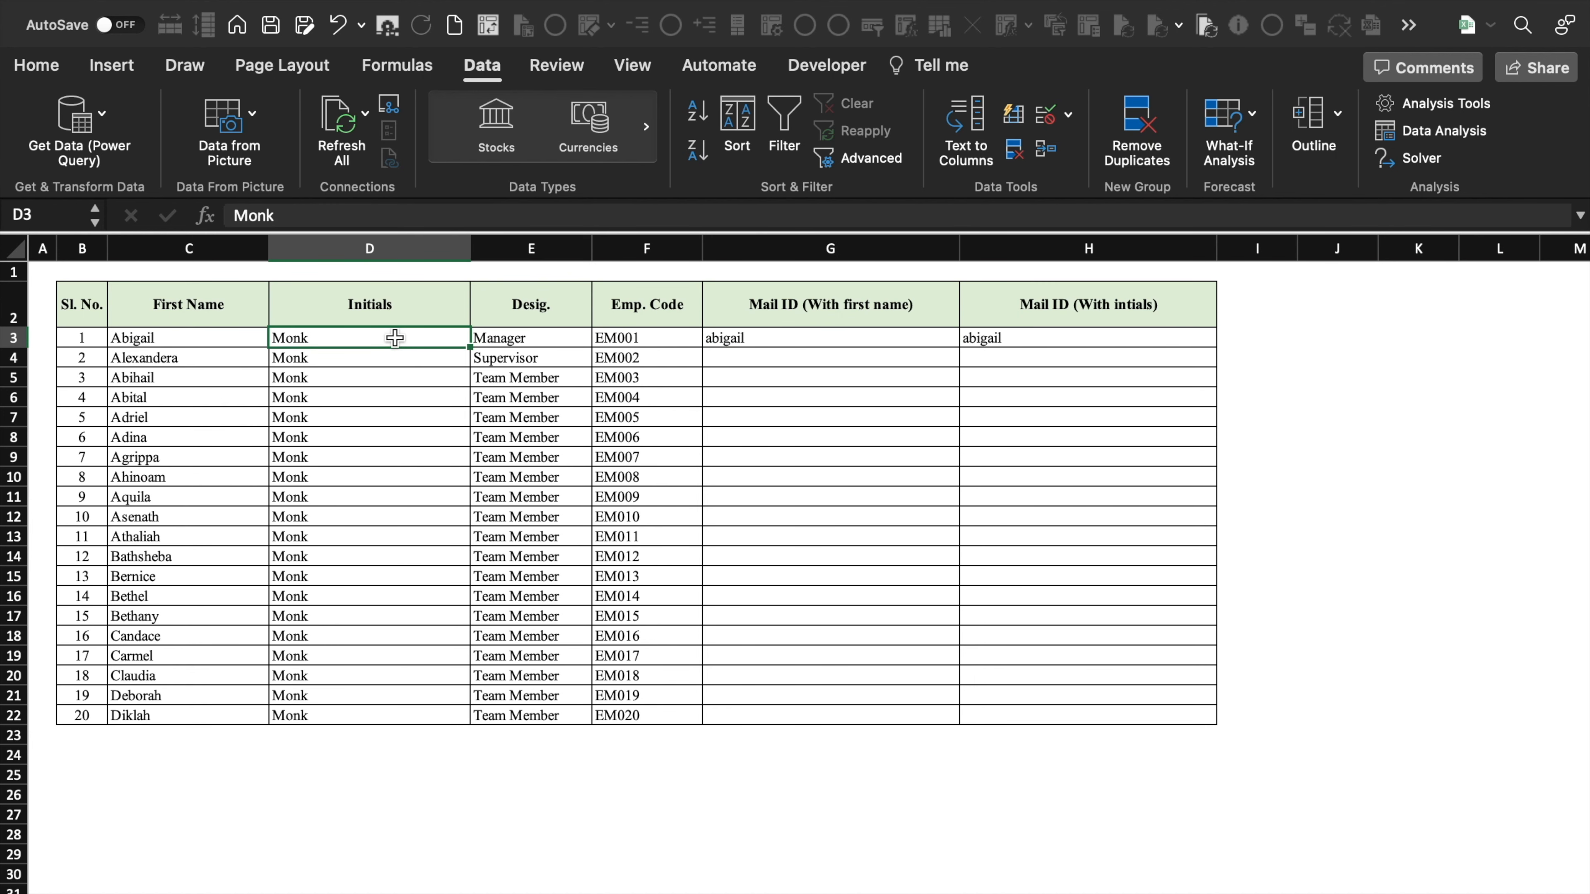
pyautogui.click(1043, 344)
pyautogui.doubleClick(1046, 340)
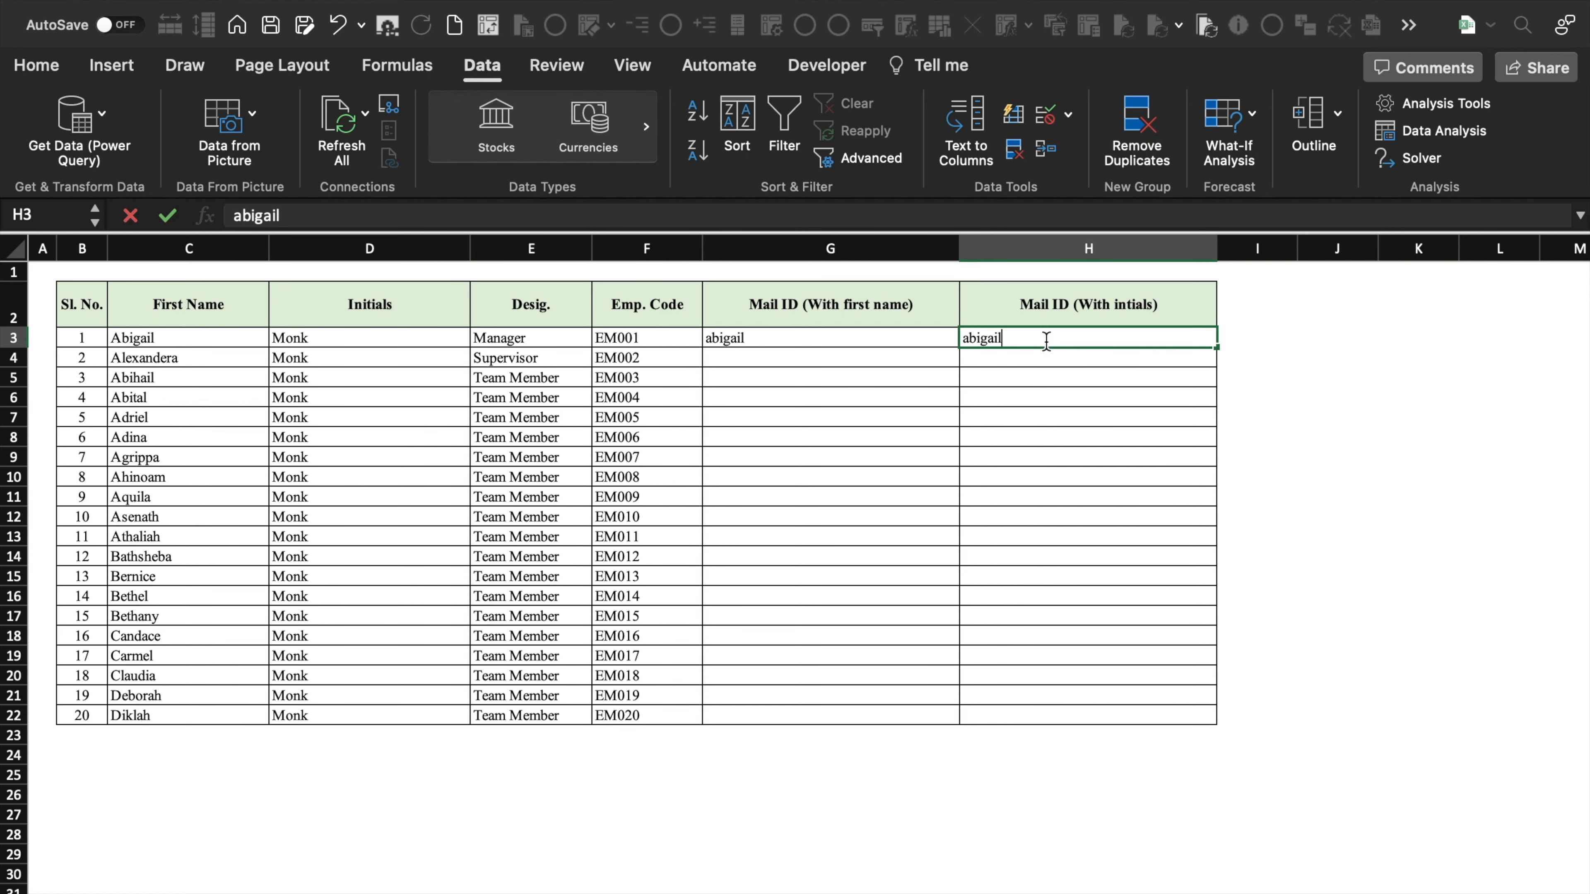
pyautogui.write('.monk')
pyautogui.click(833, 437)
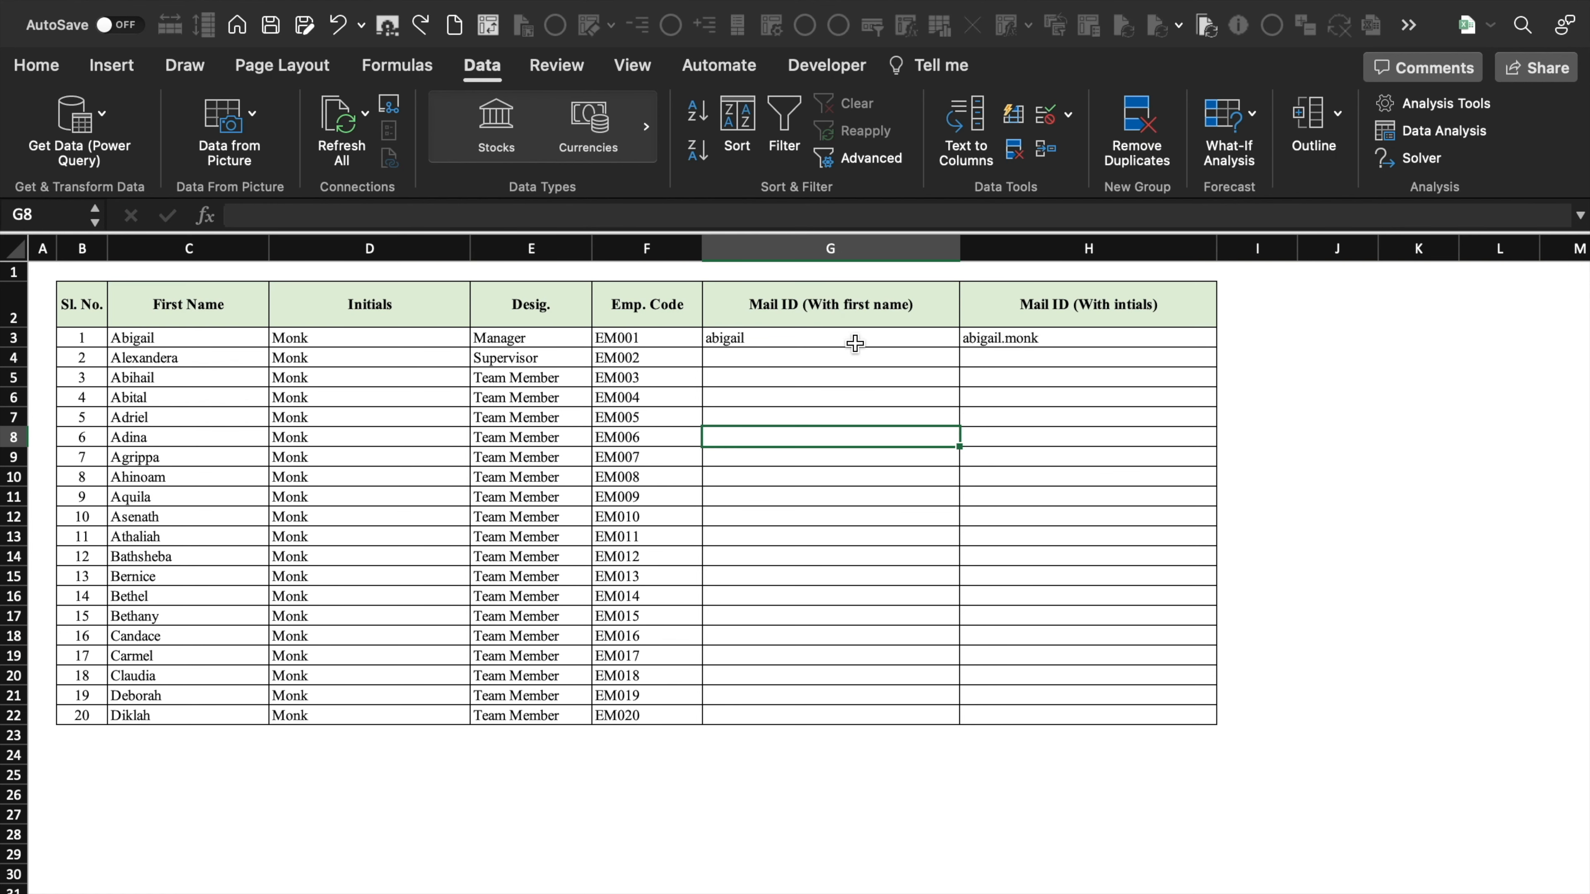
pyautogui.click(855, 341)
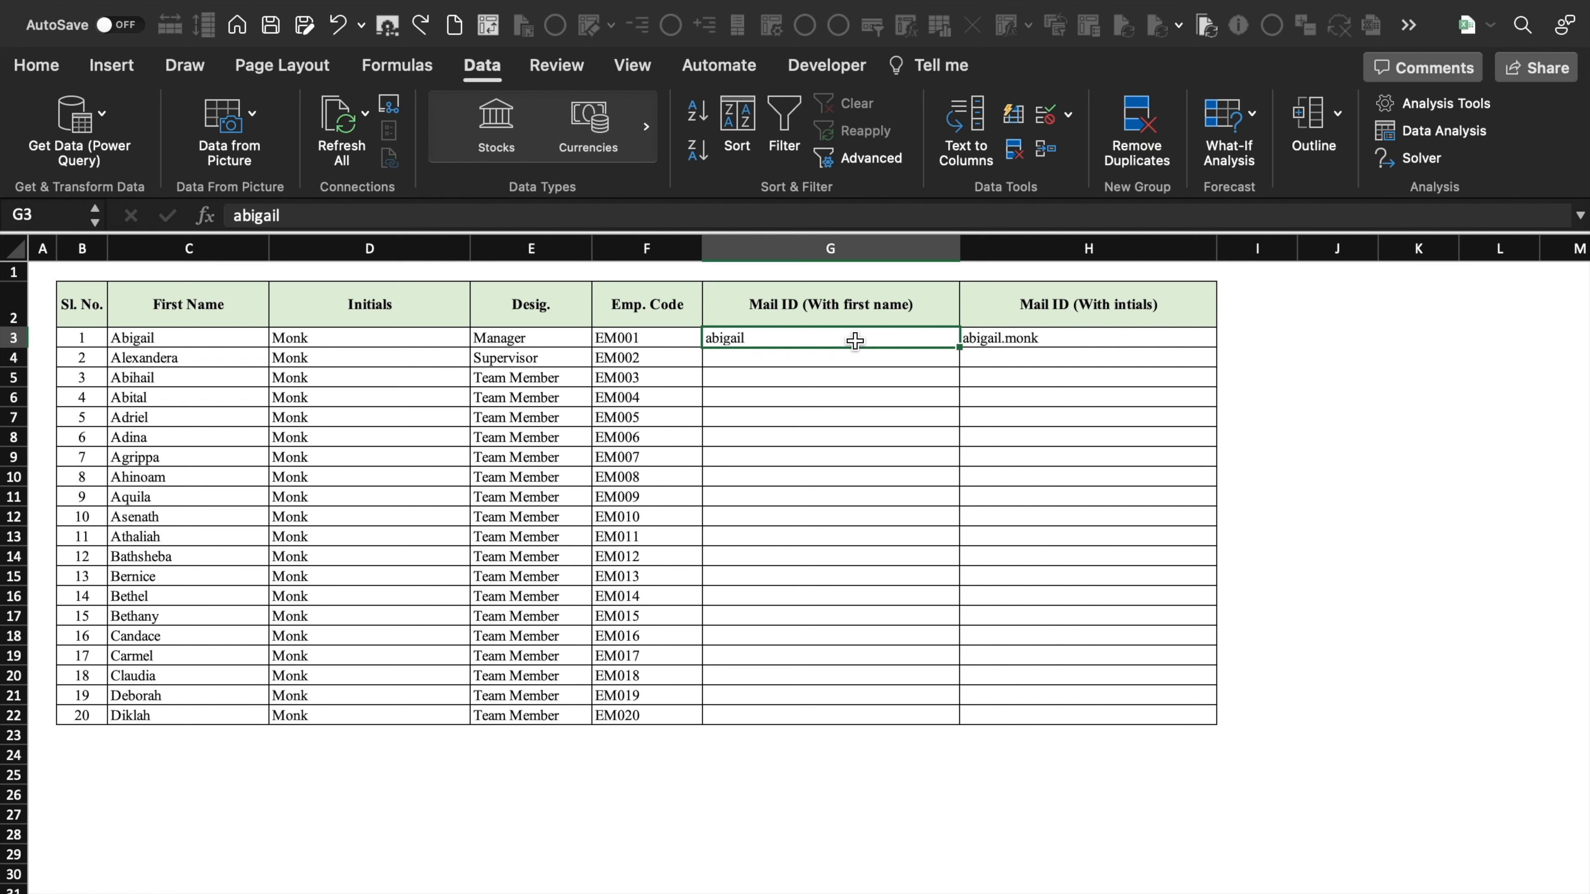
pyautogui.click(1100, 338)
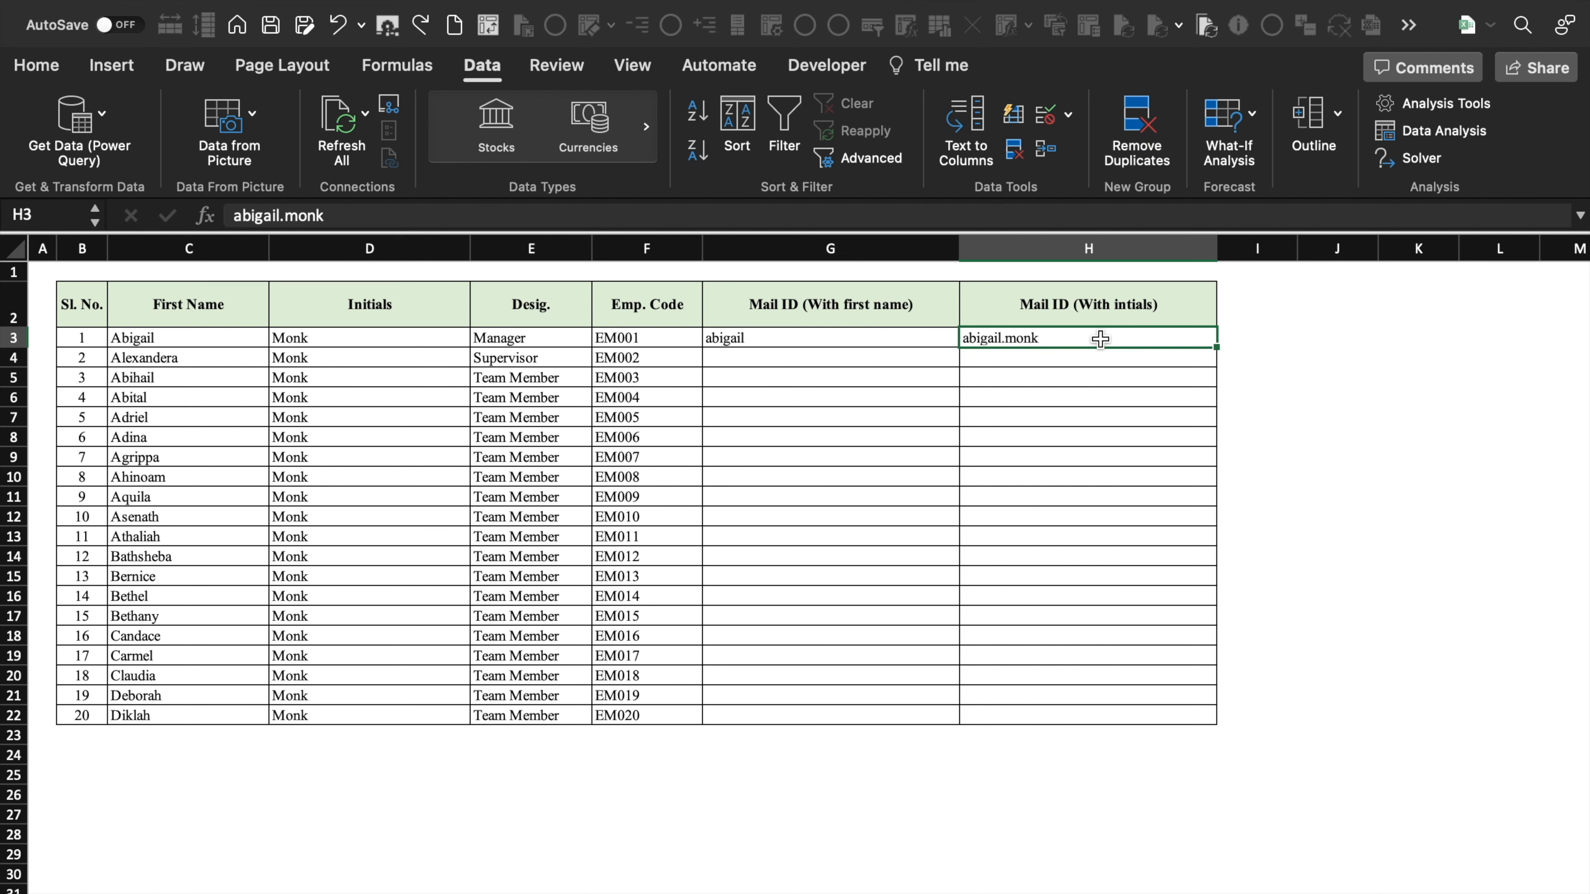
pyautogui.doubleClick(834, 339)
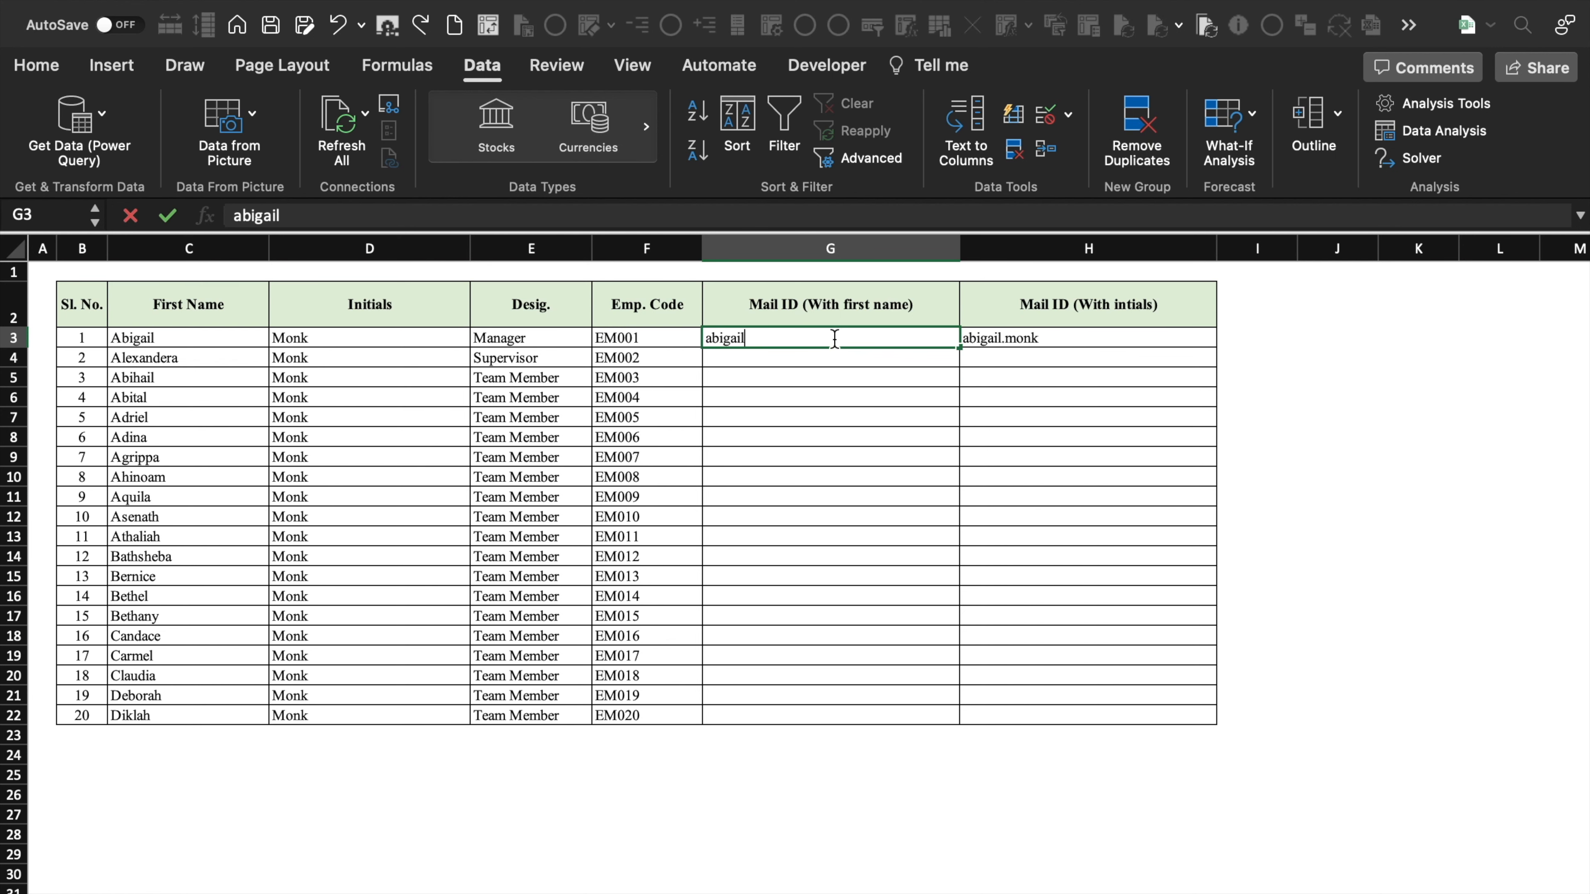
pyautogui.write('@')
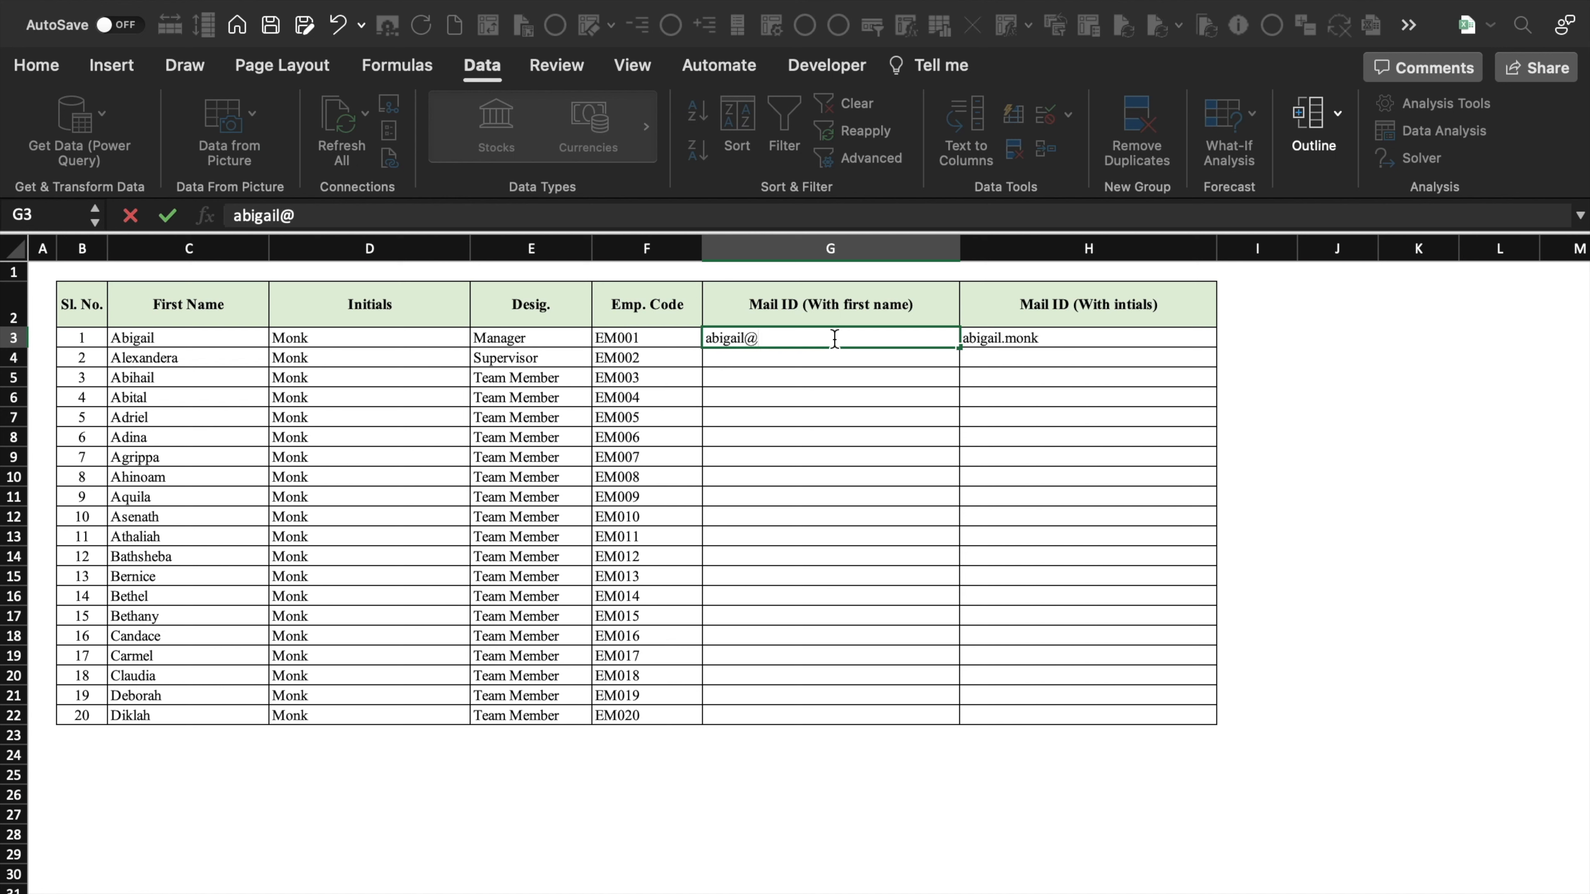
pyautogui.write('officemonk.com')
pyautogui.press('Return')
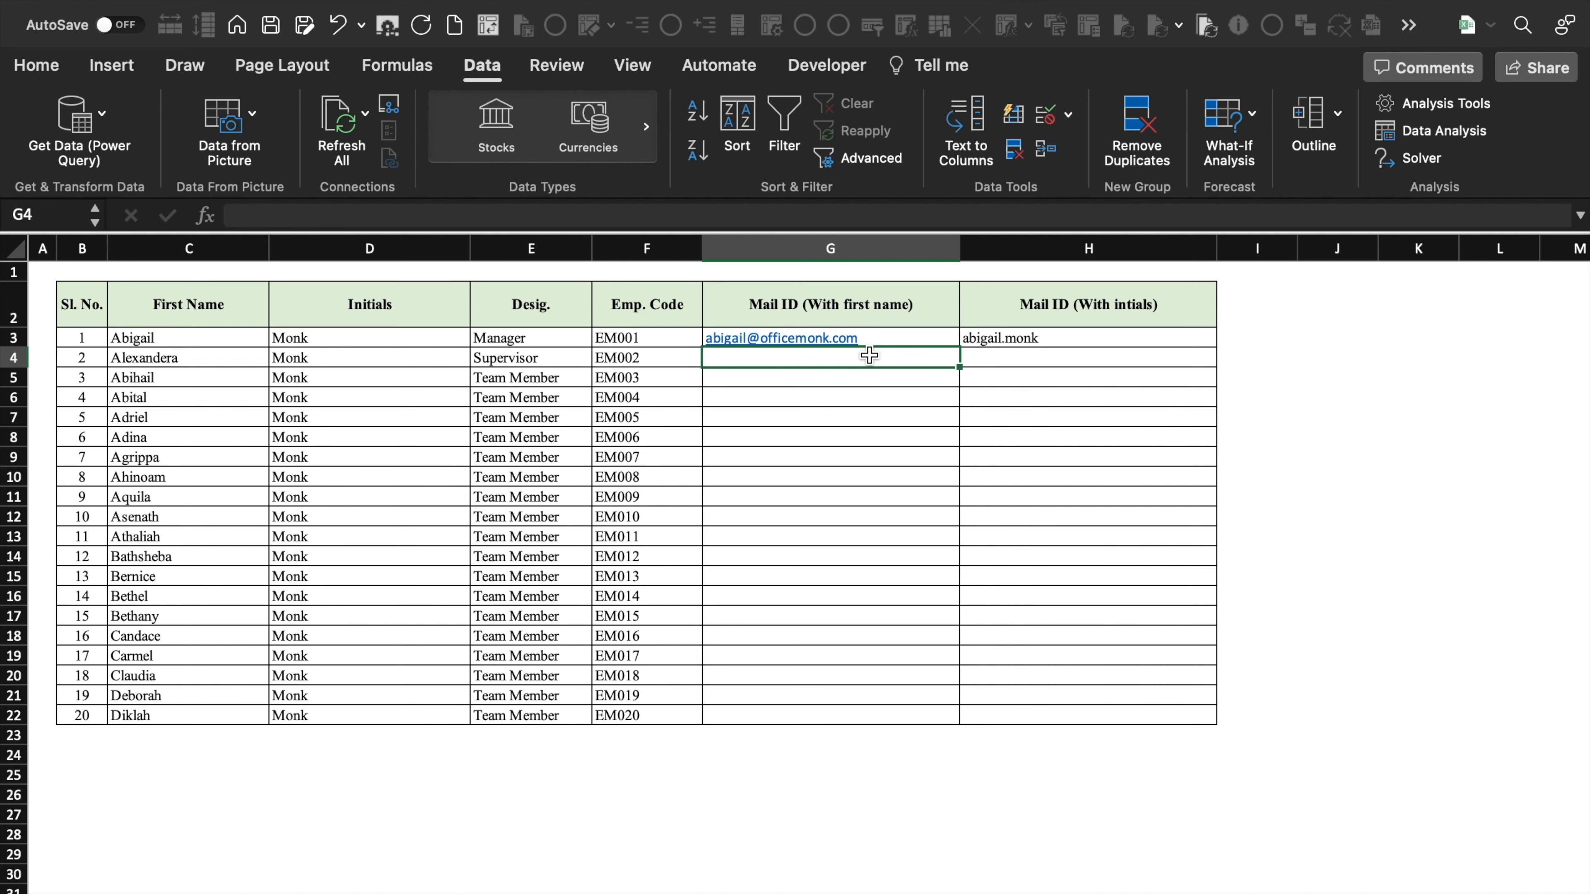
pyautogui.hotkey('ctrl', 'e')
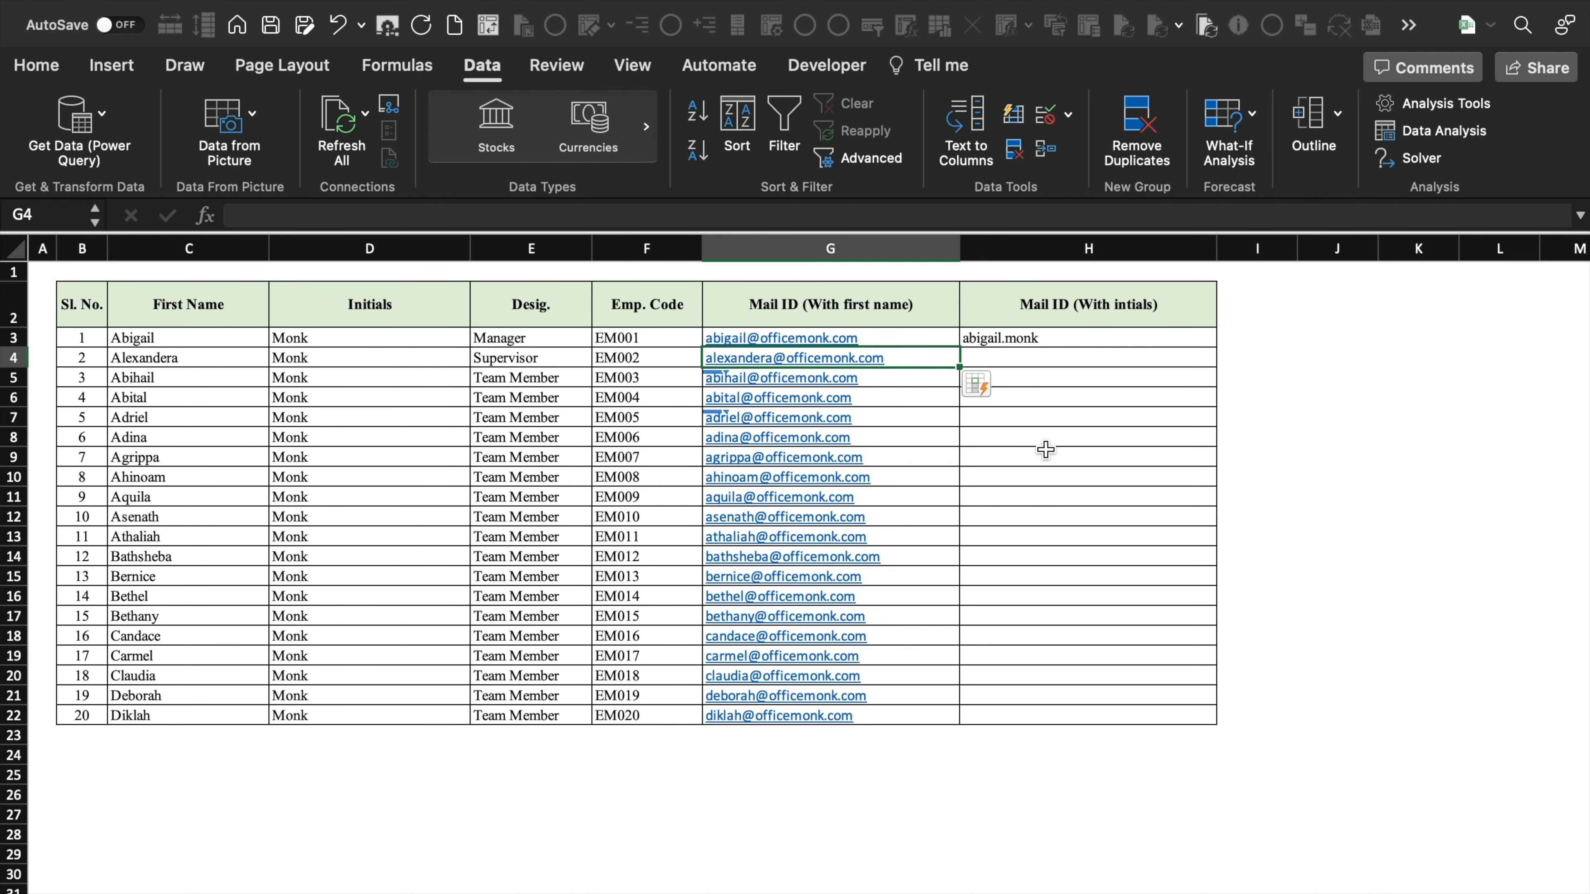
pyautogui.click(1097, 355)
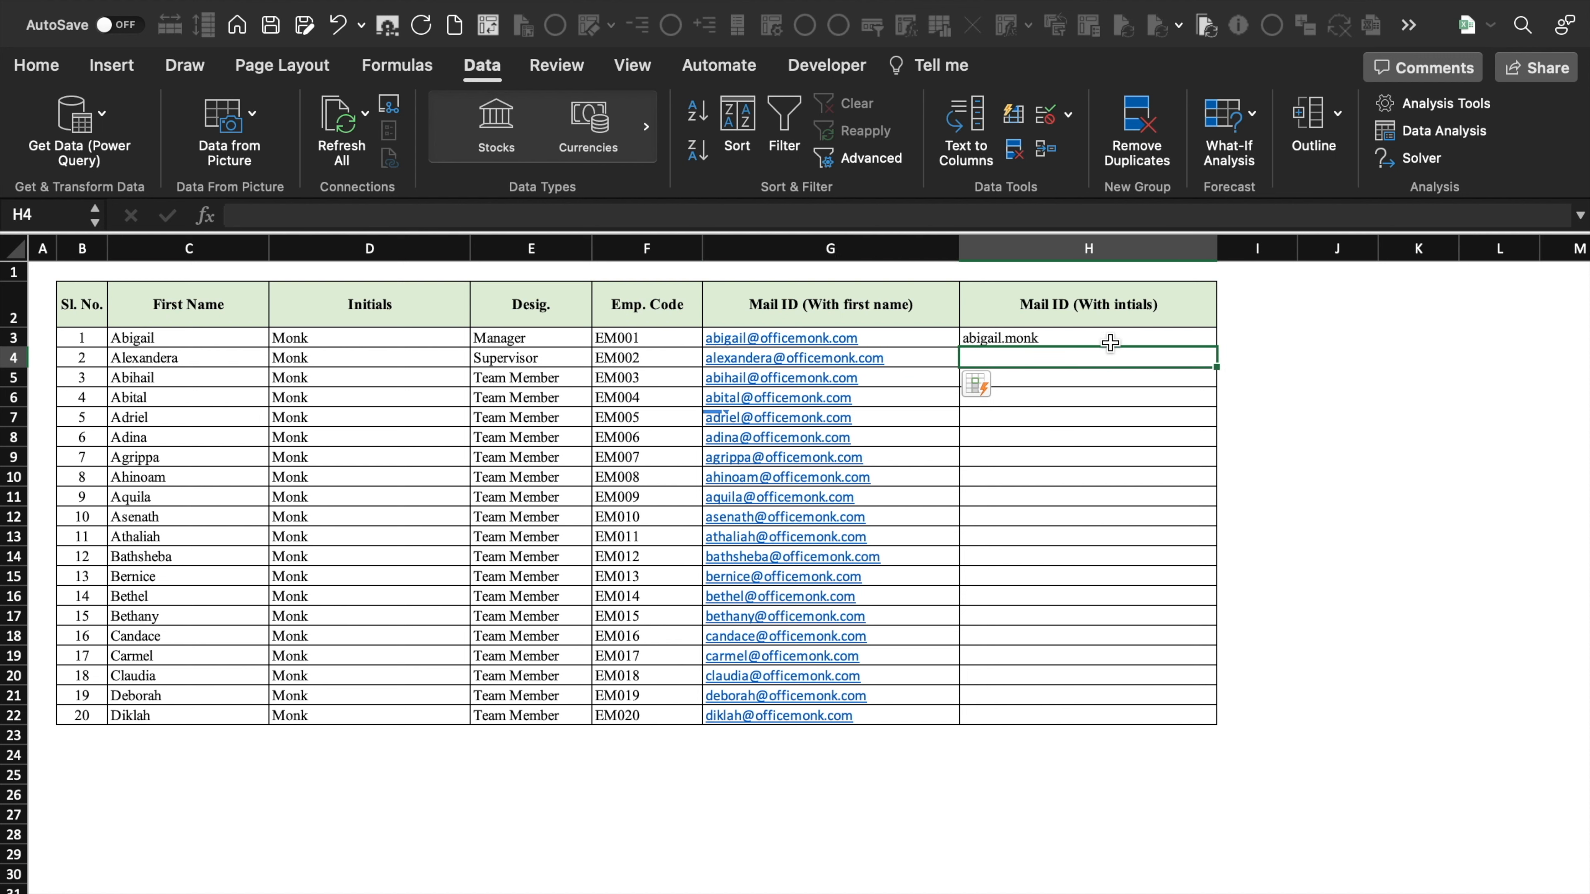
pyautogui.doubleClick(1116, 336)
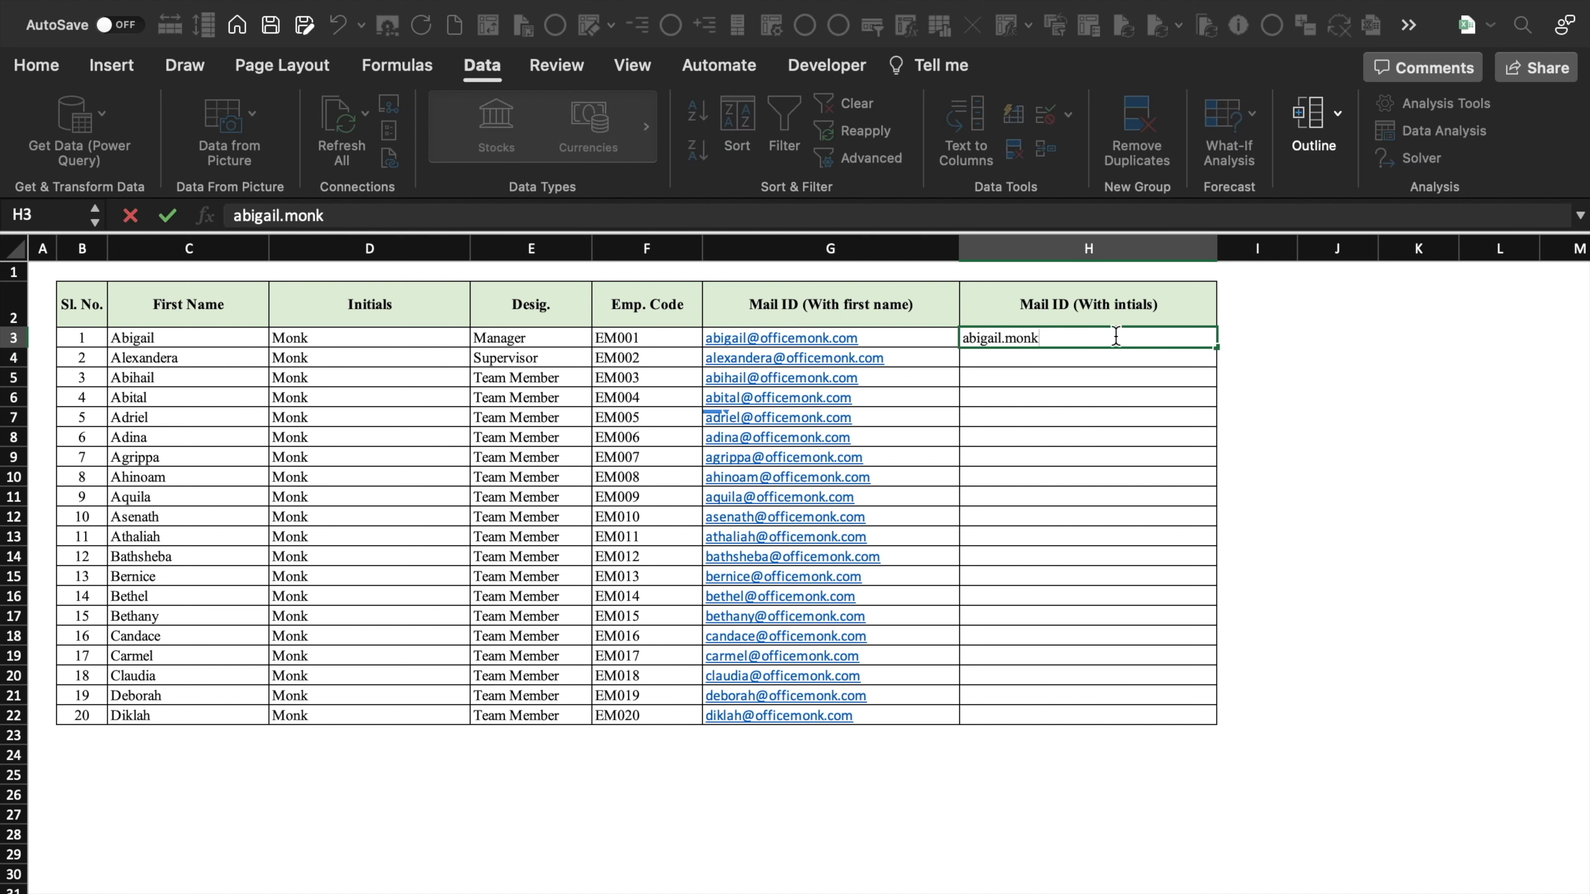
pyautogui.write('@officemonk.com')
pyautogui.click(1117, 360)
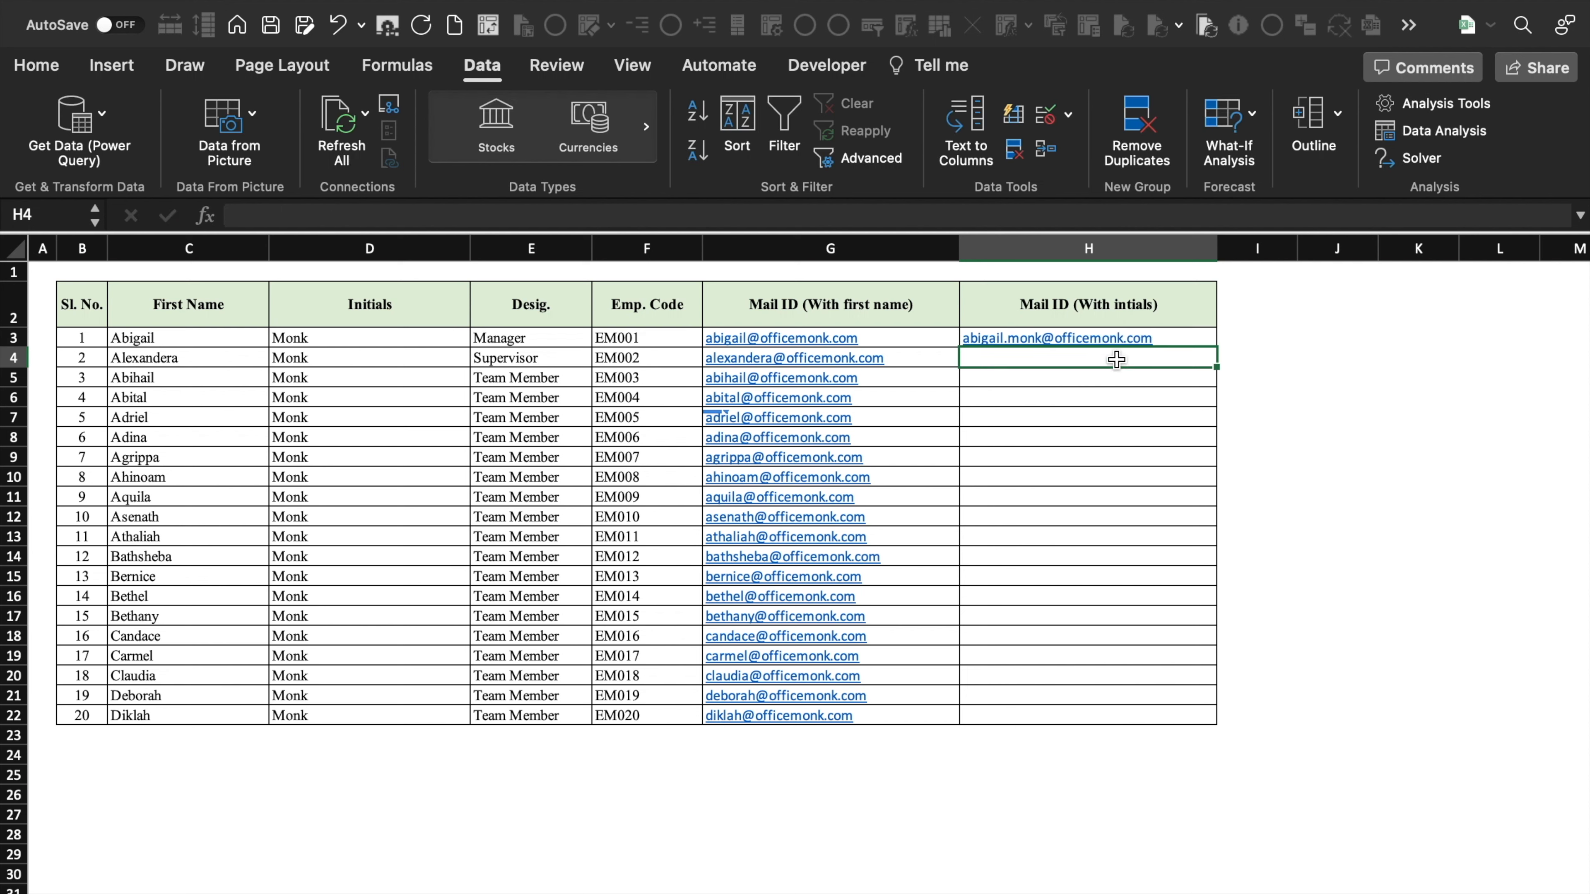
pyautogui.hotkey('ctrl', 'e')
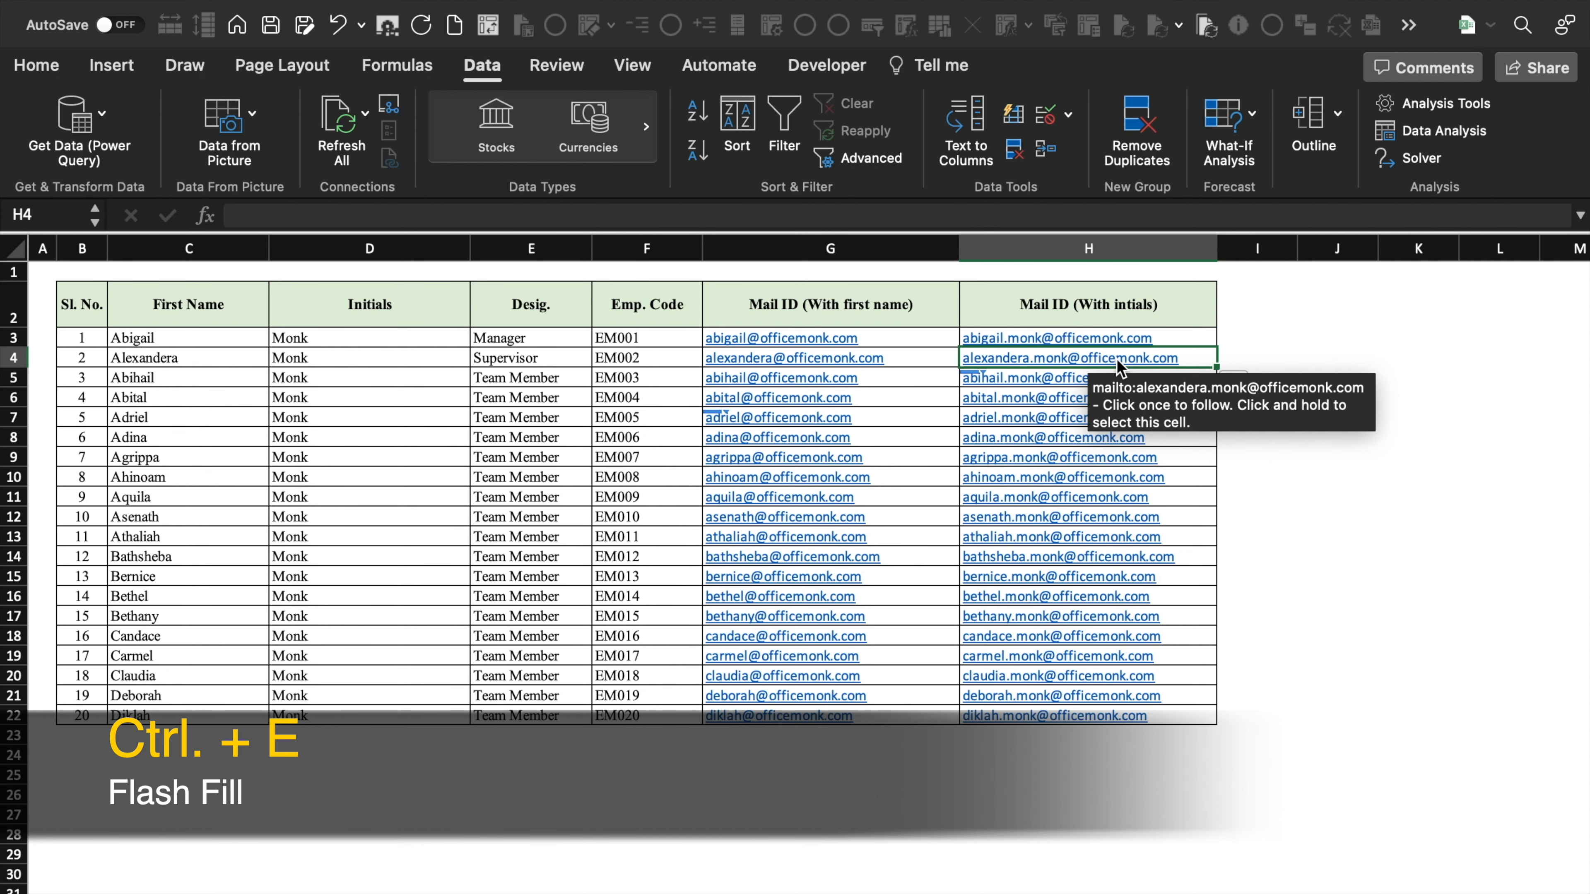